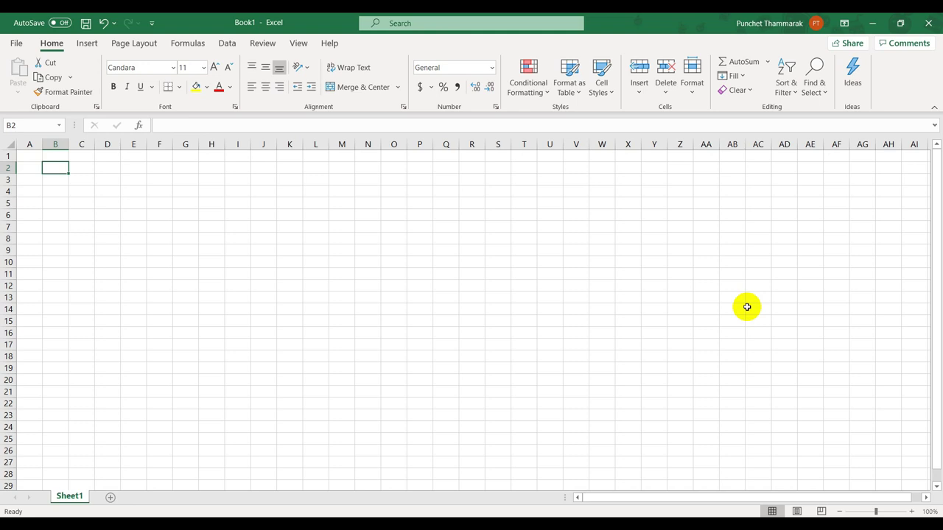
# Step: Enter the label H in B2 and its unit m. in D2, leaving C2 empty for the value
pyautogui.write('H')
pyautogui.press('Return')
pyautogui.press('Right')
pyautogui.press('Up')
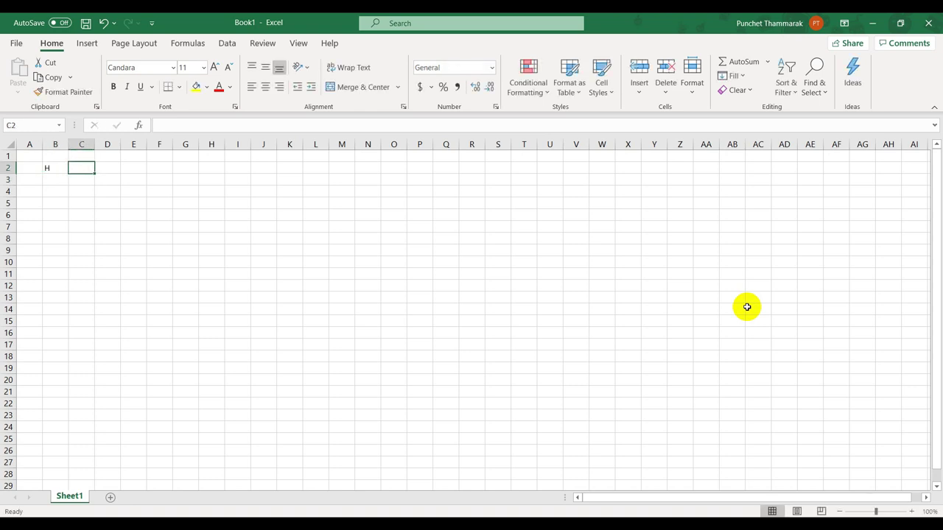
pyautogui.press('Down')
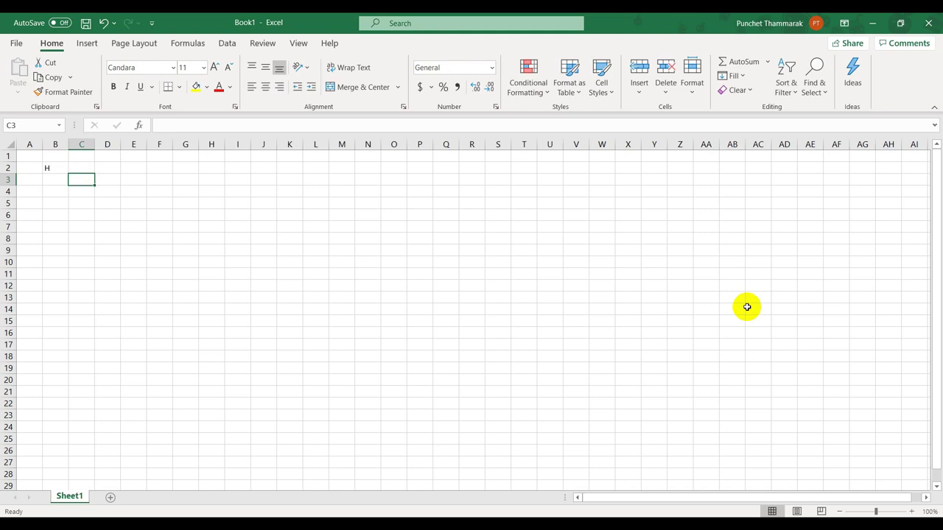
pyautogui.press('Right')
pyautogui.press('Up')
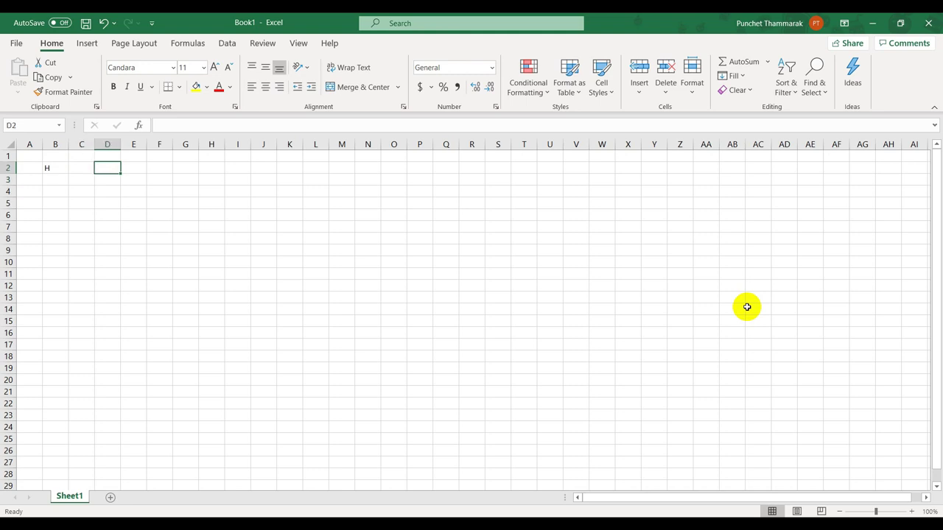
pyautogui.write('m.')
pyautogui.press('Return')
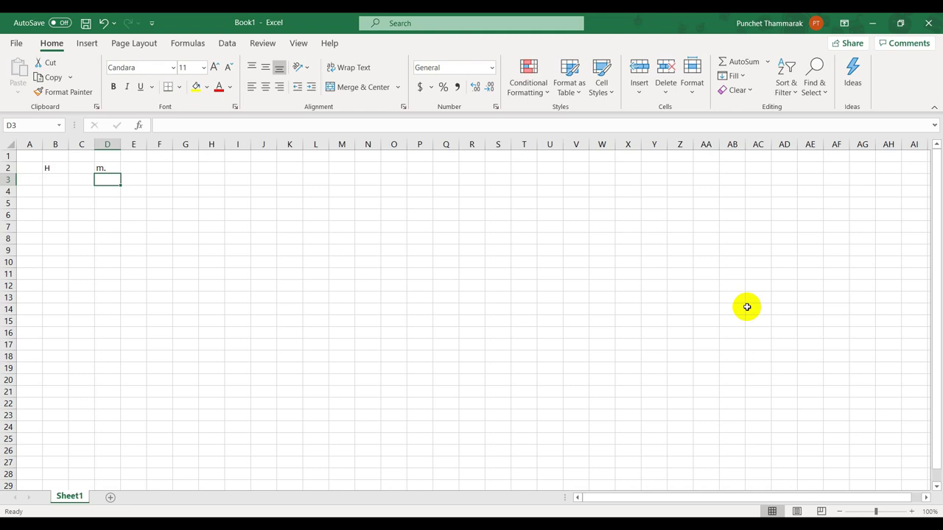
# Step: Enter the label f'c in B3 and its unit Mpa. in D3
pyautogui.press('Left')
pyautogui.press('Left')
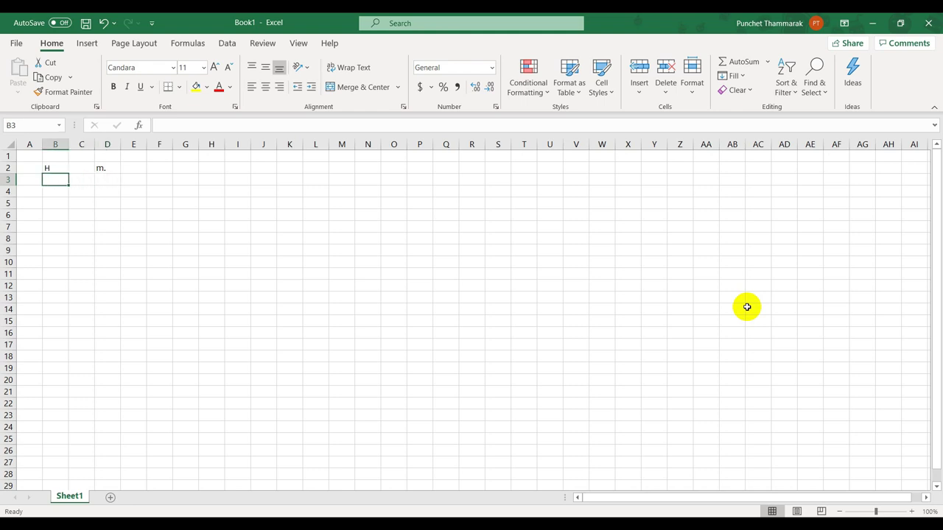
pyautogui.write("f'c")
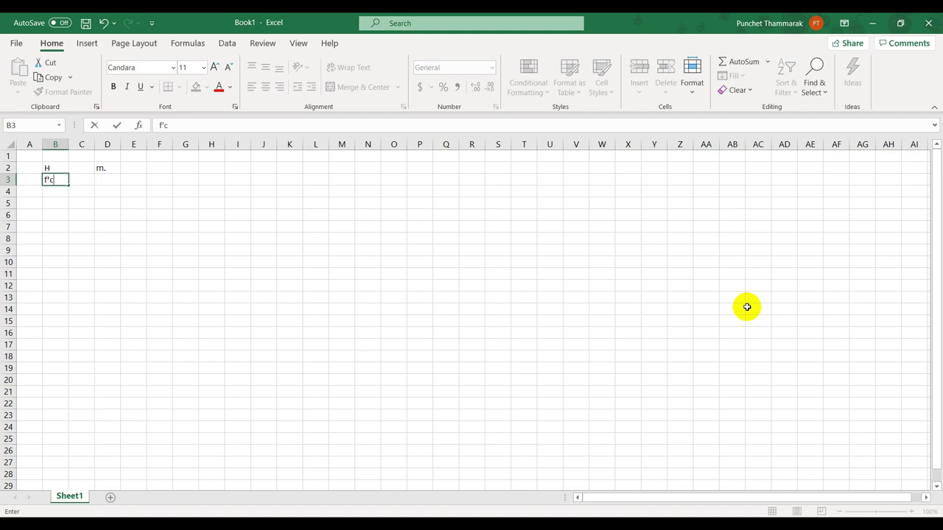
pyautogui.press('Return')
pyautogui.press('Right')
pyautogui.press('Right')
pyautogui.press('Up')
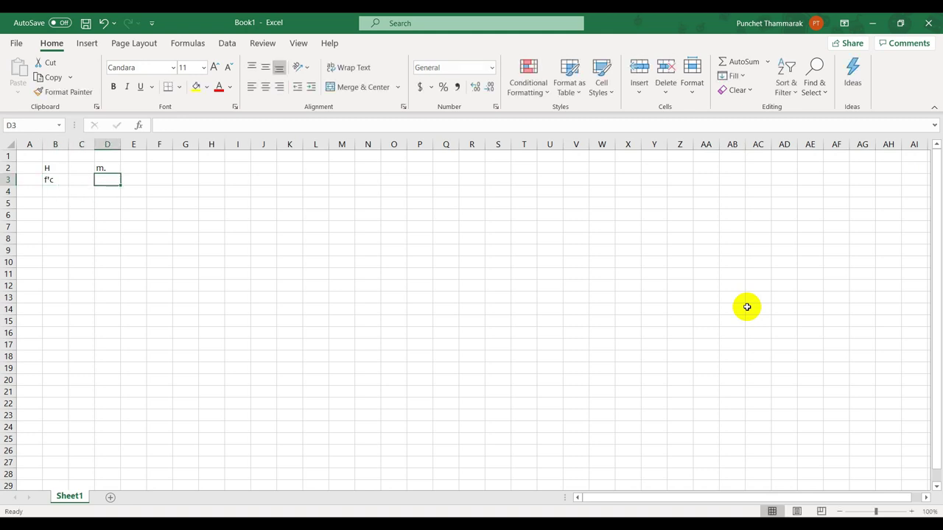
pyautogui.write('Mpa.')
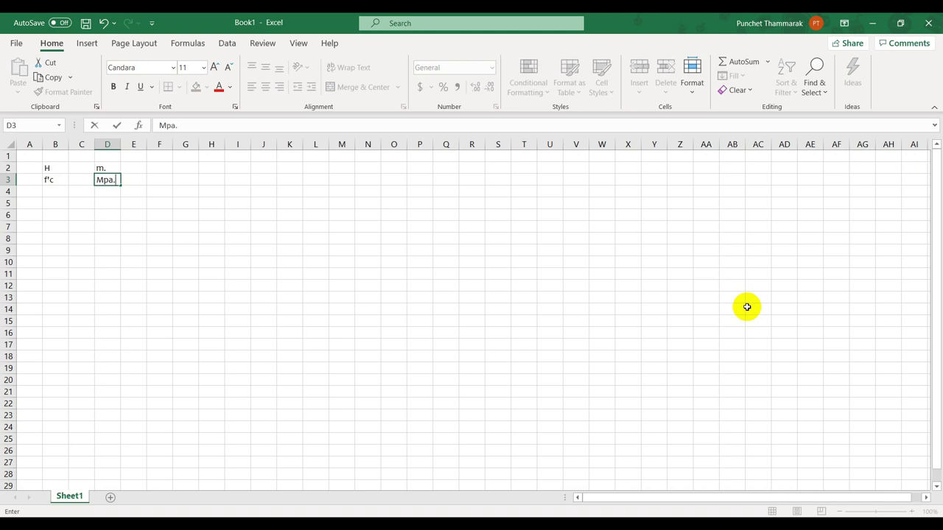
pyautogui.press('Return')
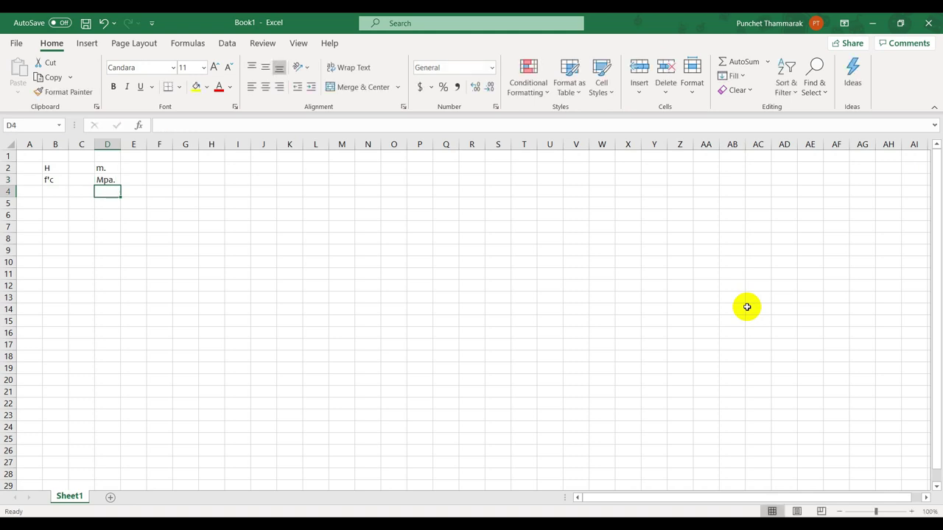
# Step: Correct the capitalization of the f'c unit in D3 to MPa
pyautogui.press('Up')
pyautogui.press('F2')
pyautogui.press('Left')
pyautogui.press('Left')
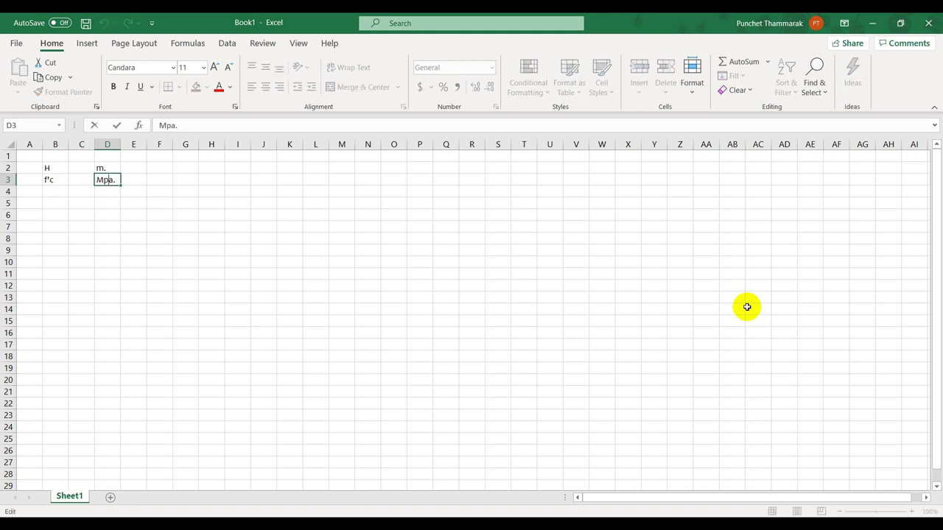
pyautogui.press('BackSpace')
pyautogui.write('P')
pyautogui.press('Return')
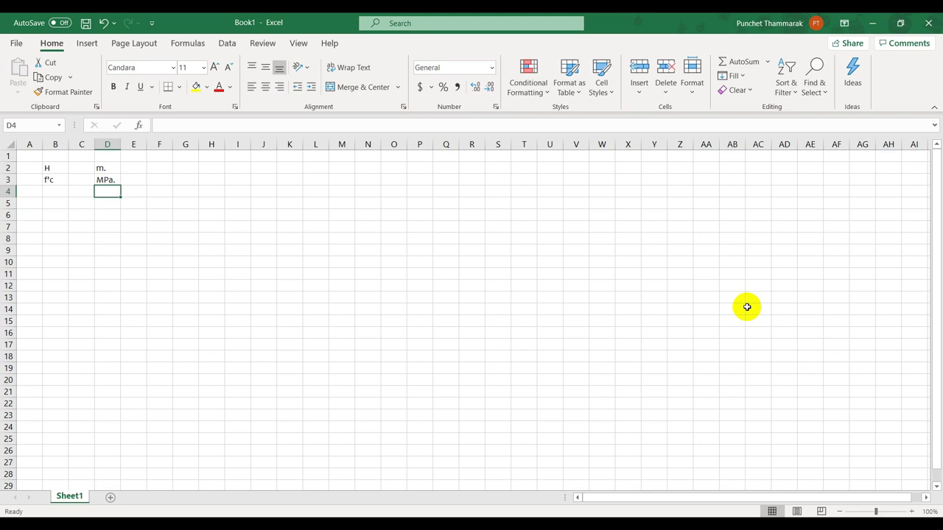
# Step: Insert the Greek small letter epsilon (ε) as the label in B4
pyautogui.press('Left')
pyautogui.press('Left')
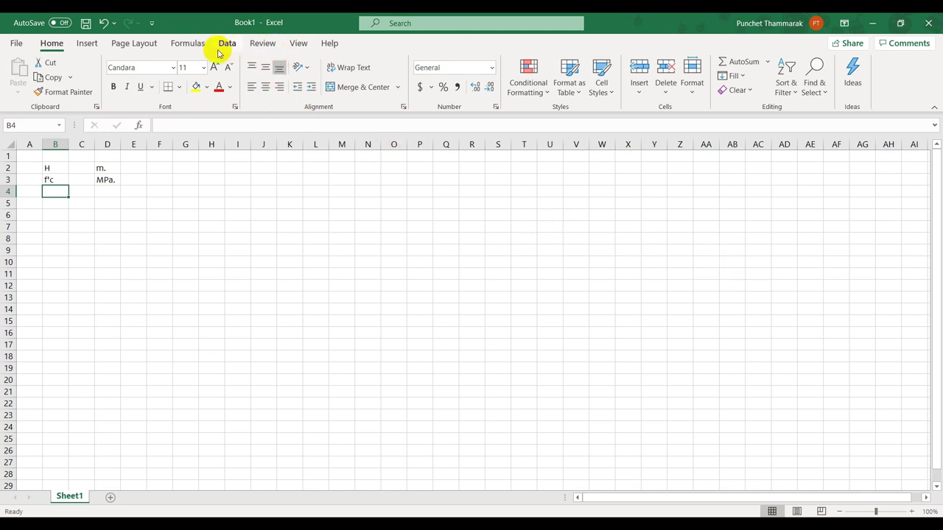
pyautogui.click(88, 44)
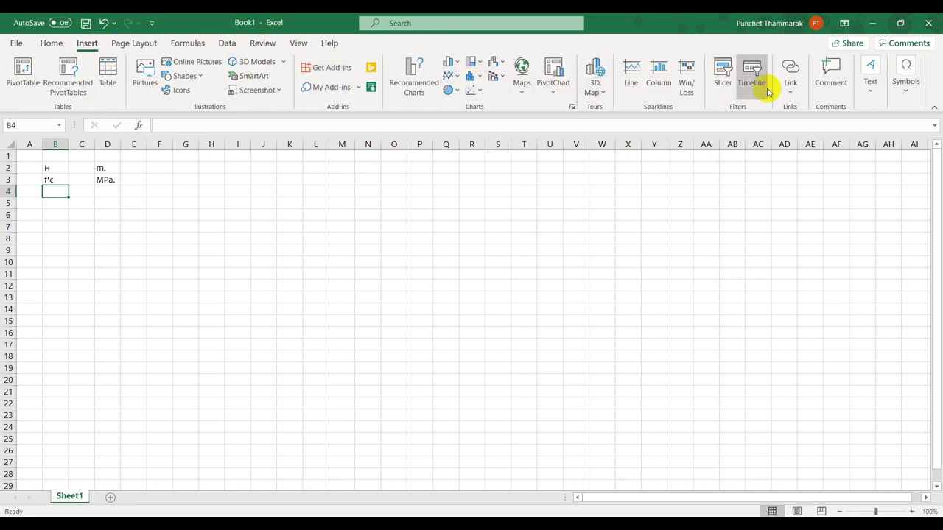
pyautogui.click(906, 81)
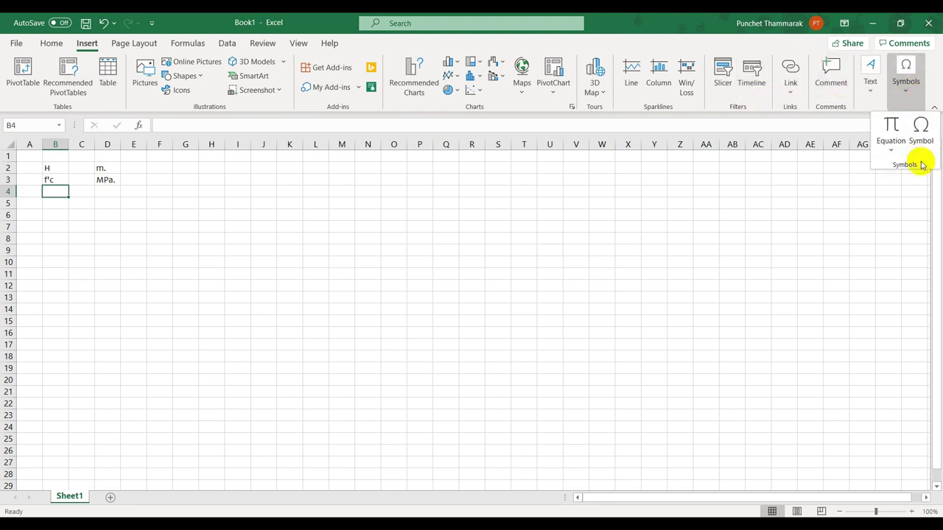
pyautogui.click(920, 136)
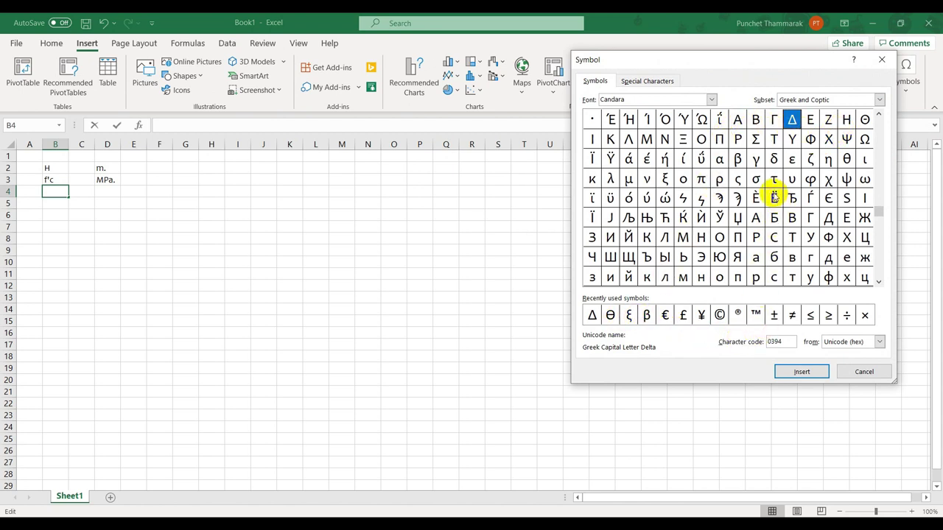
pyautogui.click(792, 159)
pyautogui.click(801, 371)
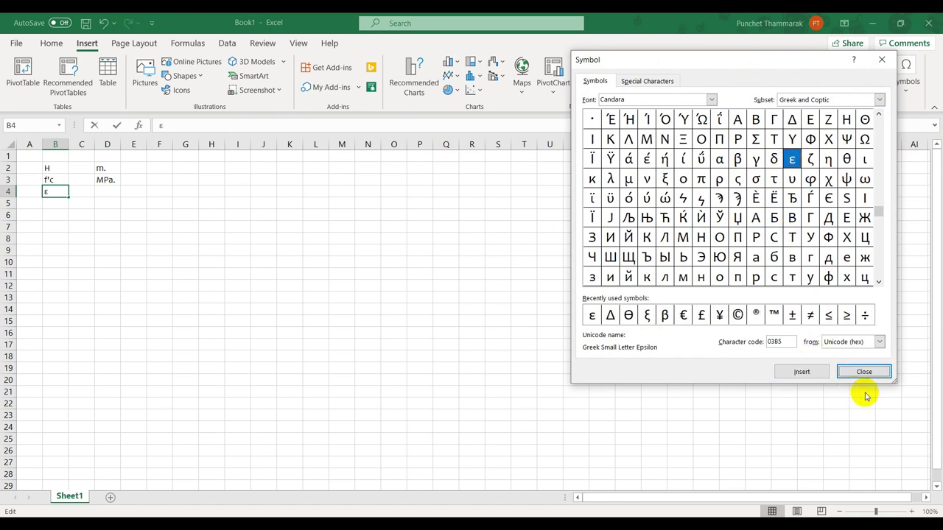
pyautogui.click(863, 372)
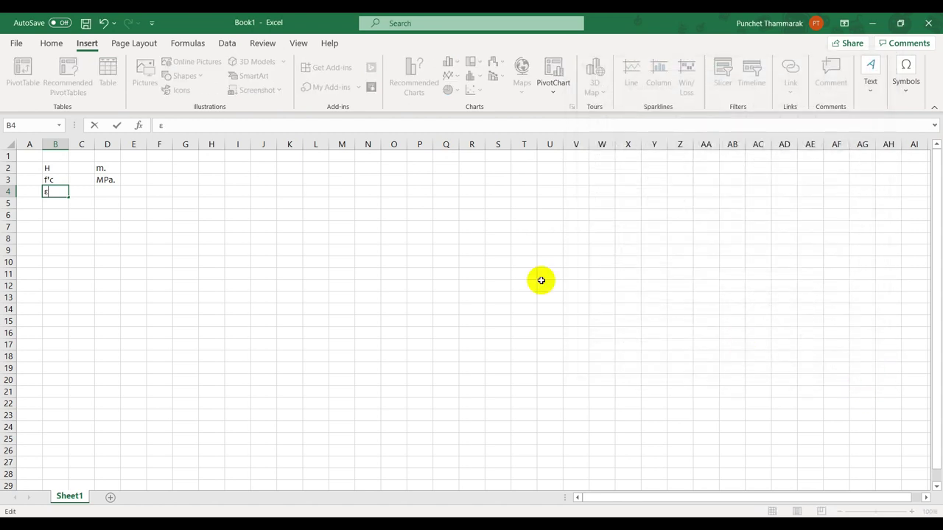
pyautogui.click(109, 189)
# Step: Enter 0.002 as the ε value in C4
pyautogui.click(88, 188)
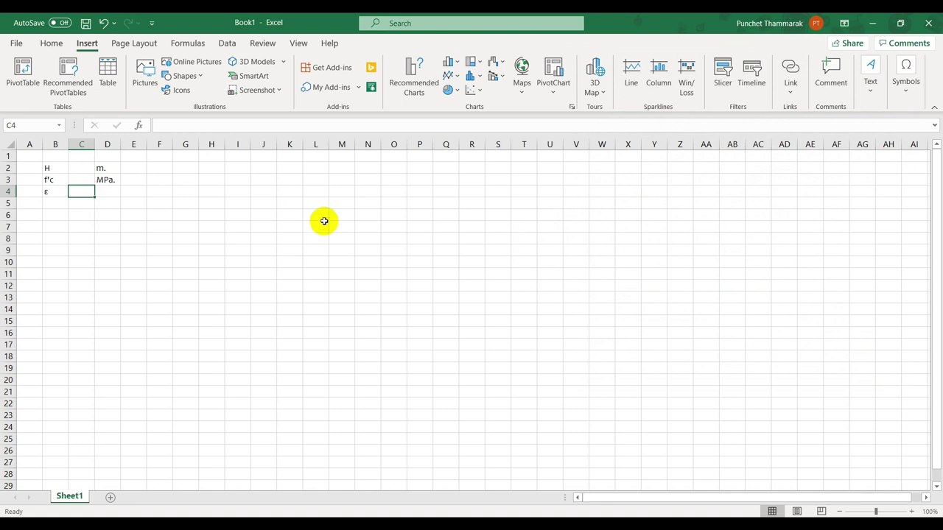
pyautogui.write('0.')
pyautogui.write('00')
pyautogui.write('3')
pyautogui.press('Return')
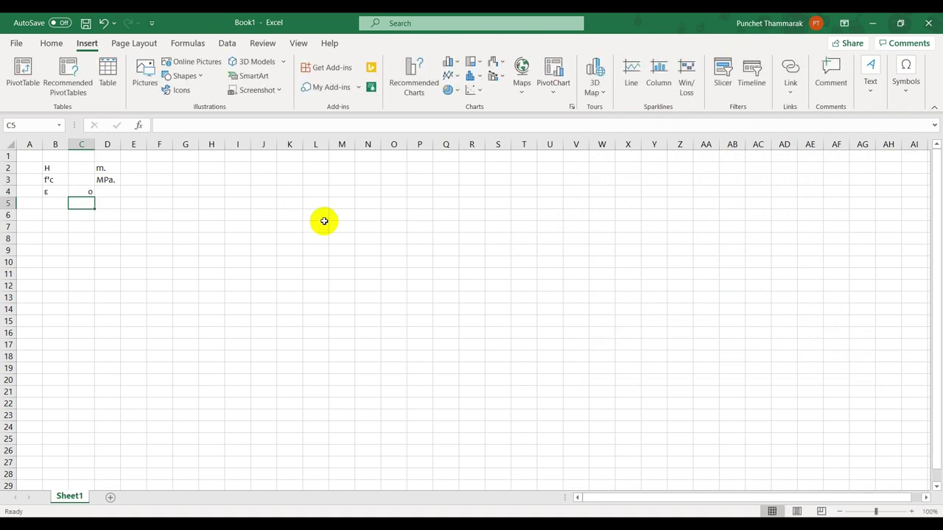
# Step: Format the ε value in C4 to show four decimal places
pyautogui.click(84, 193)
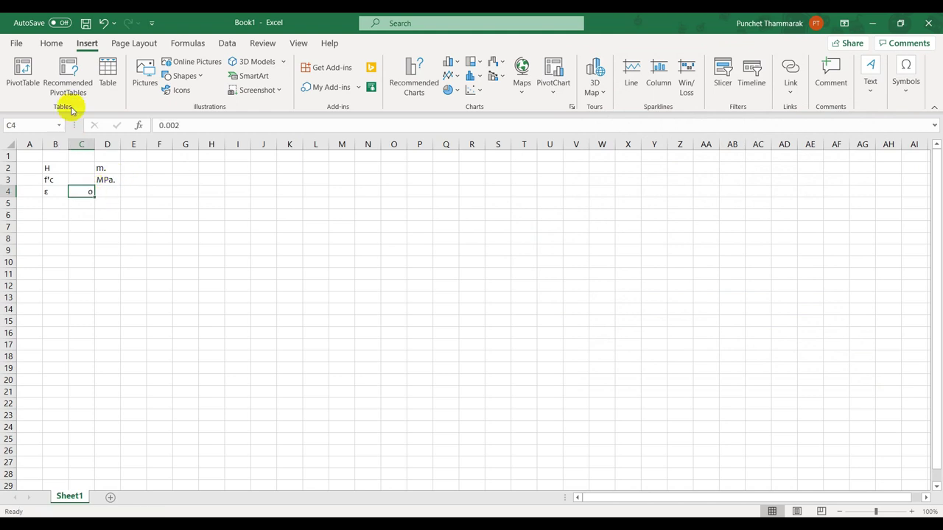
pyautogui.click(51, 43)
pyautogui.click(475, 86)
pyautogui.click(476, 87)
pyautogui.click(489, 87)
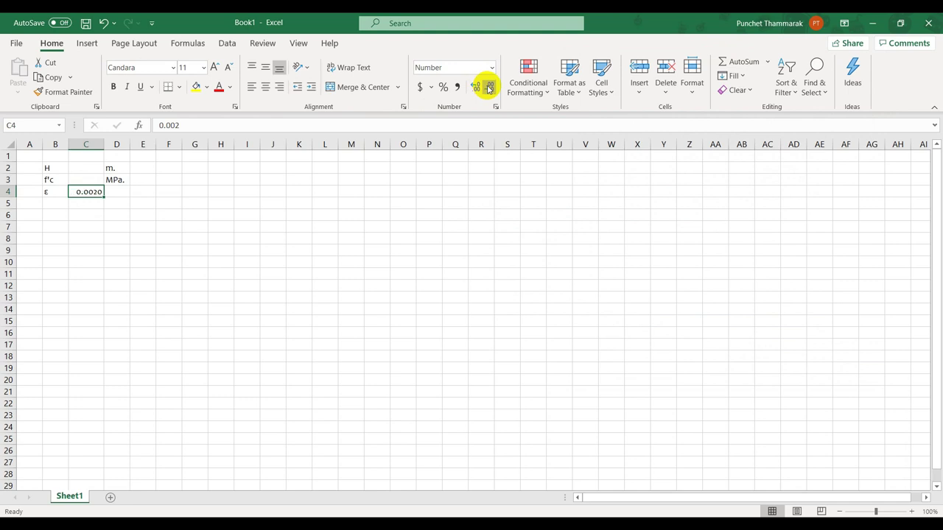
# Step: Widen all columns of the sheet to the same larger width
pyautogui.click(10, 143)
pyautogui.moveTo(103, 142); pyautogui.dragTo(106, 143)
pyautogui.click(126, 240)
# Step: Enter the column heading Layer# in B7
pyautogui.click(77, 215)
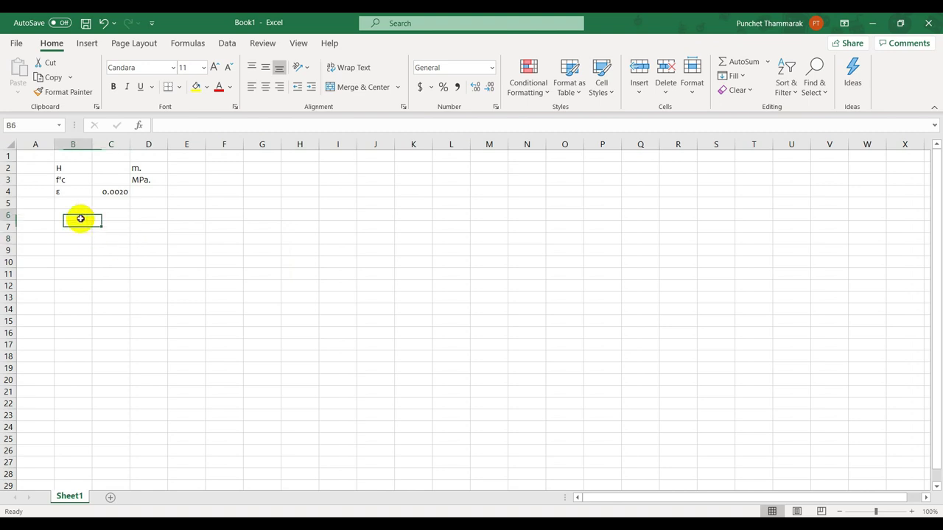
pyautogui.press('Return')
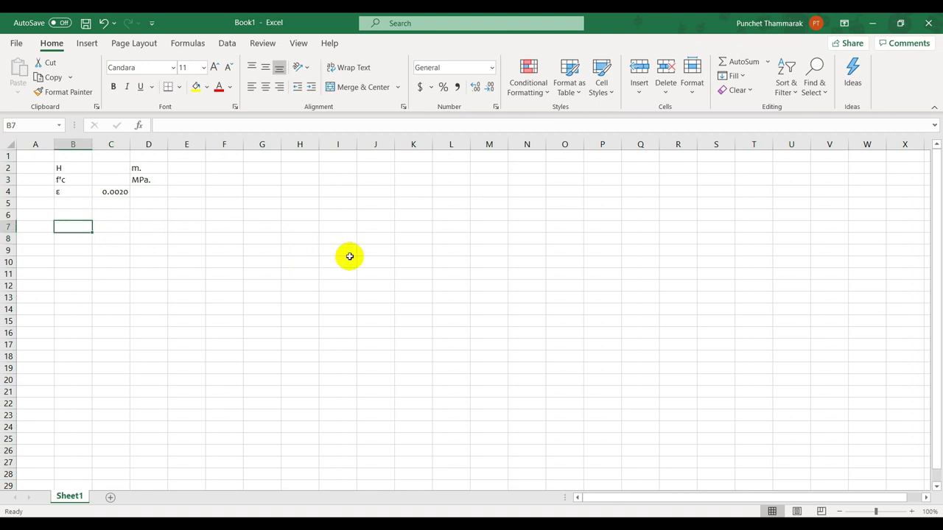
pyautogui.write('Layer')
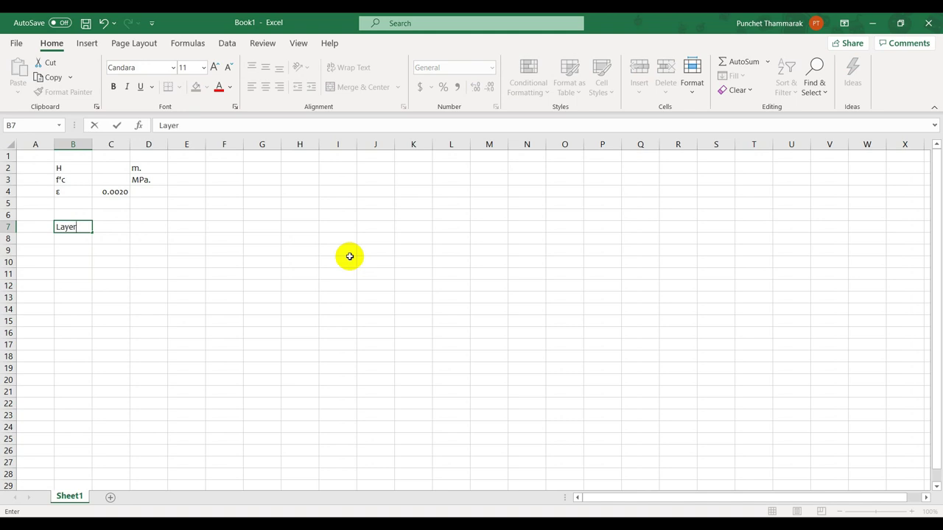
pyautogui.write('#')
pyautogui.press('Return')
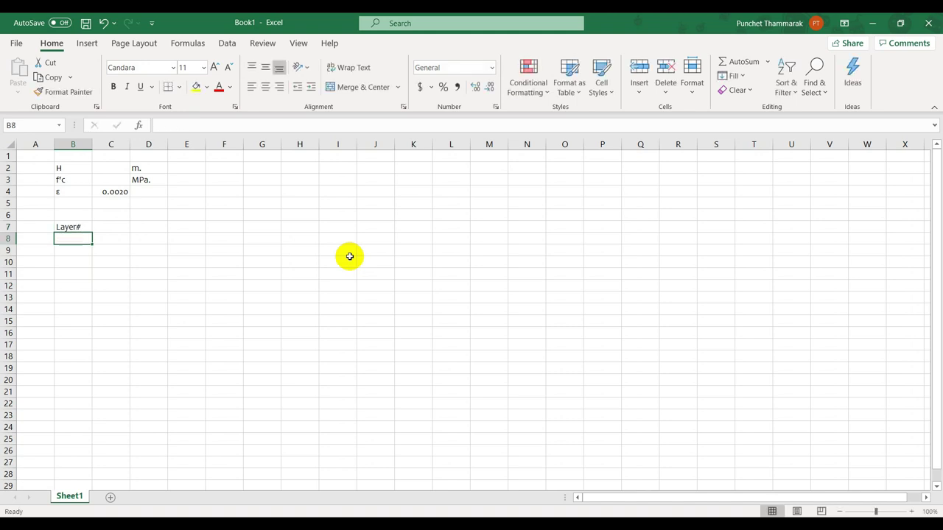
# Step: Number the layers from 1 to 50 down column B, starting in B8 and filling the series to B57
pyautogui.write('1')
pyautogui.press('Return')
pyautogui.write('2')
pyautogui.press('Return')
pyautogui.write('3')
pyautogui.press('Return')
pyautogui.scroll(-1, 164, 263)
pyautogui.click(83, 206)
pyautogui.moveTo(83, 206); pyautogui.dragTo(85, 460)
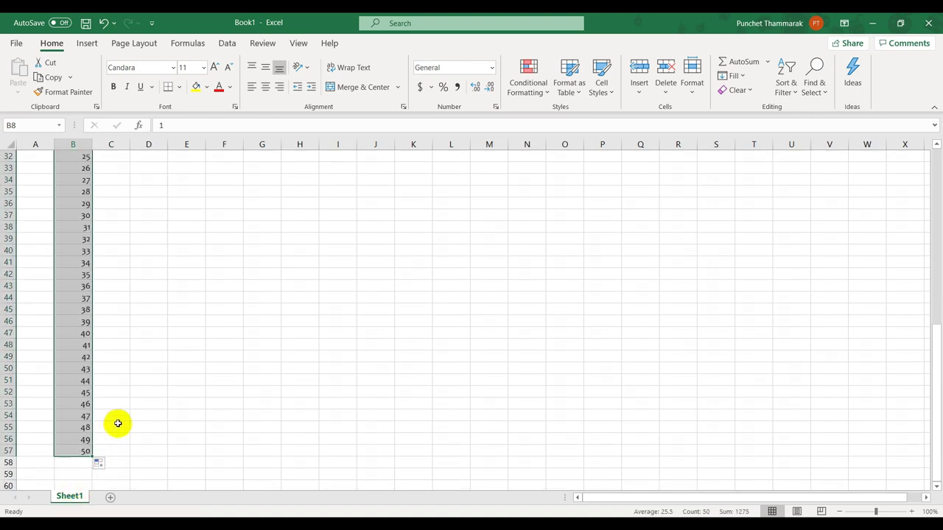
pyautogui.scroll(10, 116, 423)
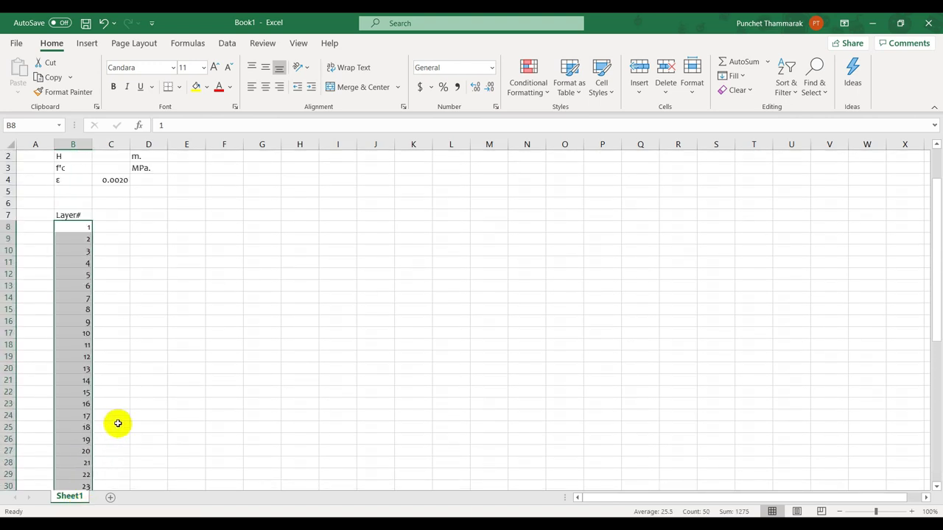
# Step: Make the Layer# heading in B7 bold and center it
pyautogui.click(77, 227)
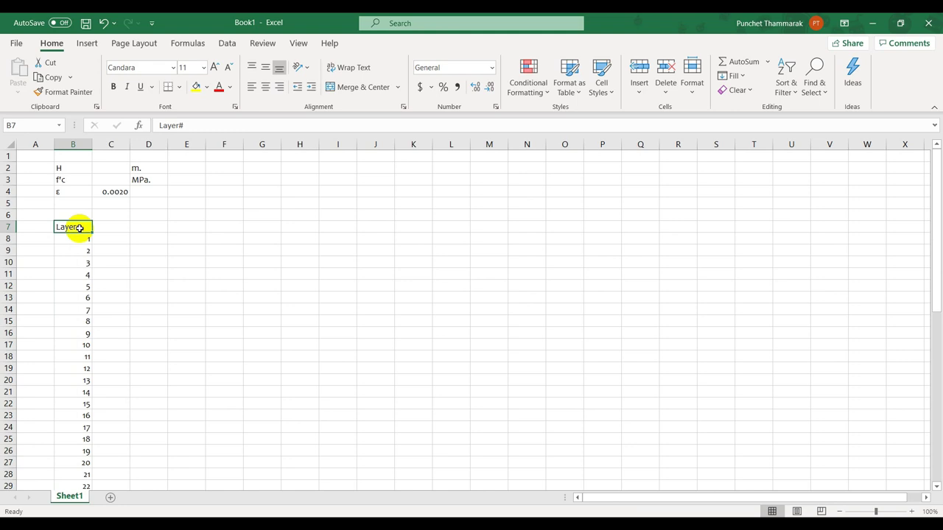
pyautogui.click(113, 87)
pyautogui.click(265, 86)
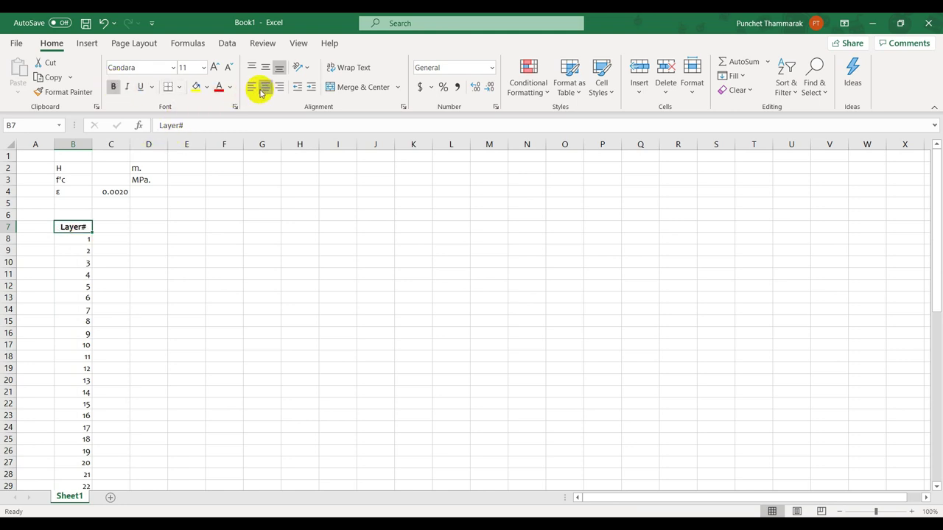
# Step: Enter the column heading Width in C7, beside Layer#
pyautogui.click(165, 238)
pyautogui.click(119, 227)
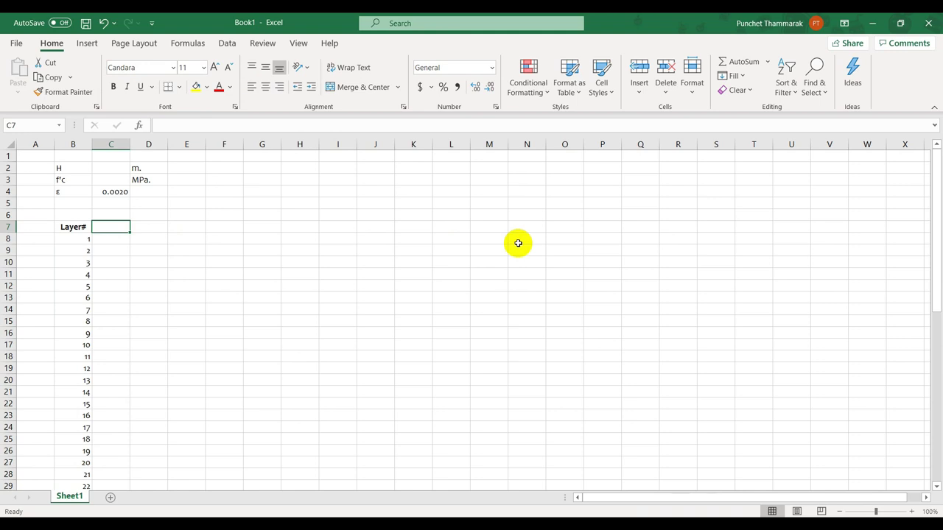
pyautogui.write('W')
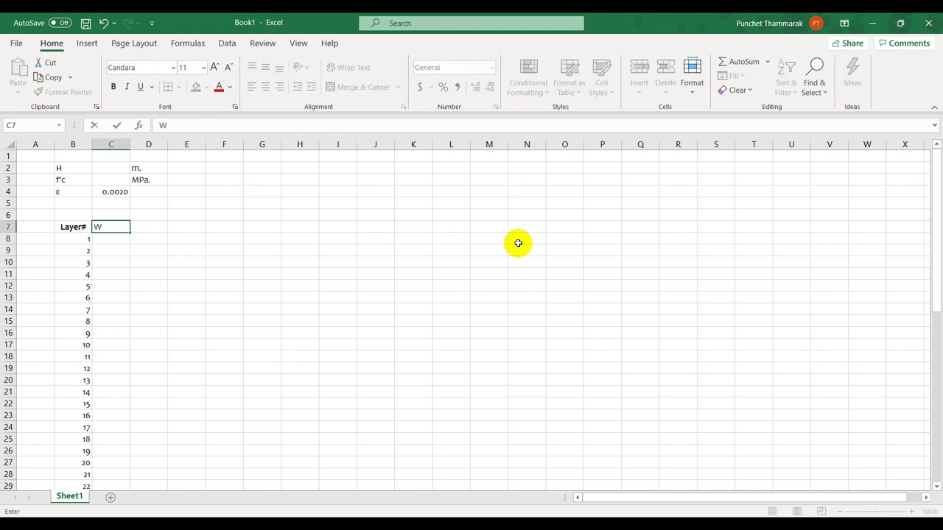
pyautogui.write('idth')
pyautogui.press('Return')
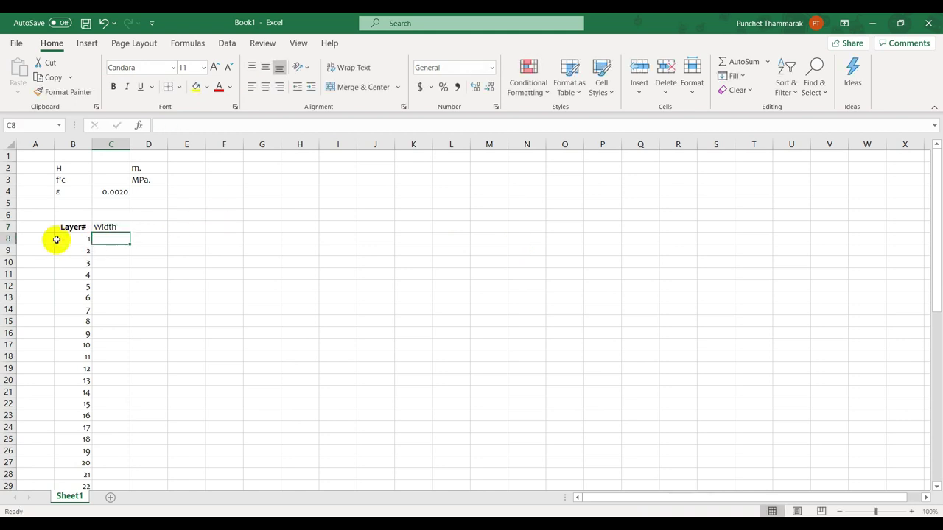
# Step: Insert a blank row at row 8, between the headings and the layer numbers
pyautogui.click(8, 239)
pyautogui.rightClick(7, 239)
pyautogui.click(40, 344)
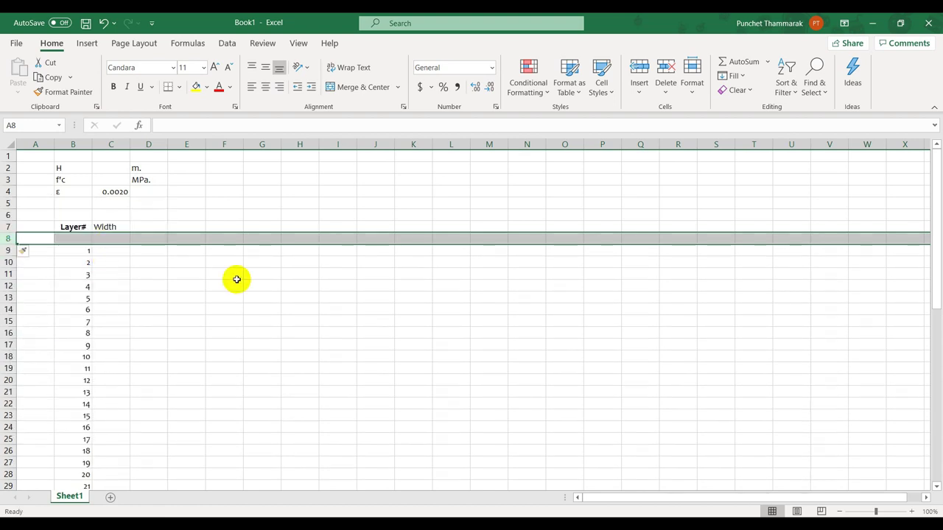
# Step: Enter the unit (m.) in C8 under the Width heading
pyautogui.press('Right')
pyautogui.press('Right')
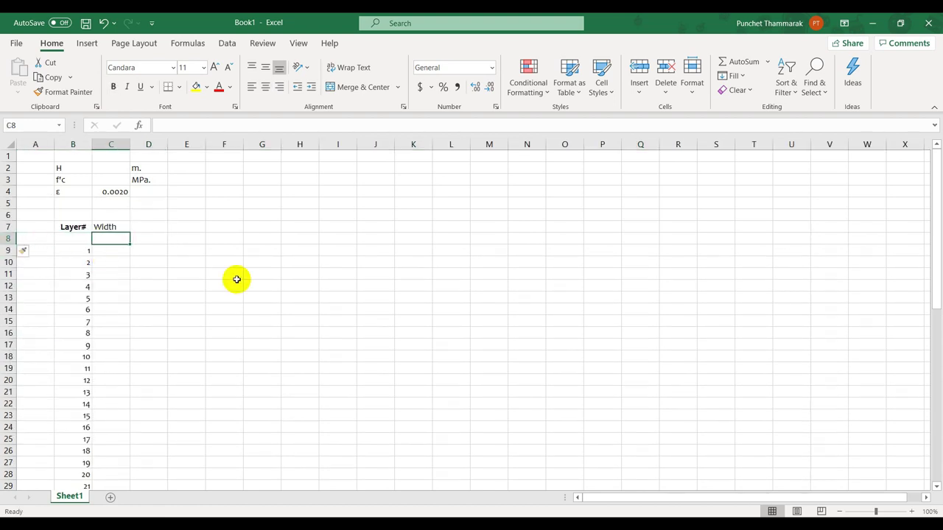
pyautogui.write('(m.)')
pyautogui.press('Return')
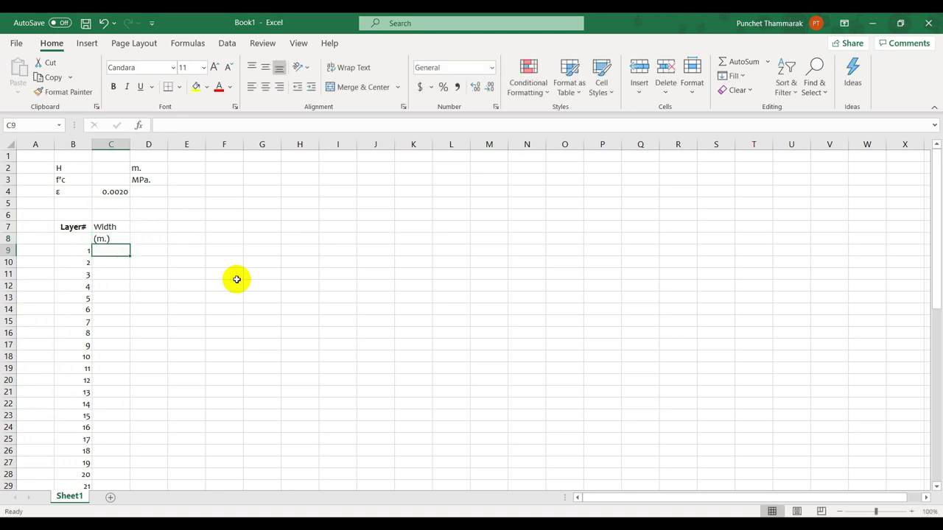
# Step: Select cell D7, beside the Width heading
pyautogui.moveTo(123, 227); pyautogui.dragTo(124, 240)
pyautogui.click(144, 227)
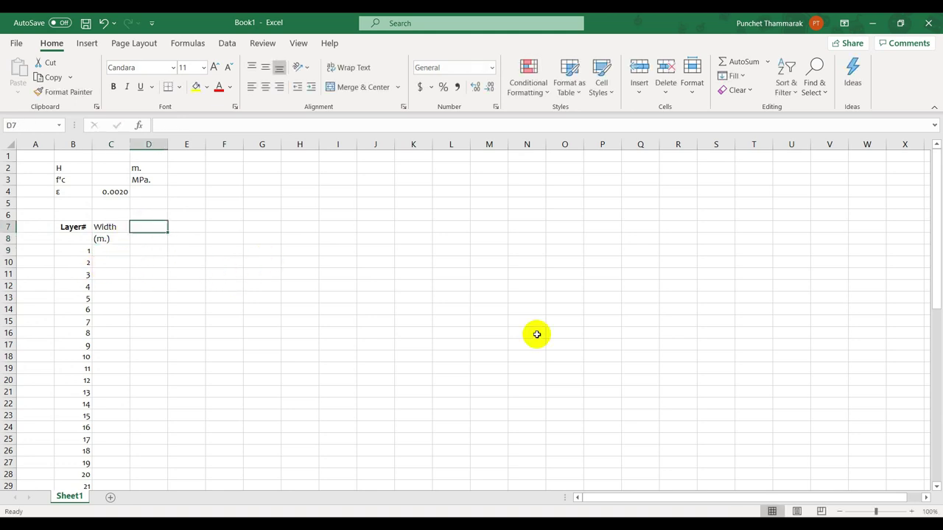
pyautogui.write('Height')
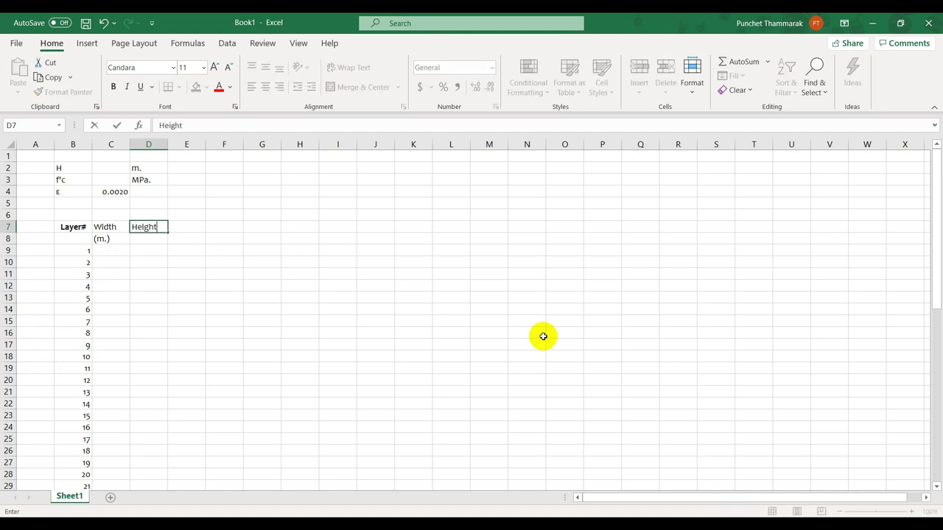
pyautogui.press('BackSpace')
pyautogui.press('BackSpace')
pyautogui.press('BackSpace')
pyautogui.press('BackSpace')
pyautogui.press('BackSpace')
pyautogui.press('BackSpace')
pyautogui.write('Thic')
pyautogui.write('ess')
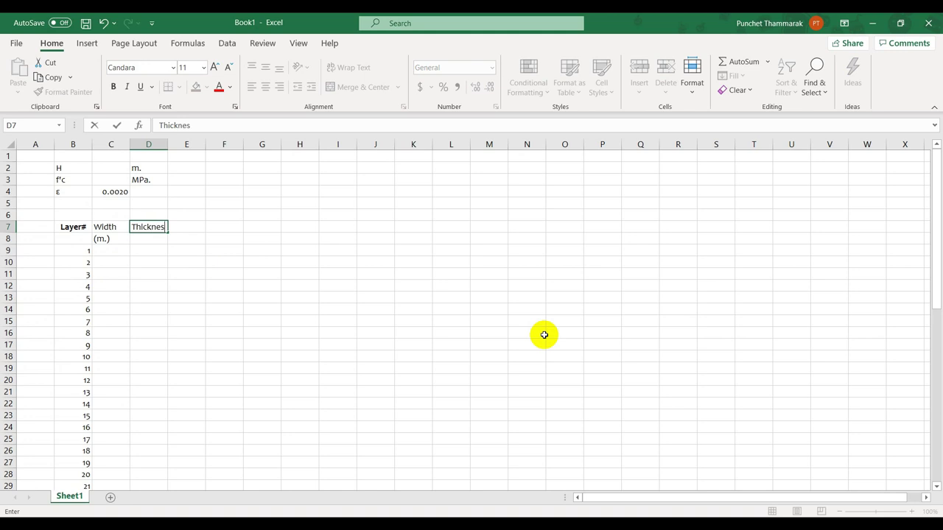
pyautogui.press('BackSpace')
pyautogui.press('BackSpace')
pyautogui.press('BackSpace')
pyautogui.press('BackSpace')
pyautogui.press('BackSpace')
pyautogui.press('BackSpace')
pyautogui.press('BackSpace')
pyautogui.press('BackSpace')
# Step: Enter the column heading Thkness in D7 with its unit (m.) below it in D8
pyautogui.write('hkness')
pyautogui.press('Return')
pyautogui.write('(m')
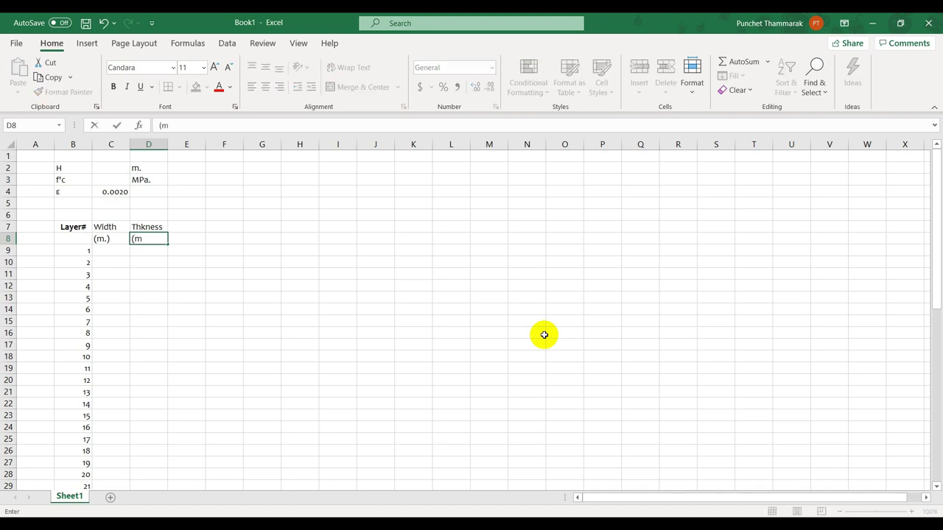
pyautogui.write('.)')
pyautogui.press('Return')
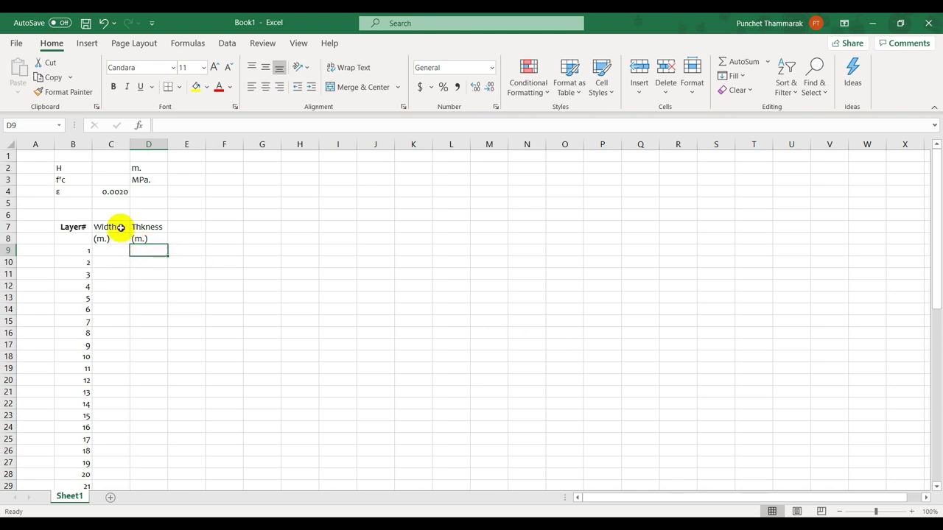
# Step: Make the Width and Thkness headings and their units in C7:D8 bold and centered
pyautogui.moveTo(122, 228); pyautogui.dragTo(143, 235)
pyautogui.click(113, 87)
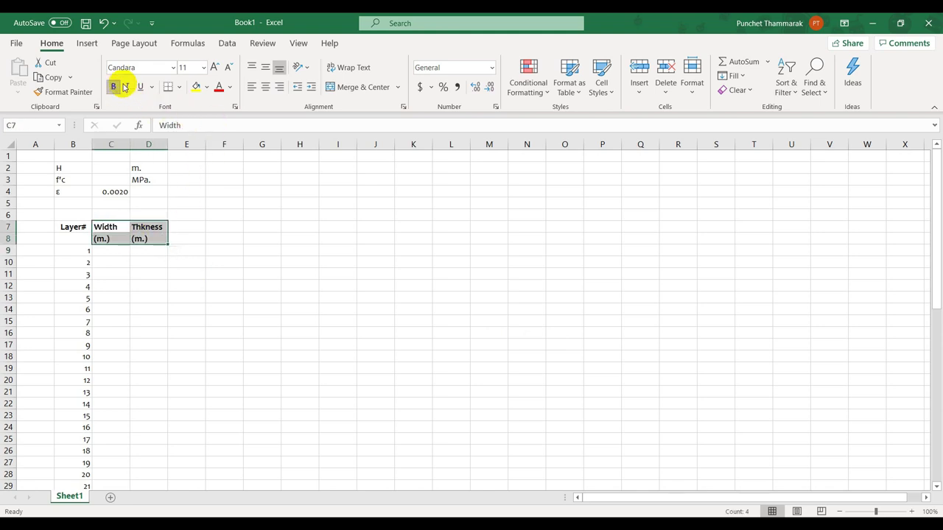
pyautogui.click(265, 87)
pyautogui.click(251, 250)
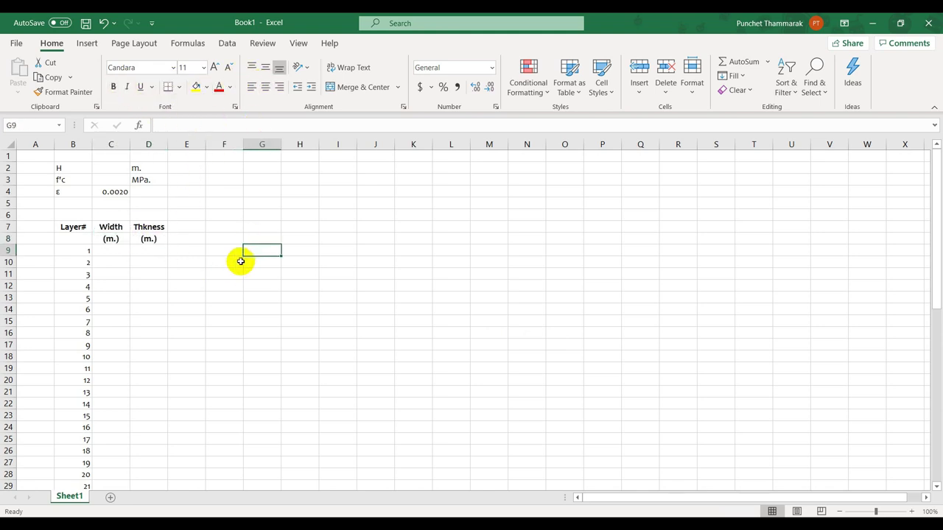
# Step: Merge B7:B8 into one cell for the Layer# heading and align it vertically in the middle
pyautogui.moveTo(65, 230); pyautogui.dragTo(72, 238)
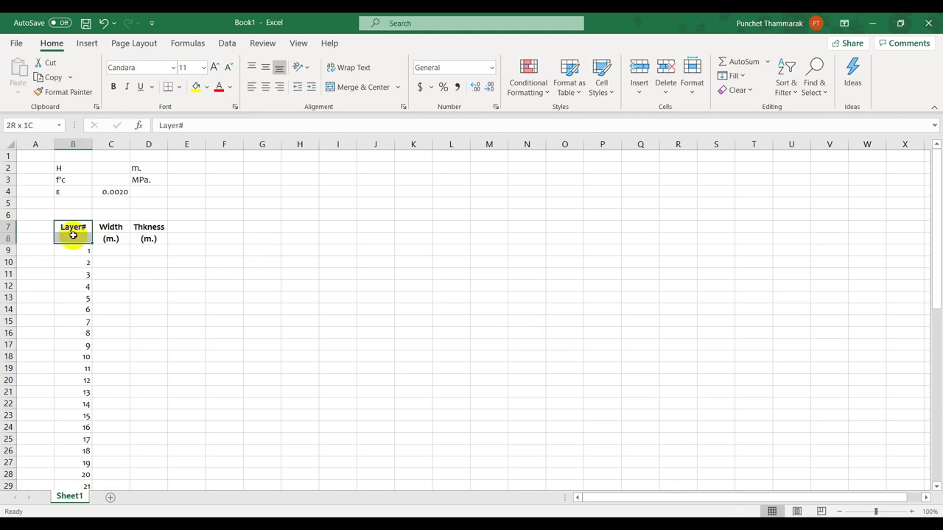
pyautogui.click(328, 87)
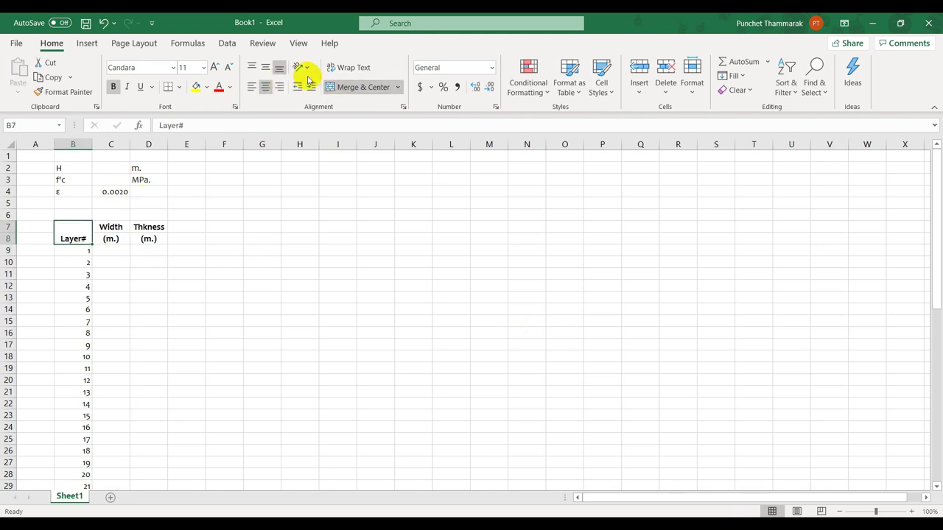
pyautogui.click(267, 67)
pyautogui.click(187, 226)
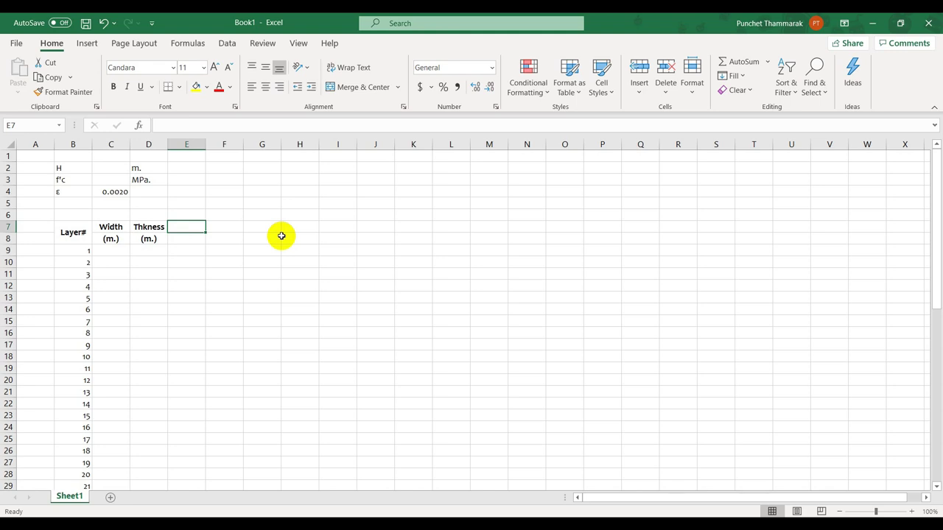
# Step: Draw an upright rectangle about 2.24 cm high and 0.97 cm wide around column O, rows 8 to 12
pyautogui.click(154, 227)
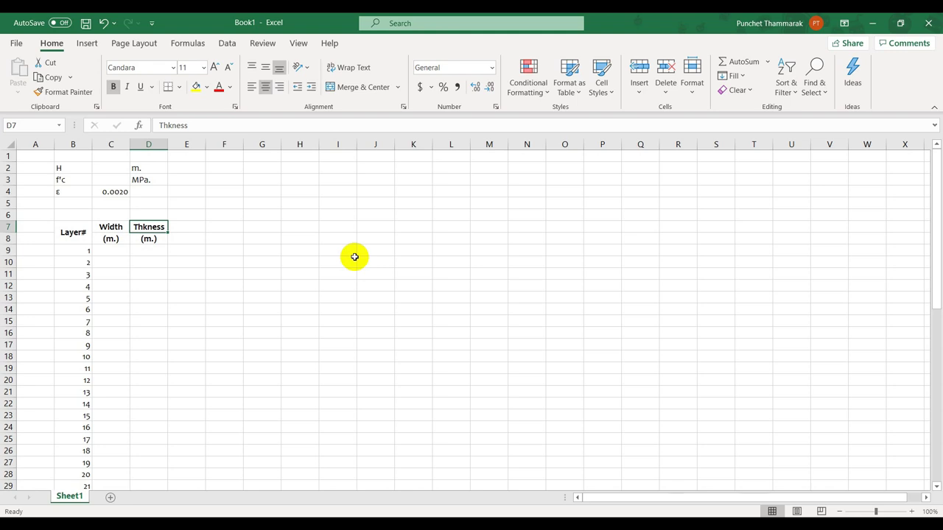
pyautogui.click(84, 42)
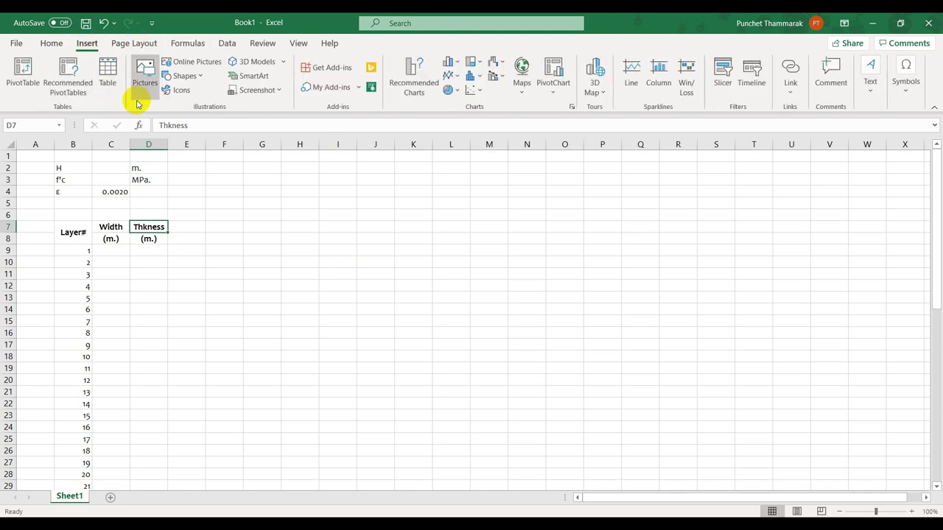
pyautogui.click(185, 76)
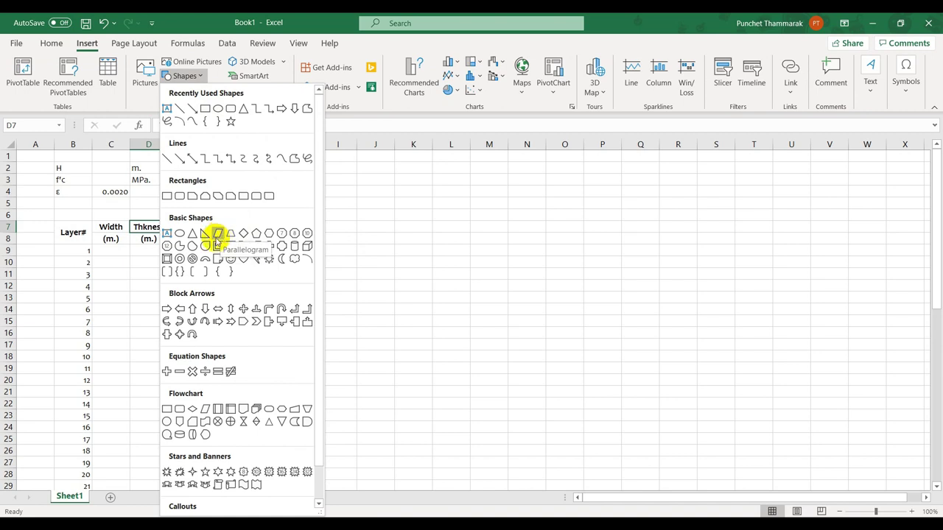
pyautogui.click(213, 109)
pyautogui.moveTo(574, 240); pyautogui.dragTo(598, 292)
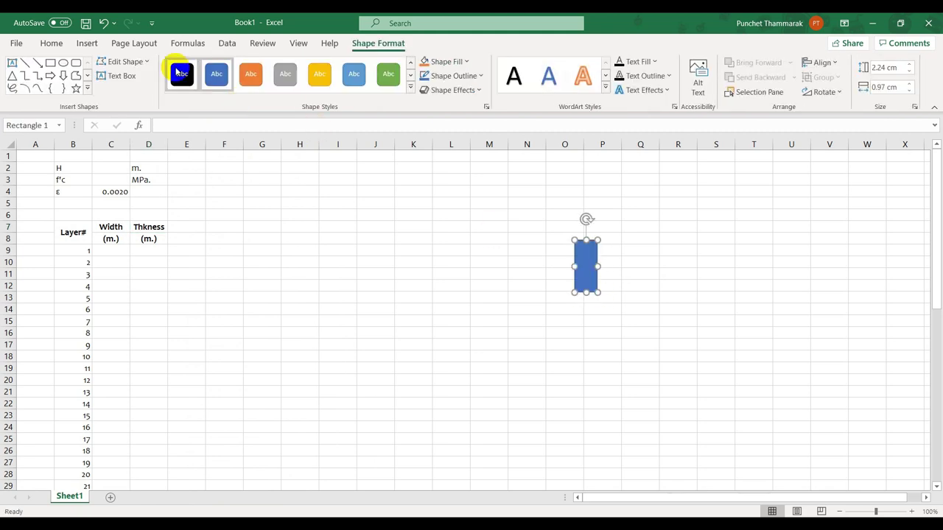
# Step: Add a Flowchart Manual Input shape beside the rectangle, rotated so its slanted side faces right, and resize it to about the rectangle's height
pyautogui.click(88, 88)
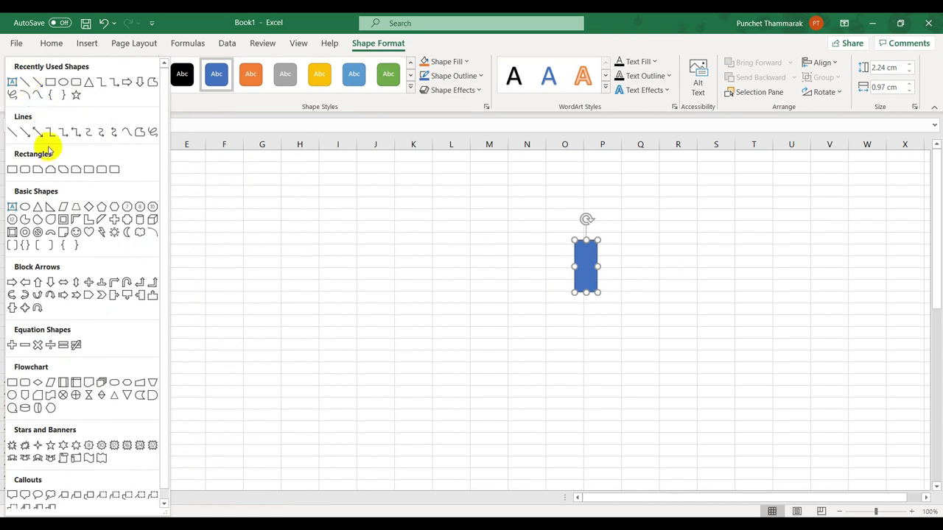
pyautogui.click(139, 384)
pyautogui.moveTo(303, 263); pyautogui.dragTo(397, 339)
pyautogui.moveTo(351, 241); pyautogui.dragTo(670, 284)
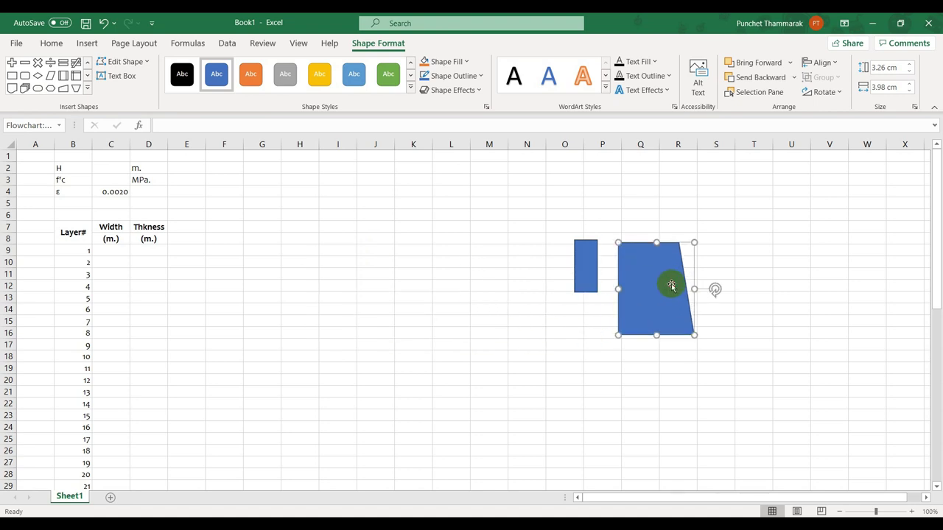
pyautogui.moveTo(695, 333); pyautogui.dragTo(678, 293)
pyautogui.click(718, 286)
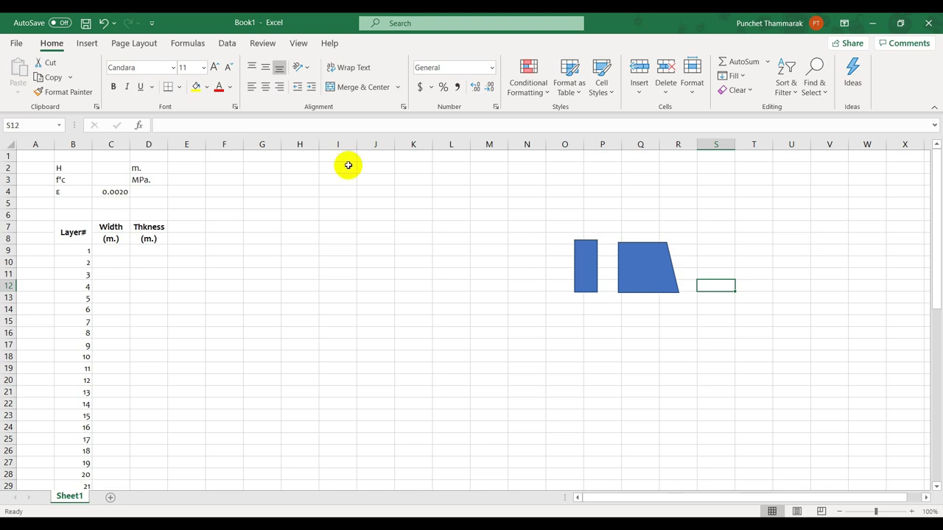
# Step: Draw a straight diagonal line across the slanted shape from its upper-right corner to its lower-left corner, about 2.16 cm by 2.07 cm
pyautogui.click(86, 43)
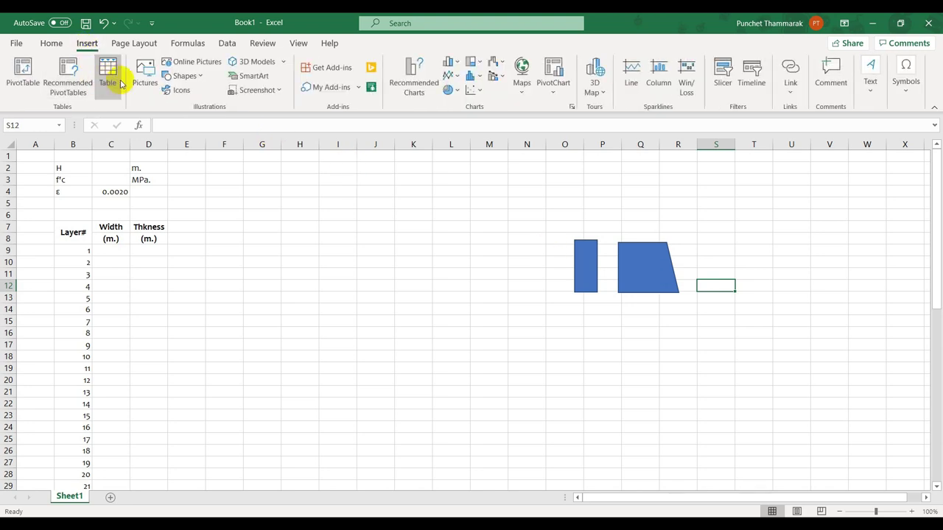
pyautogui.click(152, 90)
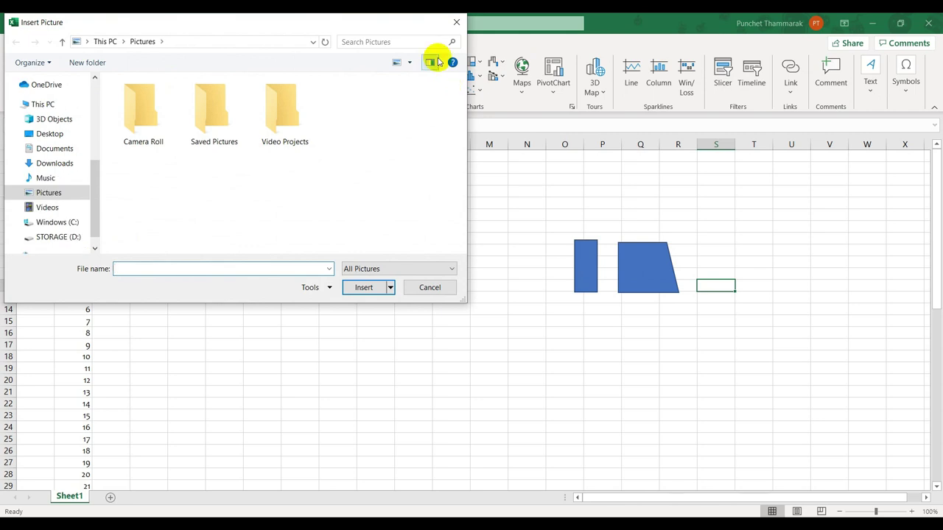
pyautogui.click(457, 19)
pyautogui.click(184, 75)
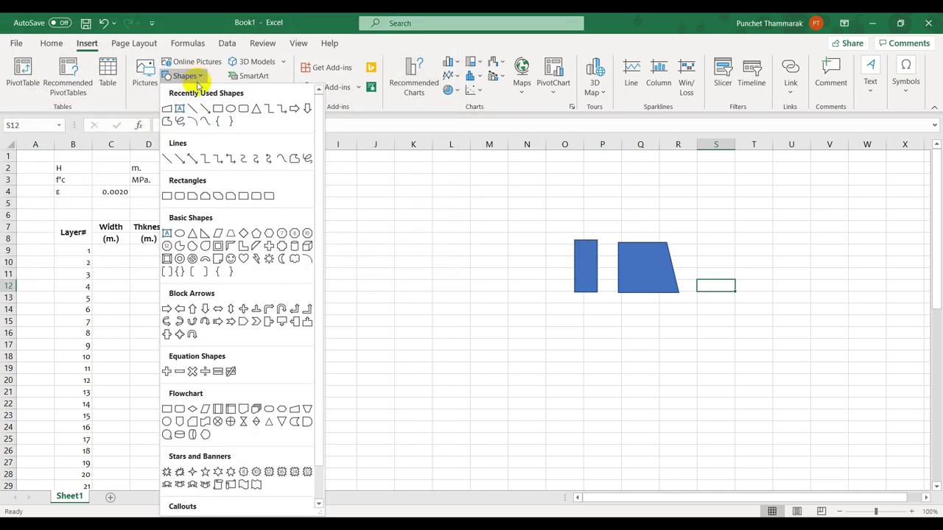
pyautogui.click(181, 156)
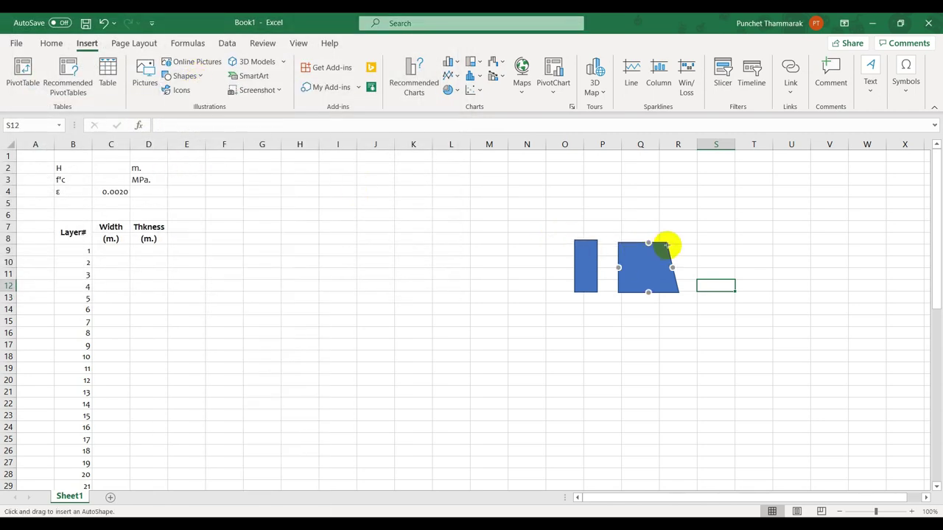
pyautogui.moveTo(637, 278); pyautogui.dragTo(619, 291)
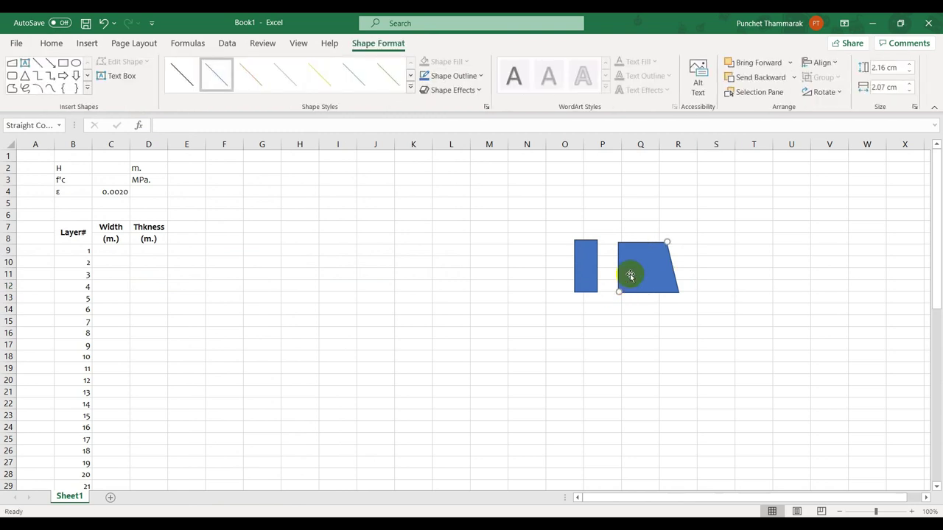
# Step: Apply the gold line style to the diagonal line across the slanted shape
pyautogui.click(262, 83)
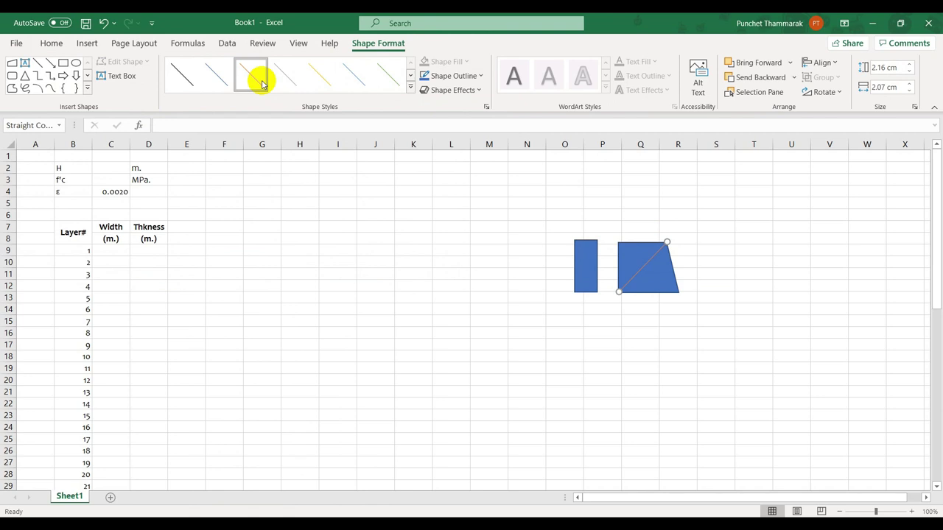
pyautogui.click(320, 76)
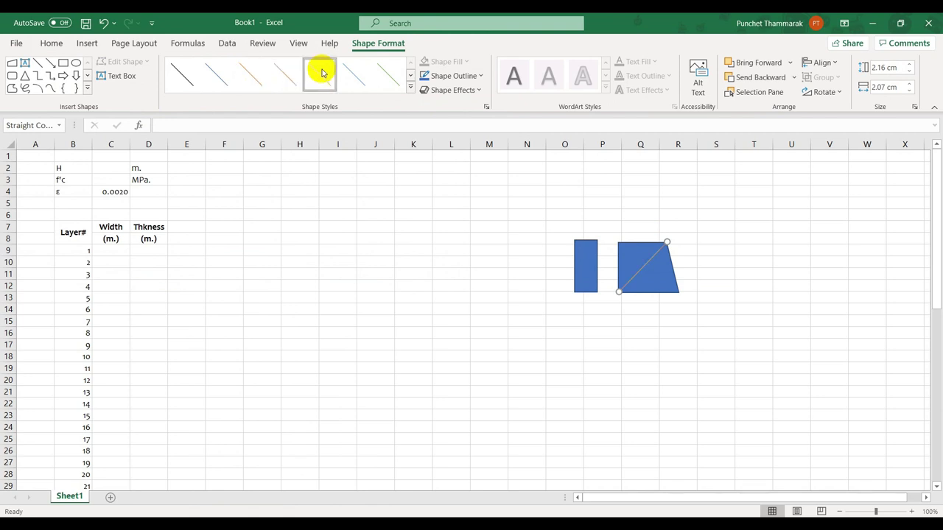
pyautogui.click(773, 299)
# Step: Add a horizontal arrow about 2.02 cm long pointing left inside the slanted shape and apply the gold line style to it
pyautogui.moveTo(875, 511); pyautogui.dragTo(892, 511)
pyautogui.scroll(3, 641, 341)
pyautogui.scroll(-2, 642, 341)
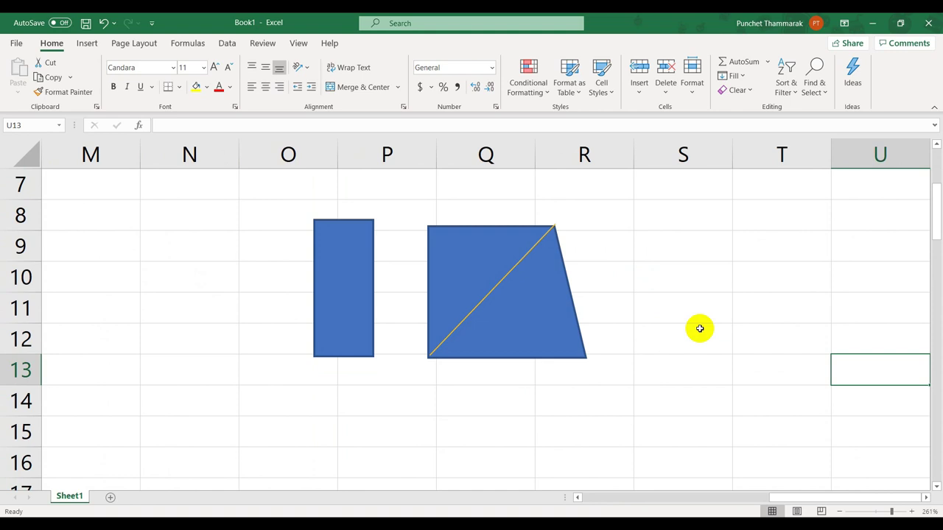
pyautogui.click(87, 43)
pyautogui.click(185, 75)
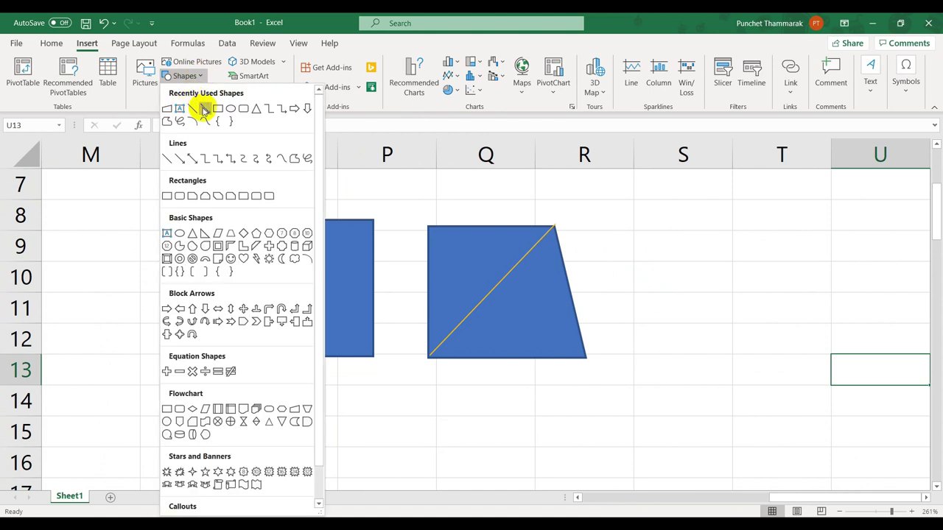
pyautogui.click(205, 110)
pyautogui.moveTo(447, 255); pyautogui.dragTo(632, 256)
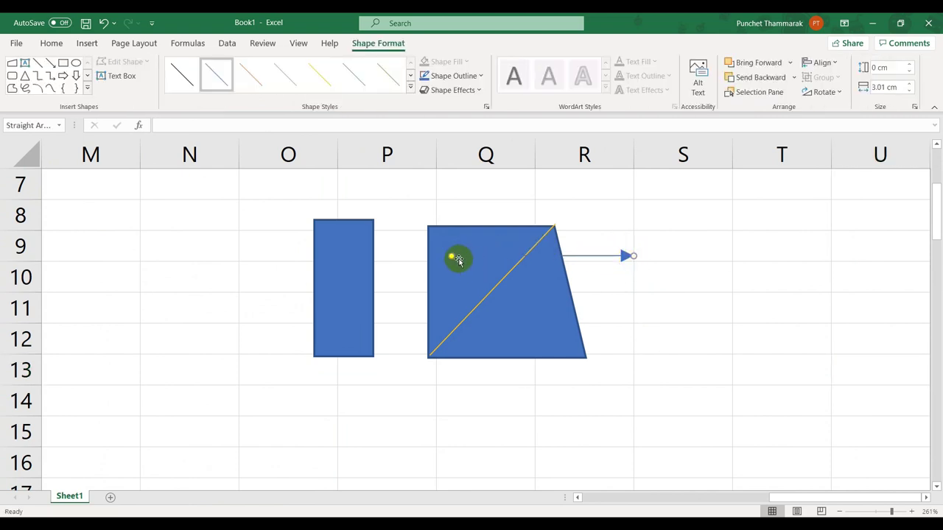
pyautogui.moveTo(561, 256); pyautogui.dragTo(537, 270)
pyautogui.click(330, 88)
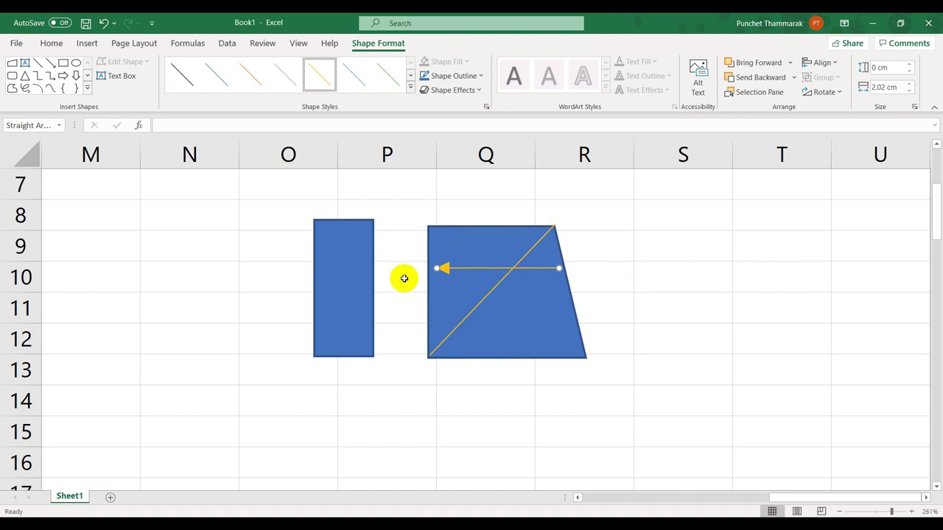
# Step: Duplicate the gold arrow and place the copy lower and farther right, crossing the shape's slanted side
pyautogui.click(469, 271)
pyautogui.moveTo(471, 269); pyautogui.dragTo(564, 327)
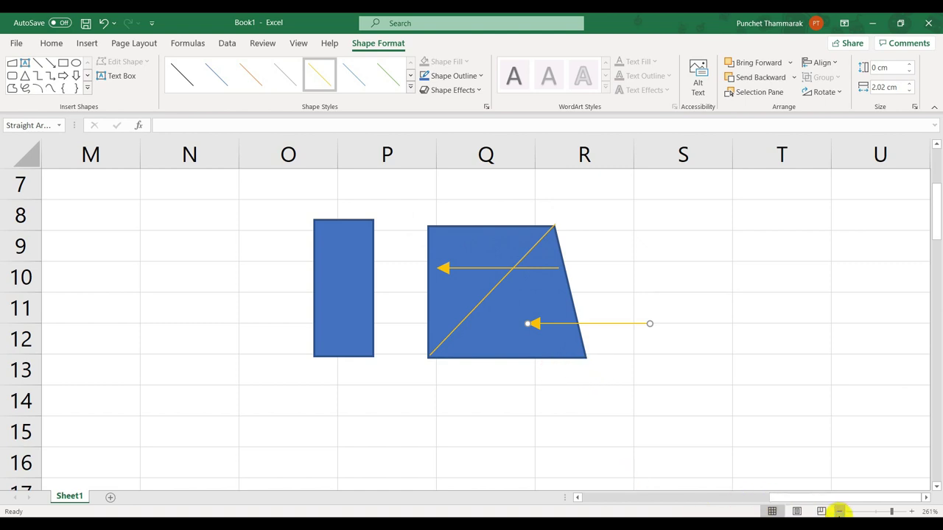
# Step: Review the H, f'c and ε inputs and the layer table down to layer 50
pyautogui.click(839, 511)
pyautogui.click(839, 510)
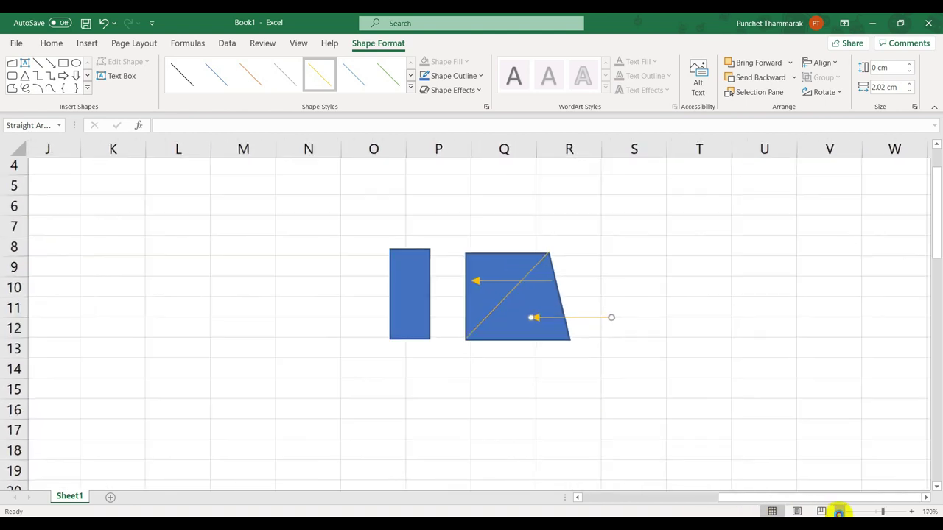
pyautogui.click(839, 511)
pyautogui.click(839, 511)
pyautogui.click(839, 510)
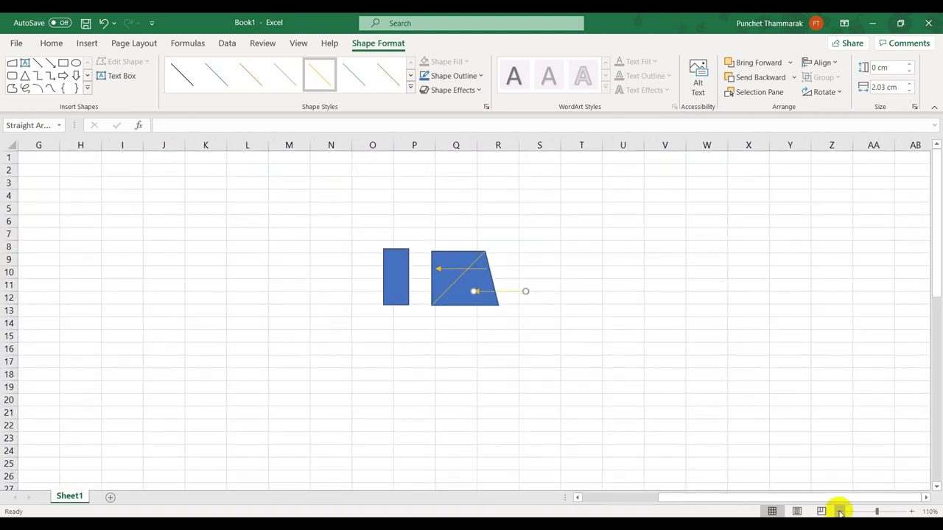
pyautogui.moveTo(746, 499); pyautogui.dragTo(594, 498)
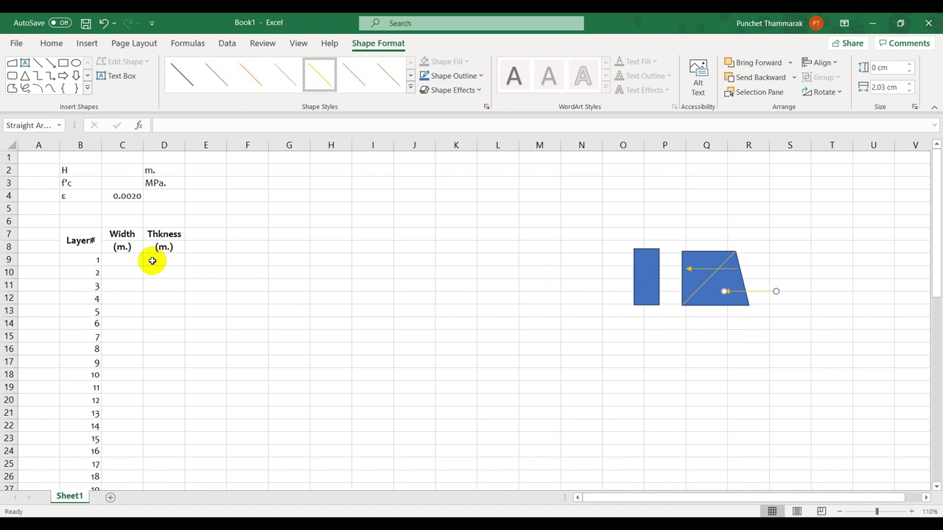
pyautogui.click(122, 171)
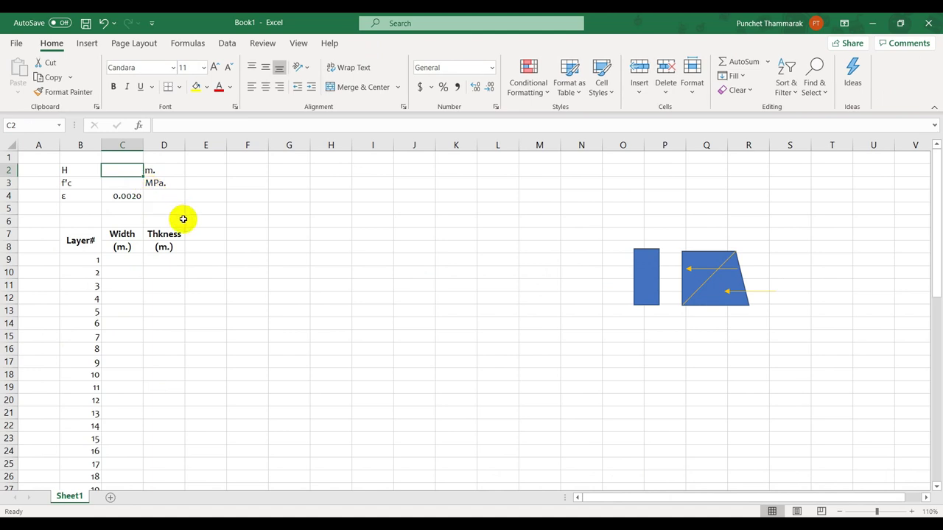
pyautogui.scroll(-14, 103, 332)
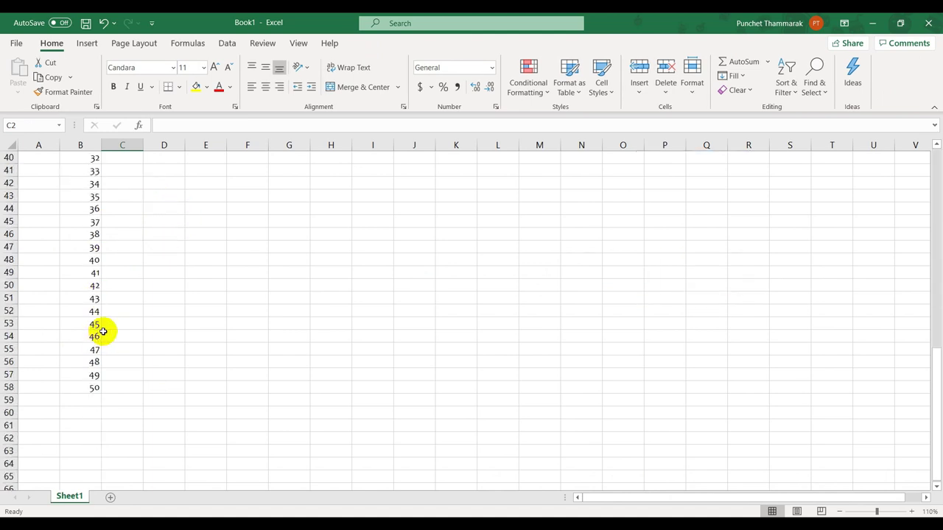
pyautogui.scroll(14, 104, 332)
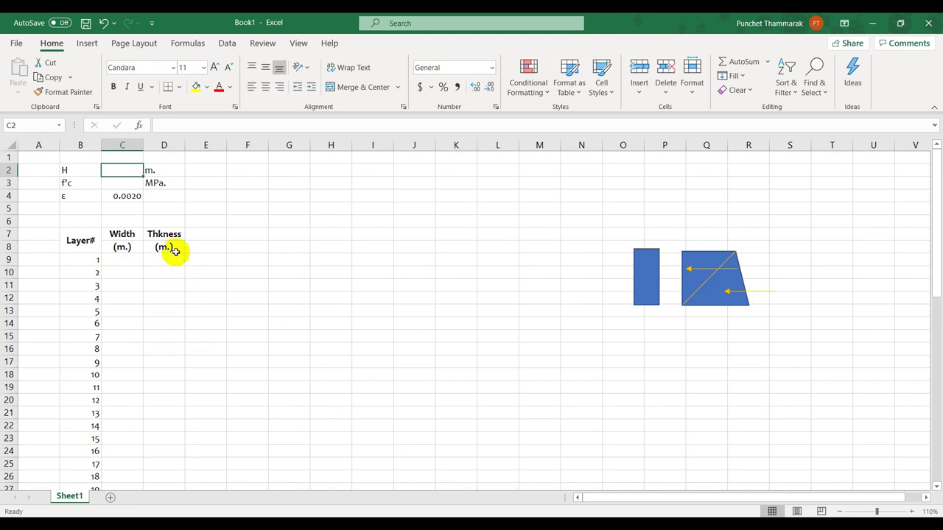
# Step: Clear the thickness heading and its unit in column D and enter the heading Z_Top in D7
pyautogui.moveTo(167, 235); pyautogui.dragTo(164, 249)
pyautogui.press('Delete')
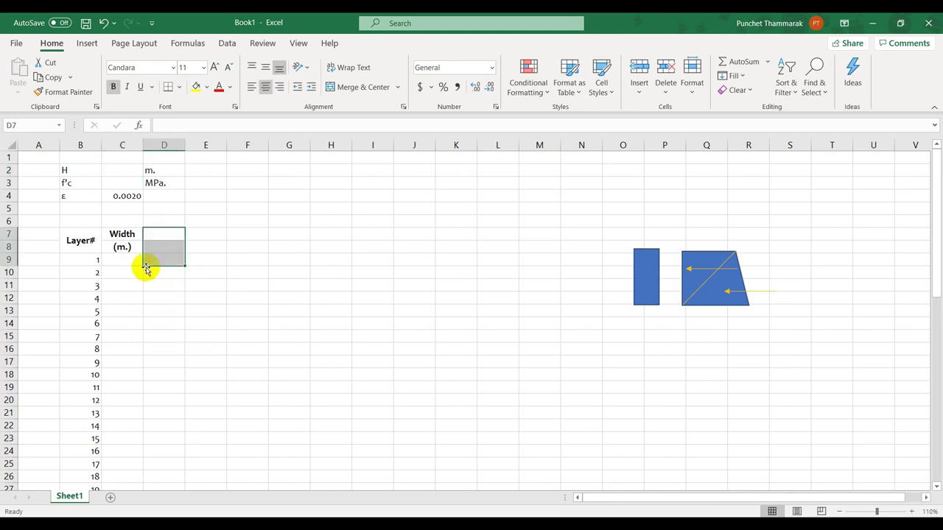
pyautogui.click(163, 235)
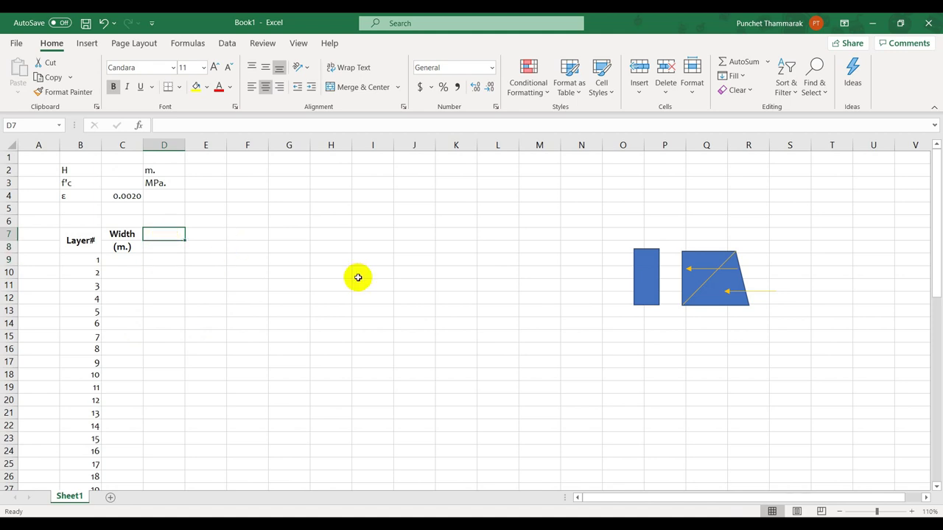
pyautogui.write('Z')
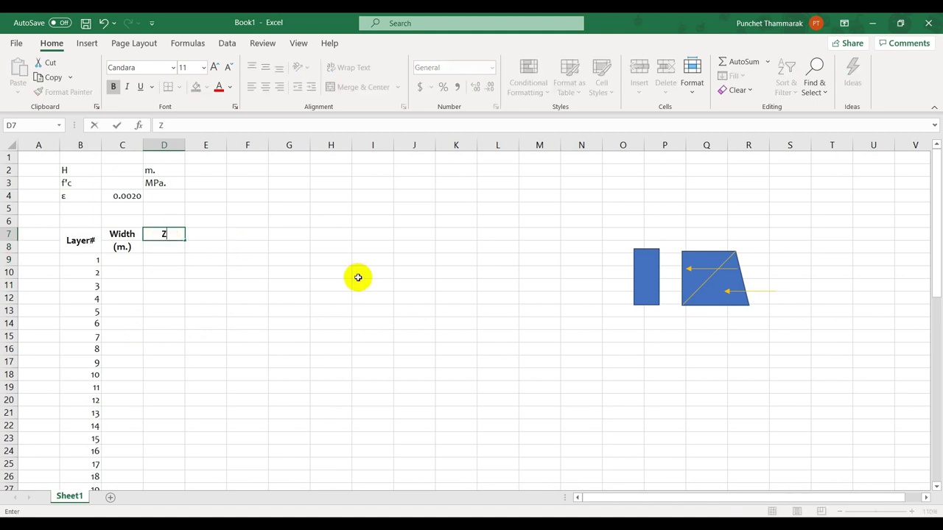
pyautogui.write('_Top')
pyautogui.press('Return')
# Step: Enter the heading Z_Btm in E7 and make it bold and centered
pyautogui.press('Right')
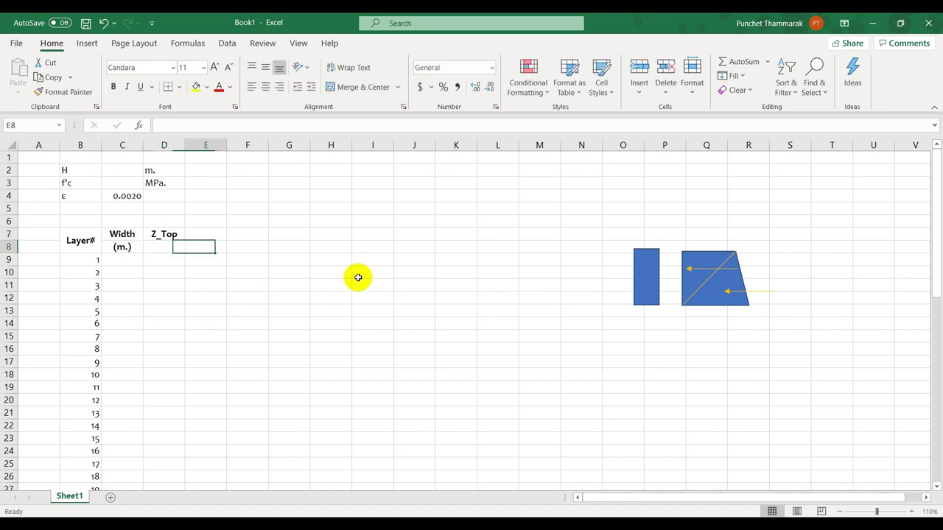
pyautogui.press('Up')
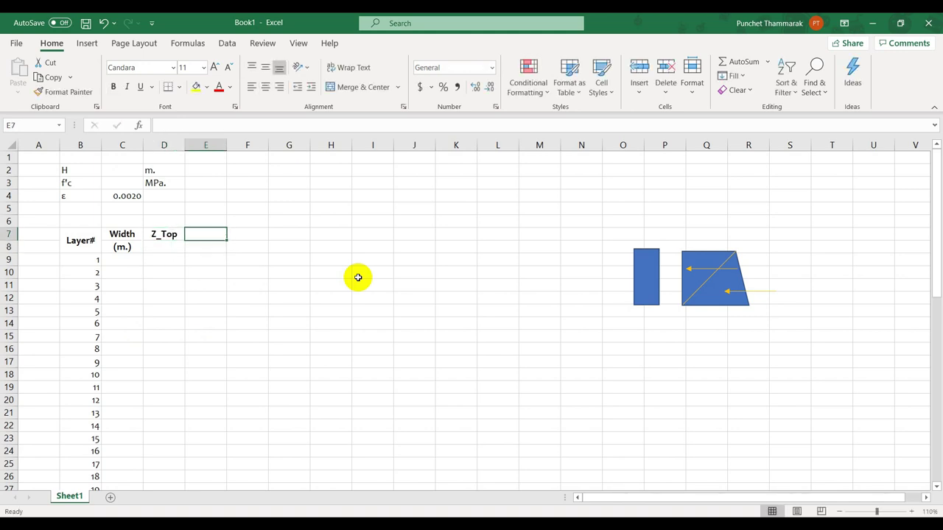
pyautogui.write('Z')
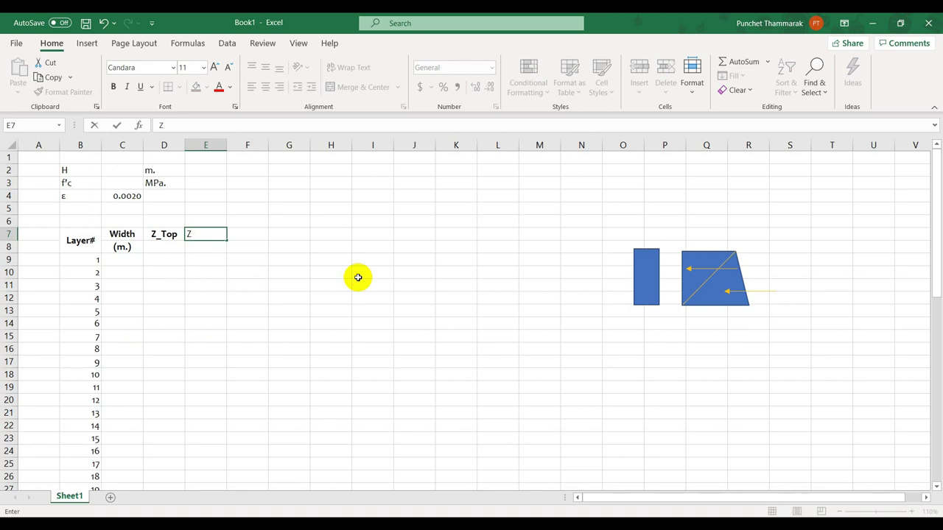
pyautogui.write('_Btm')
pyautogui.press('Return')
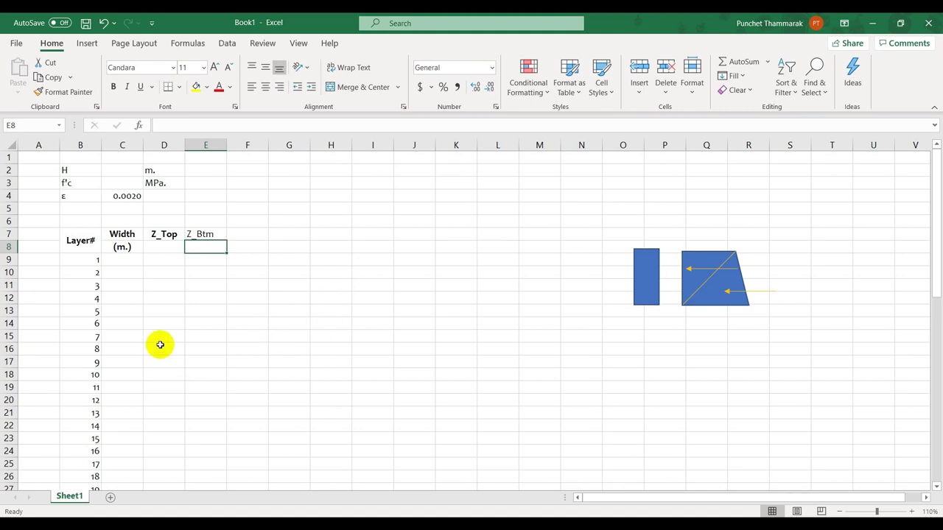
pyautogui.click(198, 235)
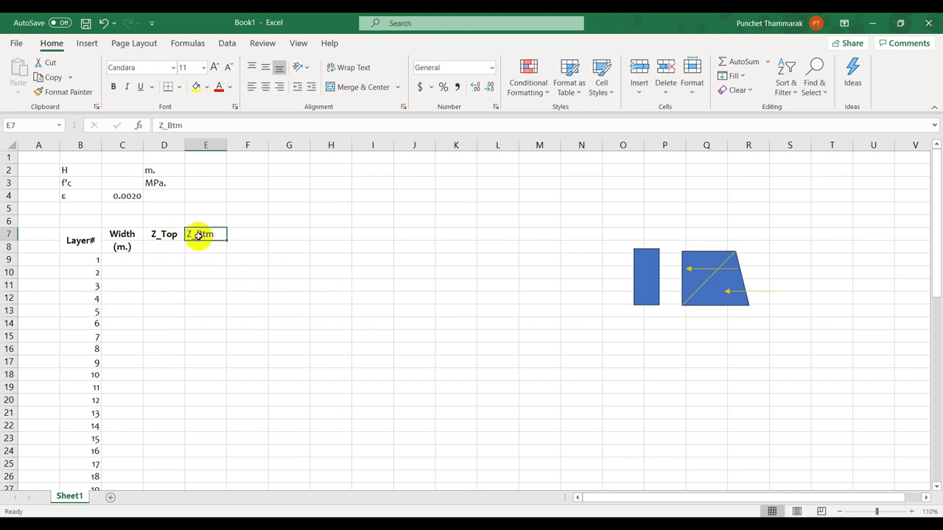
pyautogui.click(114, 87)
pyautogui.click(266, 87)
# Step: Copy the (m.) unit label from under Width to the cells under Z_Top and Z_Btm
pyautogui.click(161, 251)
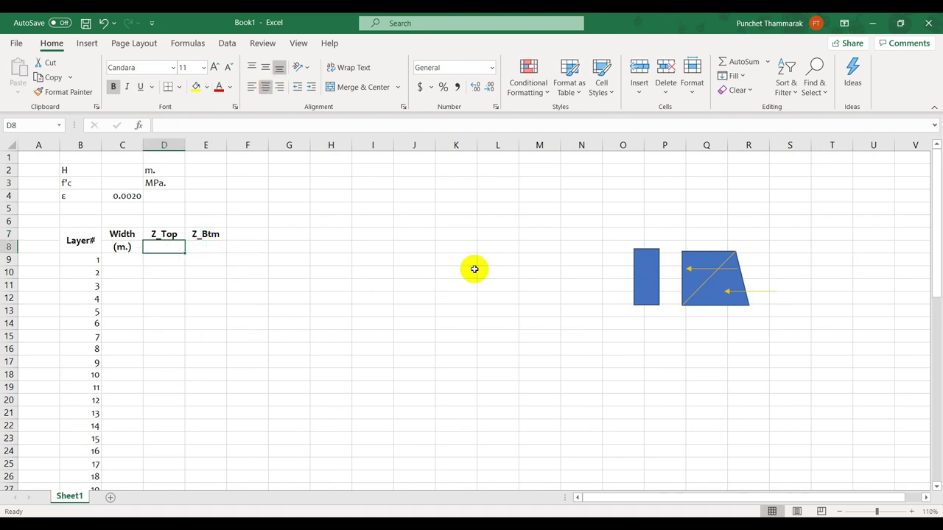
pyautogui.press('Left')
pyautogui.hotkey('ctrl', 'c')
pyautogui.press('Right')
pyautogui.hotkey('ctrl', 'v')
pyautogui.press('Right')
pyautogui.hotkey('ctrl', 'v')
pyautogui.press('Right')
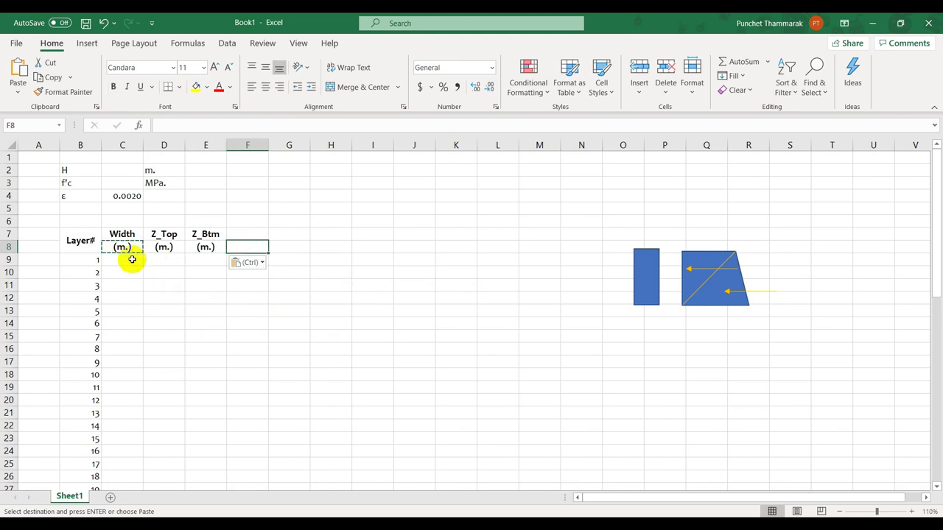
# Step: Fill the Width column for layers 1 to 50 with 0.2 and format the values to two decimal places
pyautogui.scroll(-3, 127, 246)
pyautogui.scroll(3, 122, 234)
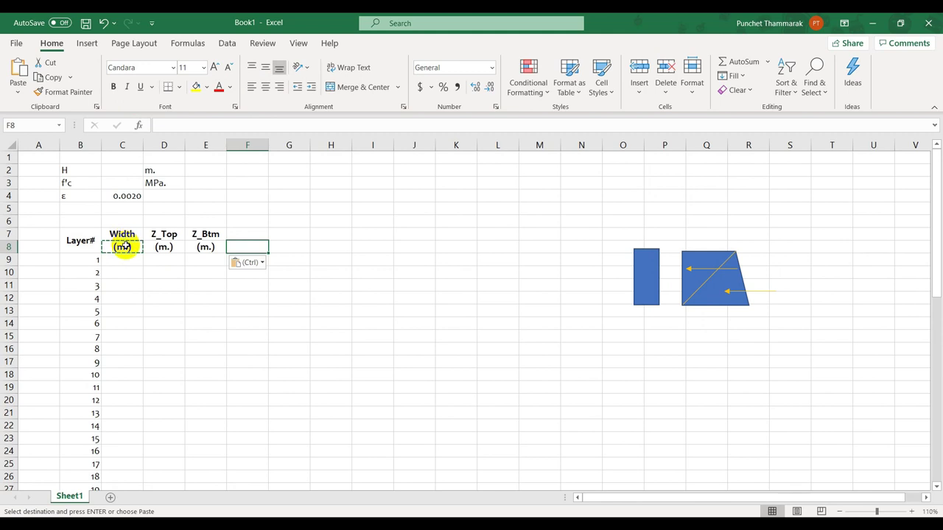
pyautogui.scroll(-3, 116, 216)
pyautogui.scroll(3, 110, 210)
pyautogui.moveTo(120, 259); pyautogui.dragTo(118, 353)
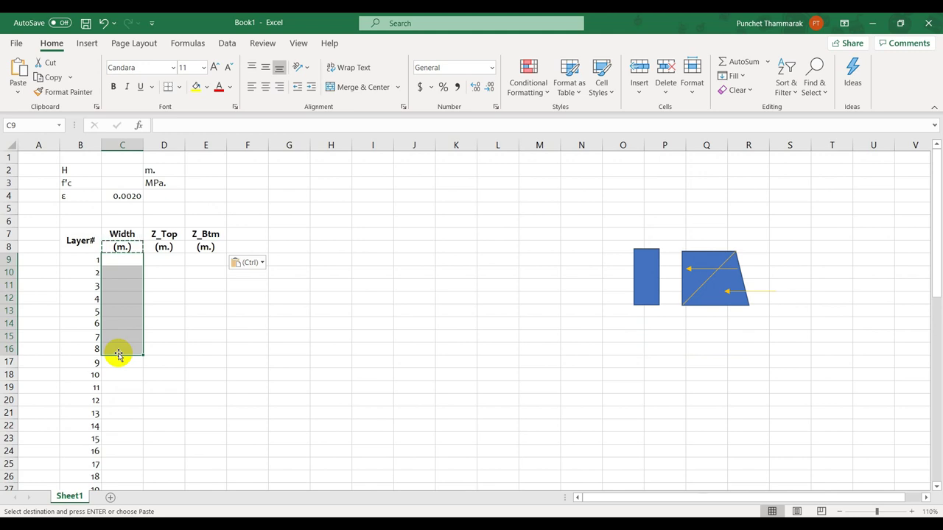
pyautogui.click(137, 384)
pyautogui.click(129, 264)
pyautogui.scroll(-13, 130, 265)
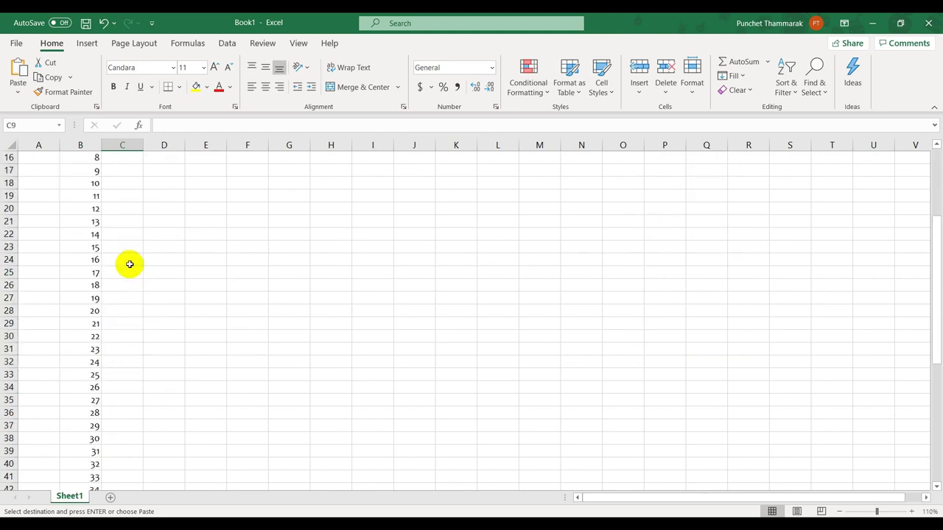
pyautogui.keyDown('shift'); pyautogui.click(119, 387); pyautogui.keyUp('shift')
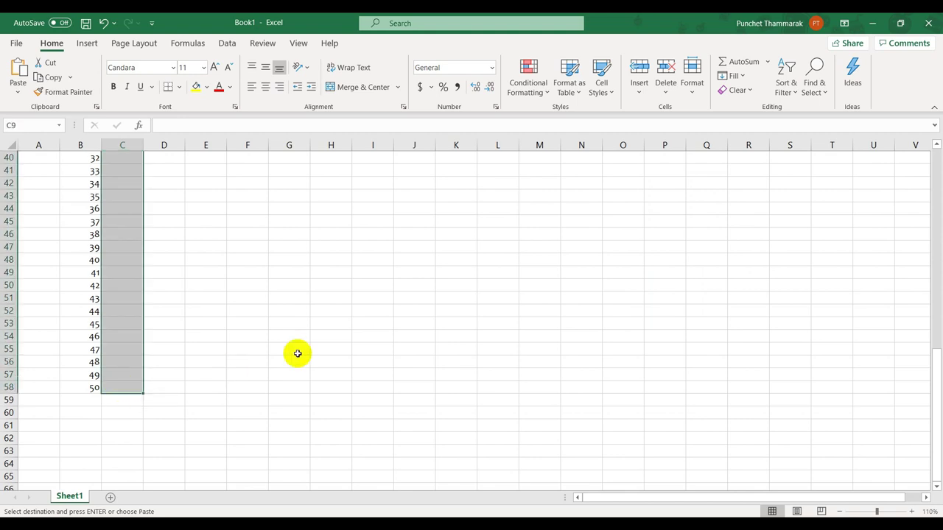
pyautogui.write('0.')
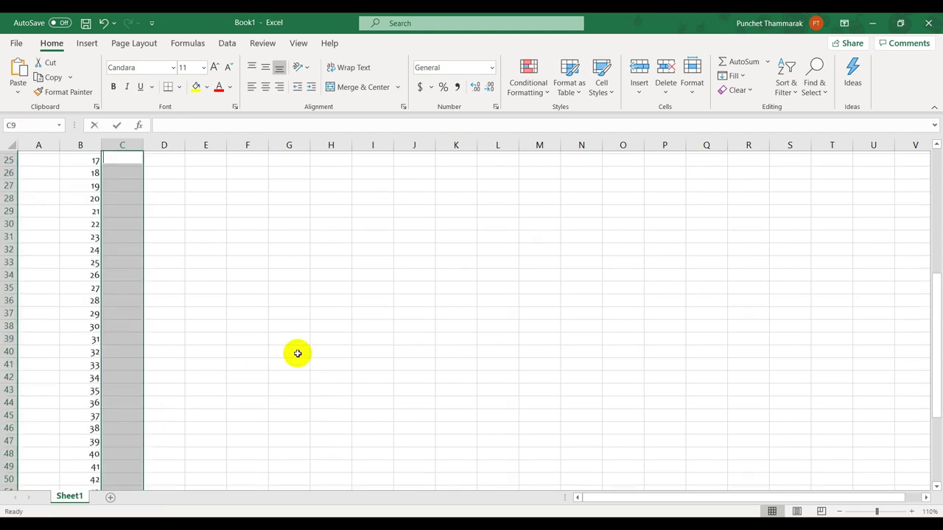
pyautogui.write('2')
pyautogui.hotkey('ctrl', 'Return')
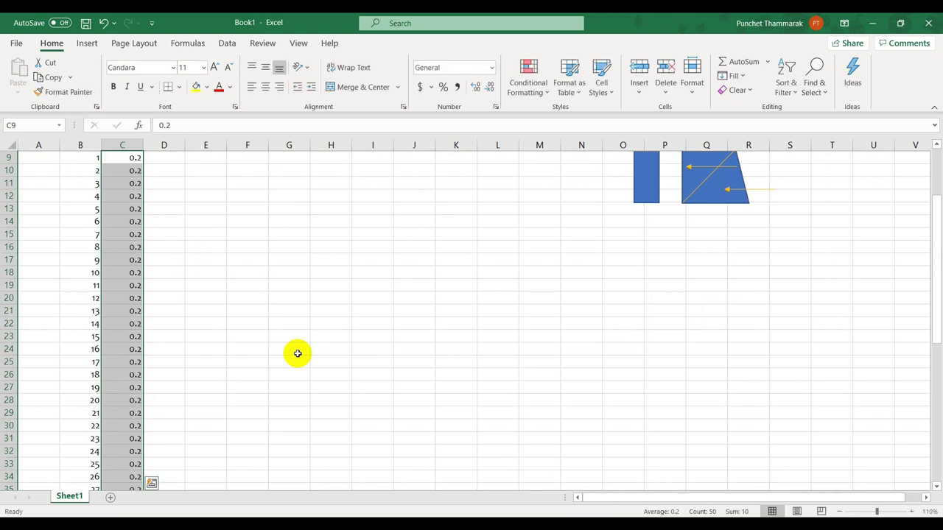
pyautogui.scroll(3, 298, 353)
pyautogui.click(475, 86)
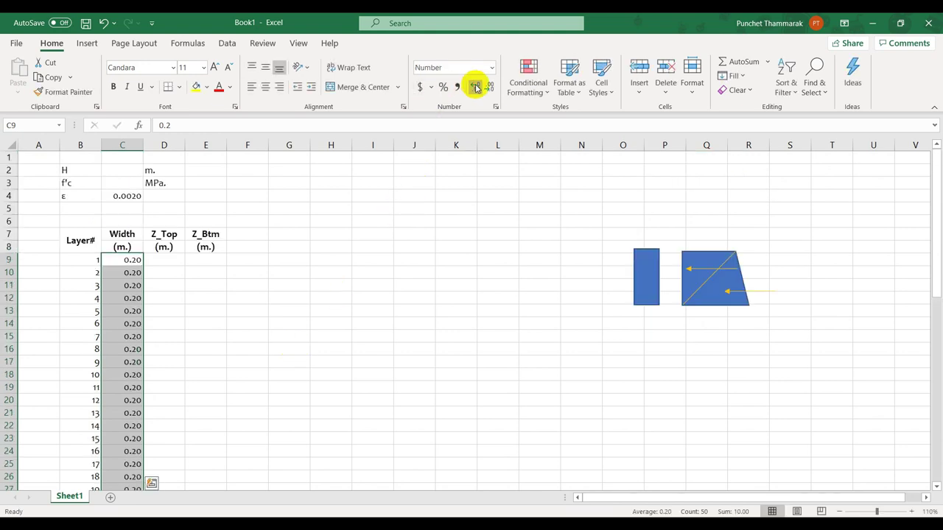
# Step: Set the width of layers 1 to 10 to 0.5
pyautogui.scroll(-2, 131, 260)
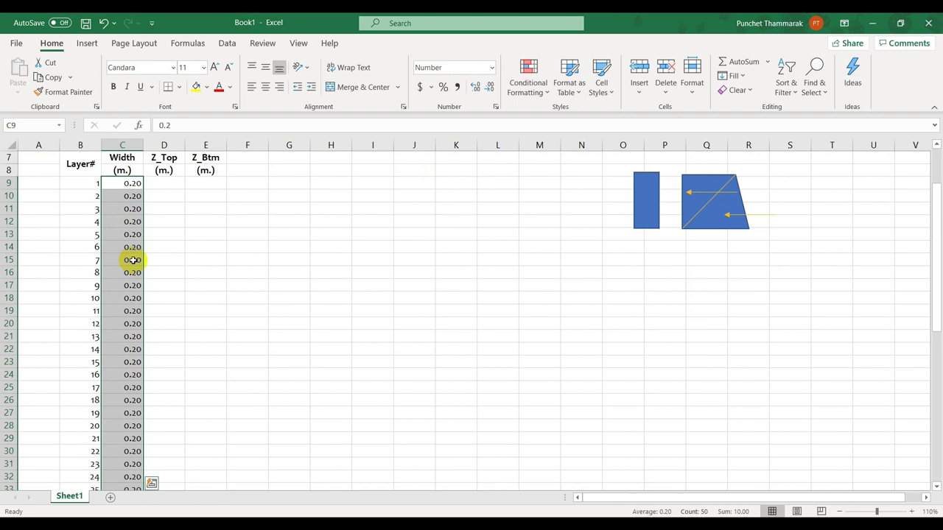
pyautogui.moveTo(124, 186); pyautogui.dragTo(122, 299)
pyautogui.write('.5')
pyautogui.hotkey('ctrl', 'Return')
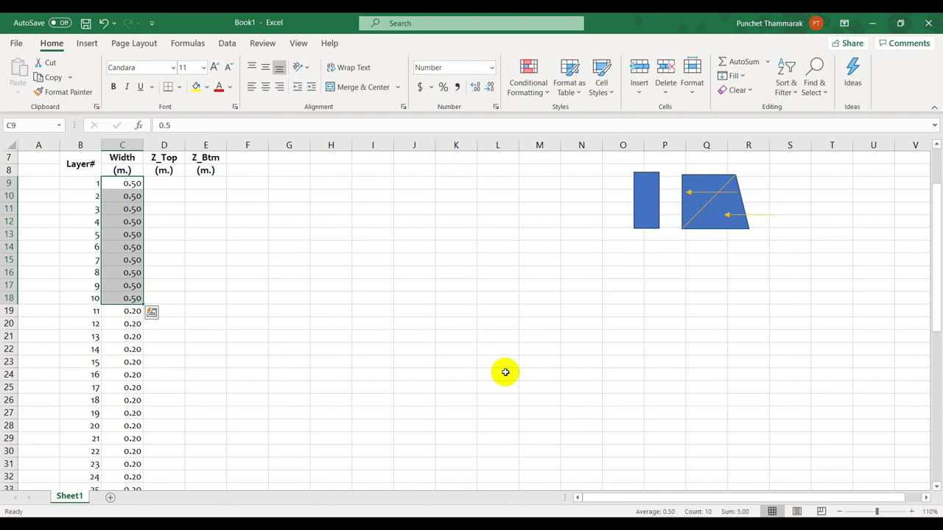
pyautogui.click(293, 296)
pyautogui.scroll(2, 284, 276)
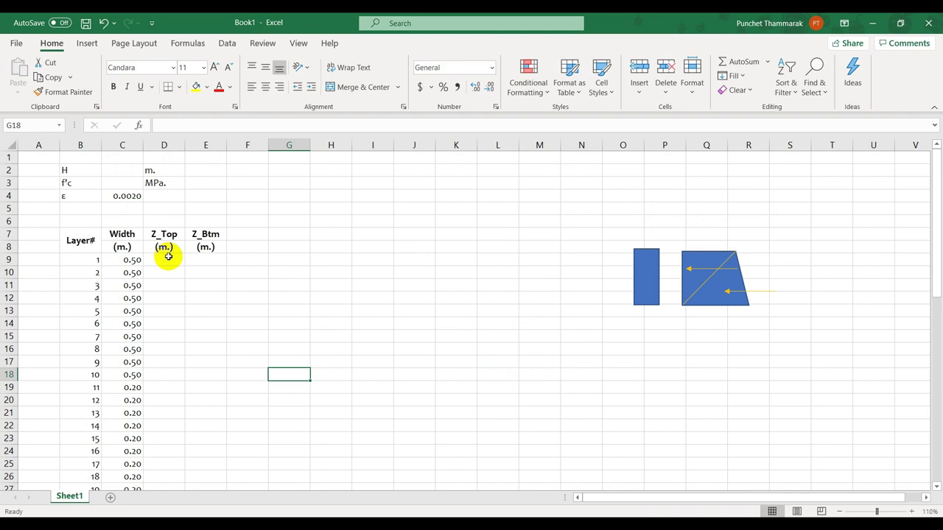
# Step: Enter 0 as the Z_Top value of layer 1
pyautogui.click(168, 256)
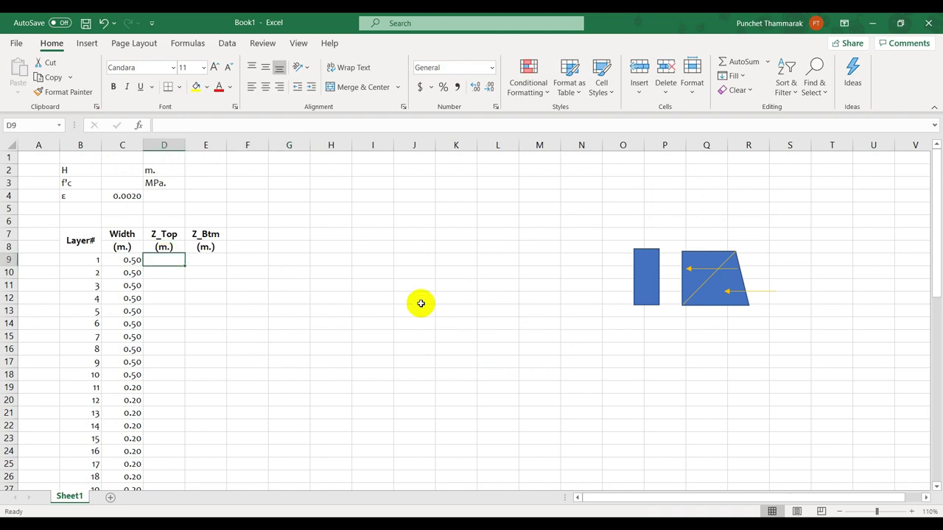
pyautogui.write('0')
pyautogui.press('Return')
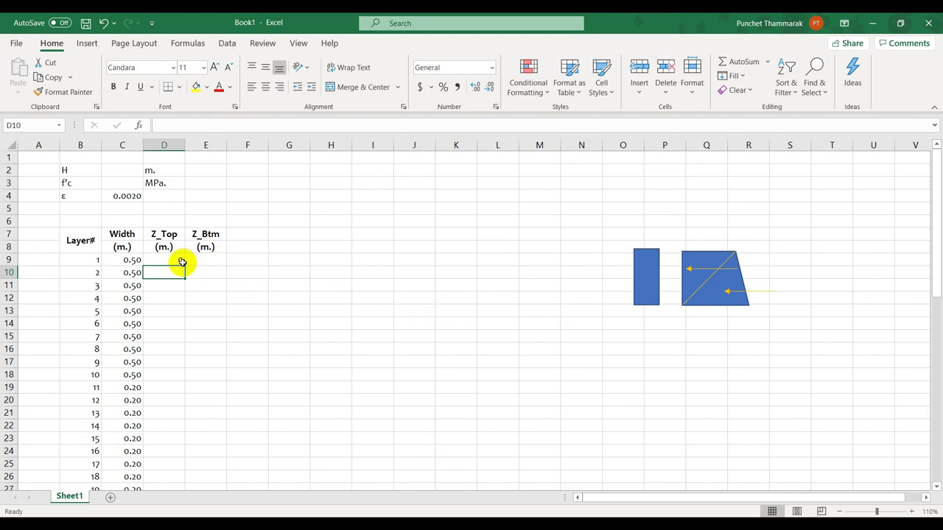
# Step: Set the H input to 0.6 m and format it to two decimal places
pyautogui.click(126, 170)
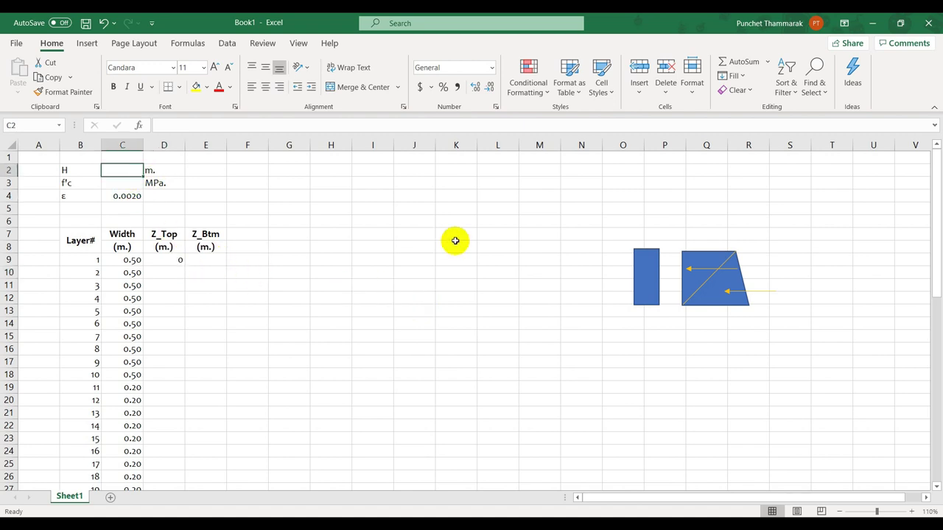
pyautogui.write('0.6')
pyautogui.press('Return')
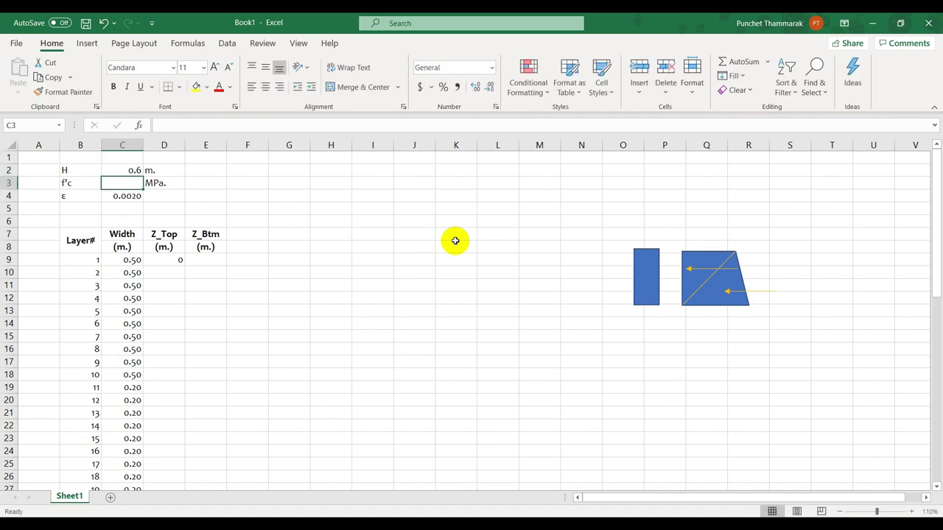
pyautogui.click(125, 171)
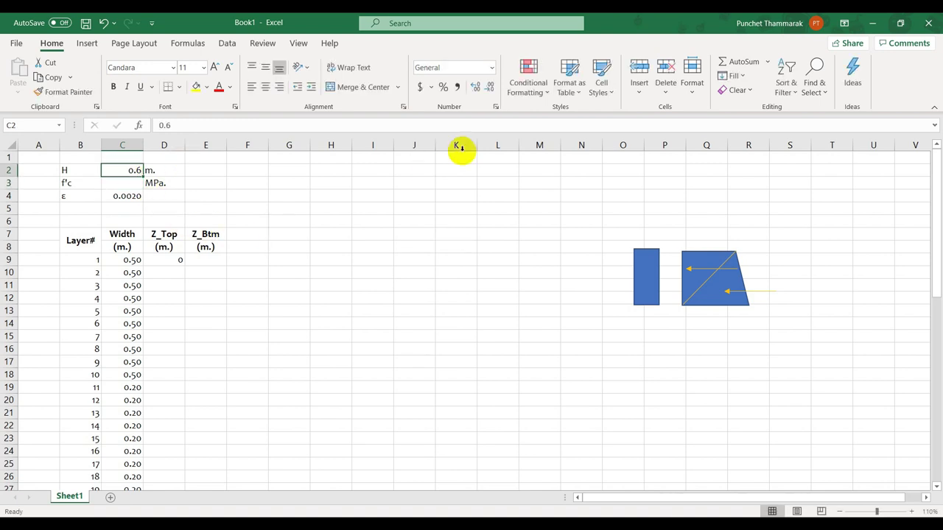
pyautogui.click(477, 94)
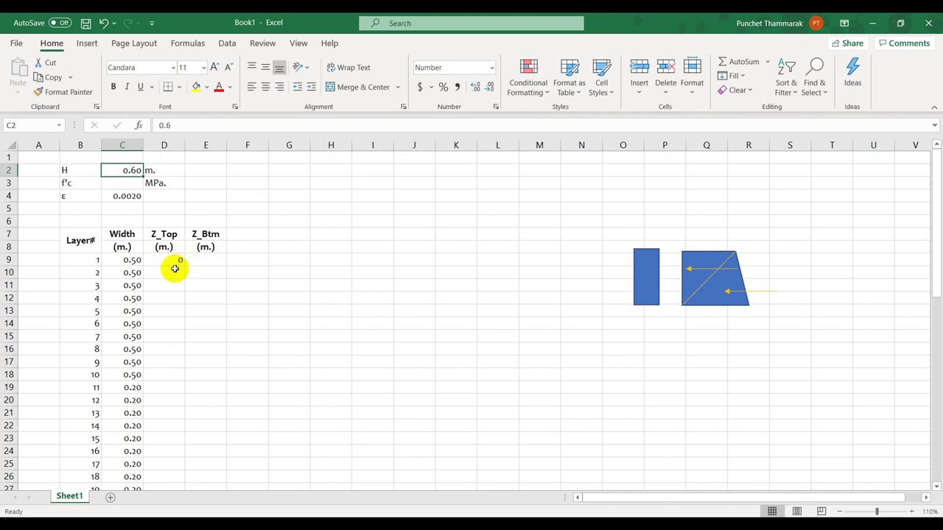
# Step: Enter the formula =D9+$C$2/50 as the Z_Top value of layer 2
pyautogui.click(175, 272)
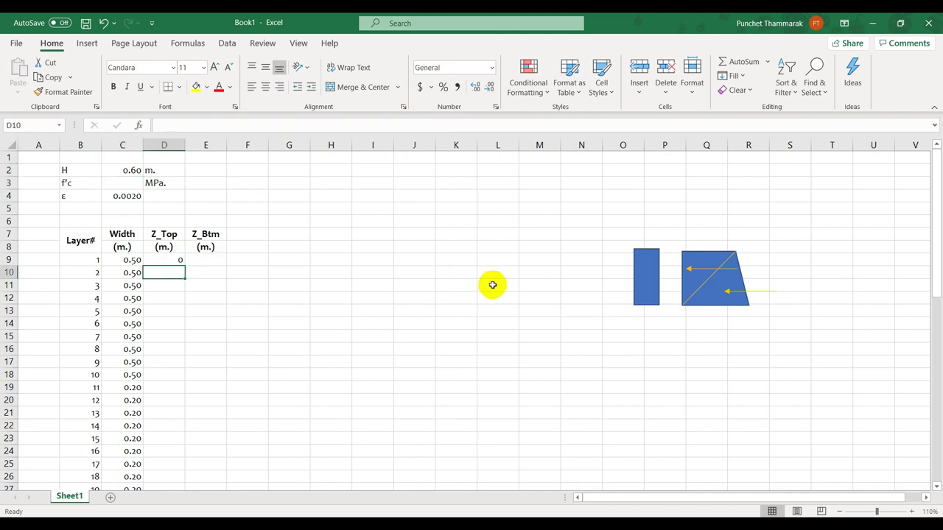
pyautogui.write('=')
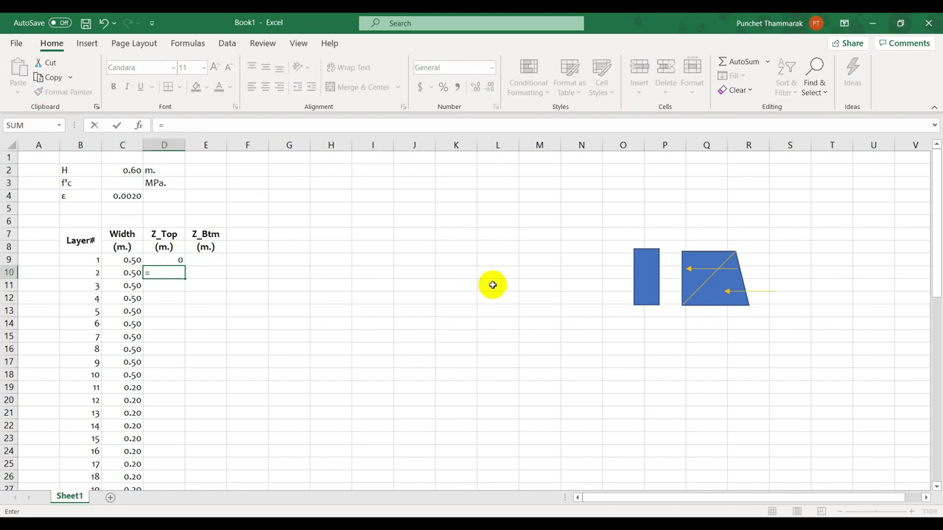
pyautogui.press('Up')
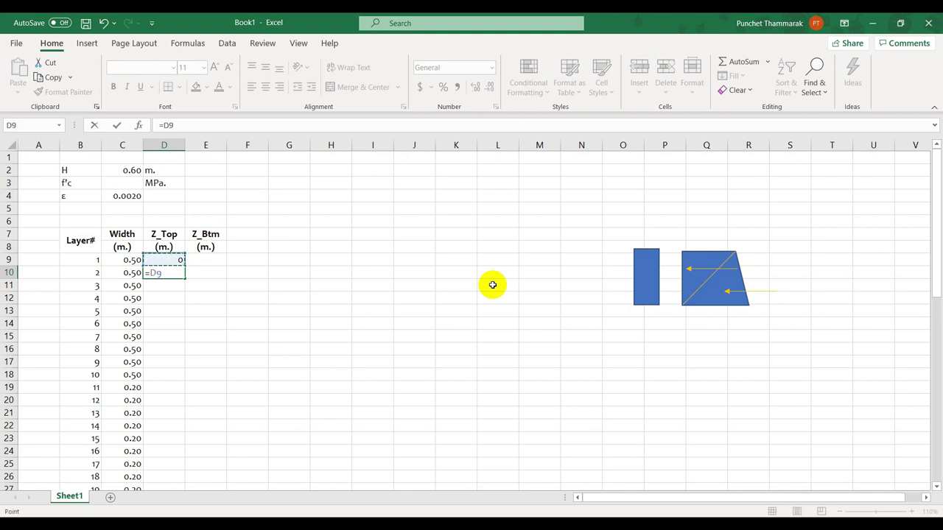
pyautogui.write('+')
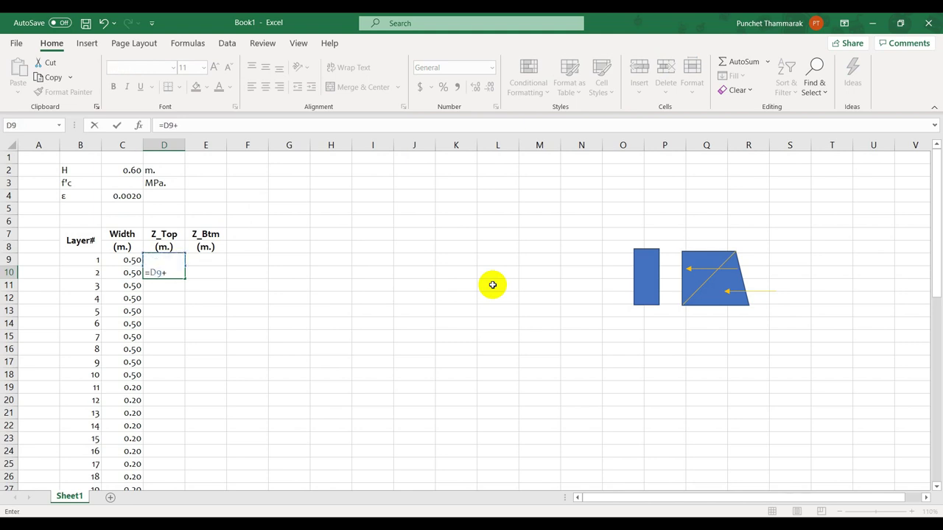
pyautogui.click(129, 171)
pyautogui.click(168, 271)
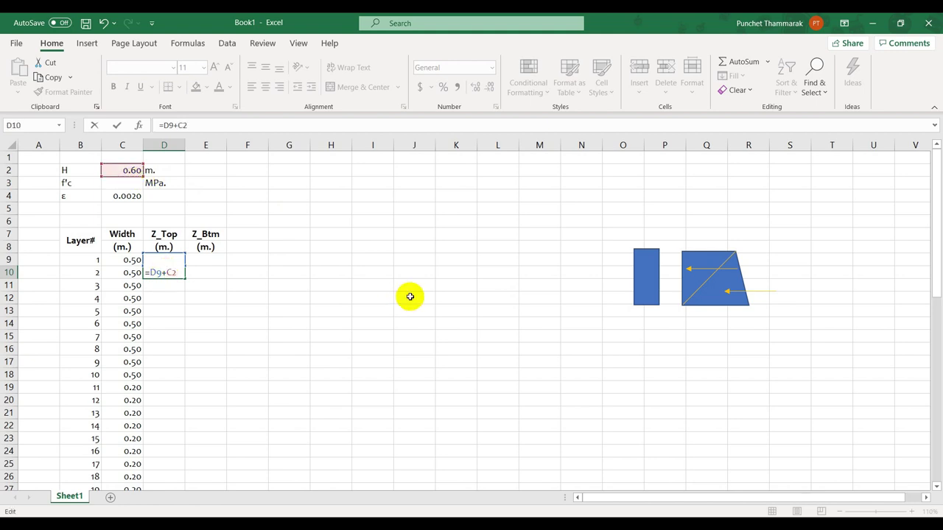
pyautogui.press('F4')
pyautogui.write('/50')
pyautogui.press('Return')
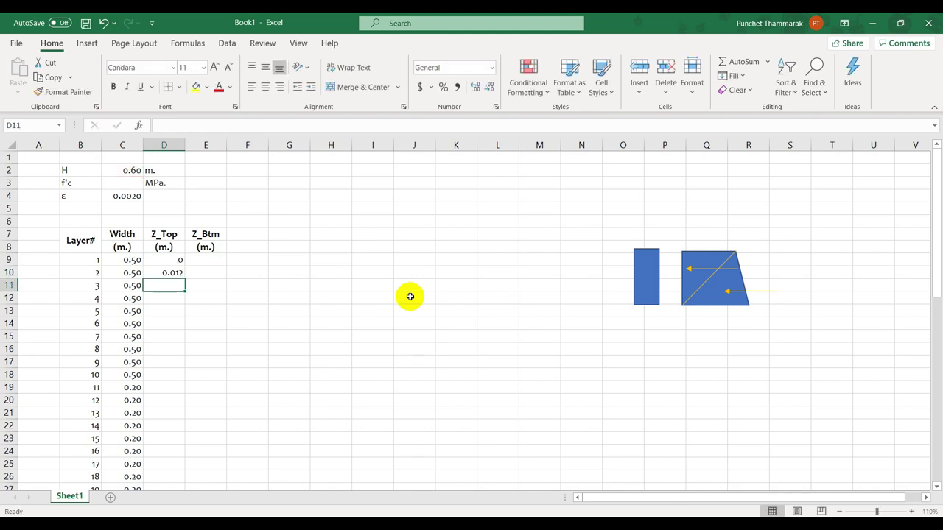
# Step: Fill the layer 2 Z_Top formula down to layer 50 and check the column's last values
pyautogui.click(174, 272)
pyautogui.doubleClick(184, 279)
pyautogui.scroll(-17, 227, 331)
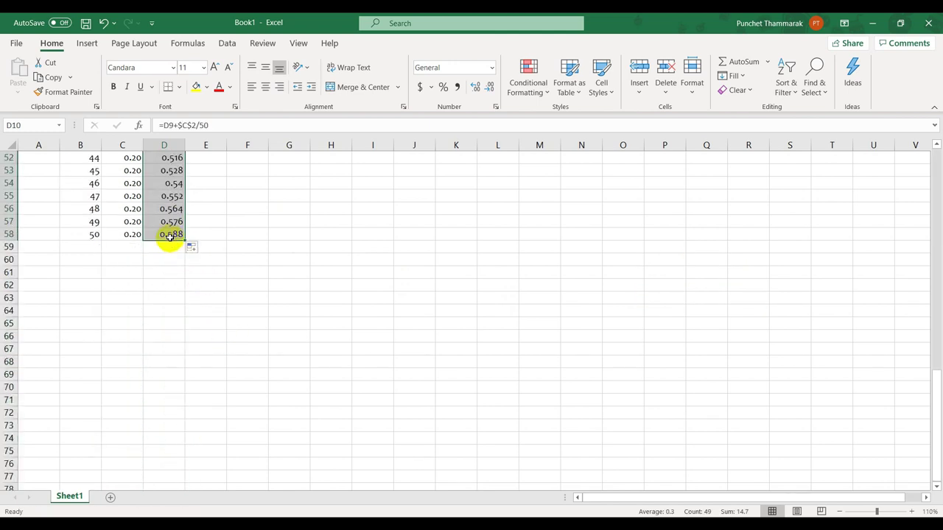
pyautogui.scroll(16, 179, 243)
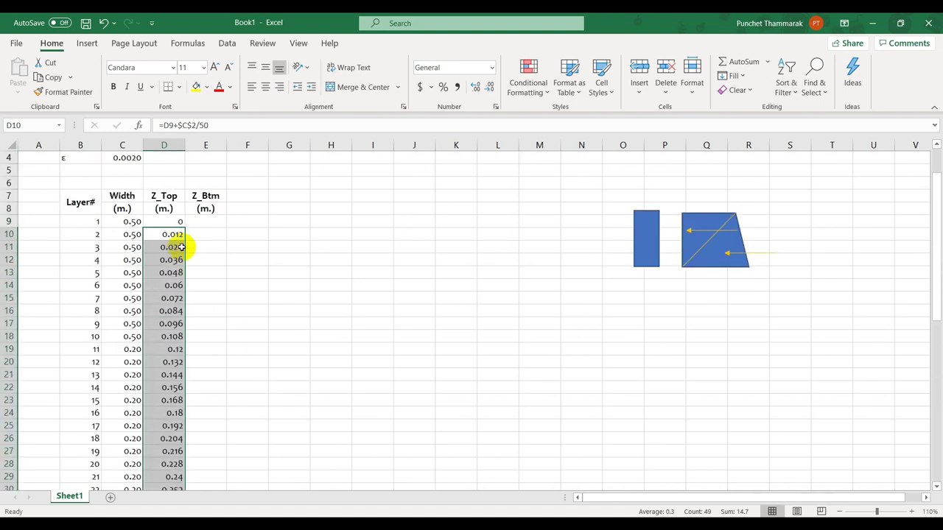
# Step: Enter the formula =D9+$C$2/50 as the Z_Btm value of layer 1
pyautogui.click(200, 224)
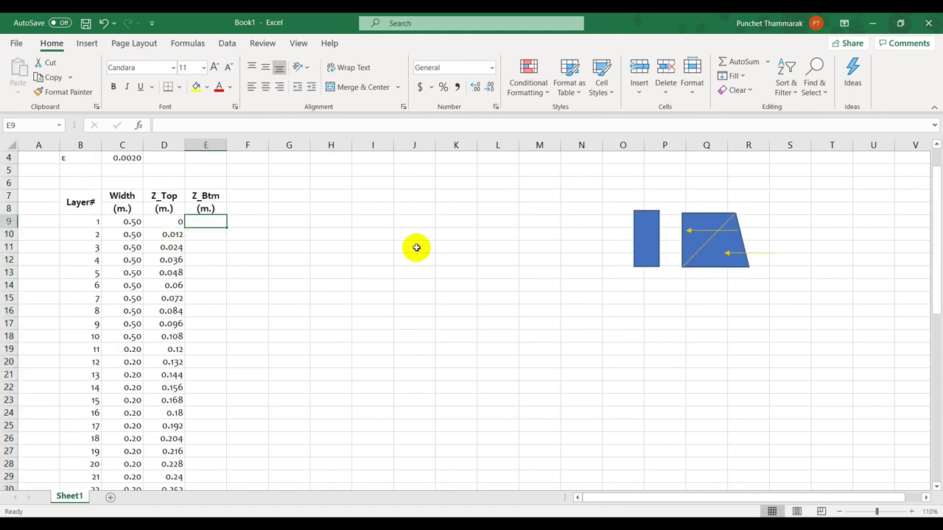
pyautogui.write('=')
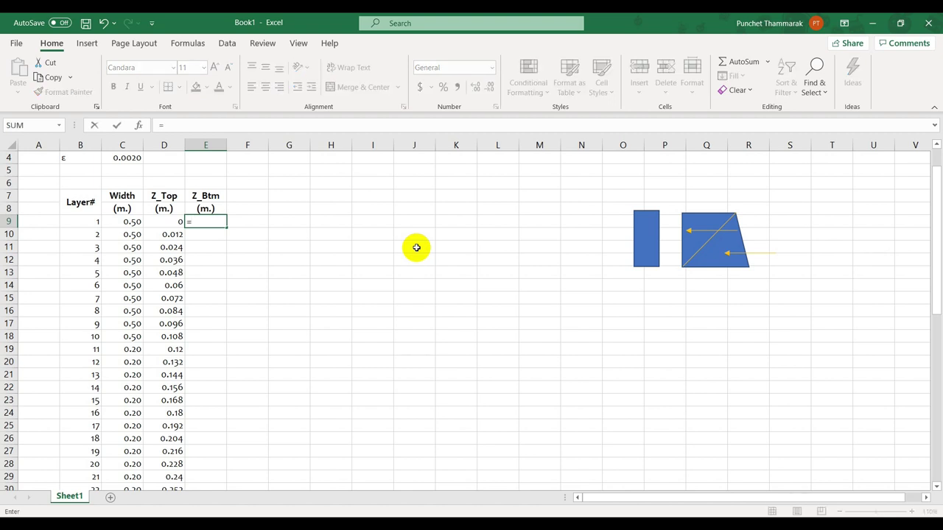
pyautogui.scroll(1, 417, 247)
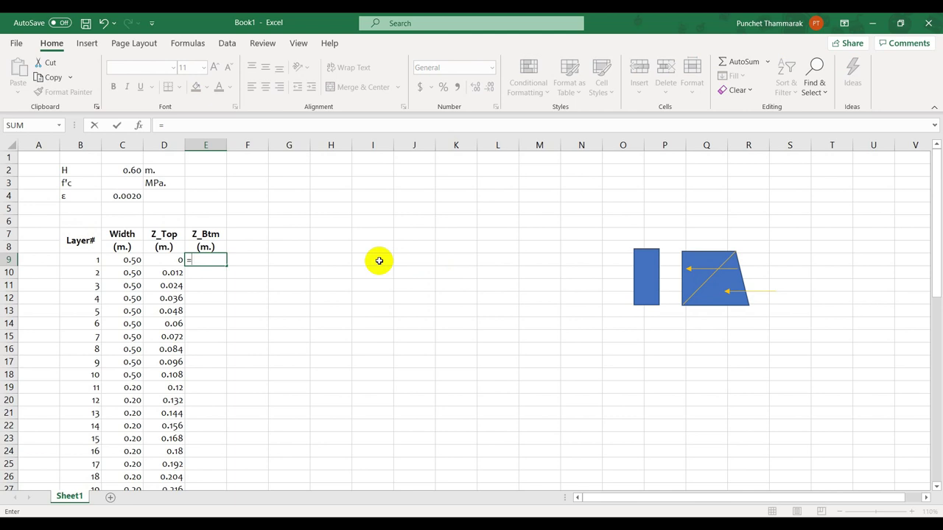
pyautogui.click(167, 260)
pyautogui.write('+')
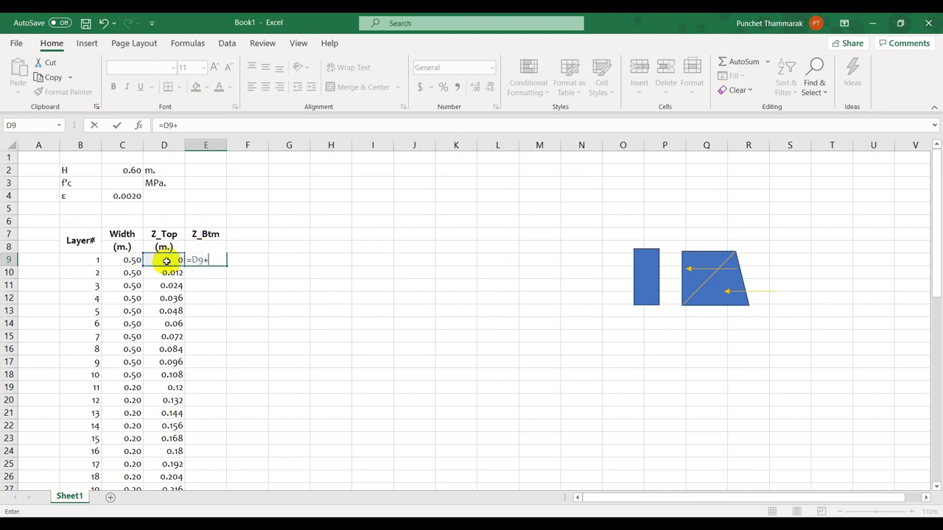
pyautogui.click(133, 171)
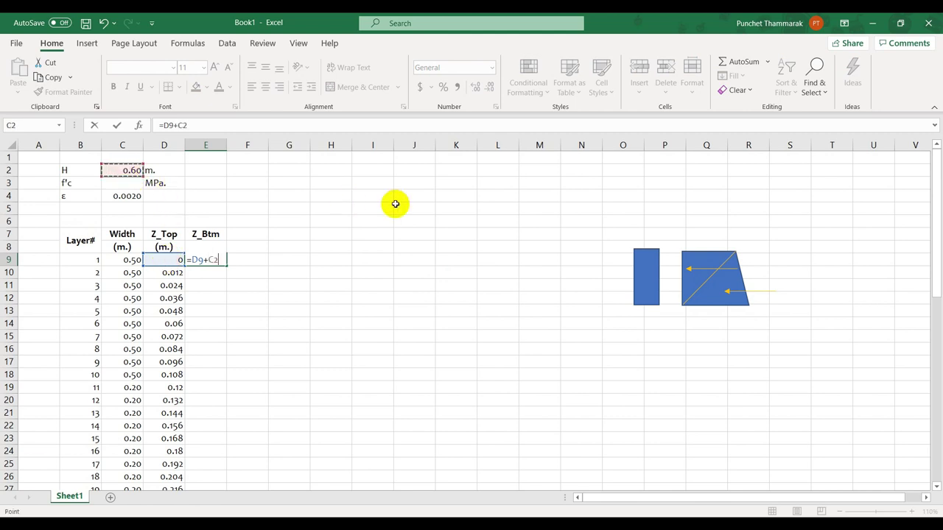
pyautogui.write('/50')
pyautogui.click(220, 258)
pyautogui.write('$')
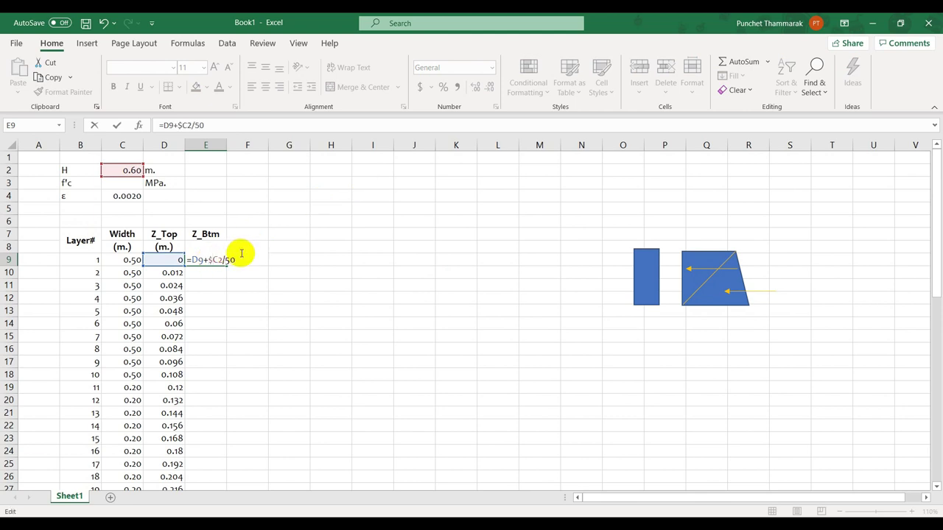
pyautogui.write('$')
pyautogui.press('Return')
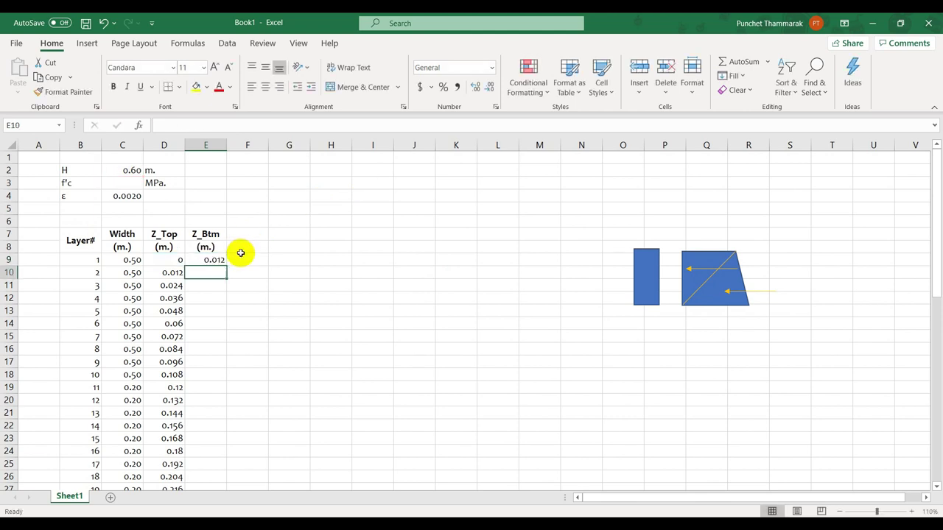
# Step: Fill the layer 1 Z_Btm formula down to layer 50 and check the column's last value
pyautogui.click(219, 258)
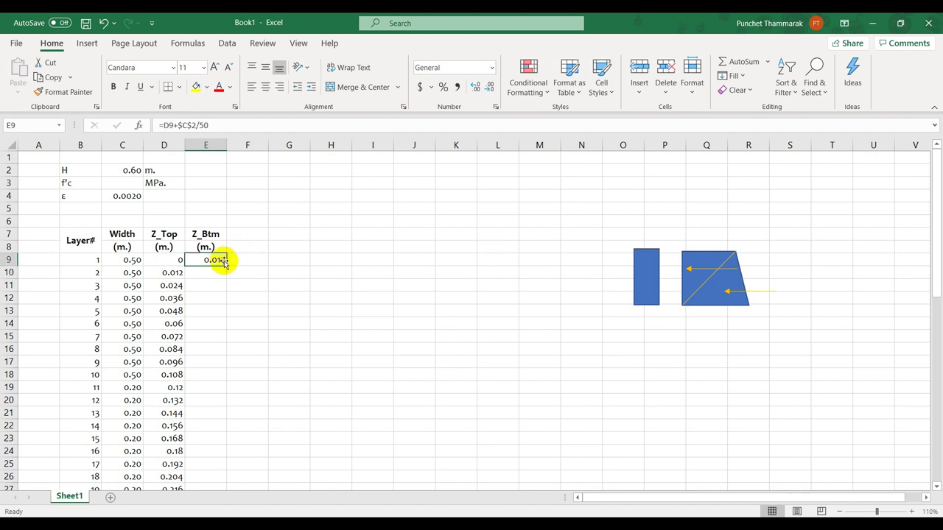
pyautogui.doubleClick(225, 265)
pyautogui.scroll(-6, 225, 276)
pyautogui.scroll(-9, 224, 276)
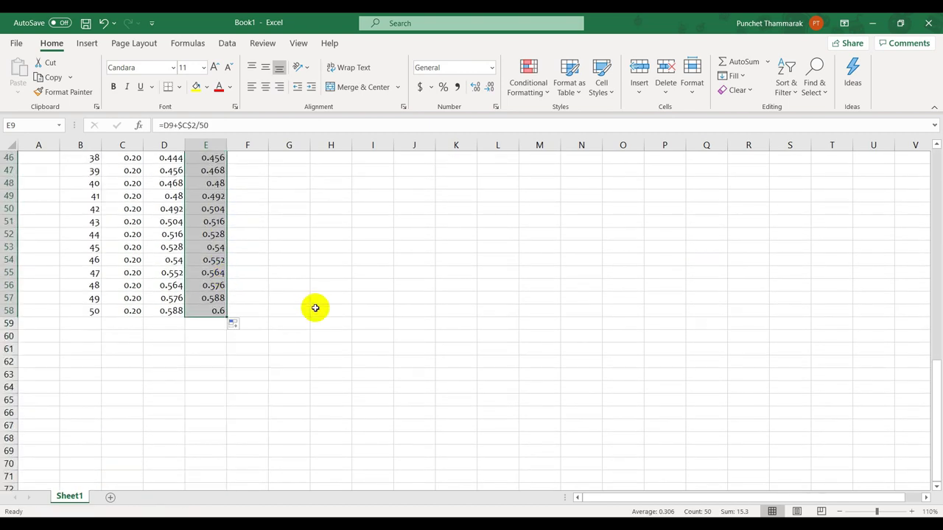
pyautogui.click(217, 311)
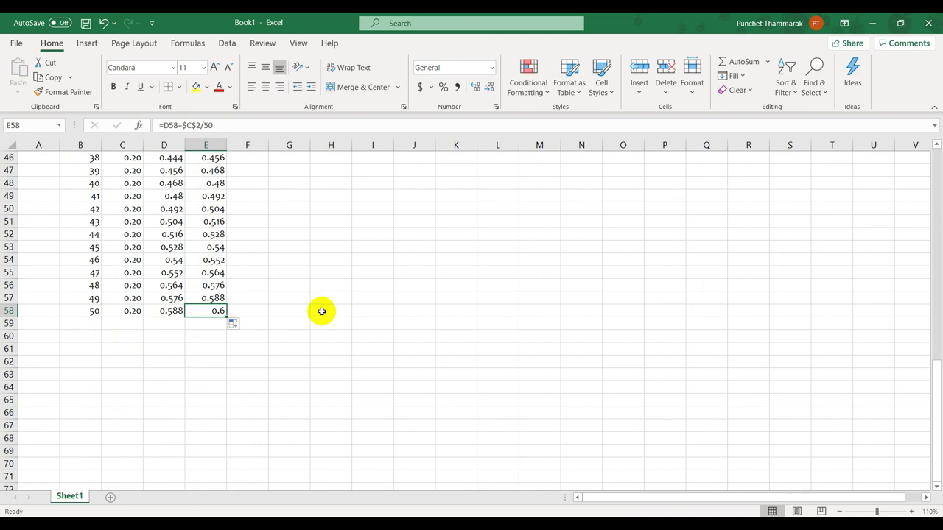
# Step: Format the Z_Top and Z_Btm values of all 50 layers to three decimal places
pyautogui.scroll(14, 167, 310)
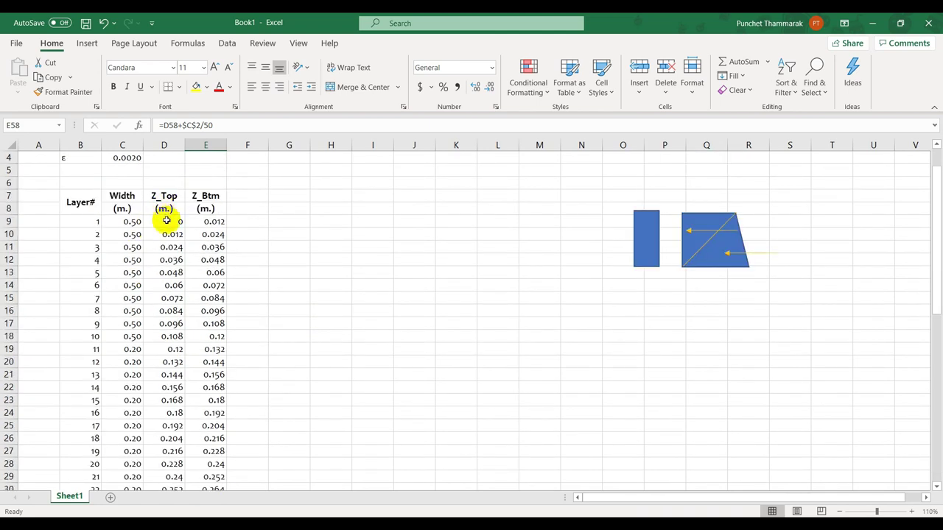
pyautogui.moveTo(166, 220); pyautogui.dragTo(204, 221)
pyautogui.scroll(-15, 208, 243)
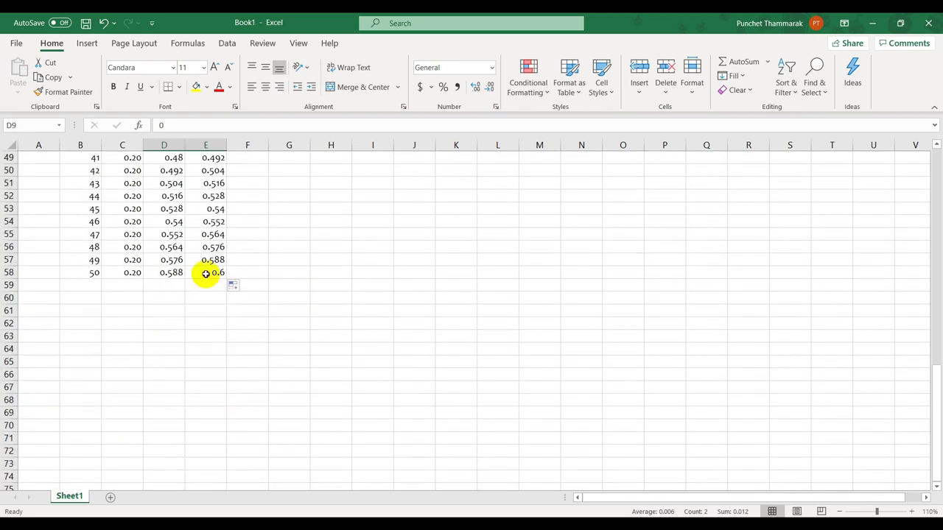
pyautogui.keyDown('shift'); pyautogui.click(206, 273); pyautogui.keyUp('shift')
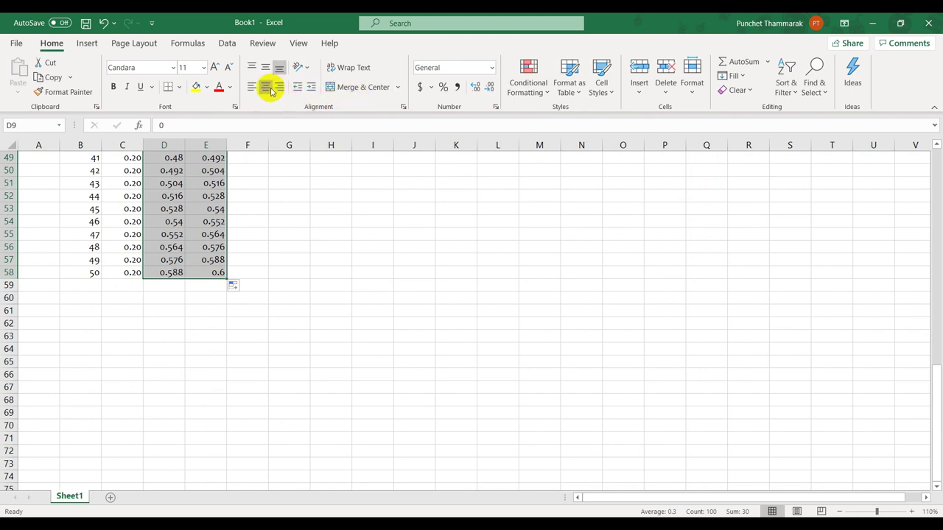
pyautogui.click(476, 88)
pyautogui.click(488, 88)
pyautogui.scroll(-4, 369, 212)
pyautogui.scroll(4, 368, 212)
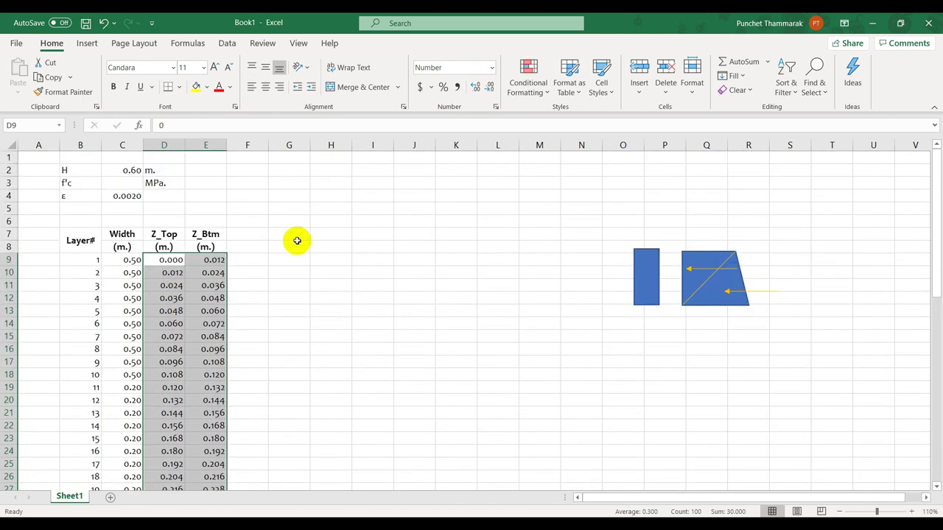
# Step: Add the column heading ε_Top in cell F7, reusing the ε symbol copied from the input label in B4
pyautogui.click(246, 232)
pyautogui.click(89, 196)
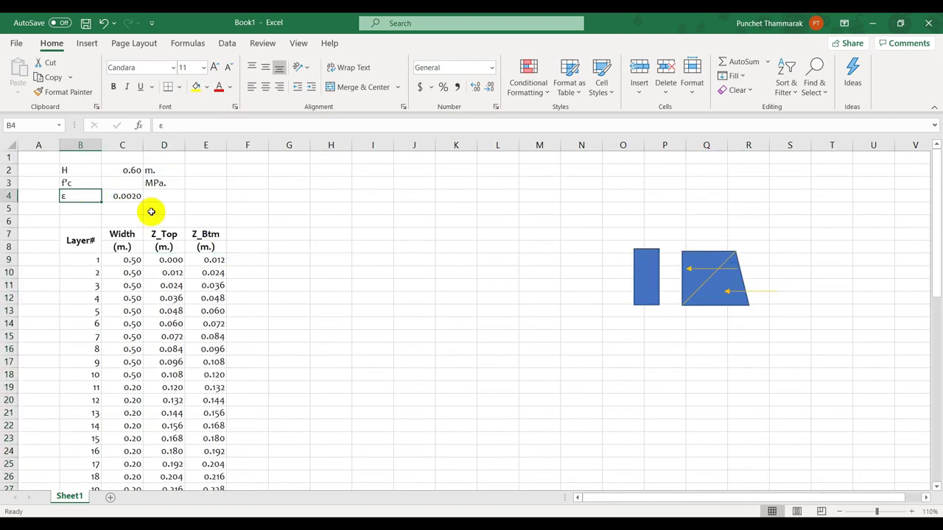
pyautogui.hotkey('ctrl', 'c')
pyautogui.click(238, 233)
pyautogui.hotkey('ctrl', 'v')
pyautogui.doubleClick(263, 231)
pyautogui.write('_Top')
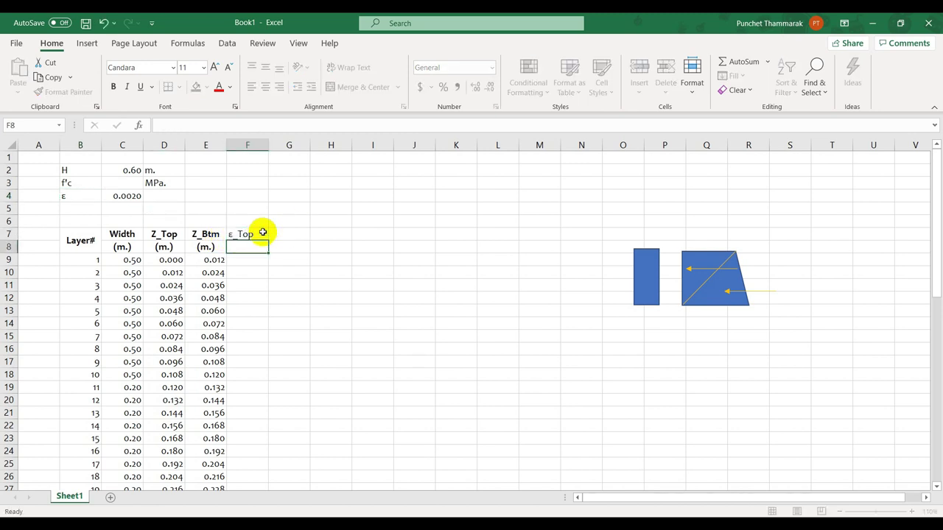
pyautogui.hotkey('ctrl', 'Return')
# Step: Copy the ε_Top heading into cell G7 and change it to ε_Btm
pyautogui.hotkey('ctrl', 'c')
pyautogui.press('Right')
pyautogui.hotkey('ctrl', 'v')
pyautogui.press('F2')
pyautogui.press('BackSpace')
pyautogui.press('BackSpace')
pyautogui.press('BackSpace')
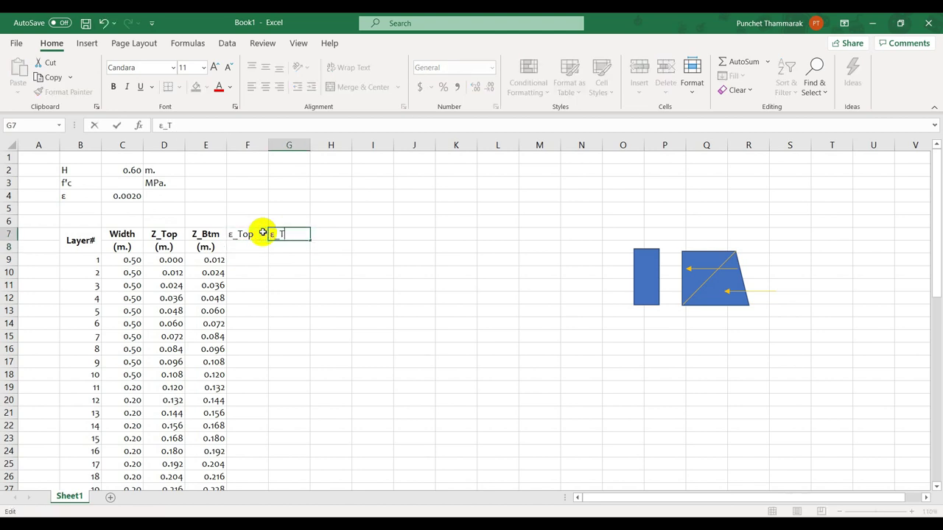
pyautogui.write('Btm')
pyautogui.press('Return')
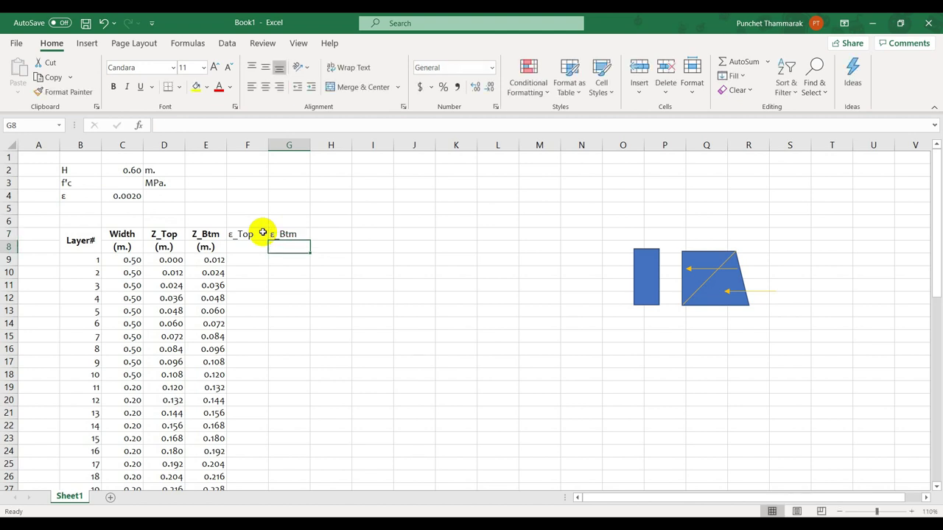
# Step: Merge and center the ε_Top and ε_Btm headings across rows 7 and 8, middle-align them and make them bold
pyautogui.moveTo(248, 237); pyautogui.dragTo(246, 245)
pyautogui.click(352, 87)
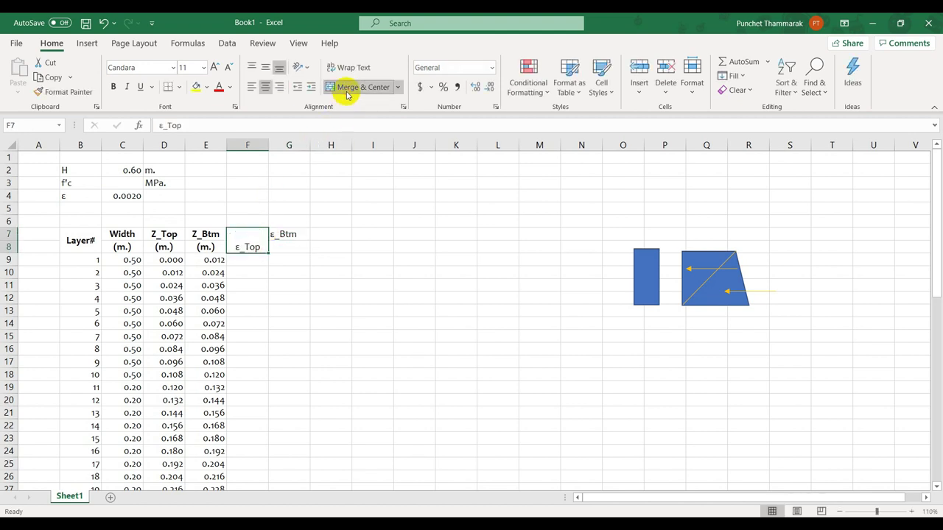
pyautogui.click(265, 67)
pyautogui.click(121, 89)
pyautogui.moveTo(279, 235); pyautogui.dragTo(287, 247)
pyautogui.click(349, 88)
pyautogui.click(264, 67)
pyautogui.click(115, 88)
pyautogui.click(319, 285)
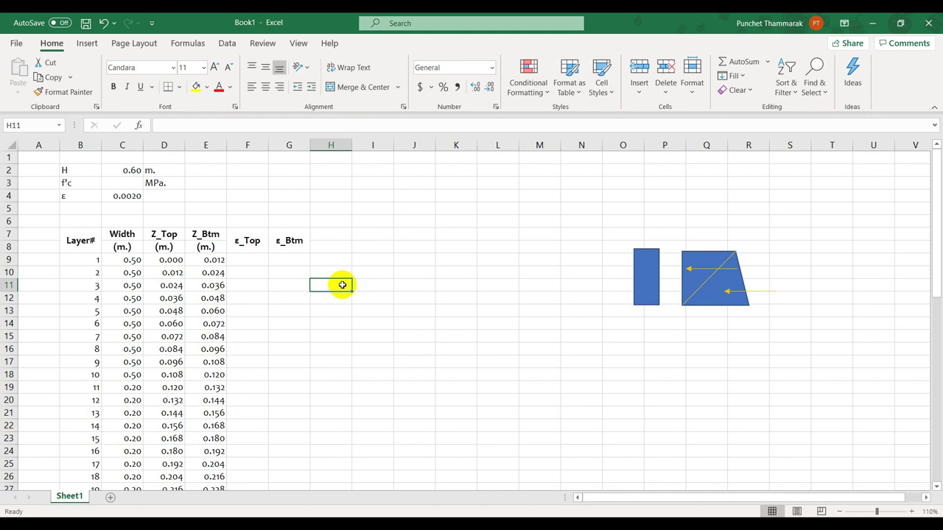
pyautogui.scroll(-15, 343, 285)
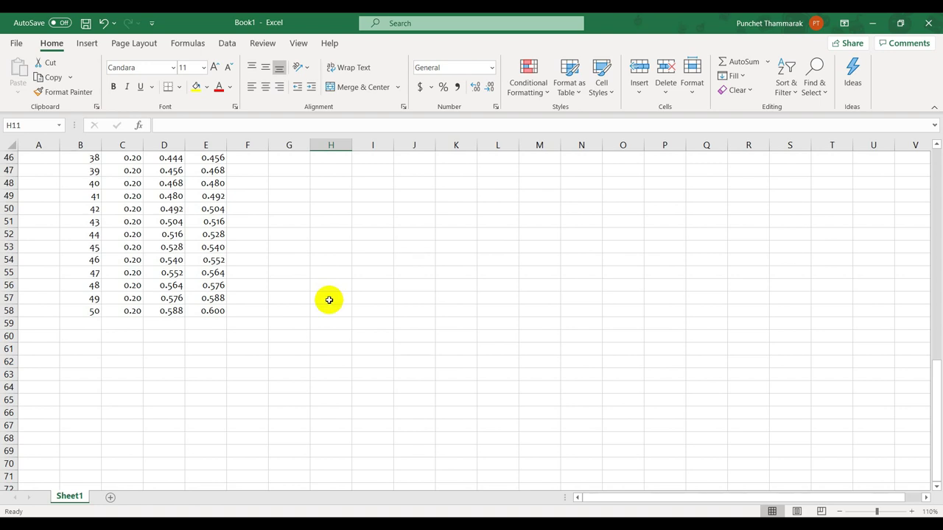
pyautogui.scroll(15, 330, 299)
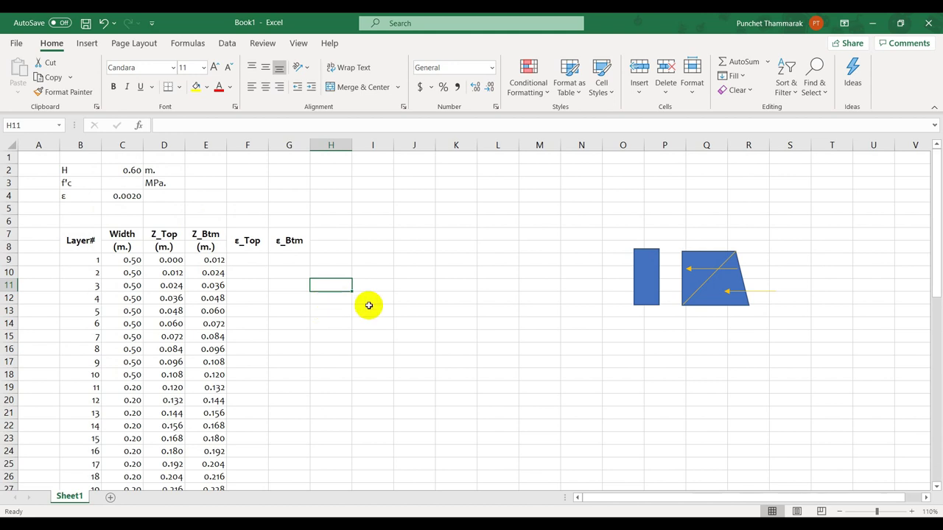
pyautogui.moveTo(88, 243); pyautogui.dragTo(243, 236)
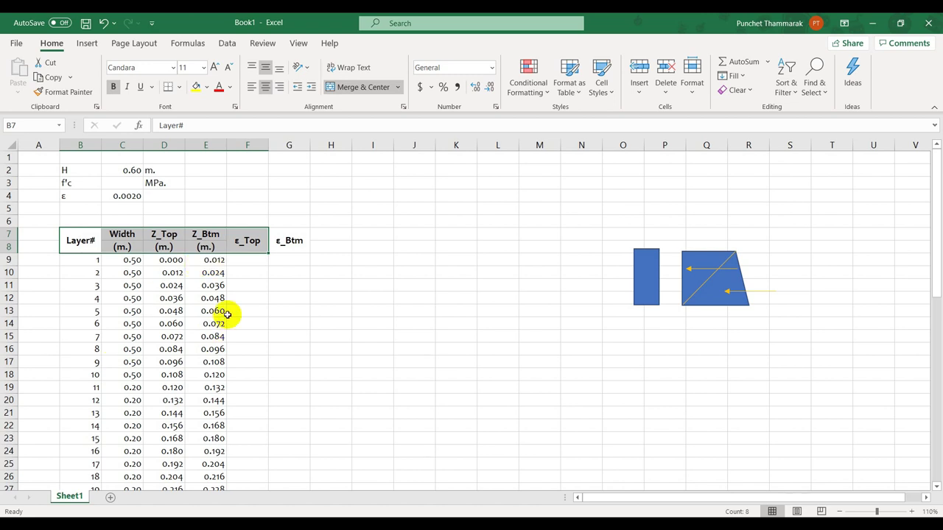
# Step: Enter .003 as the ε_Top value of layer 1 and format it bold and red
pyautogui.click(248, 261)
pyautogui.write('.003')
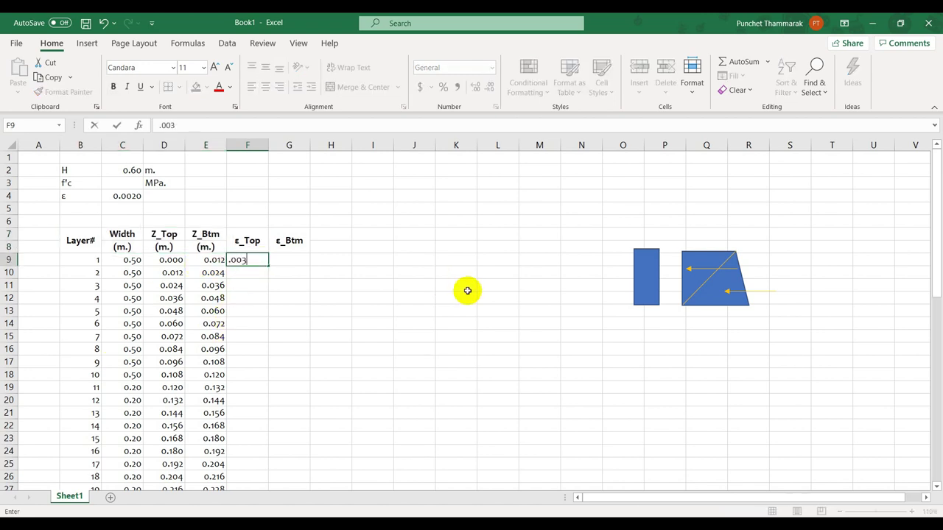
pyautogui.press('Return')
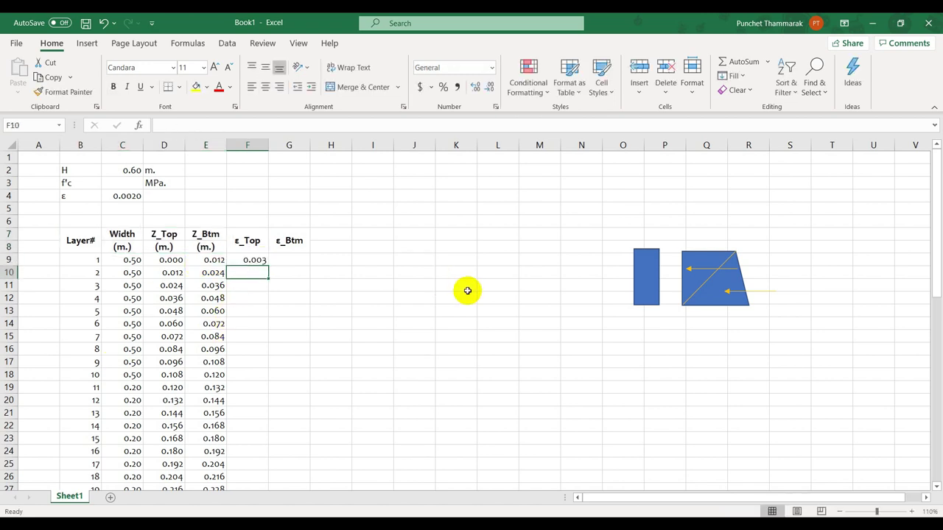
pyautogui.click(257, 260)
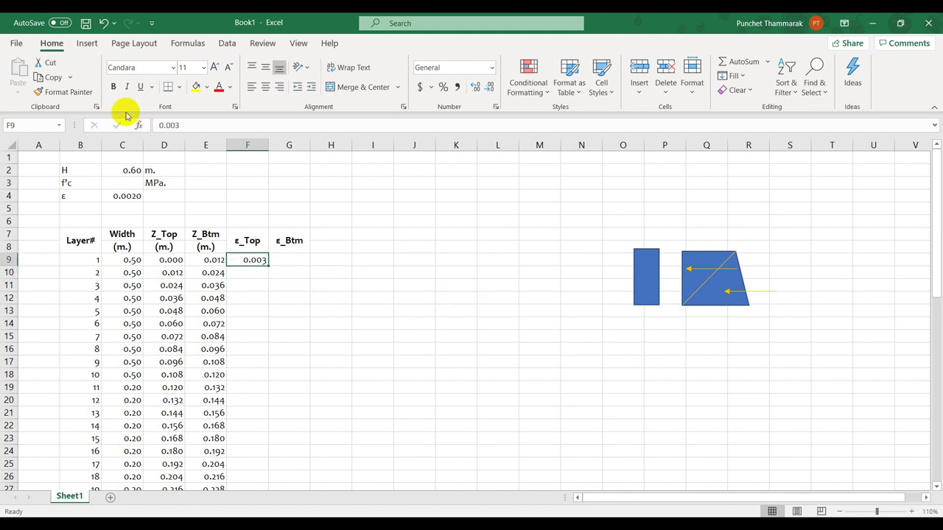
pyautogui.click(114, 88)
pyautogui.click(218, 87)
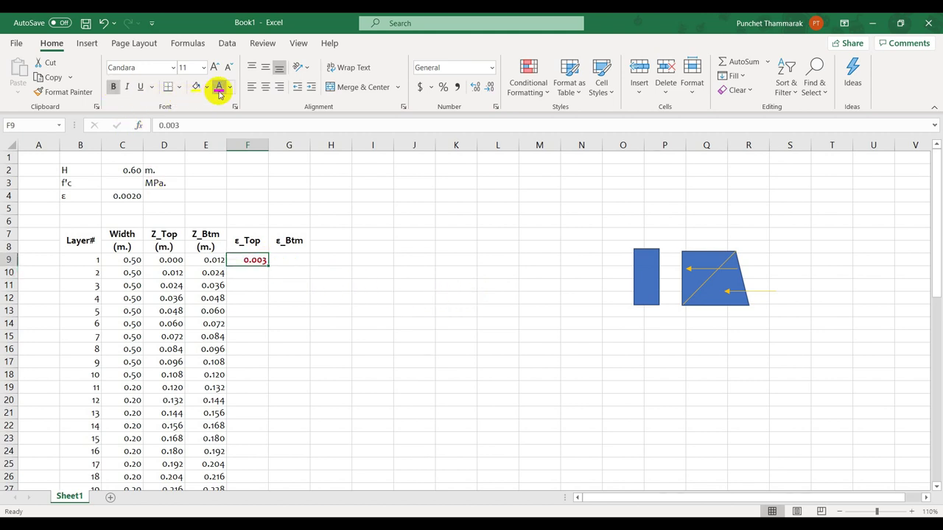
pyautogui.click(340, 260)
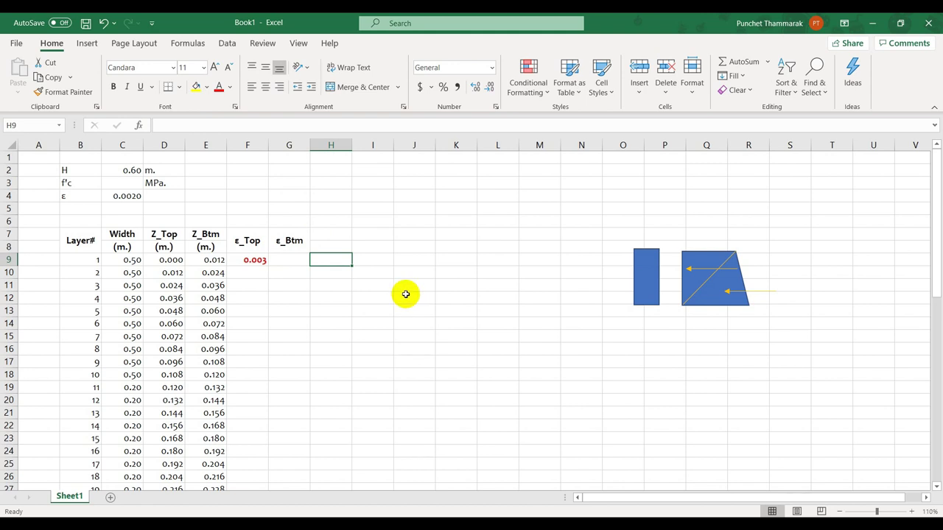
pyautogui.scroll(-4, 406, 298)
pyautogui.scroll(4, 407, 302)
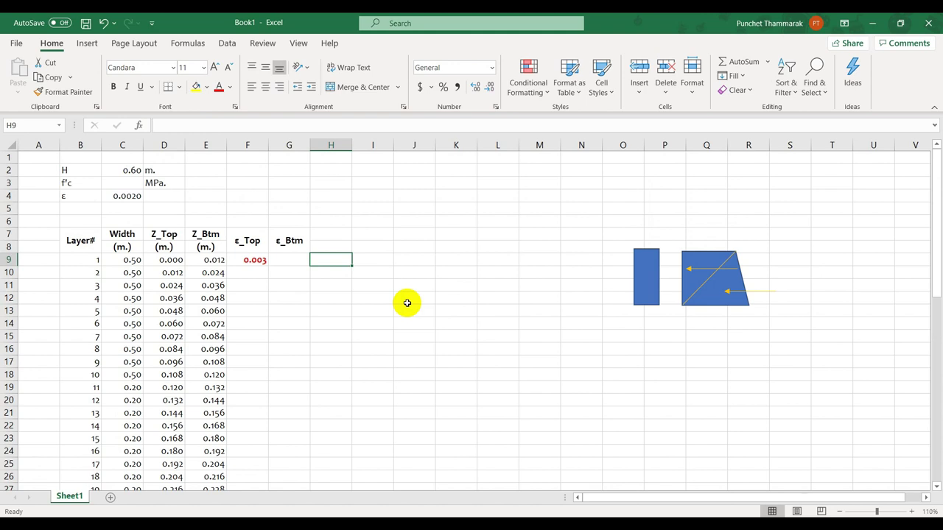
pyautogui.scroll(-5, 407, 302)
pyautogui.scroll(5, 407, 302)
# Step: Delete the whole sketch beside the table: the rectangle, the trapezoid, the diagonal line and both arrows
pyautogui.click(642, 253)
pyautogui.press('Delete')
pyautogui.click(690, 252)
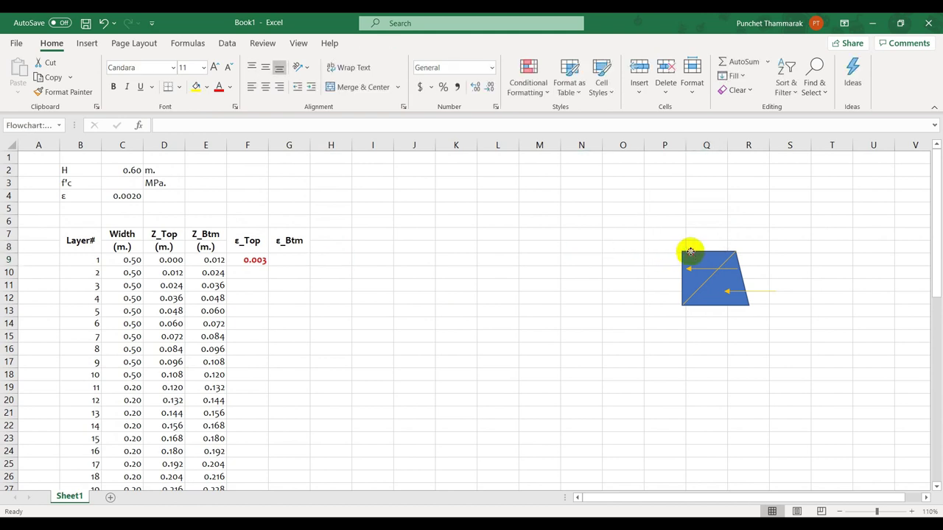
pyautogui.press('Delete')
pyautogui.click(699, 270)
pyautogui.press('Delete')
pyautogui.click(725, 278)
pyautogui.press('Delete')
pyautogui.click(734, 289)
pyautogui.press('Delete')
pyautogui.scroll(-1, 486, 302)
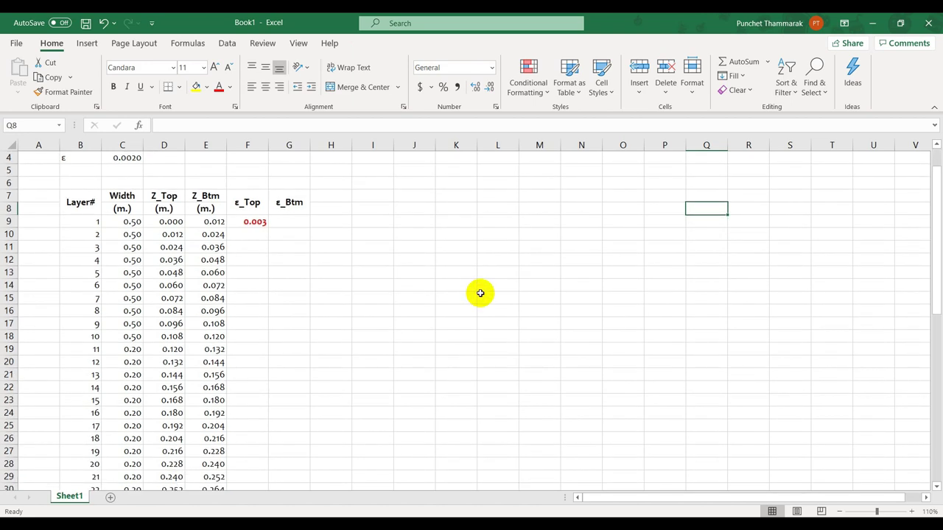
pyautogui.scroll(1, 276, 254)
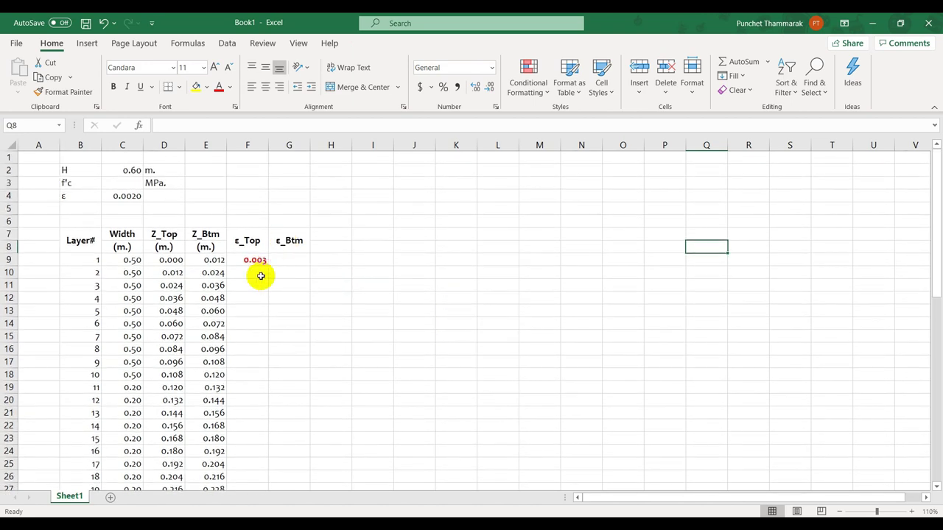
pyautogui.click(274, 260)
pyautogui.click(253, 270)
pyautogui.click(288, 259)
pyautogui.click(252, 271)
pyautogui.moveTo(252, 271); pyautogui.dragTo(290, 376)
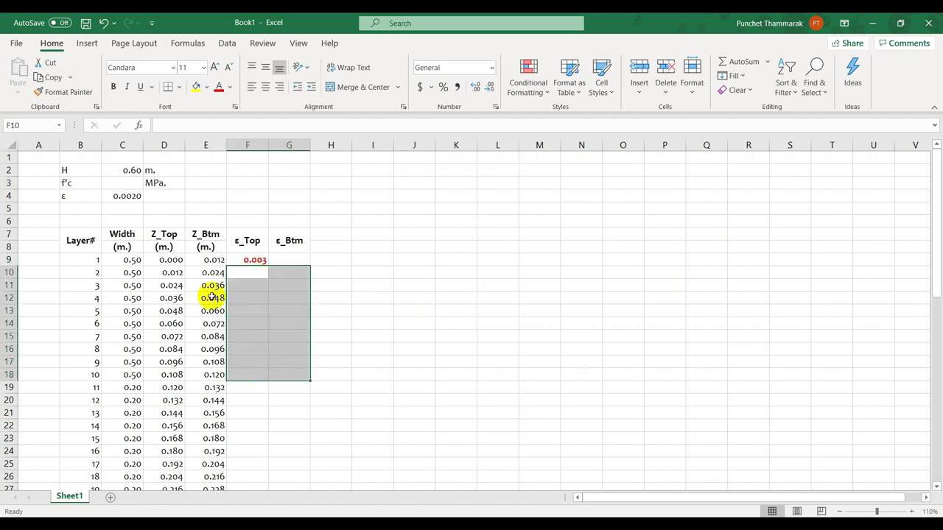
pyautogui.click(165, 262)
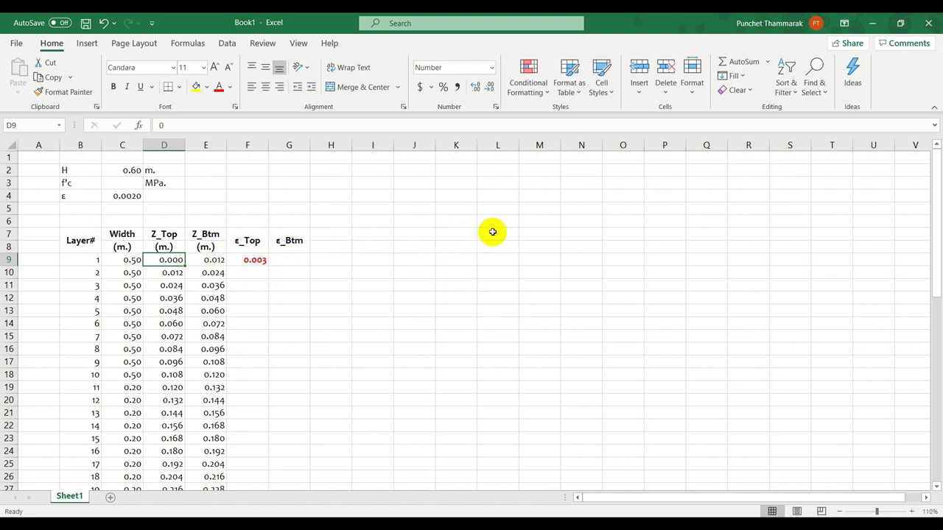
pyautogui.click(579, 235)
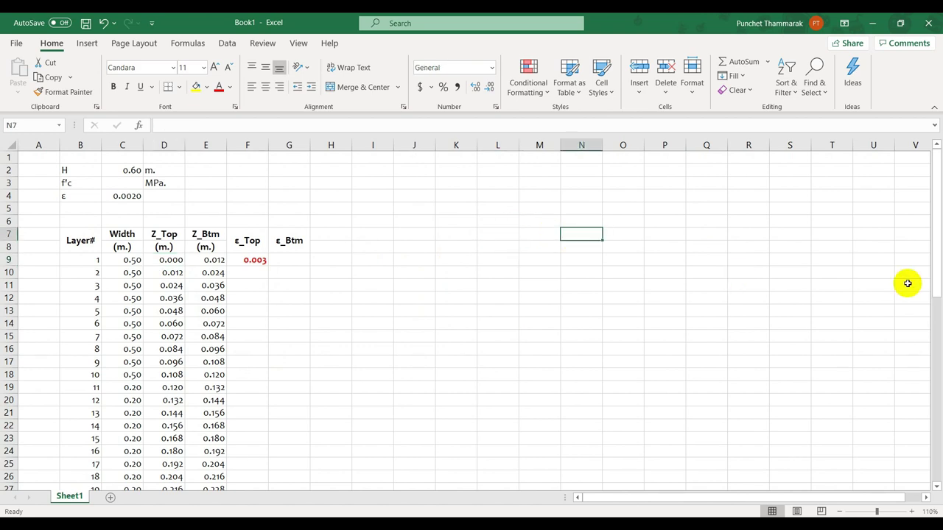
# Step: Copy the Layer# heading from the existing table into the merged cell N7
pyautogui.click(95, 252)
pyautogui.hotkey('ctrl', 'c')
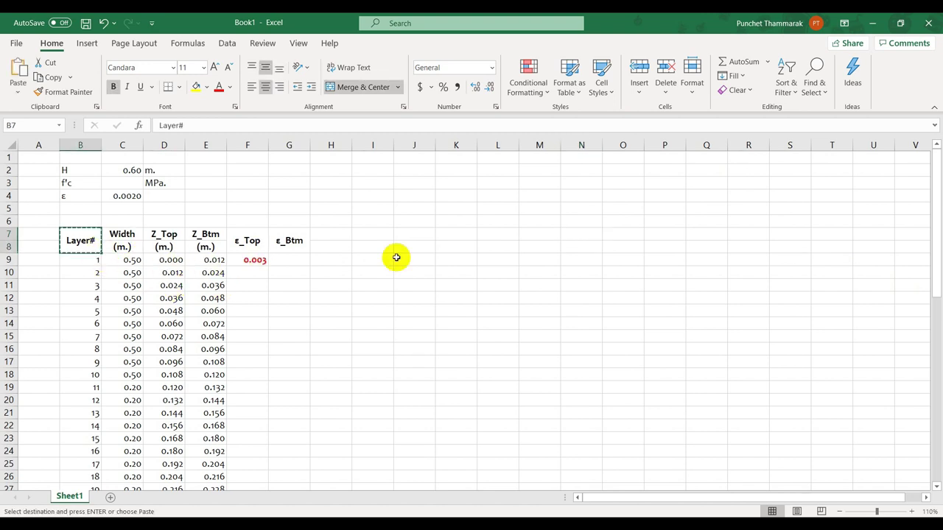
pyautogui.click(572, 240)
pyautogui.hotkey('ctrl', 'v')
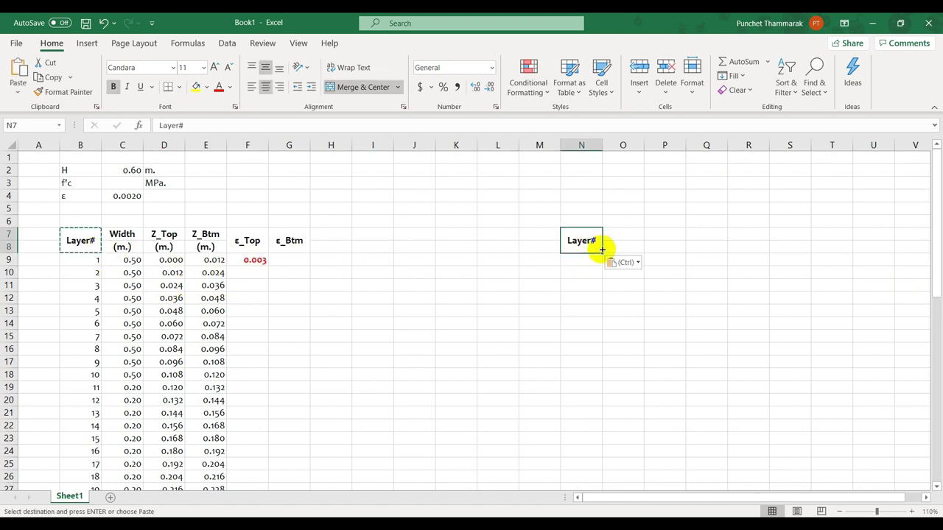
# Step: Number the layers of the new table from 1 to 10 in N9:N18 by filling the series down
pyautogui.click(583, 259)
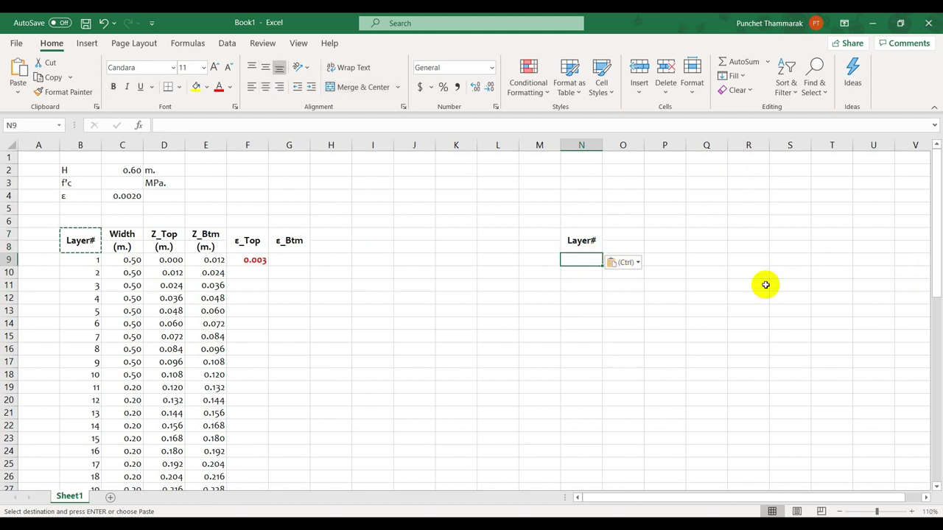
pyautogui.write('1')
pyautogui.press('Return')
pyautogui.write('2')
pyautogui.press('Return')
pyautogui.moveTo(593, 260); pyautogui.dragTo(594, 377)
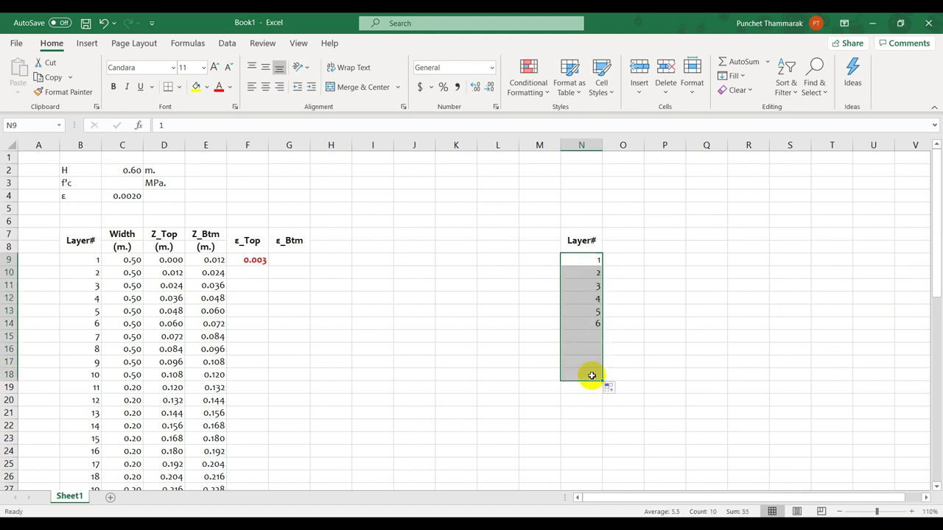
# Step: Center the layer numbers in N9:N18
pyautogui.click(643, 347)
pyautogui.moveTo(583, 262); pyautogui.dragTo(579, 376)
pyautogui.click(265, 86)
pyautogui.click(646, 274)
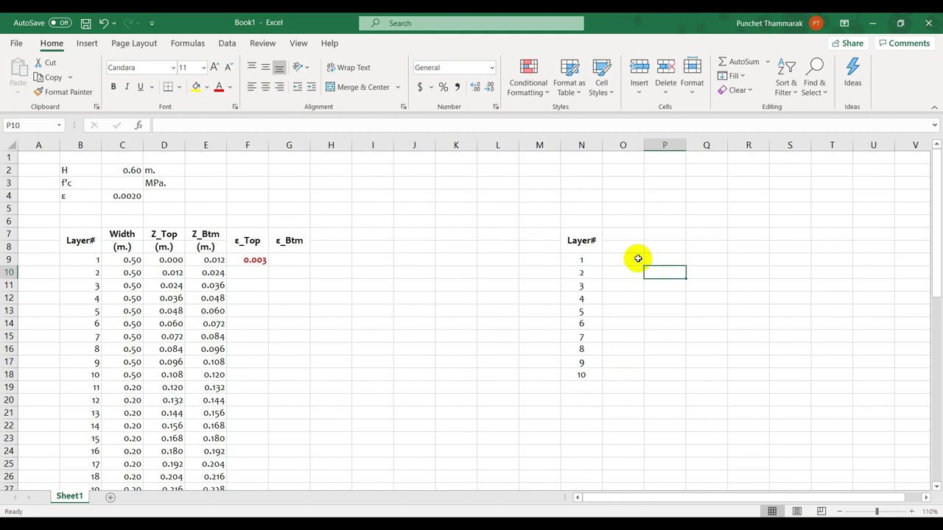
# Step: Enter the headings Qty in O7 and D in P7
pyautogui.click(627, 235)
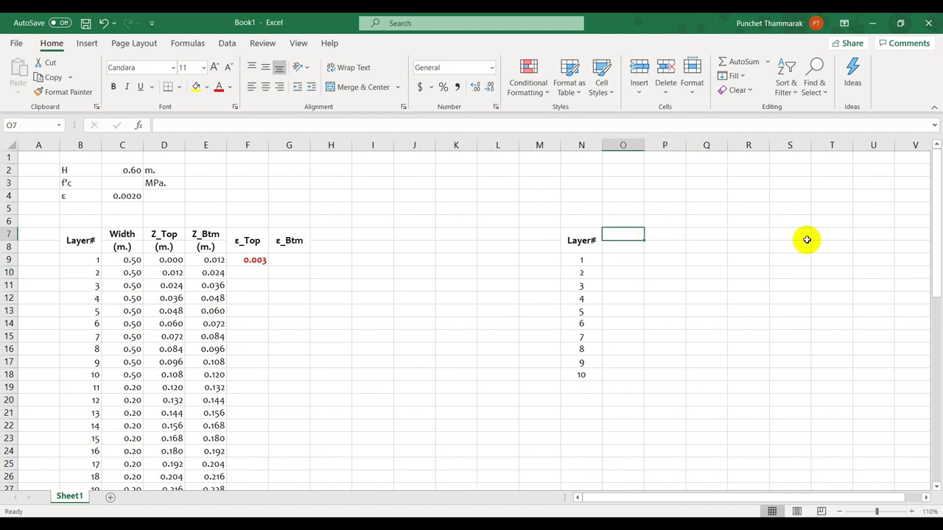
pyautogui.write('Qty')
pyautogui.press('Return')
pyautogui.press('Right')
pyautogui.press('Right')
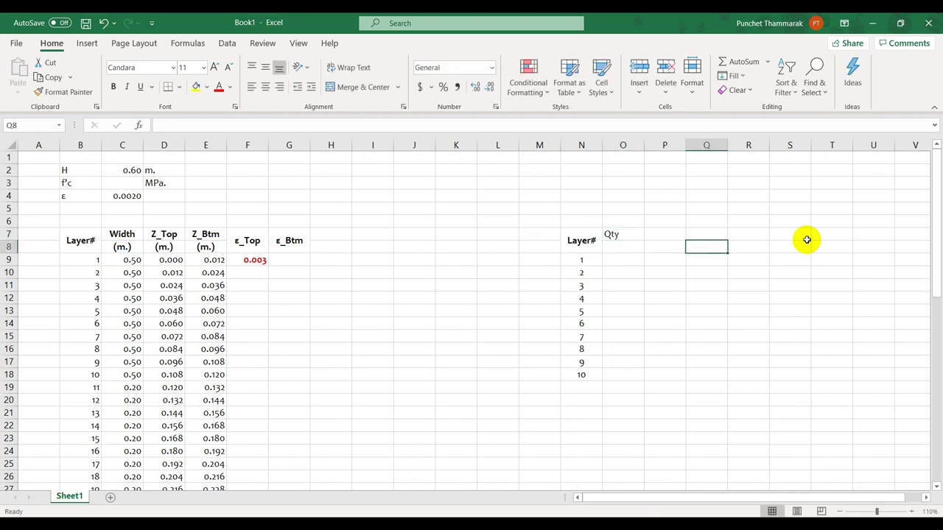
pyautogui.press('Left')
pyautogui.press('Up')
pyautogui.write('Di')
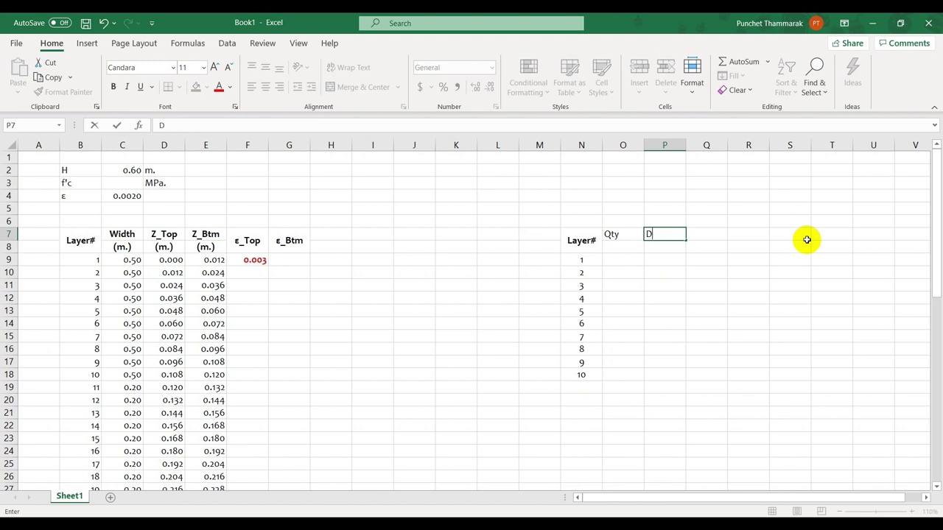
pyautogui.press('Return')
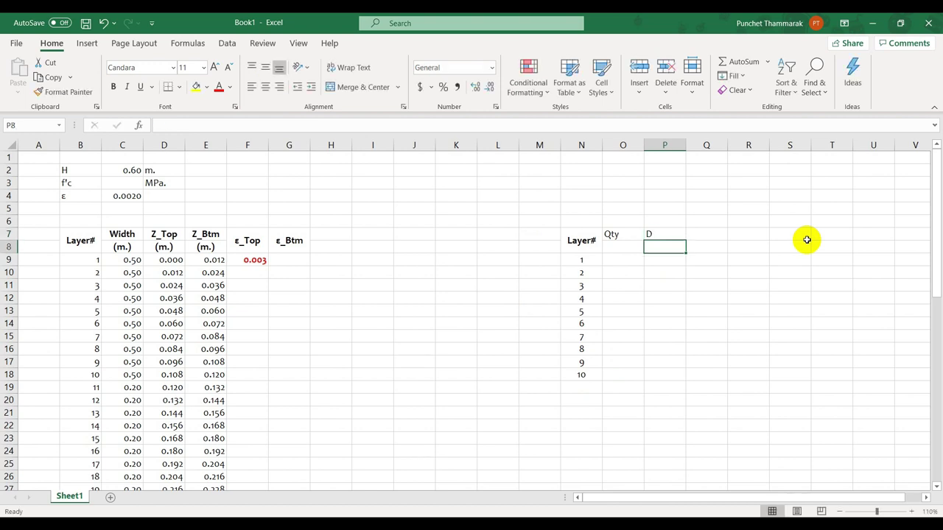
# Step: Replace the heading in O7 with Z
pyautogui.press('Up')
pyautogui.press('Left')
pyautogui.write('Z')
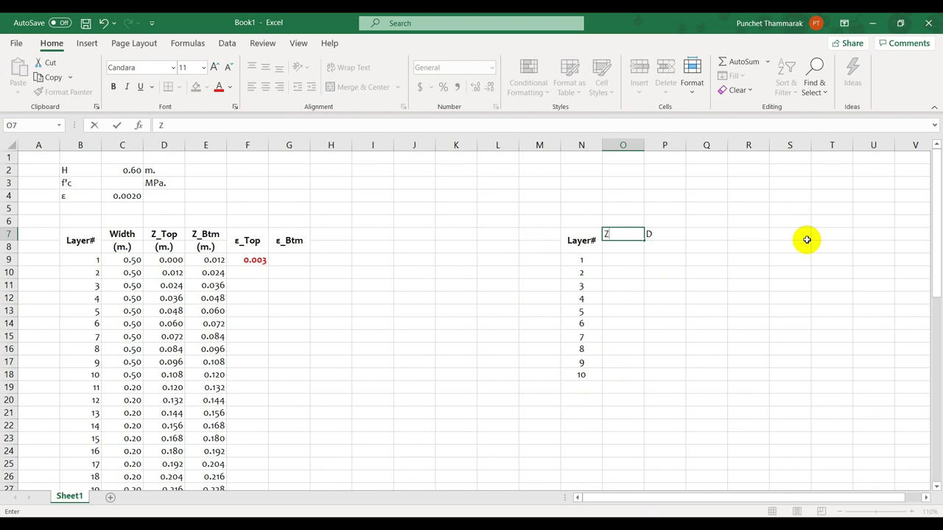
pyautogui.press('Return')
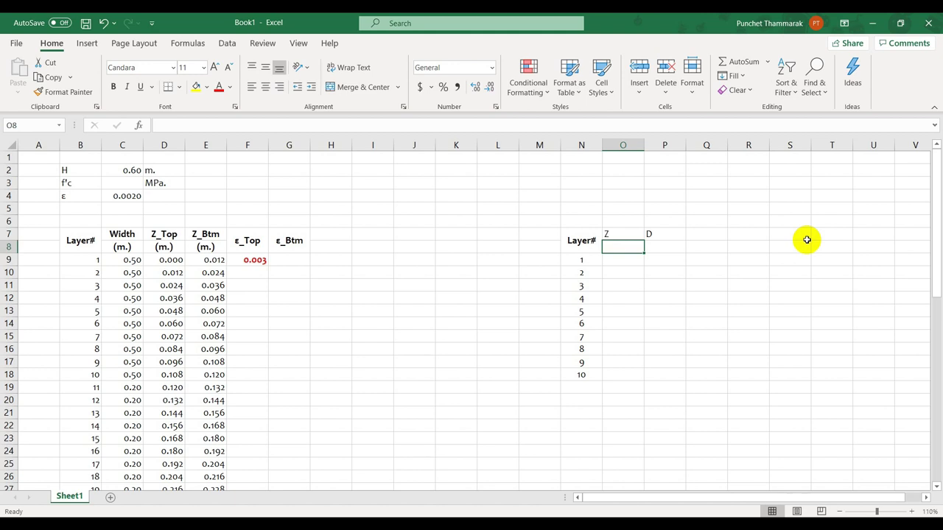
pyautogui.press('Right')
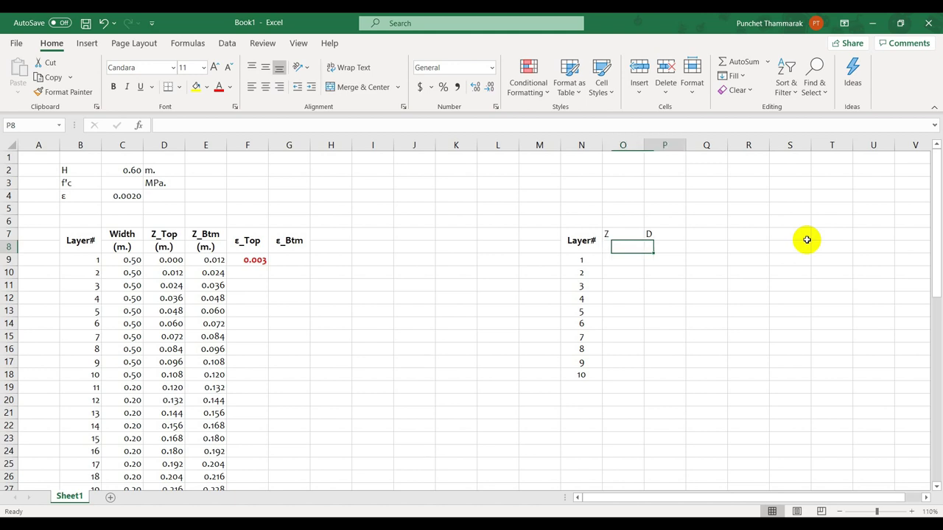
pyautogui.press('Up')
pyautogui.write('Diameter')
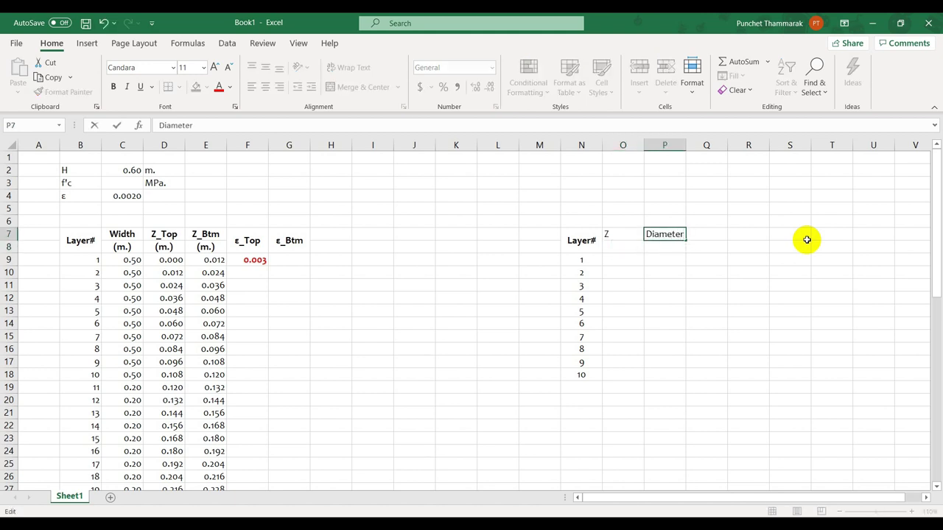
pyautogui.press('BackSpace')
pyautogui.press('BackSpace')
pyautogui.press('BackSpace')
pyautogui.press('BackSpace')
pyautogui.press('BackSpace')
pyautogui.press('BackSpace')
pyautogui.press('BackSpace')
pyautogui.press('BackSpace')
# Step: Enter the heading Area in P7 and its unit (sq.m.) in P8
pyautogui.write('Area')
pyautogui.press('Return')
pyautogui.write('(s.')
pyautogui.press('BackSpace')
pyautogui.write('q.m.)')
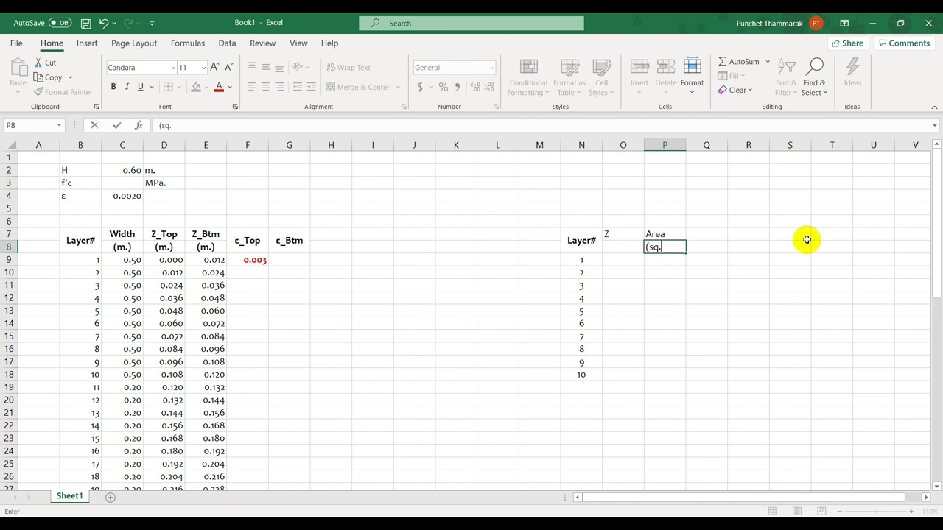
pyautogui.press('Return')
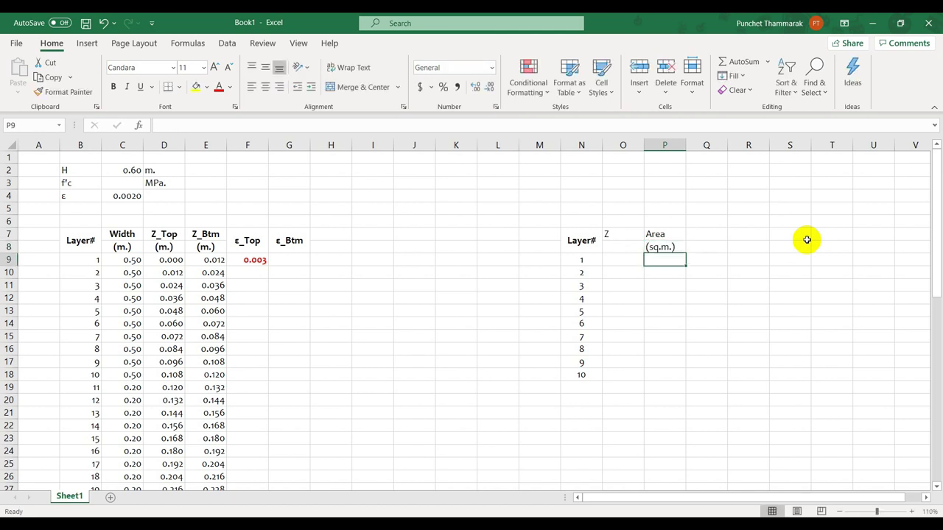
# Step: Enter the unit (m.) in O8 under the Z heading
pyautogui.press('Left')
pyautogui.press('Left')
pyautogui.press('Right')
pyautogui.press('Up')
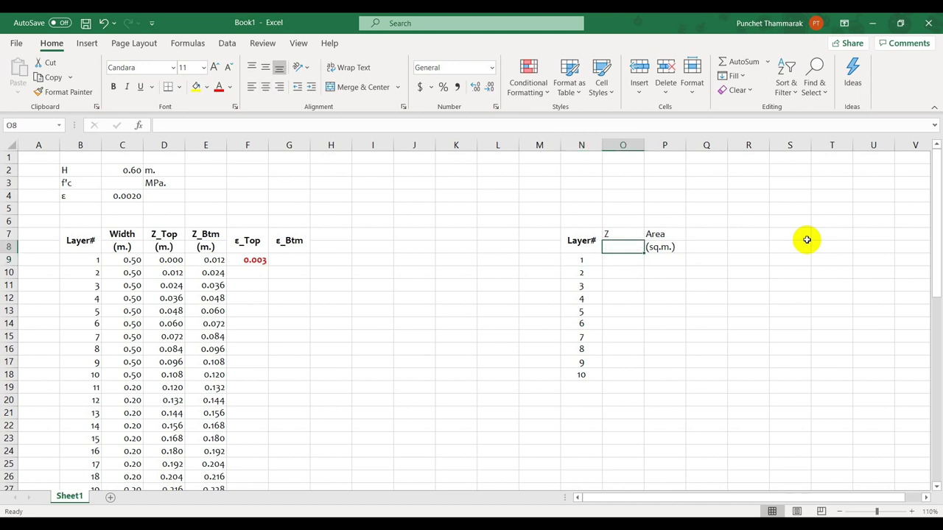
pyautogui.write('(m.)')
pyautogui.press('Return')
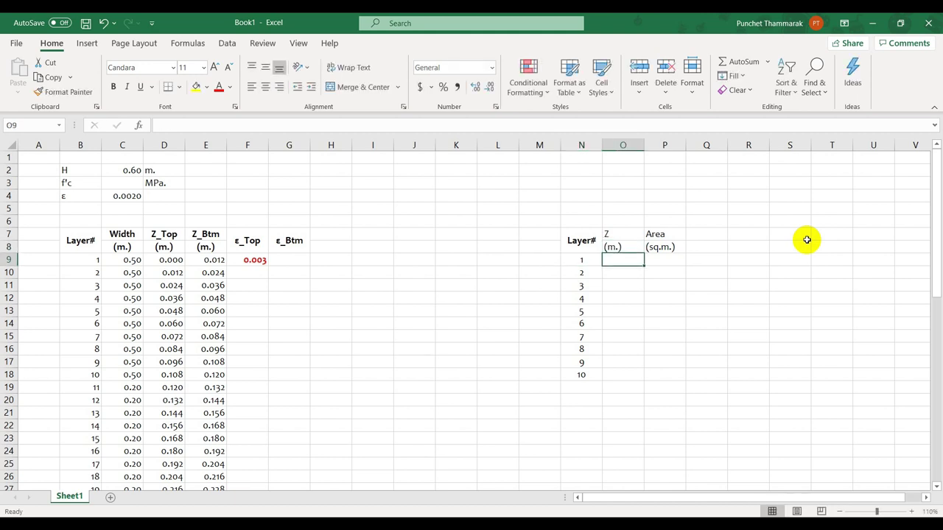
# Step: Enter the heading fy in Q7, beside the Area column
pyautogui.click(715, 243)
pyautogui.click(721, 234)
pyautogui.write('f')
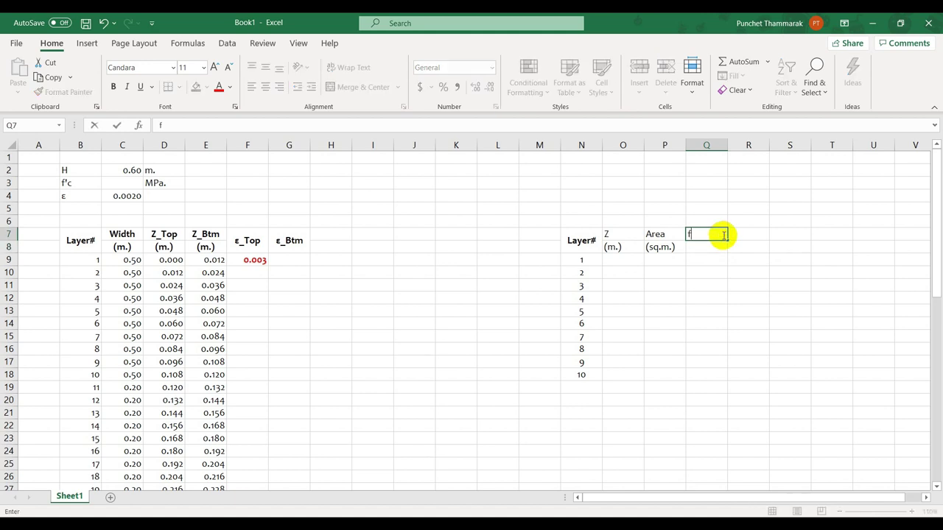
pyautogui.write('y')
pyautogui.press('Return')
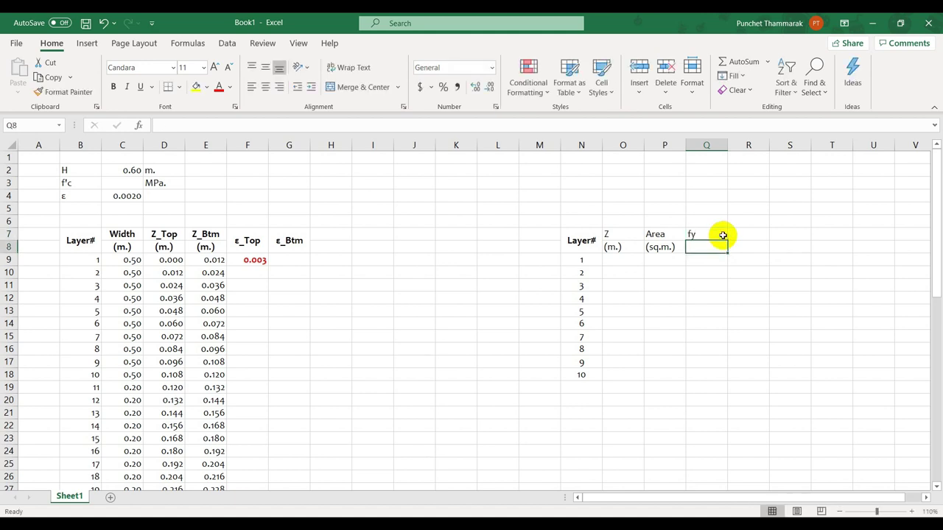
# Step: Enter the unit (MPa) under the fy heading in Q8, keeping the P capitalized
pyautogui.write('(MPa')
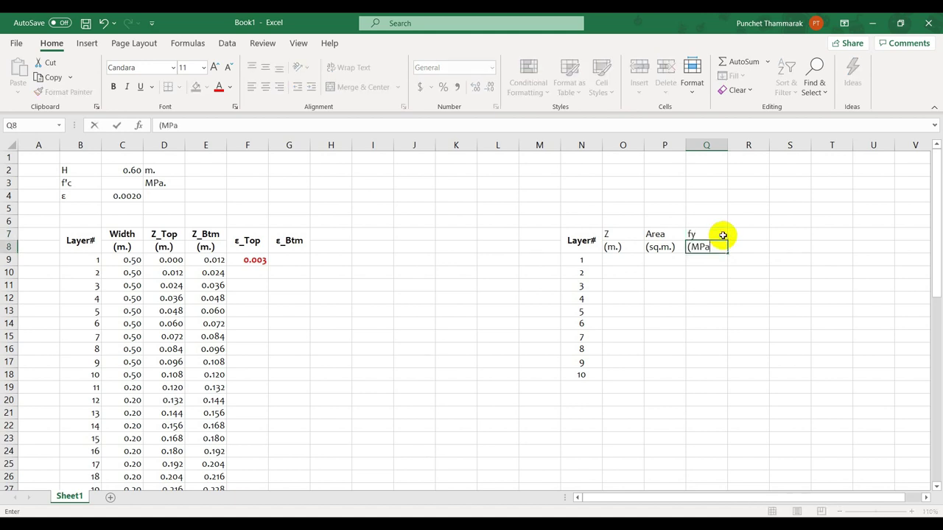
pyautogui.press('Return')
pyautogui.press('Up')
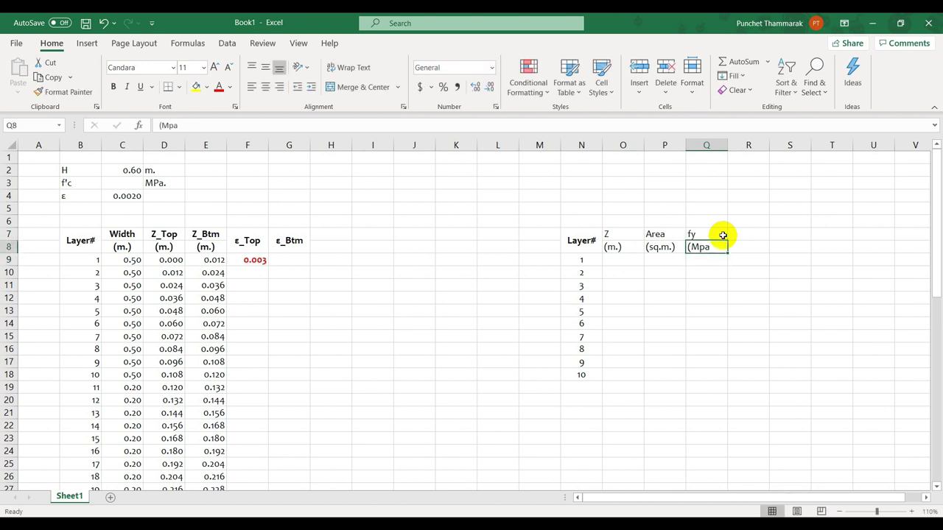
pyautogui.press('F2')
pyautogui.press('BackSpace')
pyautogui.press('BackSpace')
pyautogui.write('P')
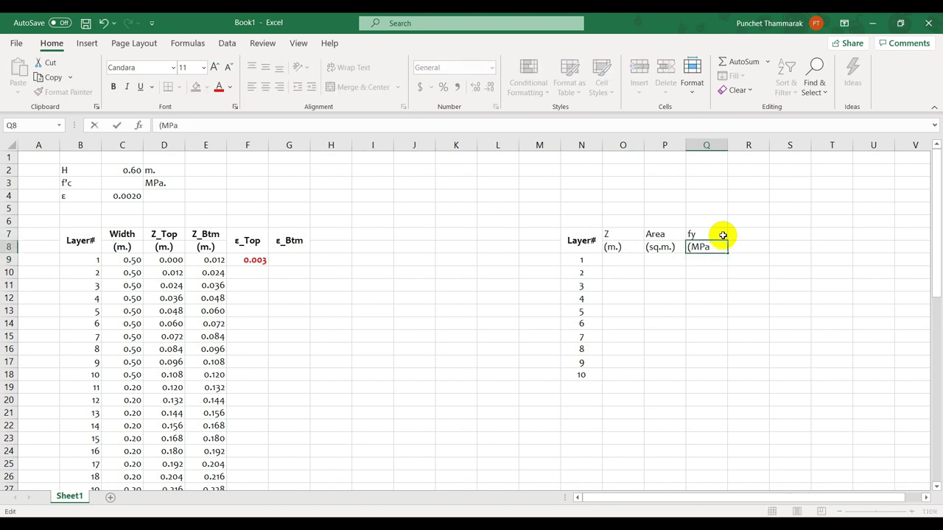
pyautogui.write('a)')
pyautogui.press('Return')
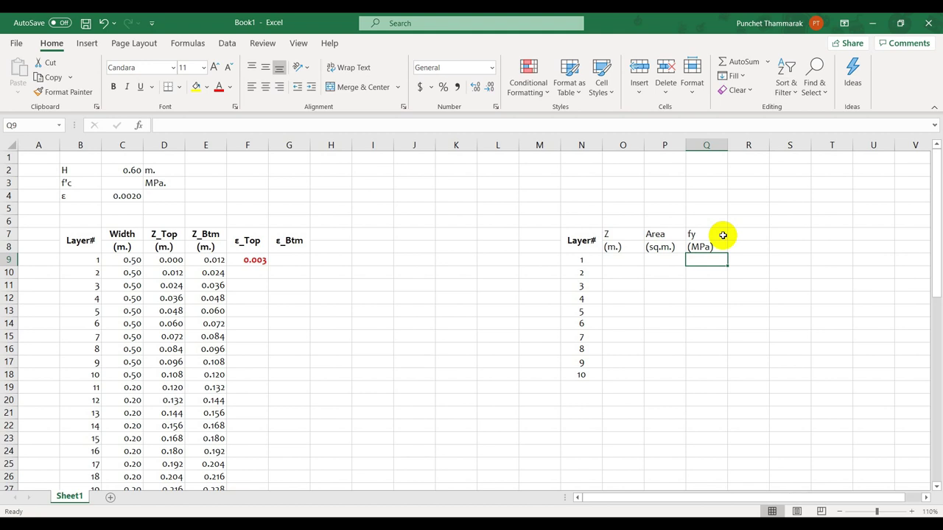
# Step: Enter the heading fs in R7 and copy the (MPa) unit from Q8 into R8
pyautogui.click(739, 234)
pyautogui.write('fs')
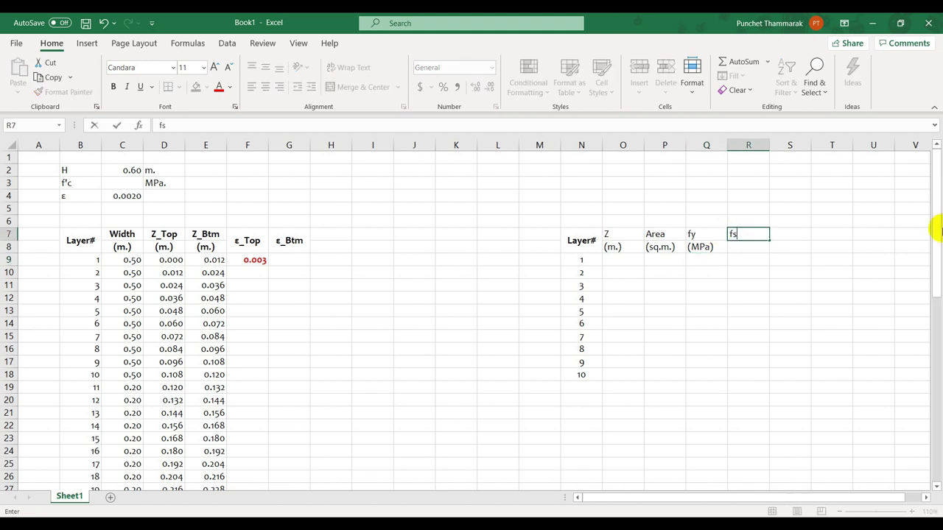
pyautogui.press('Return')
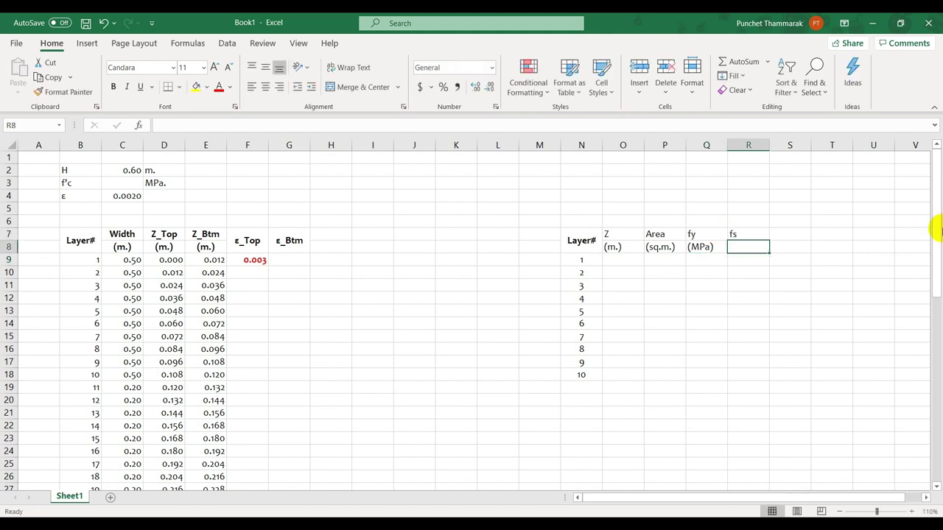
pyautogui.press('Left')
pyautogui.hotkey('ctrl', 'c')
pyautogui.press('Right')
pyautogui.hotkey('ctrl', 'v')
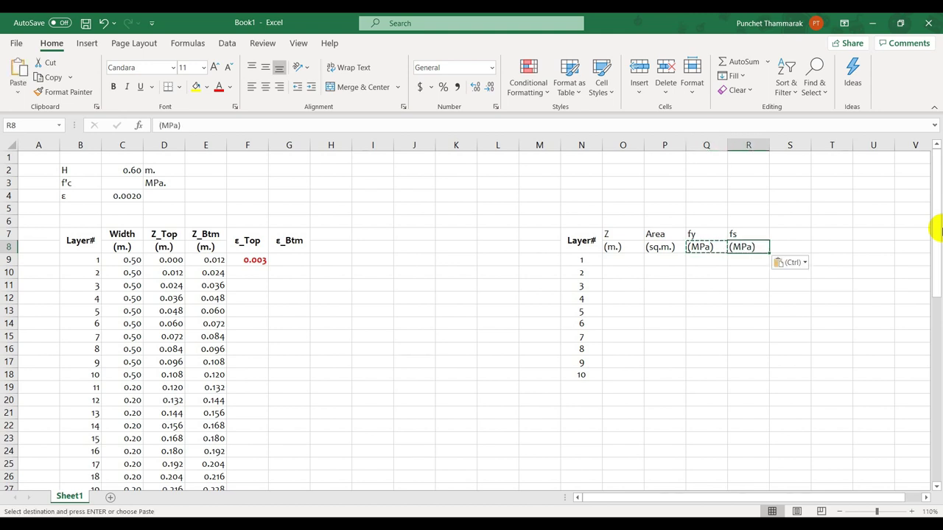
# Step: Enter the Z values 0.04 for layer 1 and 0.08 for layer 2 in the new table
pyautogui.click(624, 244)
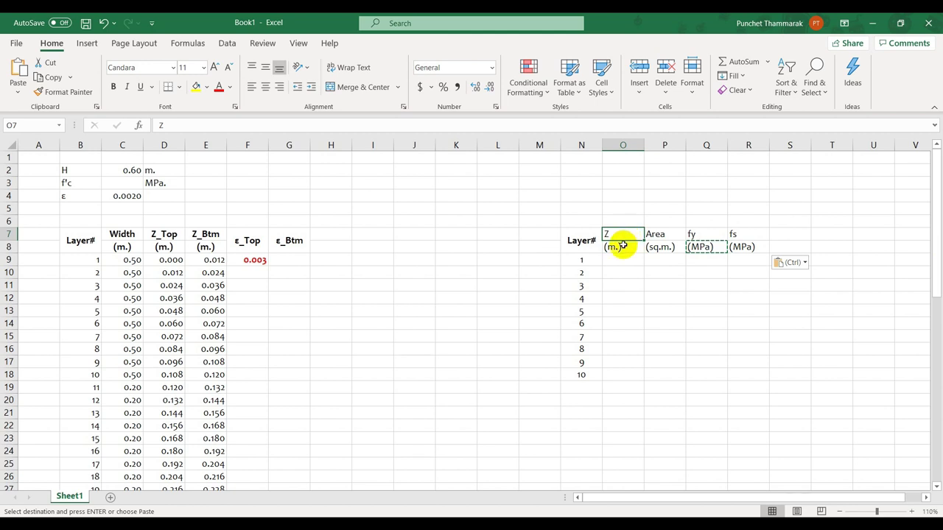
pyautogui.click(626, 266)
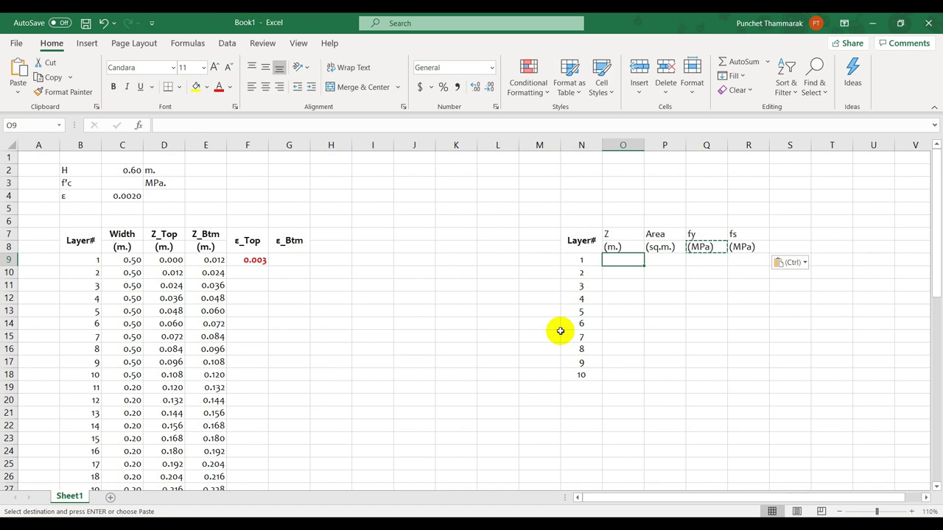
pyautogui.write('0.0')
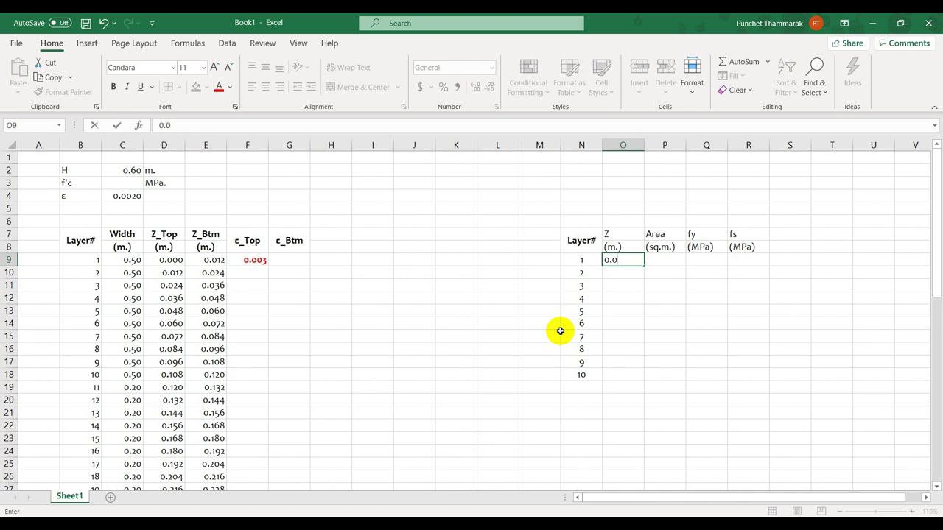
pyautogui.write('4')
pyautogui.press('Return')
pyautogui.write('0')
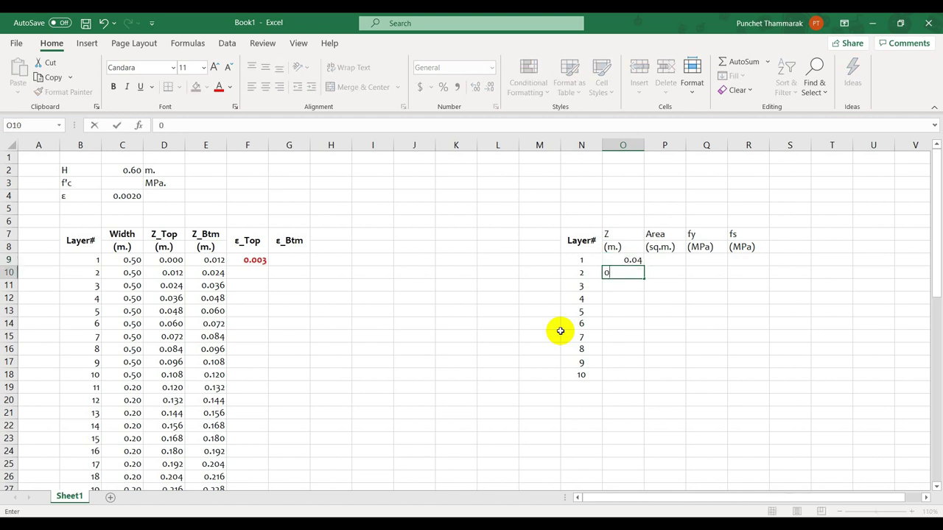
pyautogui.write('.08')
pyautogui.press('Return')
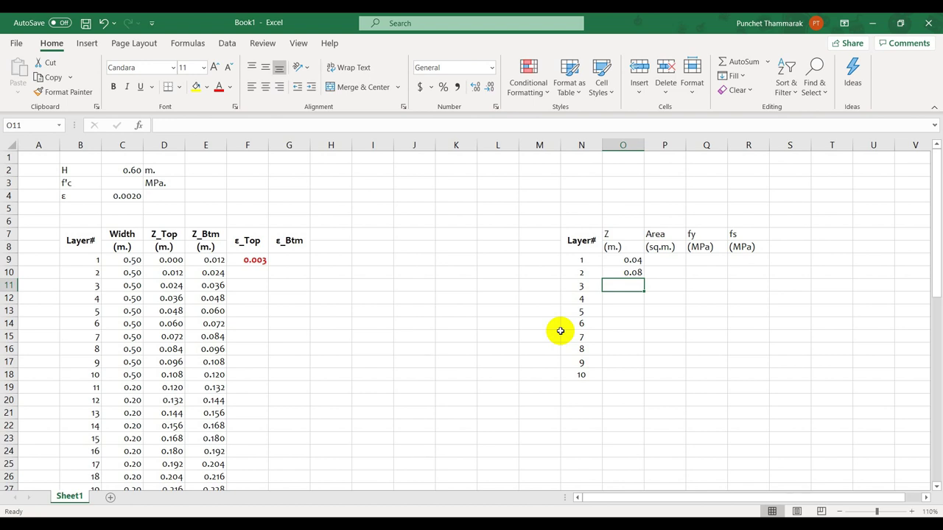
# Step: Fill the Z cells of layers 3 to 8, O11:O16, with 0 in one entry
pyautogui.hotkey('shift', 'Down')
pyautogui.hotkey('shift', 'Down')
pyautogui.hotkey('shift', 'Down')
pyautogui.hotkey('shift', 'Down')
pyautogui.hotkey('shift', 'Down')
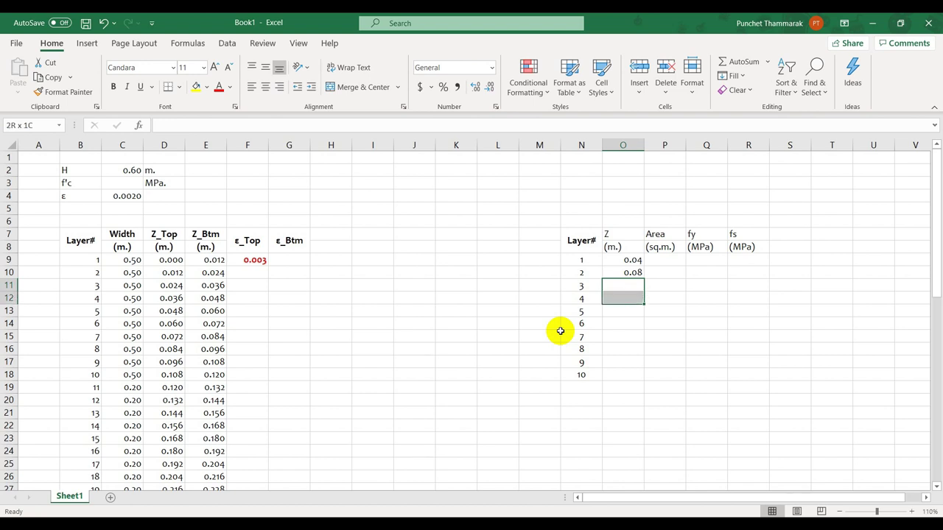
pyautogui.write('0')
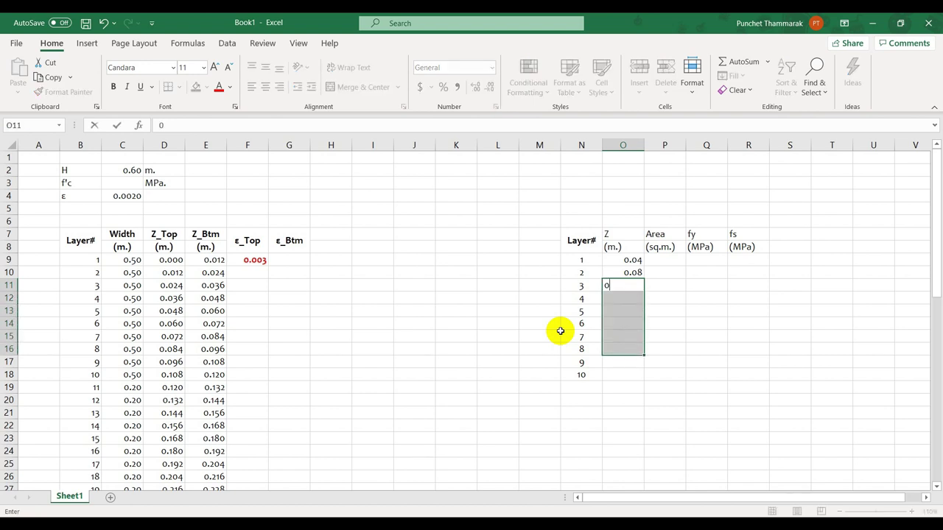
pyautogui.hotkey('ctrl', 'Return')
# Step: Format the Z cells O9:O18 to show two decimal places
pyautogui.moveTo(613, 260); pyautogui.dragTo(623, 373)
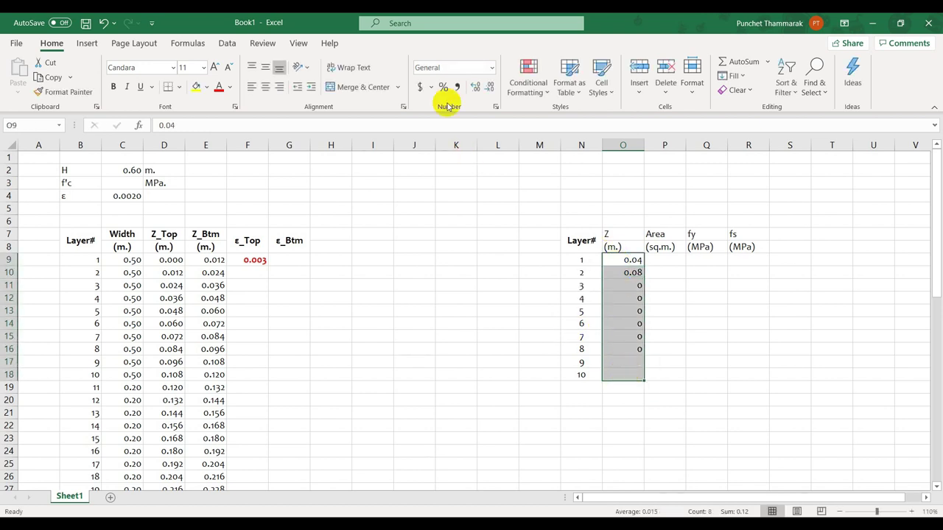
pyautogui.click(476, 87)
pyautogui.click(489, 87)
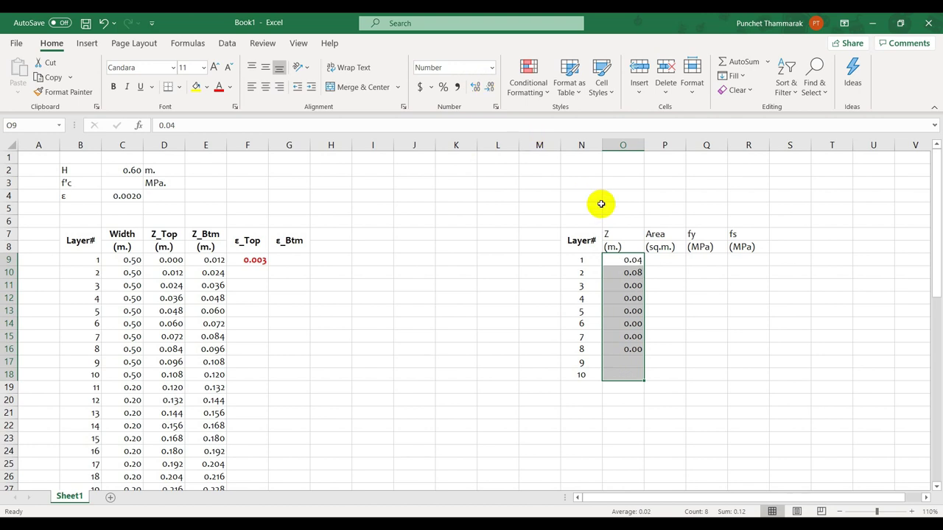
# Step: Fill the Area cells of layers 3 to 8, P11:P16, with 0 in one entry
pyautogui.moveTo(663, 285); pyautogui.dragTo(659, 346)
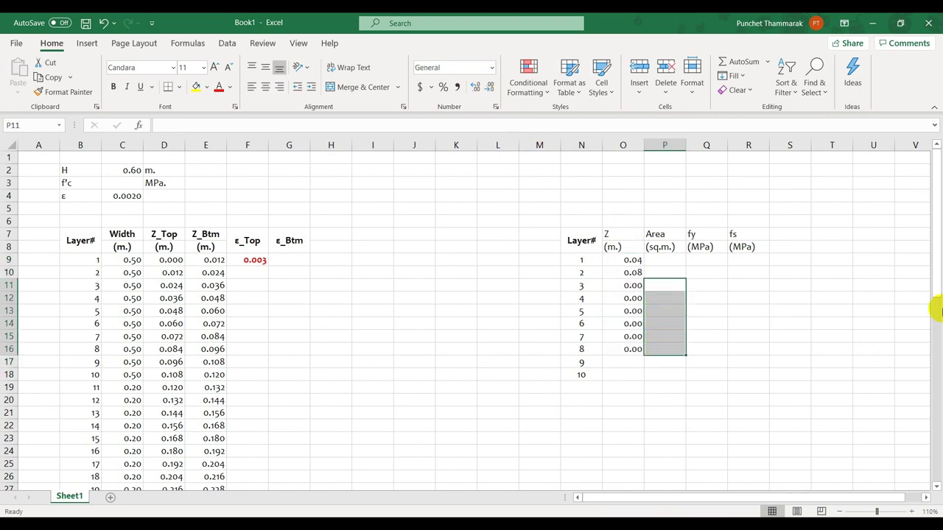
pyautogui.write('0')
pyautogui.hotkey('ctrl', 'Return')
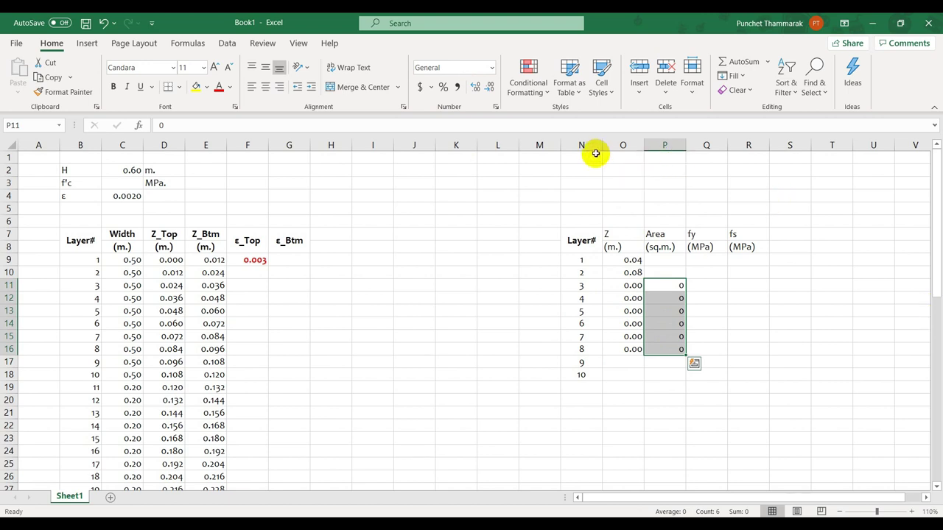
# Step: Change the unit under the Area heading in P8 to (sq.cm.)
pyautogui.doubleClick(655, 241)
pyautogui.write('c')
pyautogui.press('Return')
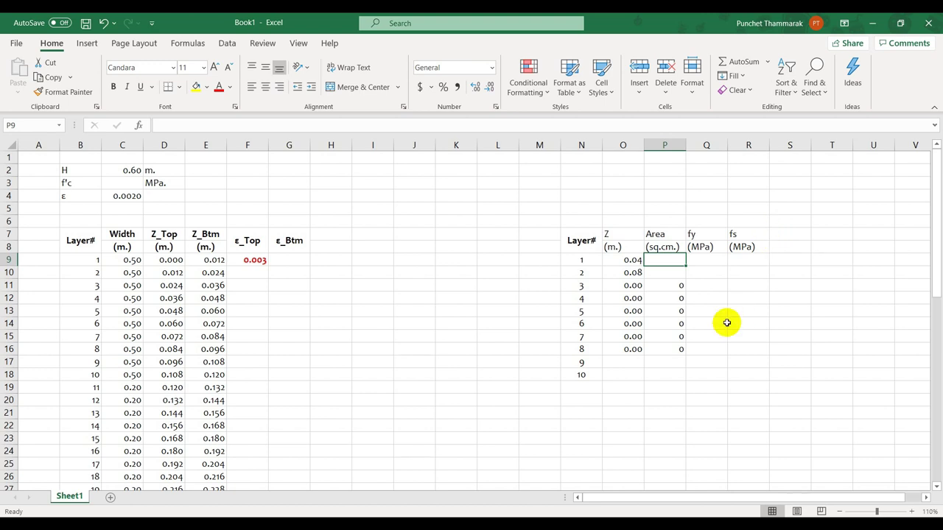
# Step: Try to add a decimal place to the Area cells P9:P18
pyautogui.moveTo(670, 288); pyautogui.dragTo(670, 344)
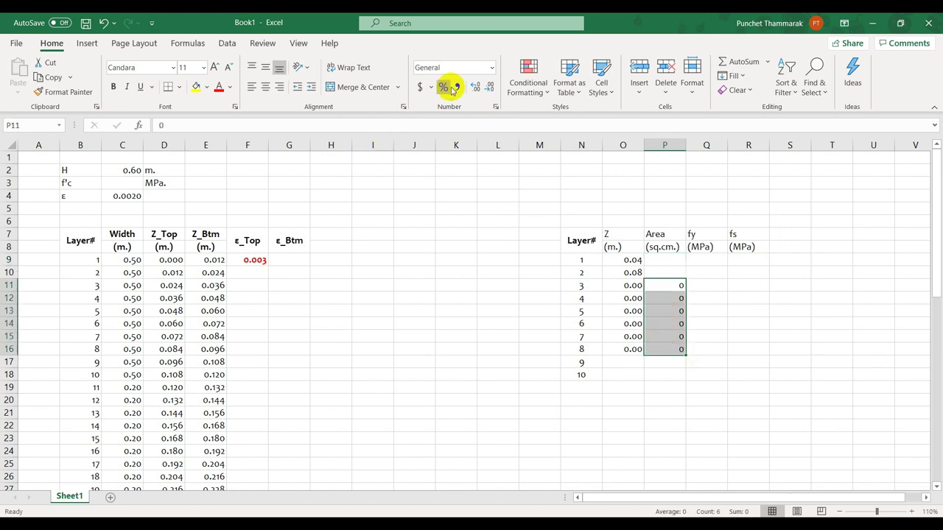
pyautogui.moveTo(658, 259); pyautogui.dragTo(665, 381)
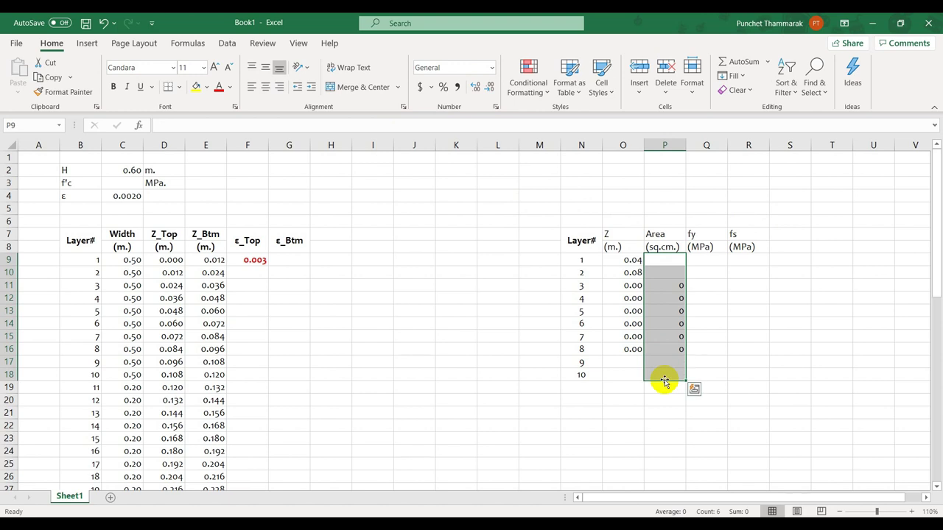
pyautogui.click(476, 88)
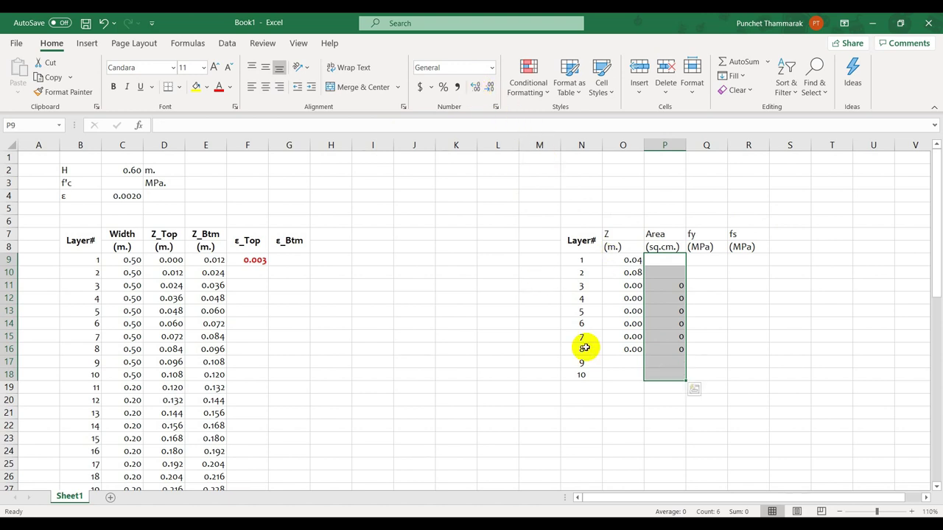
# Step: Enter the Z values 0.056 for layer 10 and 0.052 for layer 9, and show O9:O18 with three decimal places
pyautogui.click(623, 361)
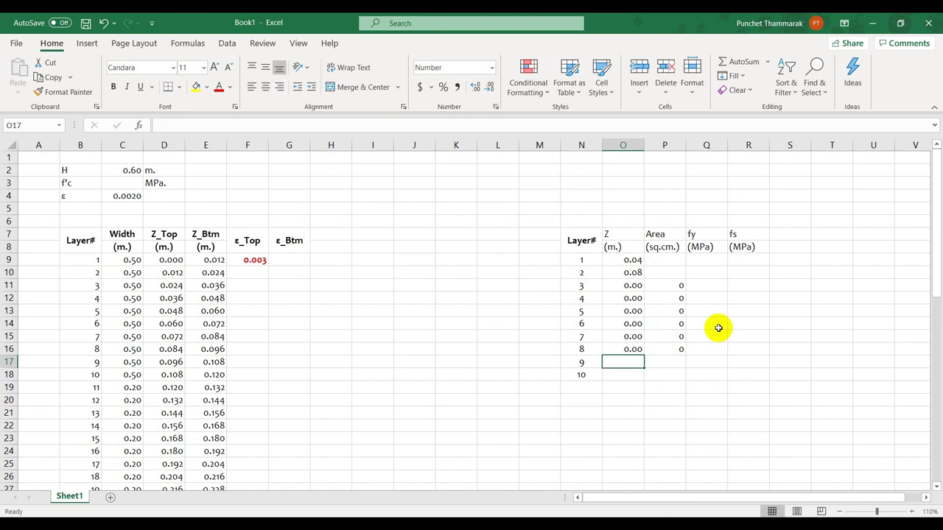
pyautogui.press('Down')
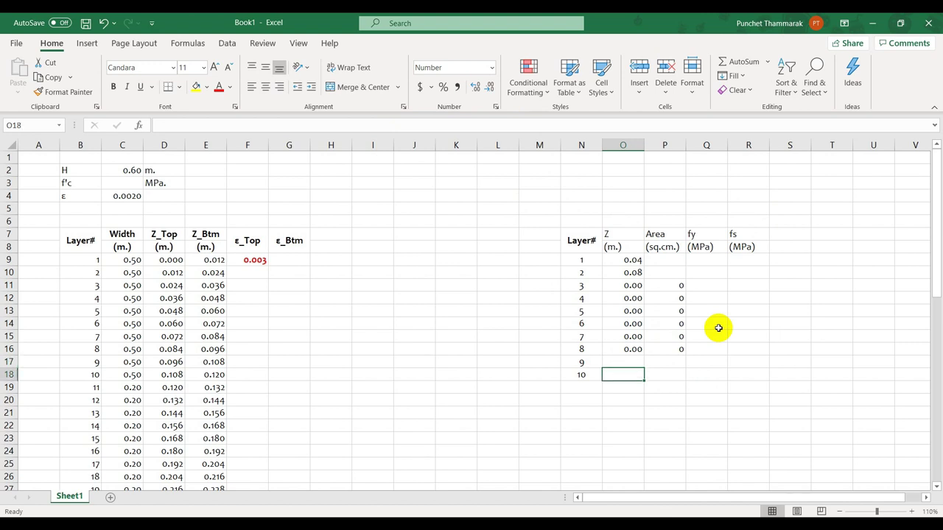
pyautogui.write('.0')
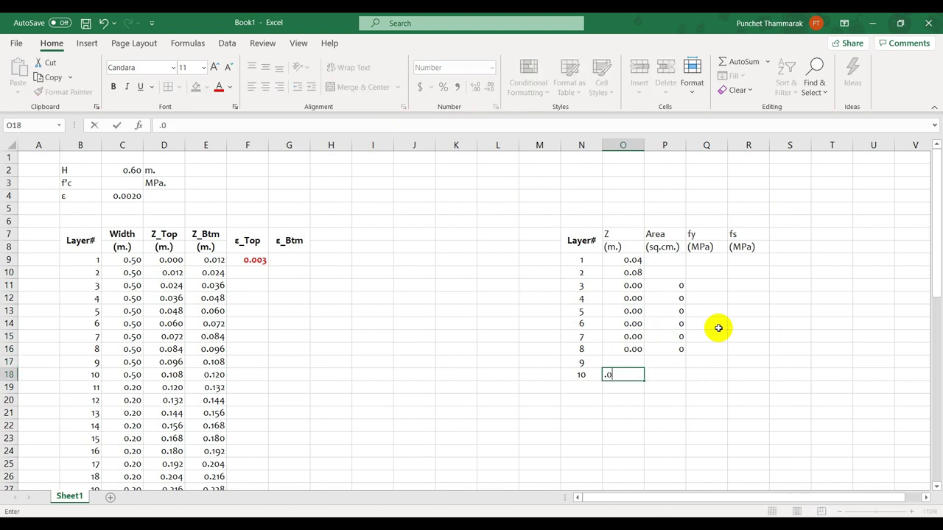
pyautogui.write('56')
pyautogui.press('Return')
pyautogui.press('Up')
pyautogui.press('Up')
pyautogui.write('.0')
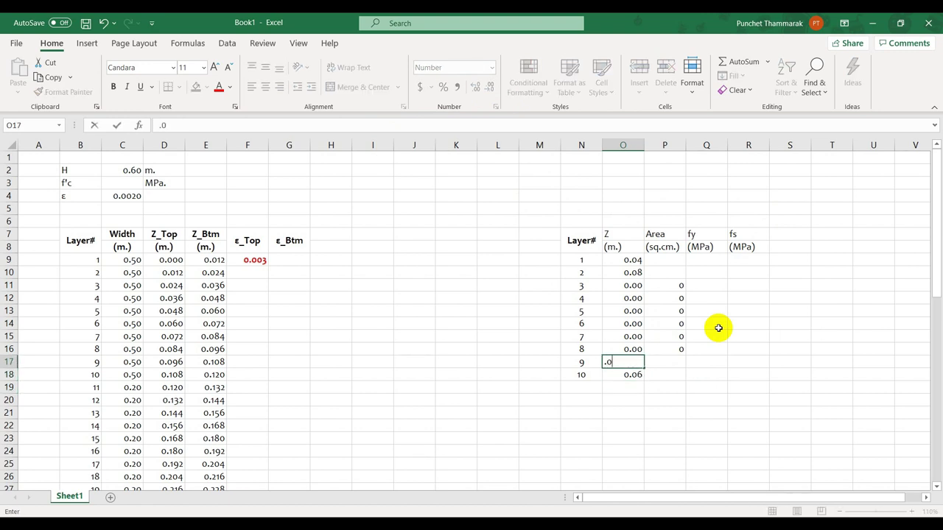
pyautogui.write('52')
pyautogui.press('Return')
pyautogui.moveTo(638, 261); pyautogui.dragTo(631, 375)
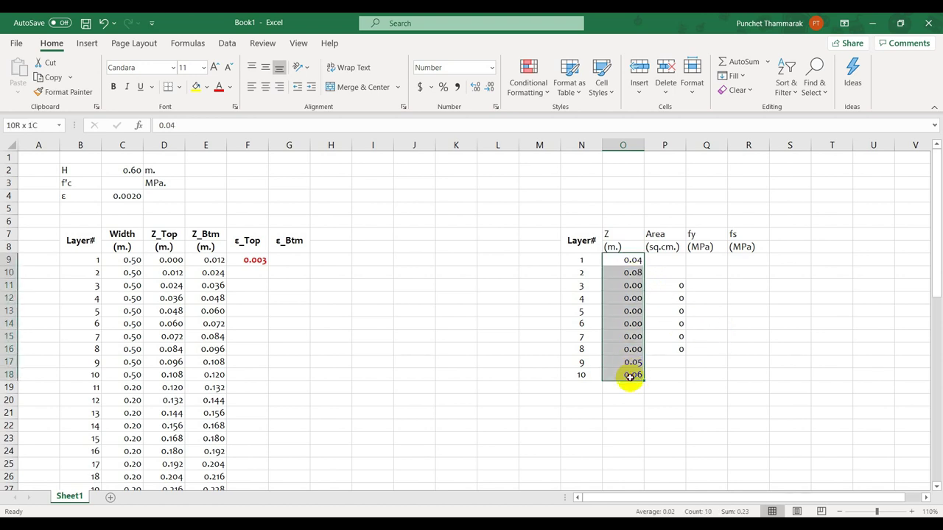
pyautogui.click(475, 87)
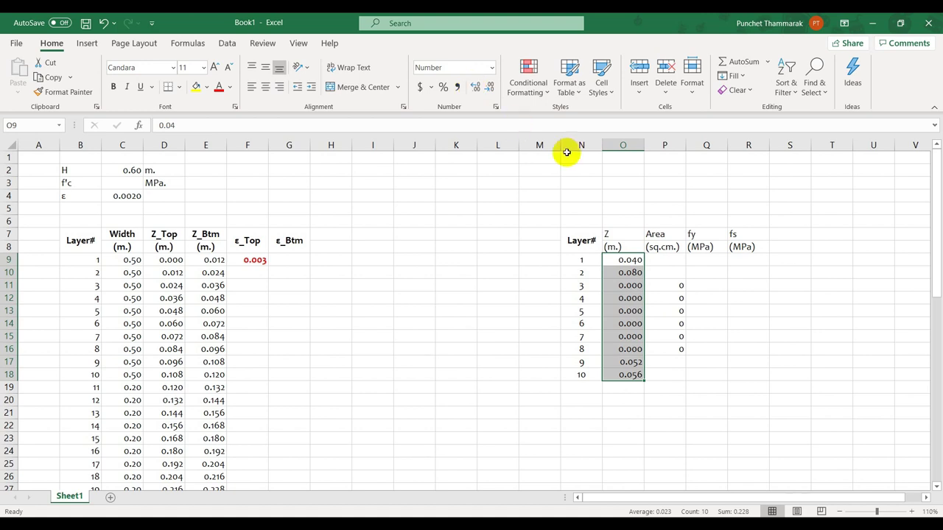
# Step: Centre and bold the Z, Area, fy and fs headings with their units in O7:R8
pyautogui.moveTo(615, 233); pyautogui.dragTo(747, 248)
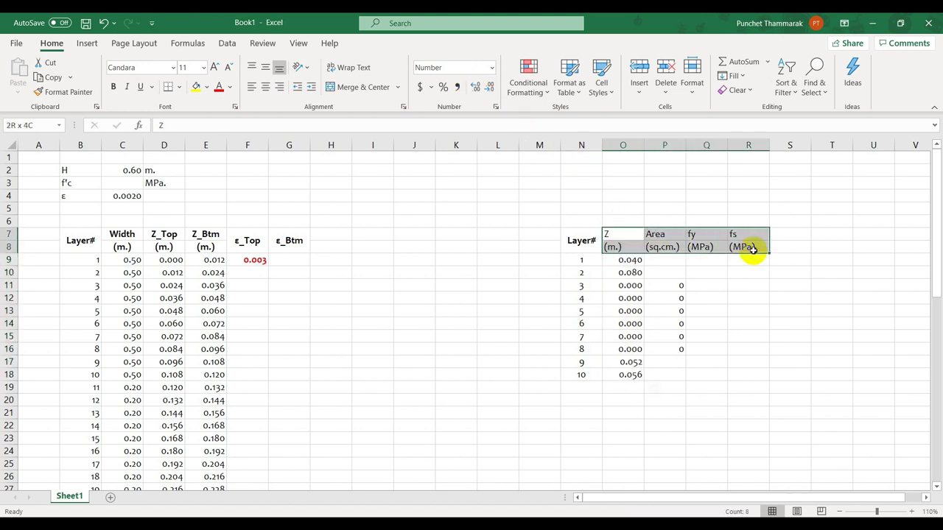
pyautogui.click(266, 87)
pyautogui.click(115, 87)
# Step: Enter an Area of 9 for layers 1, 2, 9 and 10 in the 10-layer table
pyautogui.click(665, 265)
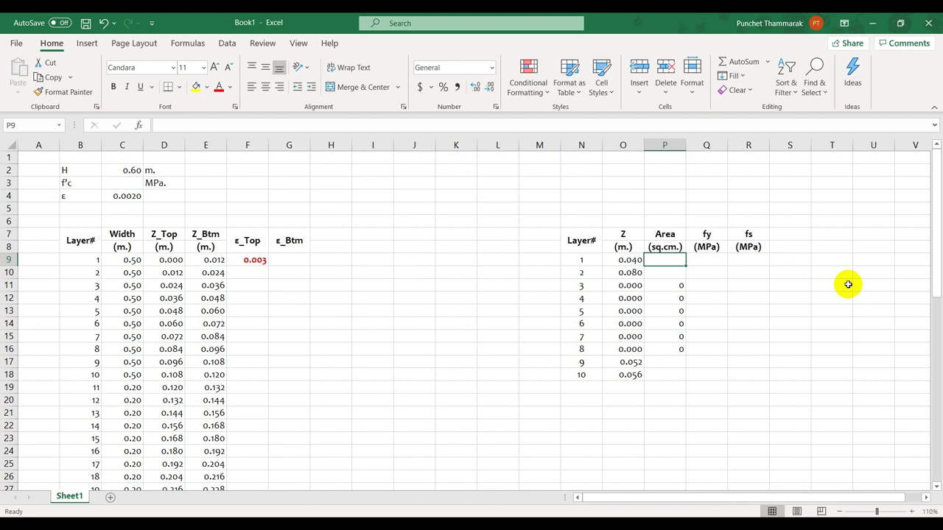
pyautogui.write('9')
pyautogui.press('Return')
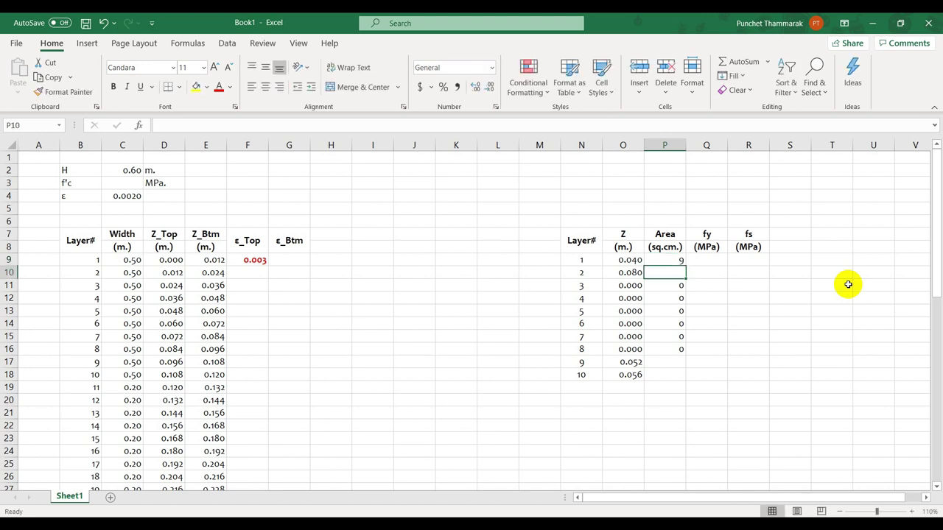
pyautogui.write('9')
pyautogui.press('Return')
pyautogui.press('Down')
pyautogui.press('Down')
pyautogui.press('Down')
pyautogui.press('Down')
pyautogui.press('Down')
pyautogui.press('Down')
pyautogui.write('9')
pyautogui.press('Return')
pyautogui.write('9')
pyautogui.press('Return')
# Step: Format the Area cells P9:P18 to show one decimal place
pyautogui.moveTo(678, 264); pyautogui.dragTo(671, 377)
pyautogui.click(472, 87)
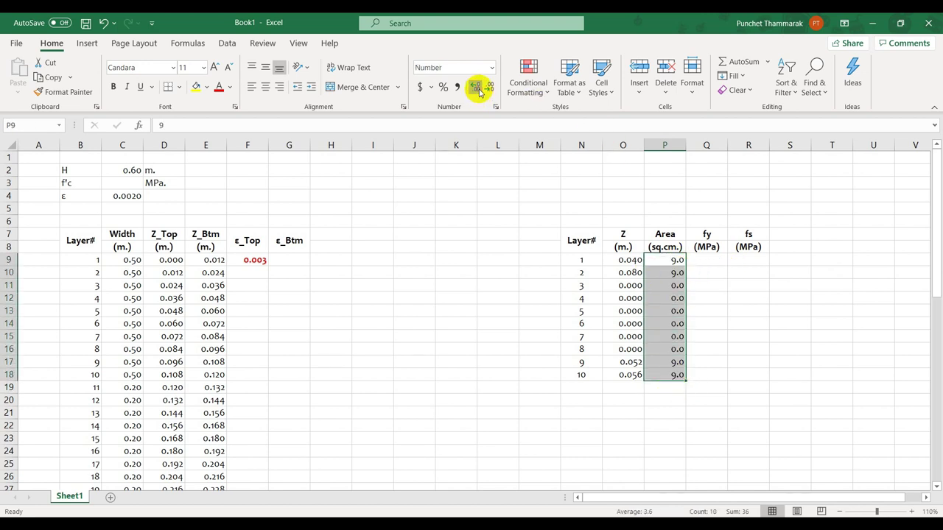
pyautogui.click(753, 305)
# Step: Fill the fy cells of all ten layers, Q9:Q18, with 400 in one entry
pyautogui.moveTo(707, 262); pyautogui.dragTo(703, 377)
pyautogui.write('400')
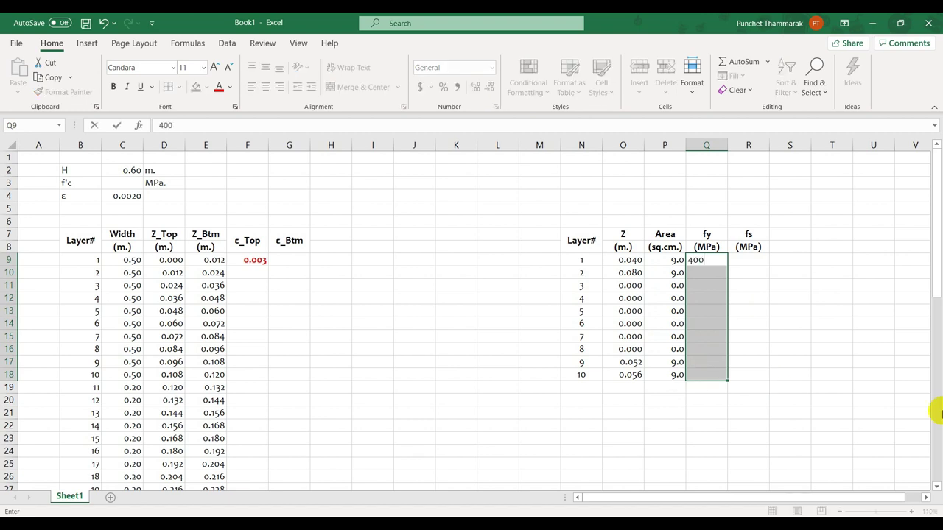
pyautogui.hotkey('ctrl', 'Return')
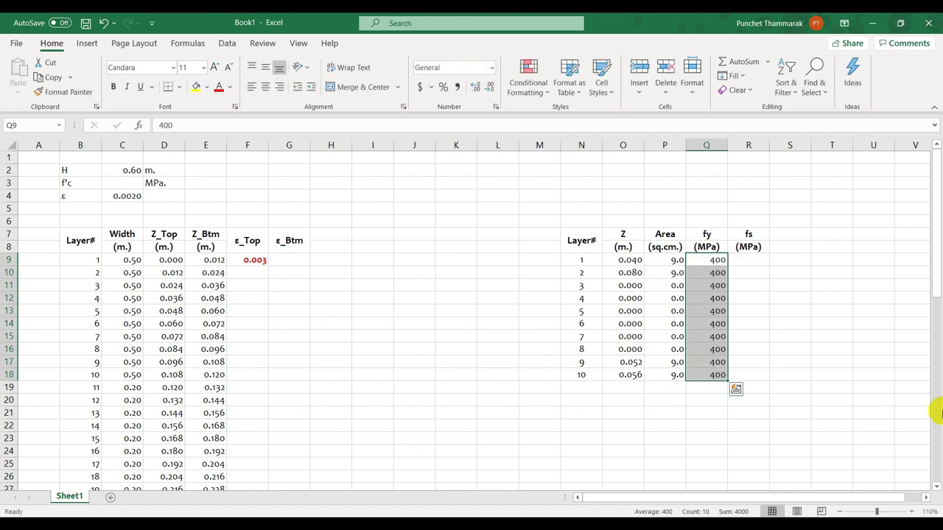
pyautogui.click(764, 265)
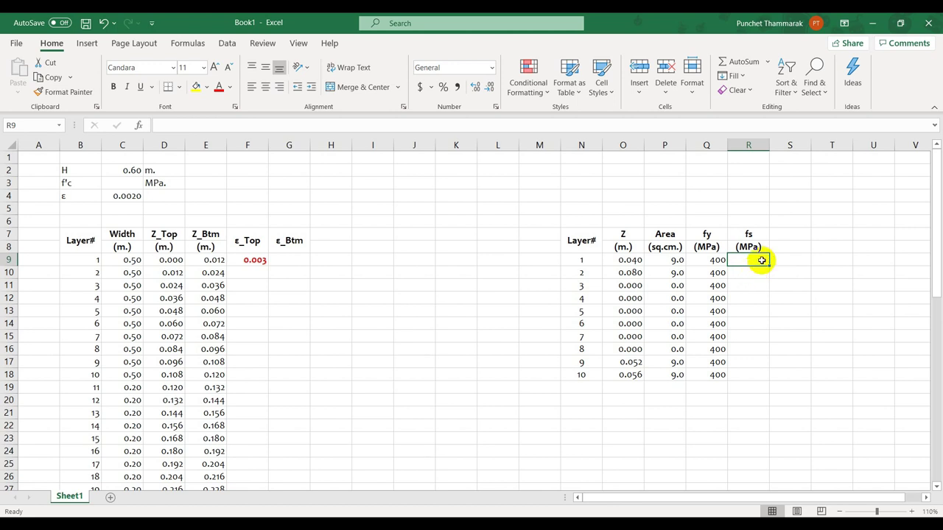
# Step: Enter the label Curvature in G2 and put an outside border around the input cell I2
pyautogui.click(291, 173)
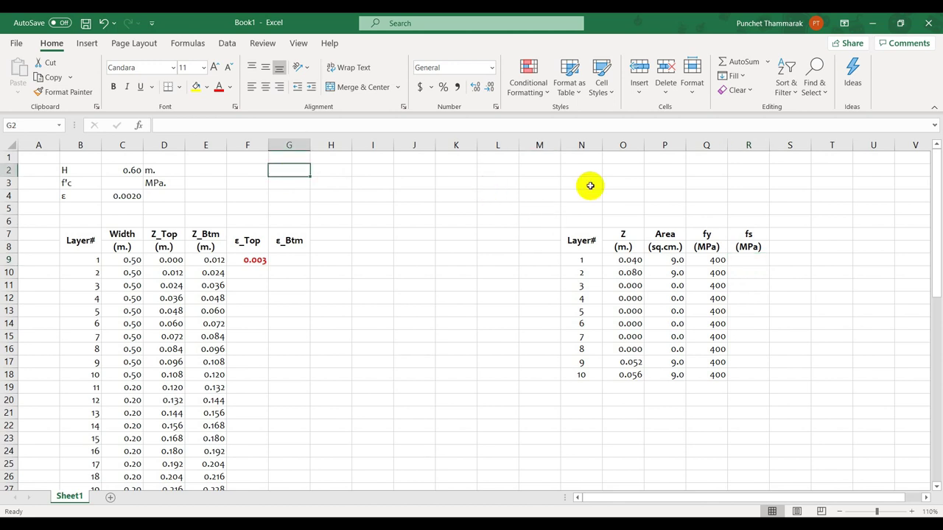
pyautogui.write('Curvature')
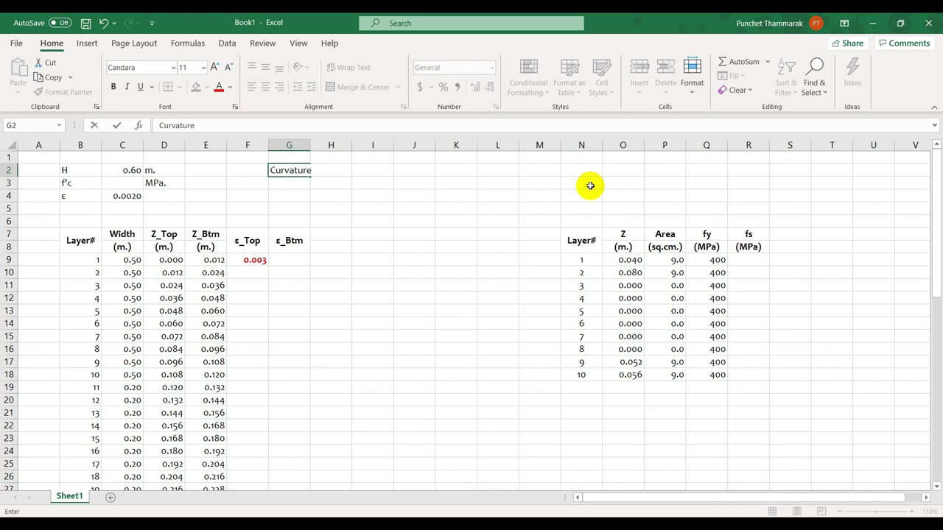
pyautogui.press('Return')
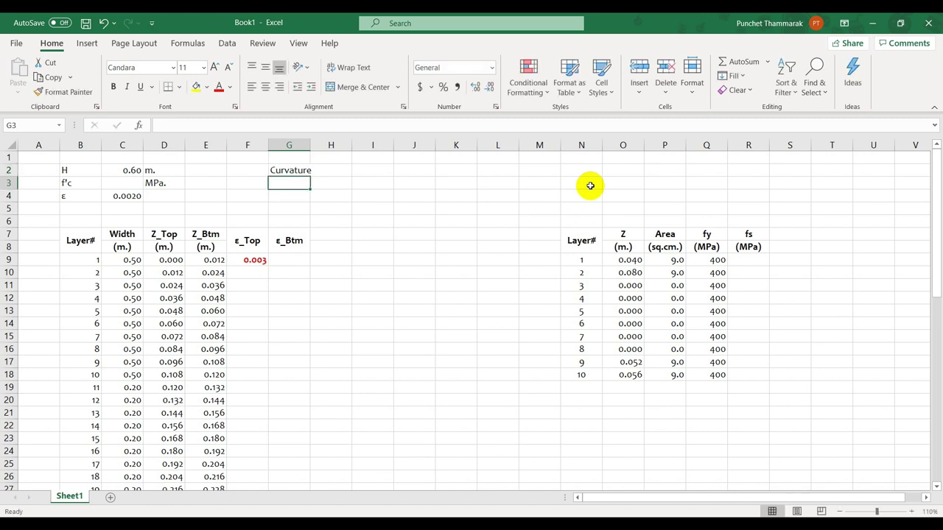
pyautogui.click(370, 168)
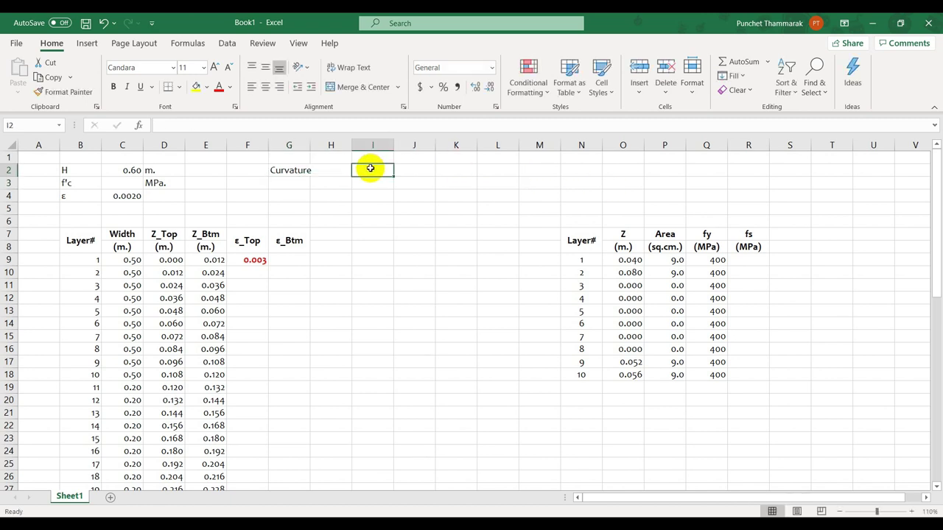
pyautogui.click(179, 87)
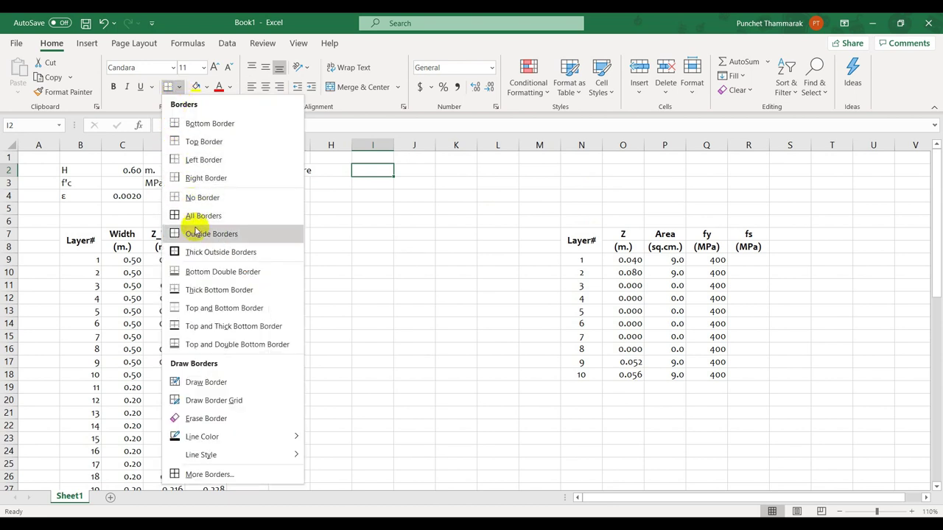
pyautogui.click(195, 234)
pyautogui.click(355, 221)
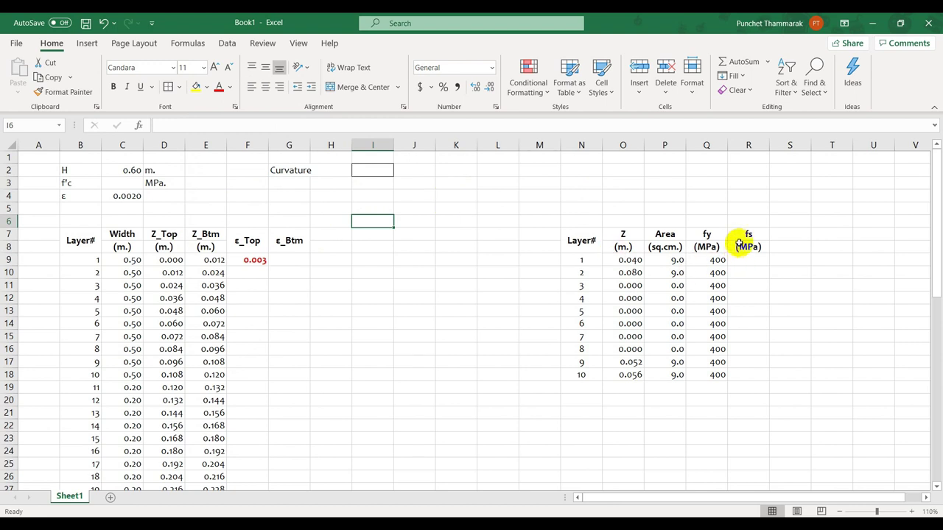
# Step: Insert a new column between the fy and fs columns of the 10-layer table
pyautogui.click(741, 145)
pyautogui.rightClick(741, 145)
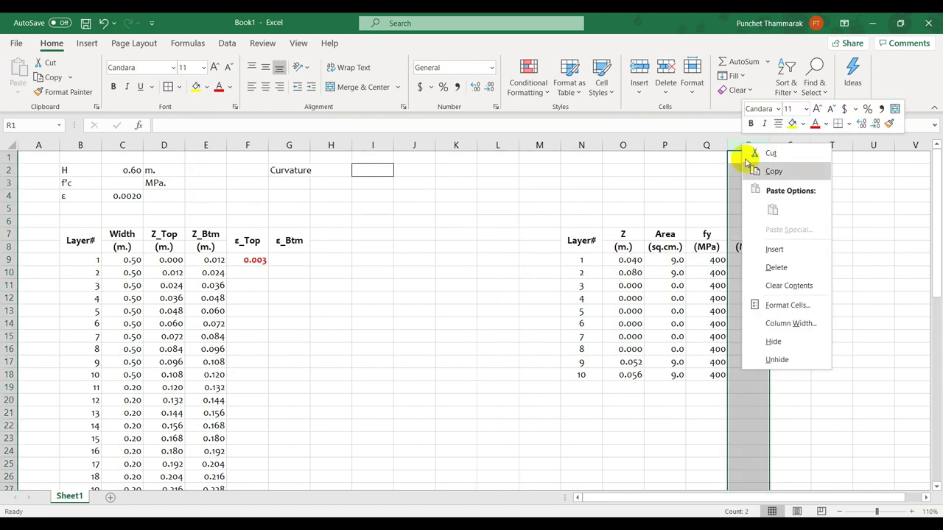
pyautogui.click(773, 250)
# Step: Copy the ε_Top heading from F7 into R7 and change its text to ε_s
pyautogui.click(251, 240)
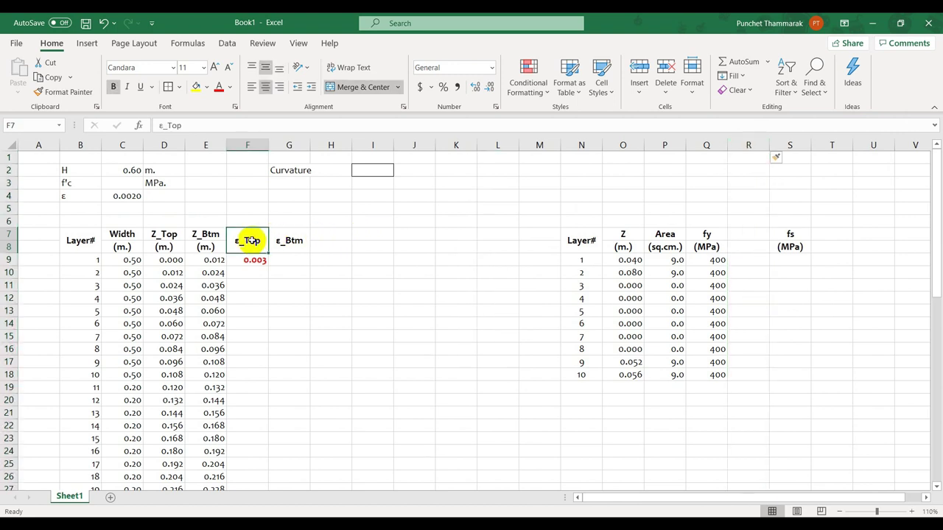
pyautogui.hotkey('ctrl', 'c')
pyautogui.click(740, 237)
pyautogui.hotkey('ctrl', 'v')
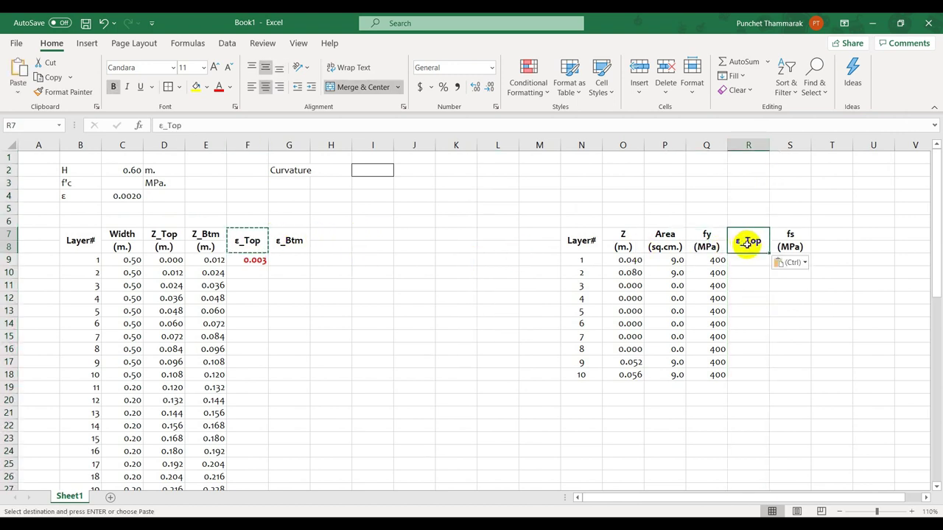
pyautogui.doubleClick(747, 243)
pyautogui.press('BackSpace')
pyautogui.press('BackSpace')
pyautogui.press('BackSpace')
pyautogui.write('s')
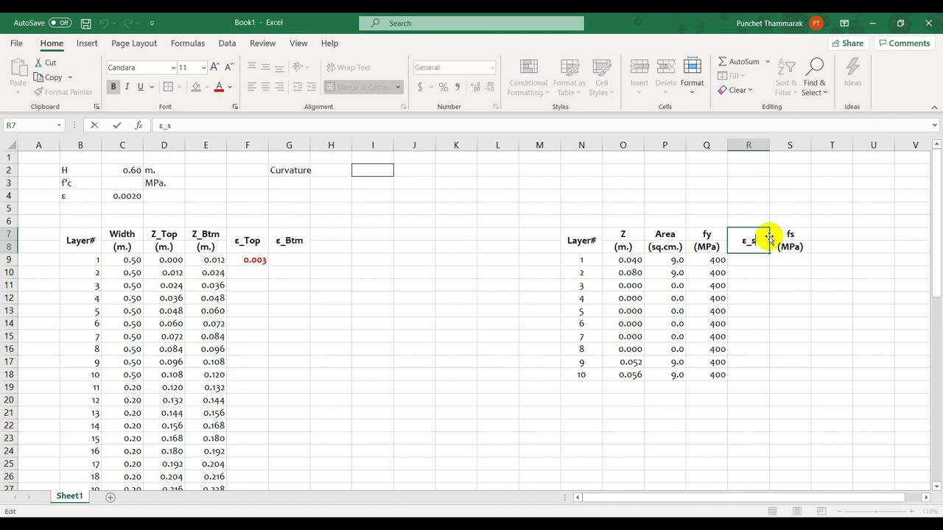
pyautogui.press('Return')
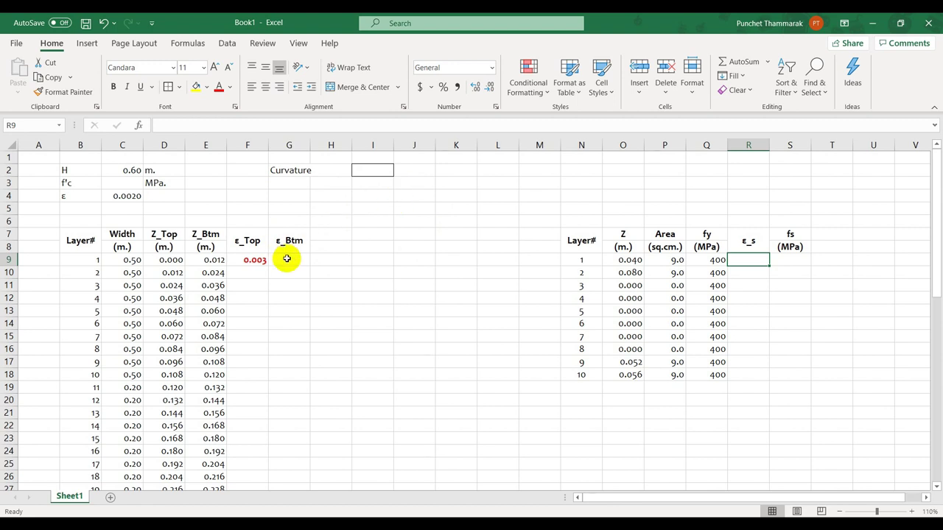
# Step: Set the curvature value in I2 to 0.0001
pyautogui.click(252, 272)
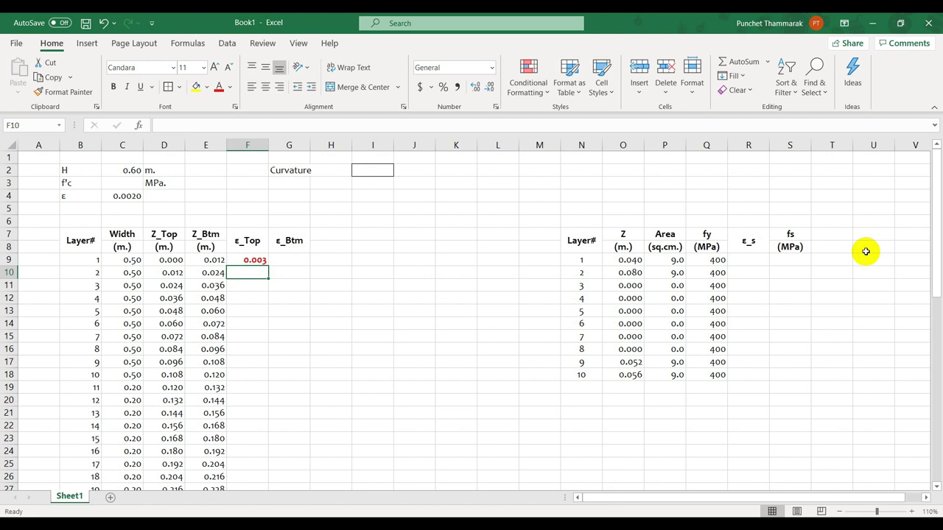
pyautogui.click(376, 171)
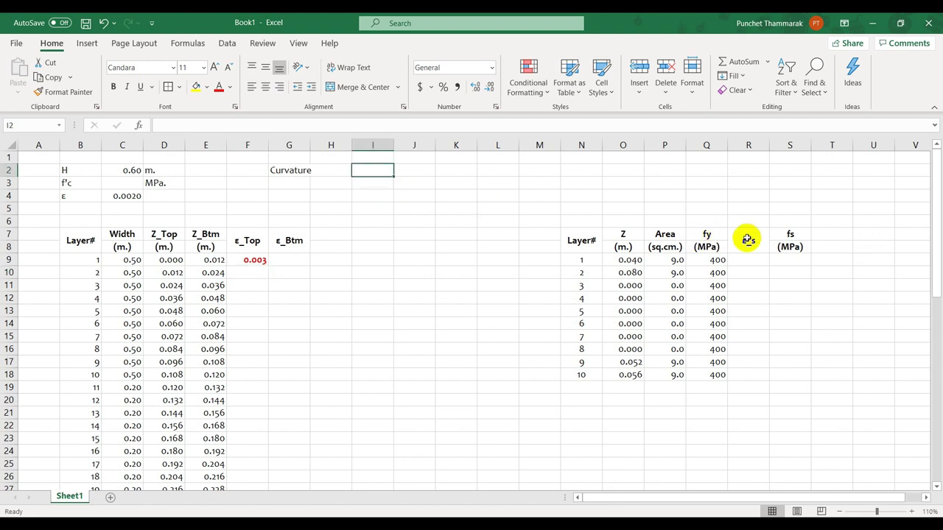
pyautogui.write('.00')
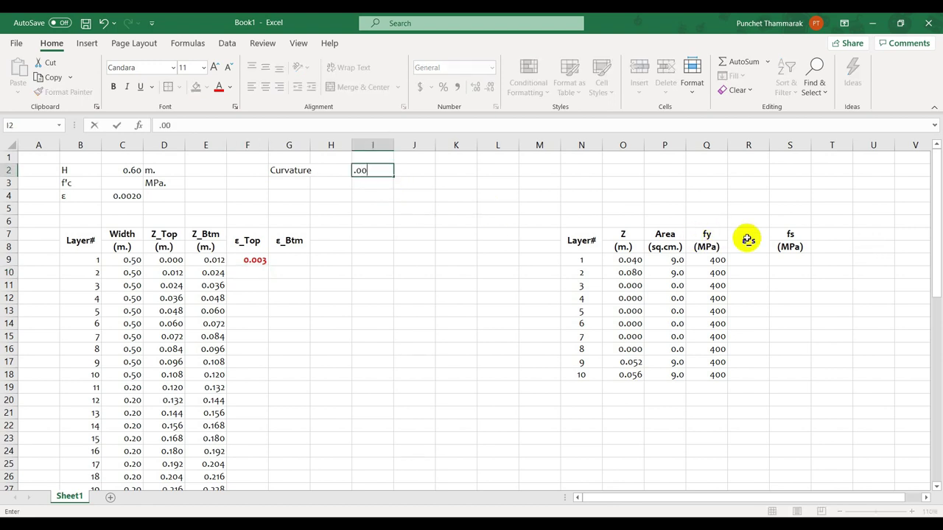
pyautogui.write('01')
pyautogui.press('Return')
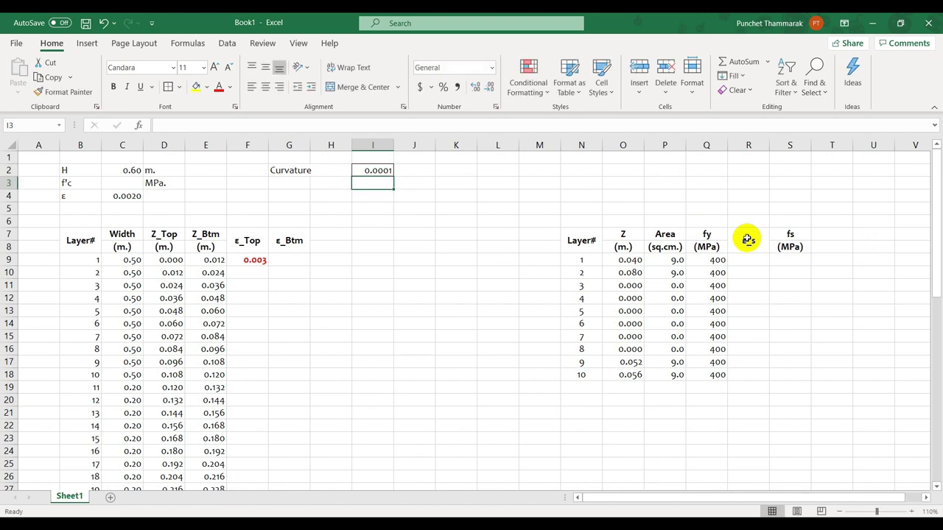
# Step: Enter the formula =F9-I2*D10 in F10 for the ε_Top strain of layer 2
pyautogui.click(247, 272)
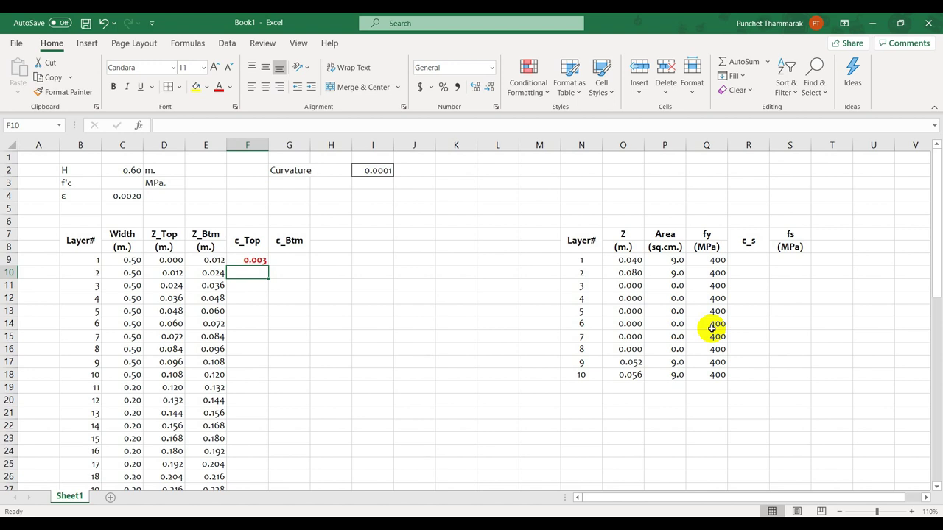
pyautogui.write('=')
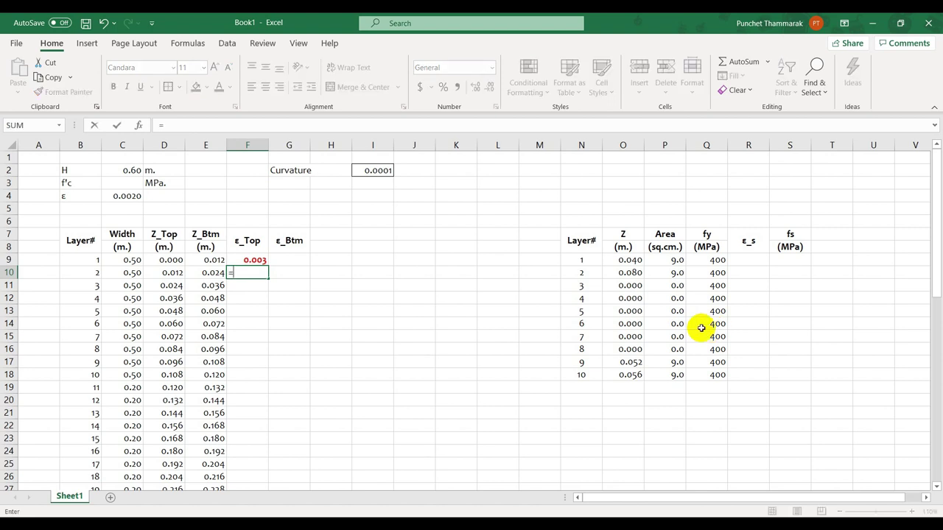
pyautogui.click(254, 259)
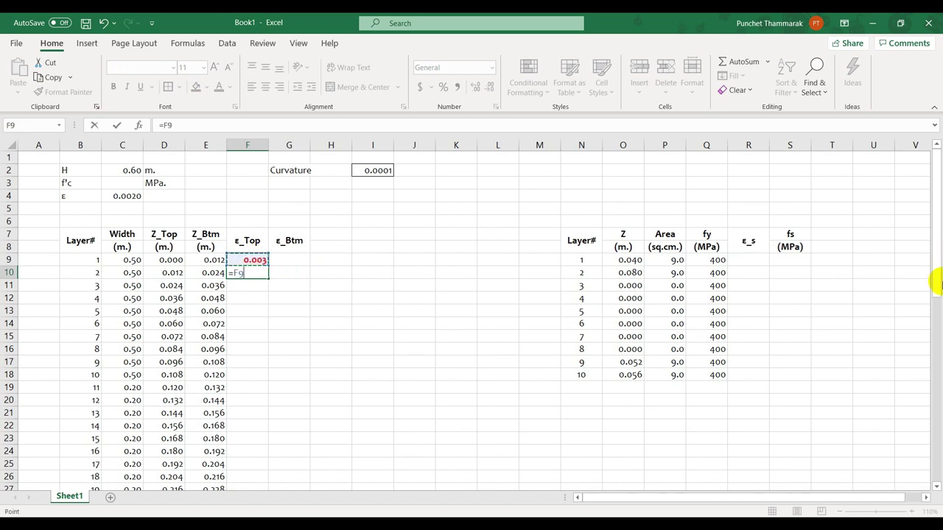
pyautogui.write('-')
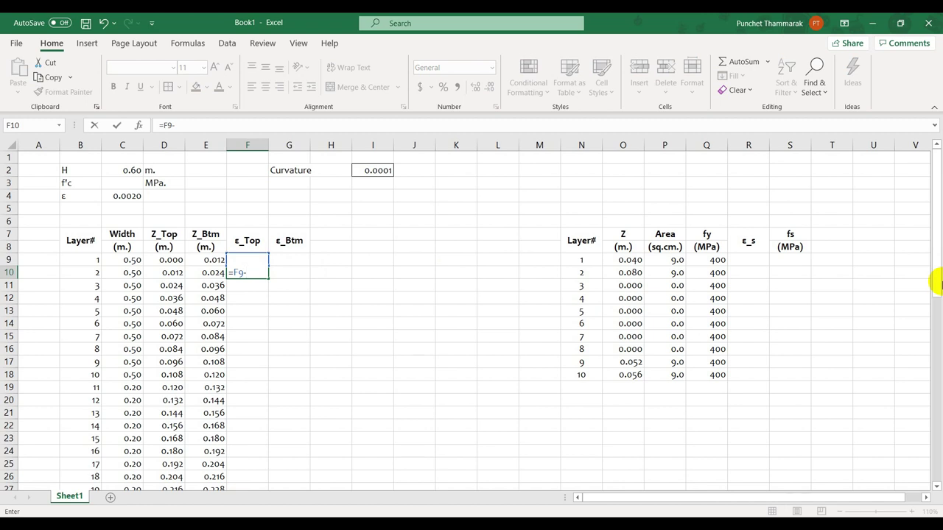
pyautogui.click(378, 171)
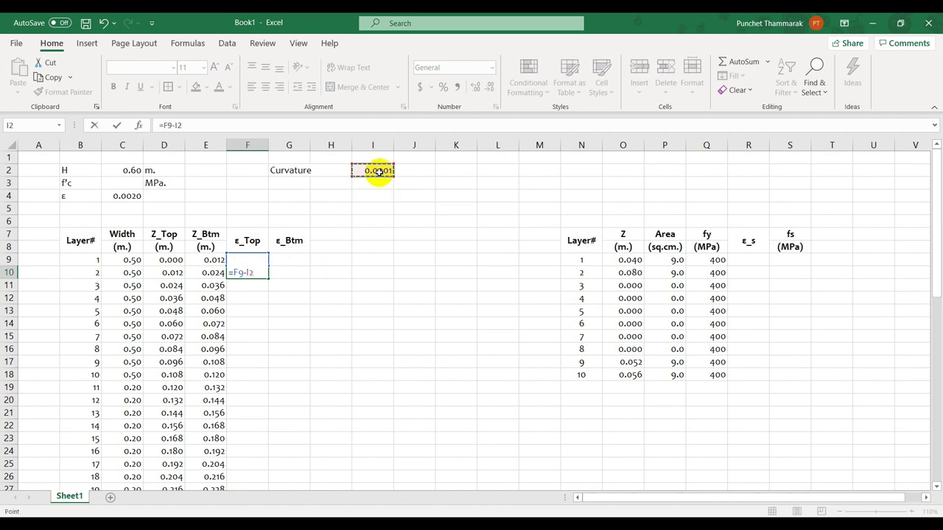
pyautogui.write('*')
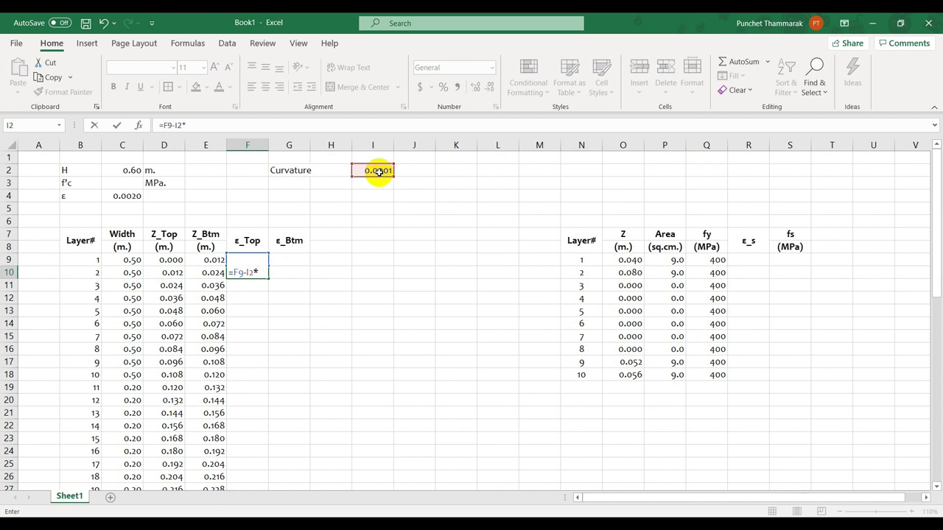
pyautogui.click(169, 273)
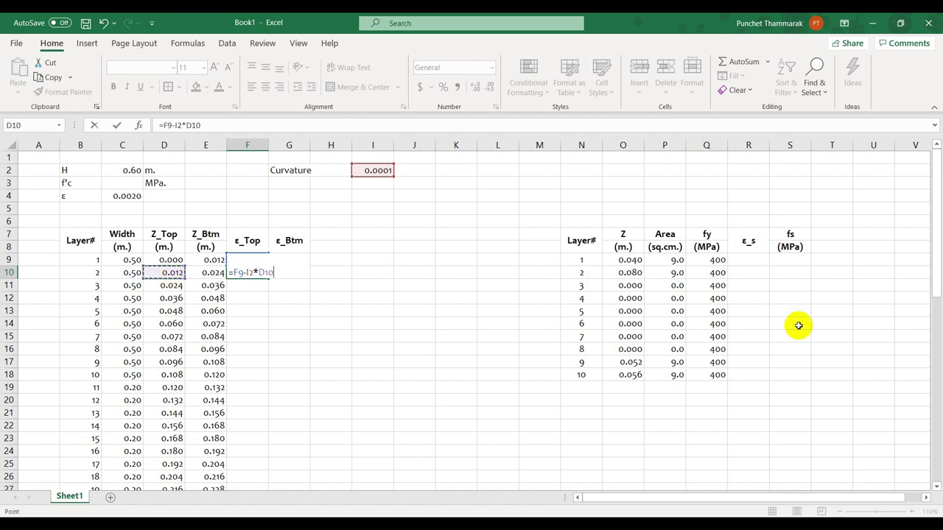
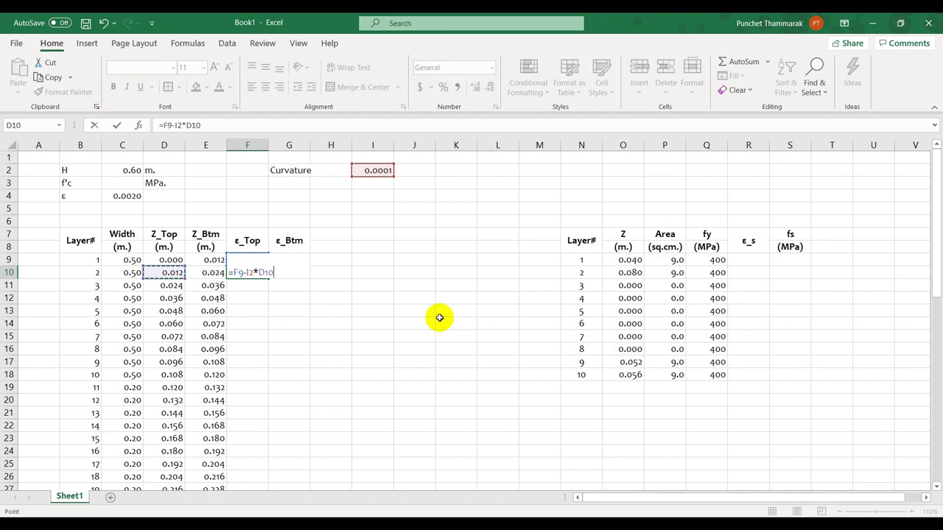
pyautogui.press('Return')
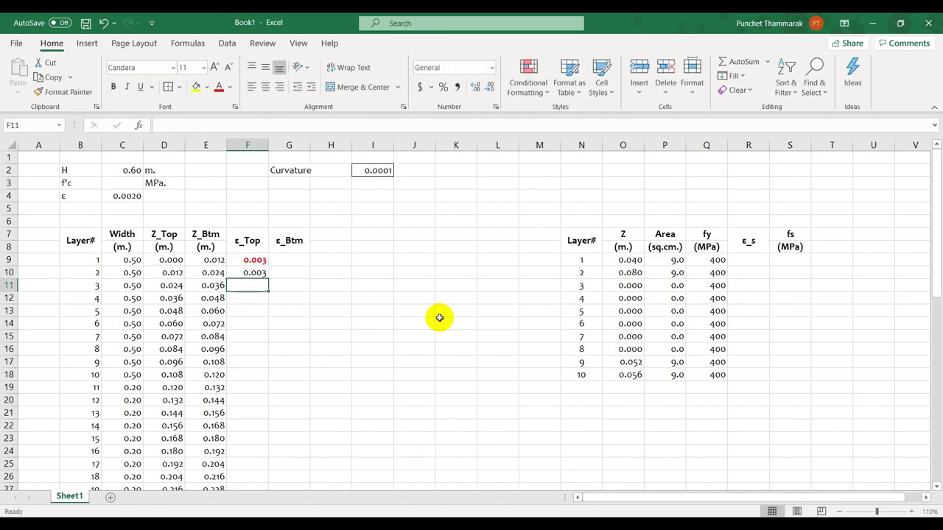
# Step: Set the curvature value in I2 to 0.01
pyautogui.click(383, 170)
pyautogui.write('.01')
pyautogui.press('Return')
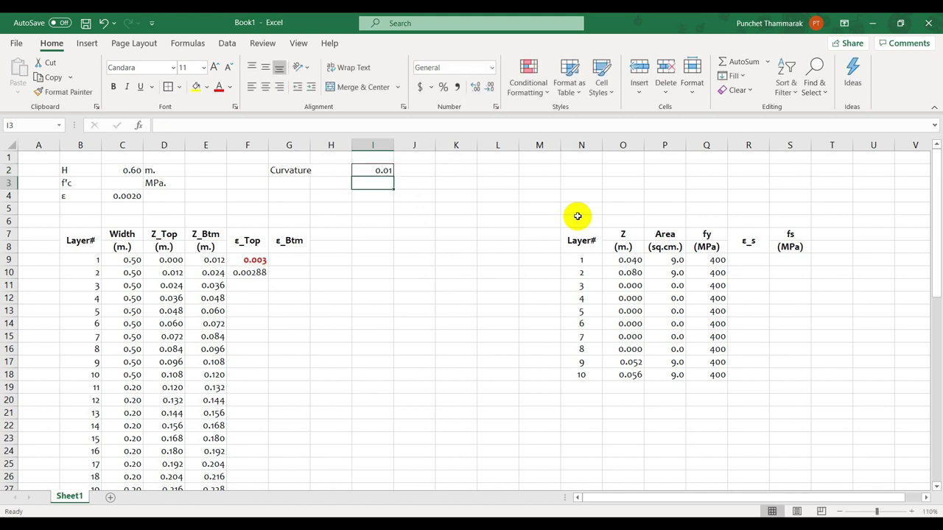
# Step: Fill the F10 strain formula down the ε_Top column to layer 50
pyautogui.click(261, 282)
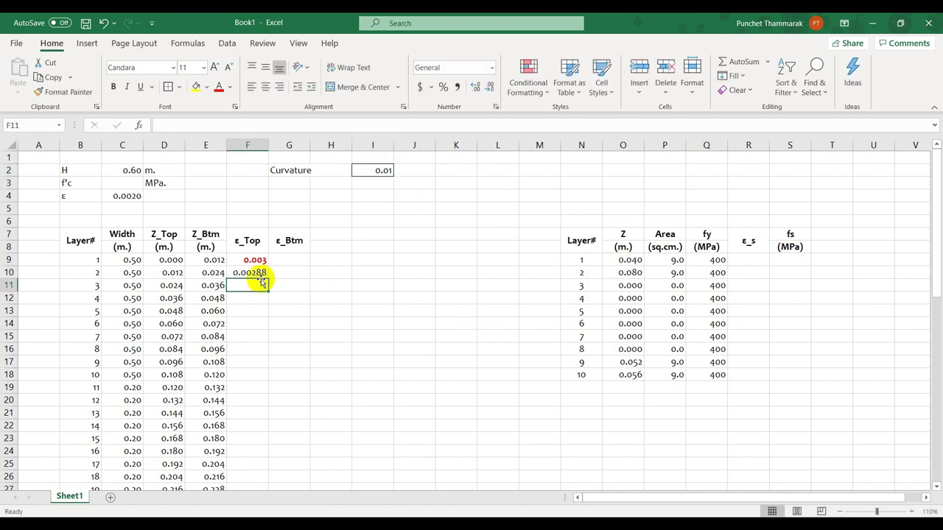
pyautogui.click(259, 273)
pyautogui.doubleClick(268, 279)
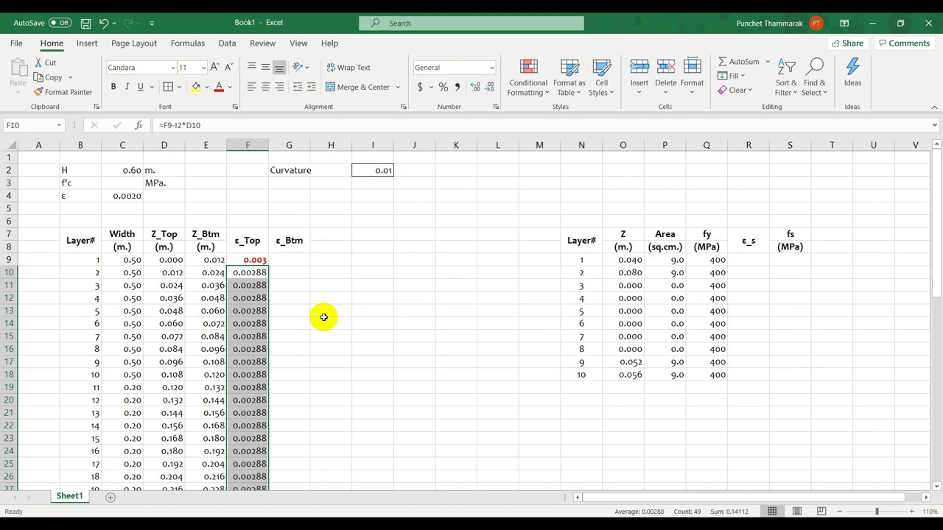
pyautogui.scroll(-15, 323, 316)
pyautogui.scroll(15, 320, 312)
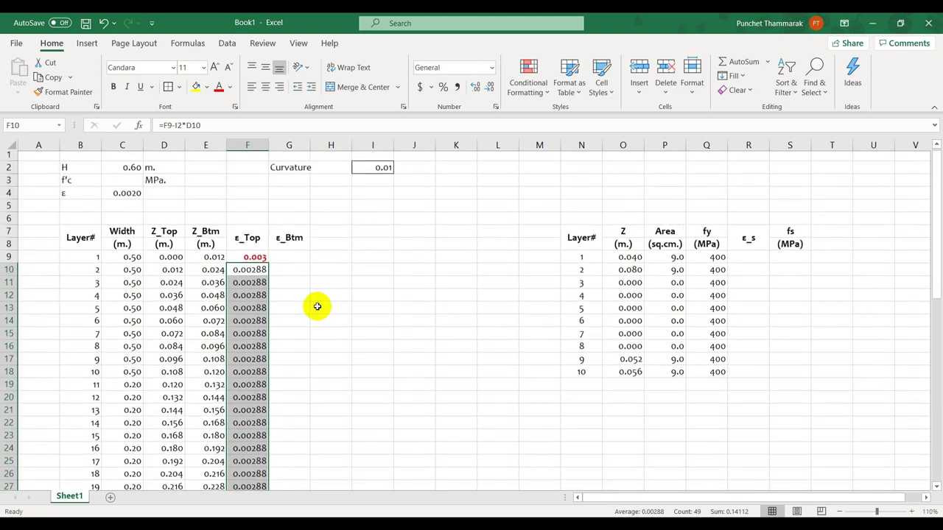
# Step: Make the curvature reference in F10 absolute so the formula reads =F9-$I$2*D10
pyautogui.click(248, 270)
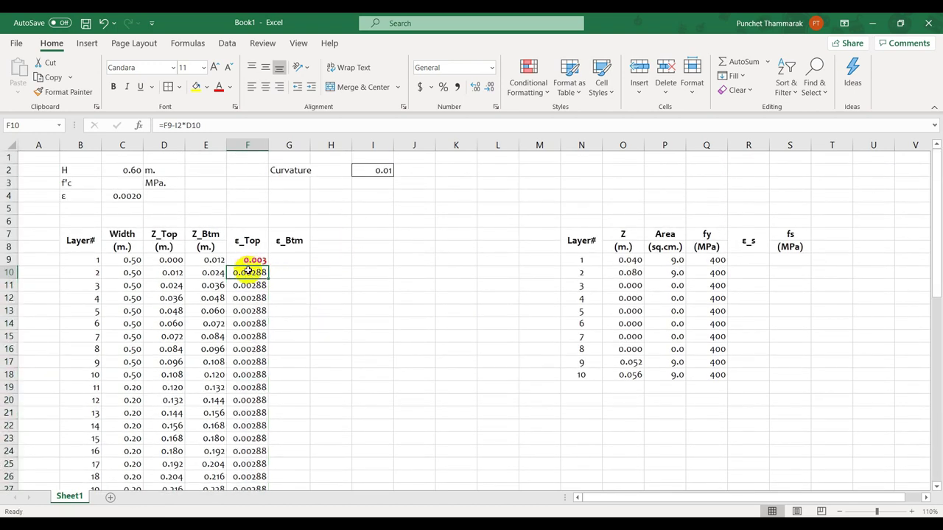
pyautogui.click(183, 125)
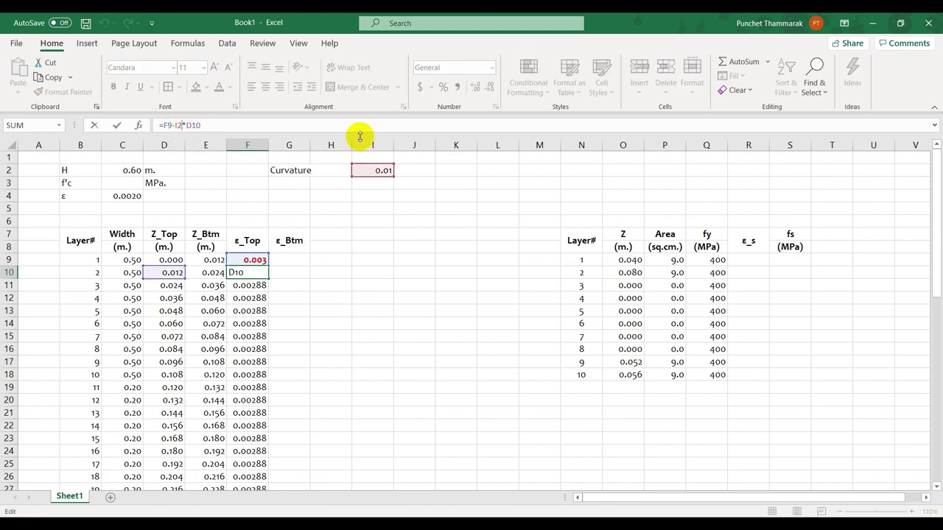
pyautogui.press('Left')
pyautogui.press('Left')
pyautogui.write('$')
pyautogui.press('Right')
pyautogui.write('$')
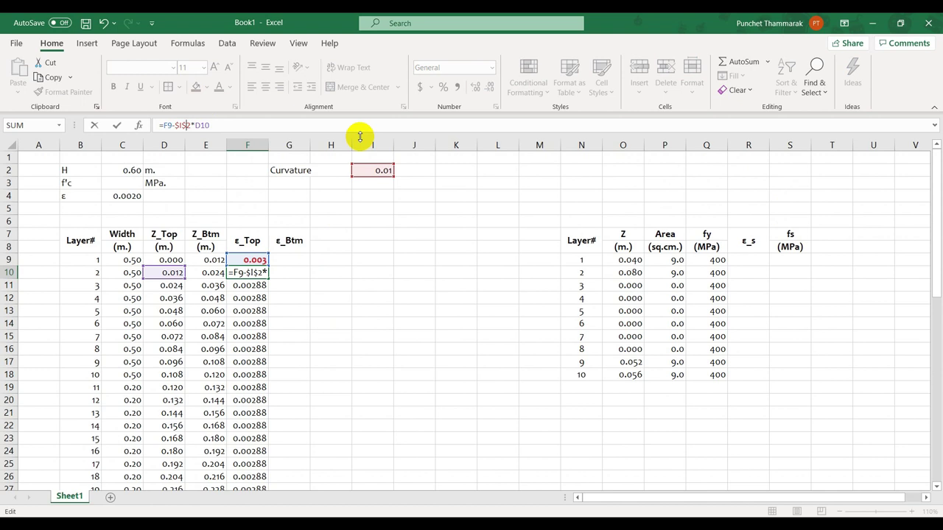
pyautogui.press('Return')
# Step: Refill the ε_Top column from F10 to layer 50 with the absolute-reference formula
pyautogui.click(260, 274)
pyautogui.doubleClick(268, 278)
pyautogui.scroll(-10, 280, 304)
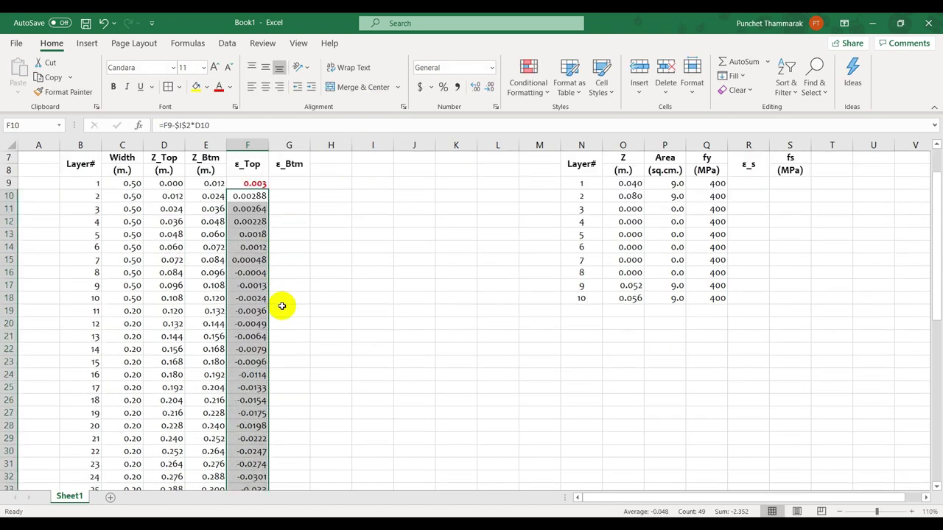
pyautogui.scroll(-4, 283, 304)
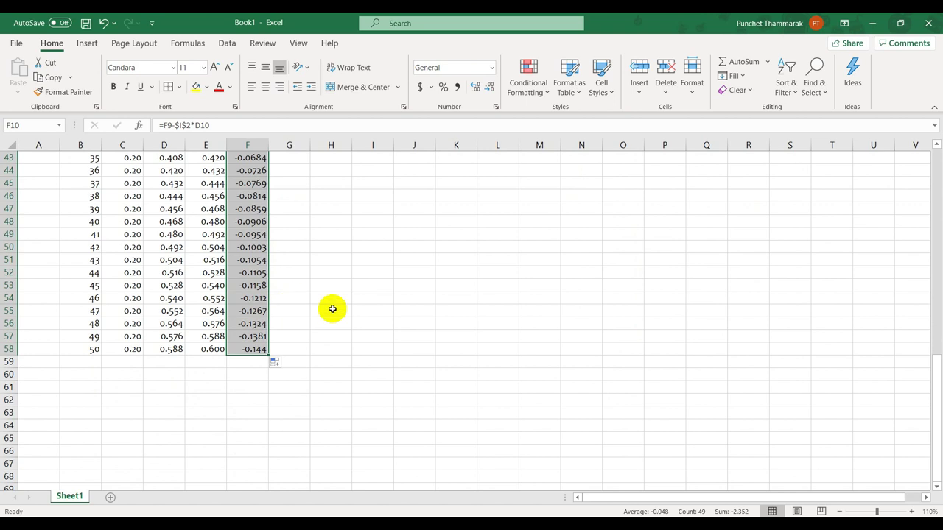
pyautogui.scroll(14, 332, 308)
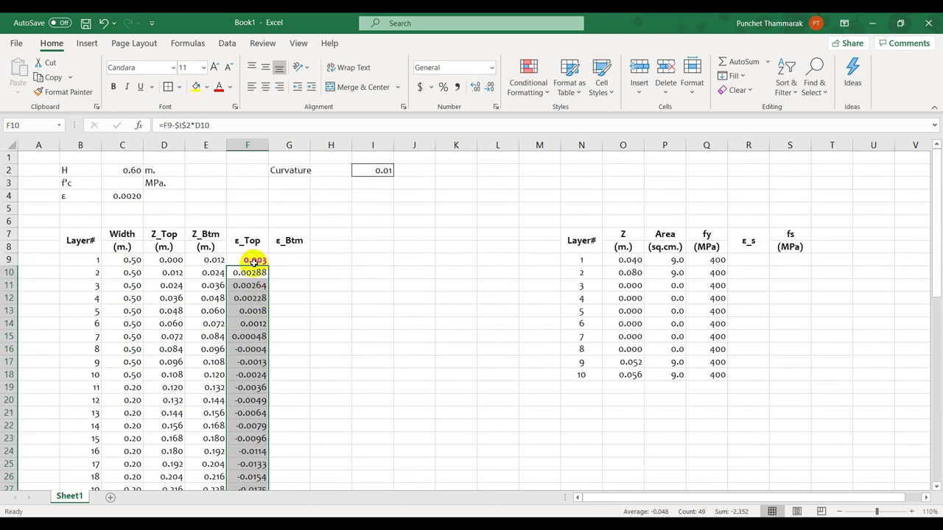
# Step: Format the ε_Top values in F9:F58 as numbers with four decimal places
pyautogui.click(255, 261)
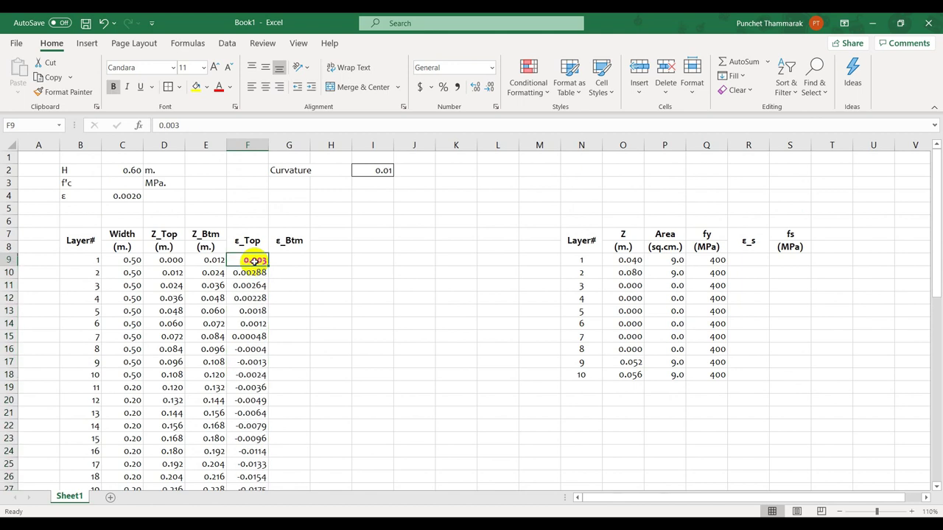
pyautogui.click(245, 349)
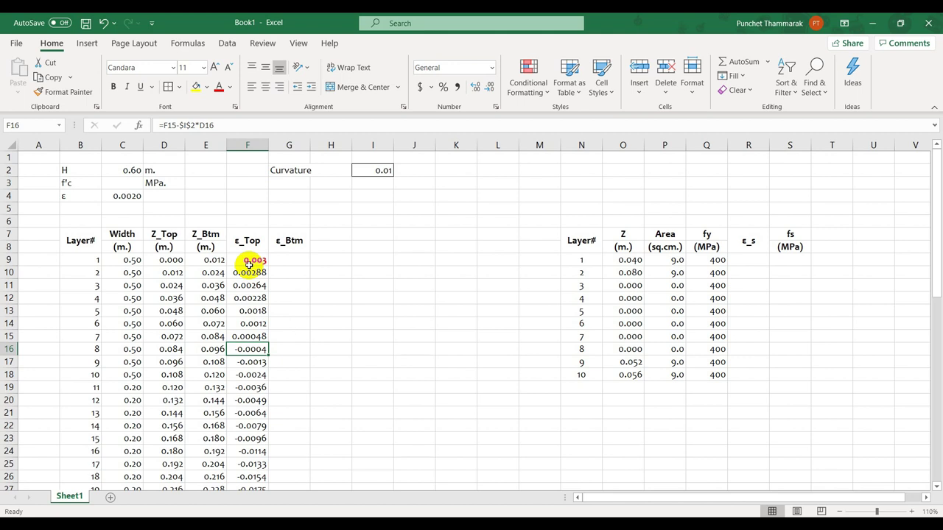
pyautogui.moveTo(251, 265); pyautogui.dragTo(256, 389)
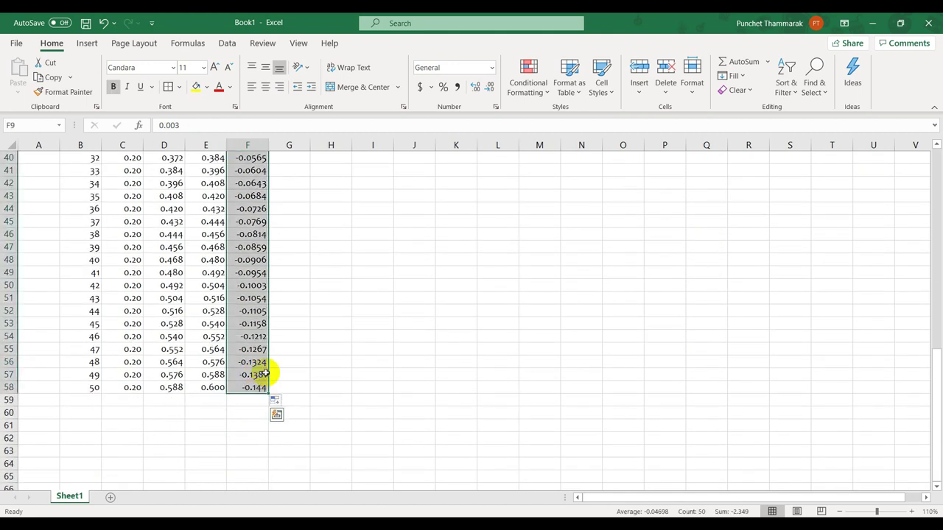
pyautogui.click(489, 87)
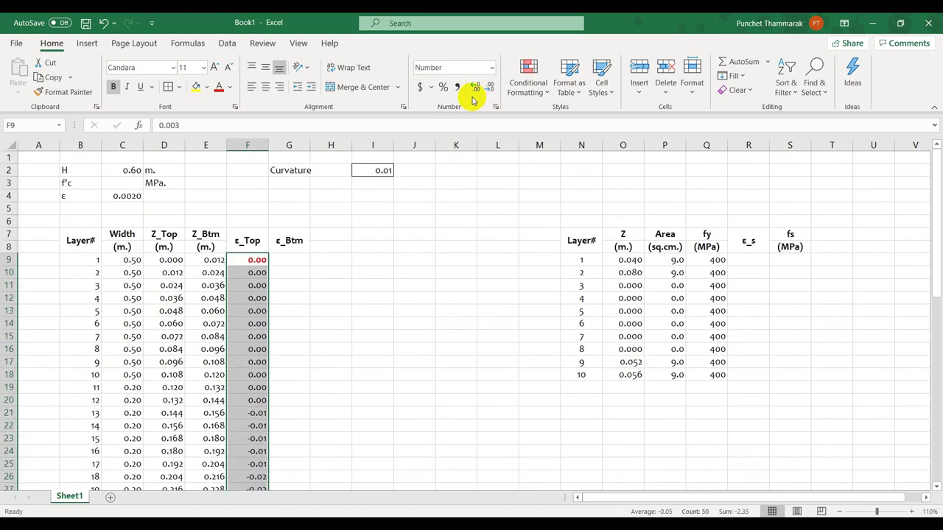
pyautogui.click(475, 88)
pyautogui.click(475, 88)
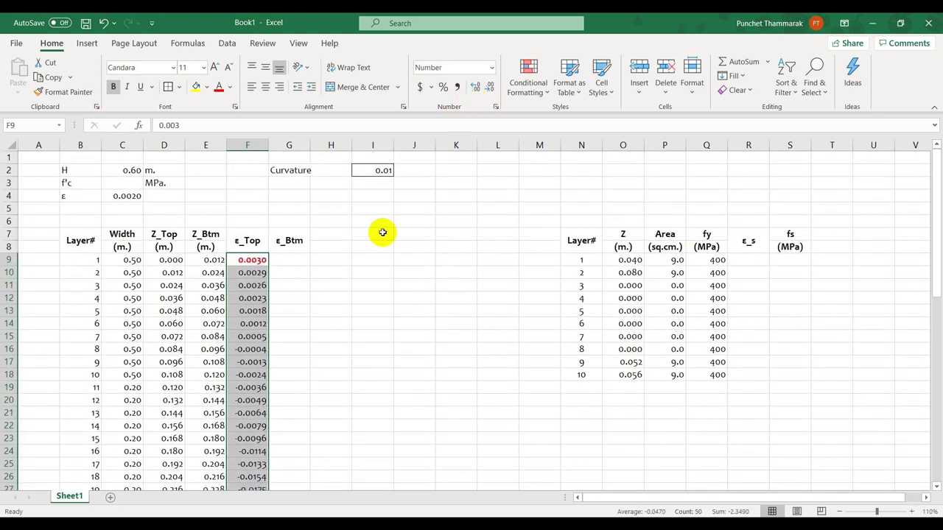
pyautogui.scroll(-8, 310, 280)
pyautogui.scroll(-4, 310, 280)
pyautogui.scroll(12, 310, 280)
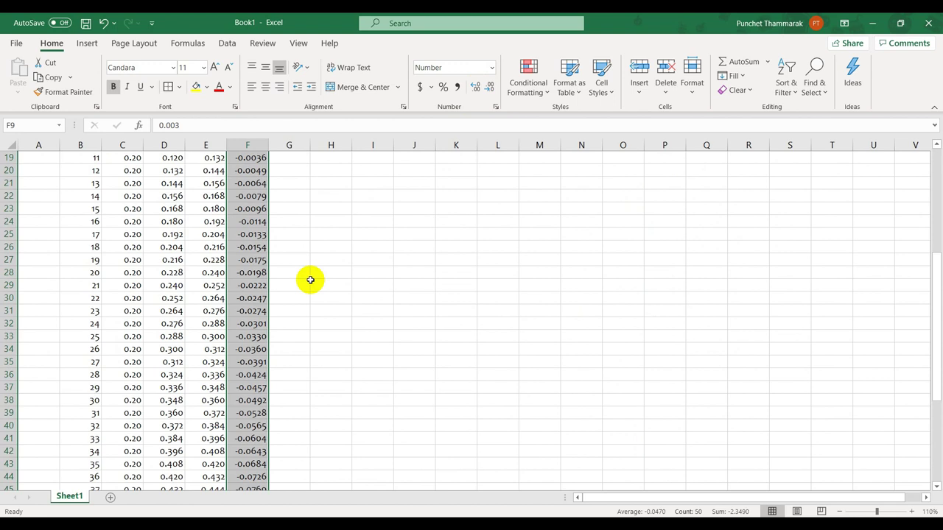
# Step: Set the curvature value in I2 to 0.02
pyautogui.click(380, 170)
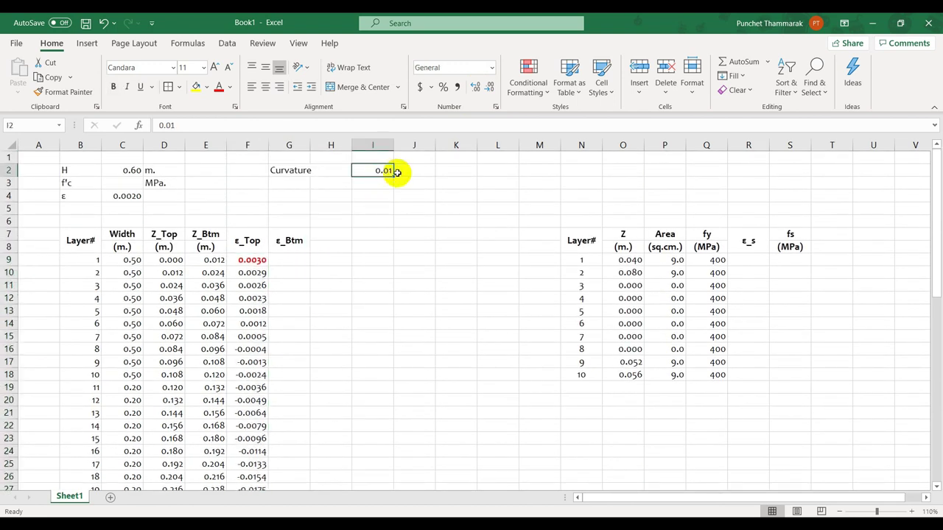
pyautogui.write('.')
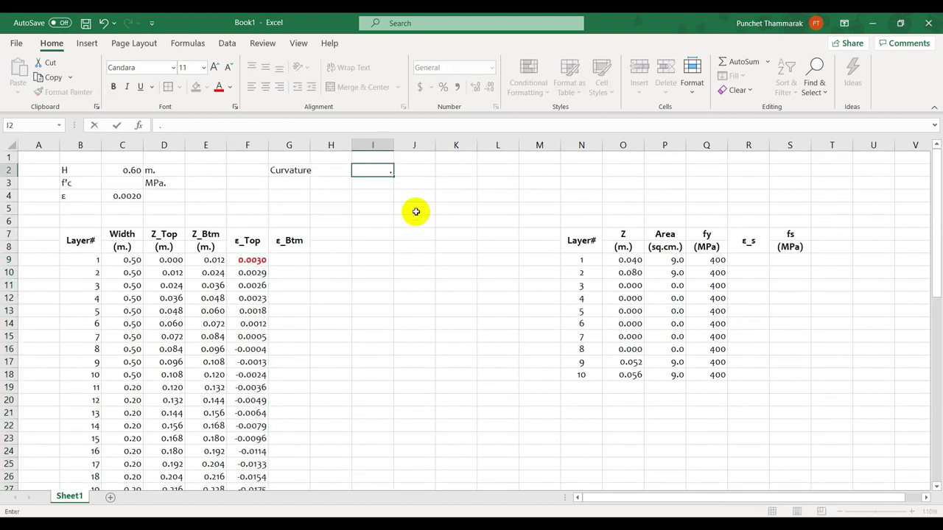
pyautogui.write('02')
pyautogui.press('Return')
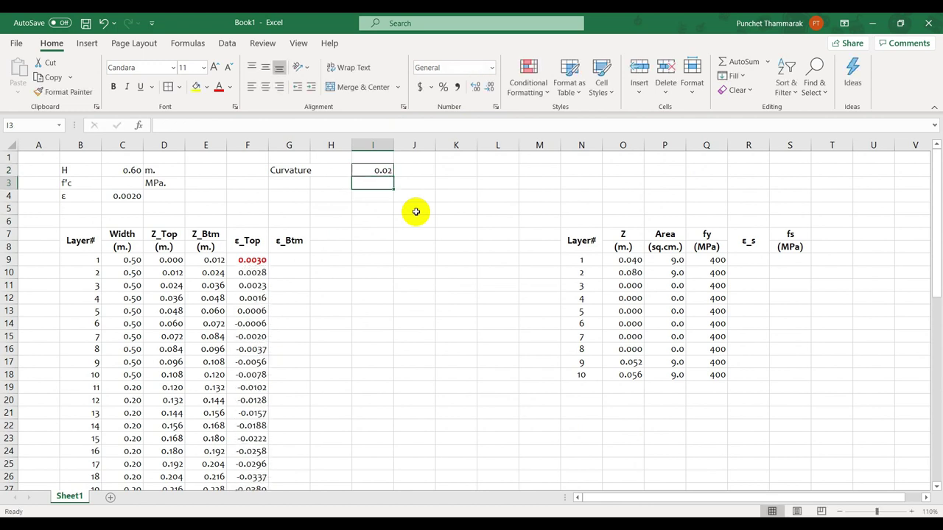
# Step: Set the curvature value in I2 to 0.008
pyautogui.press('Up')
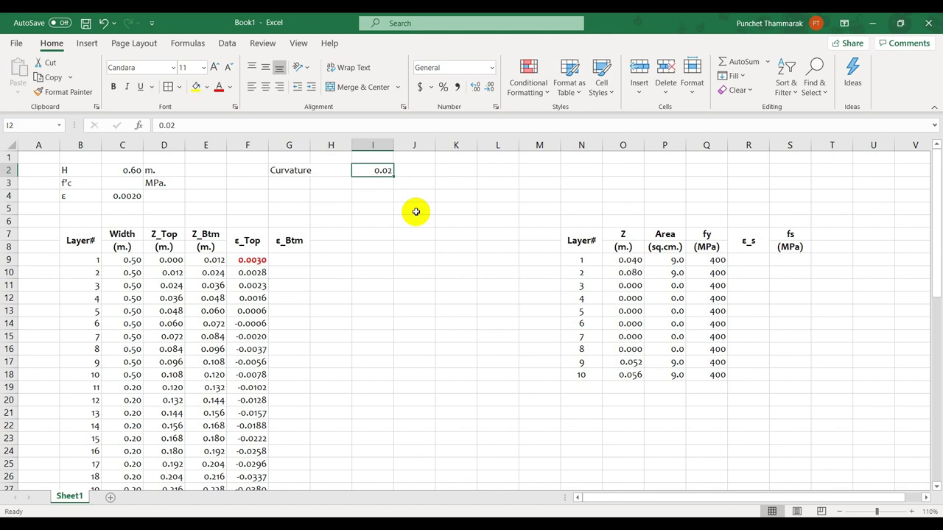
pyautogui.write('.00')
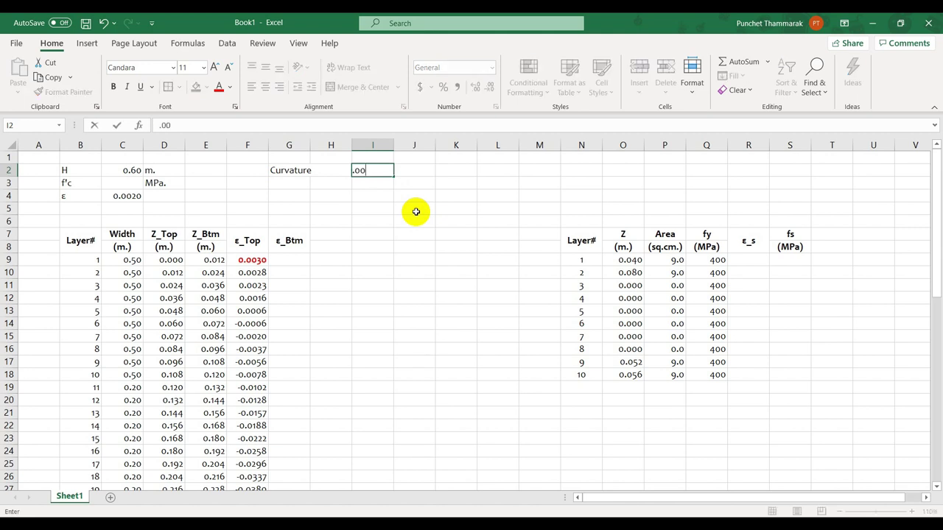
pyautogui.write('8')
pyautogui.press('Return')
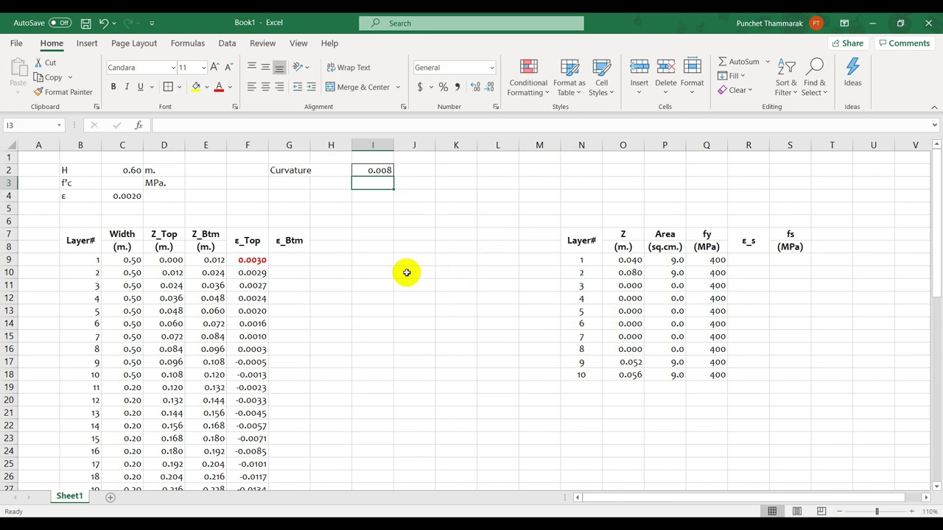
pyautogui.click(298, 262)
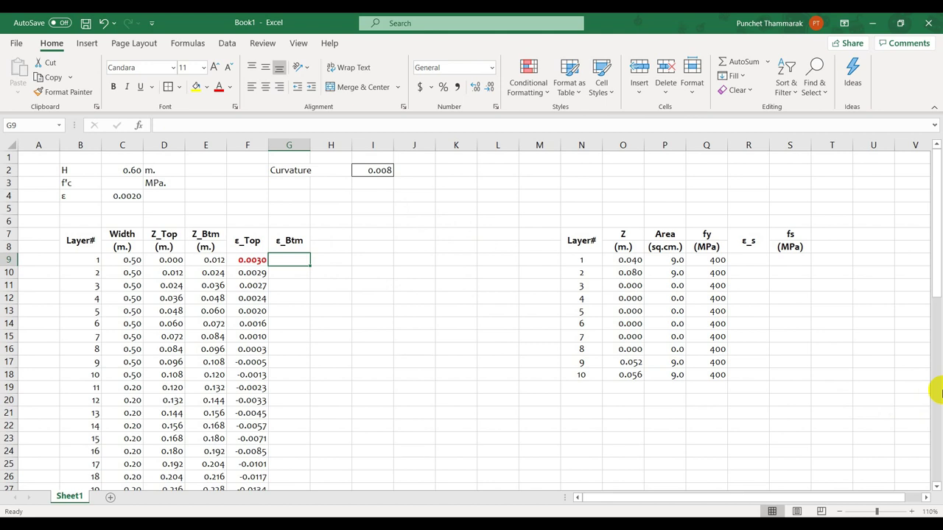
pyautogui.write('=')
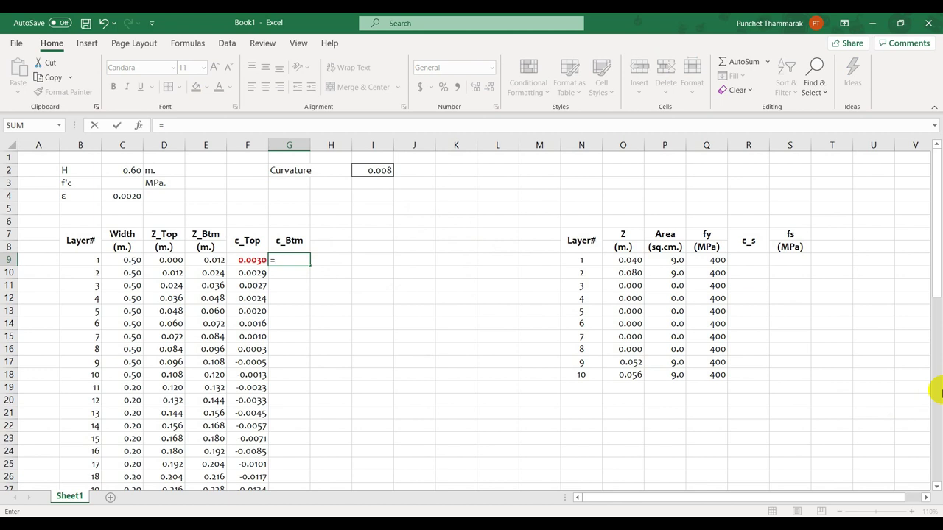
pyautogui.press('Left')
pyautogui.write('-')
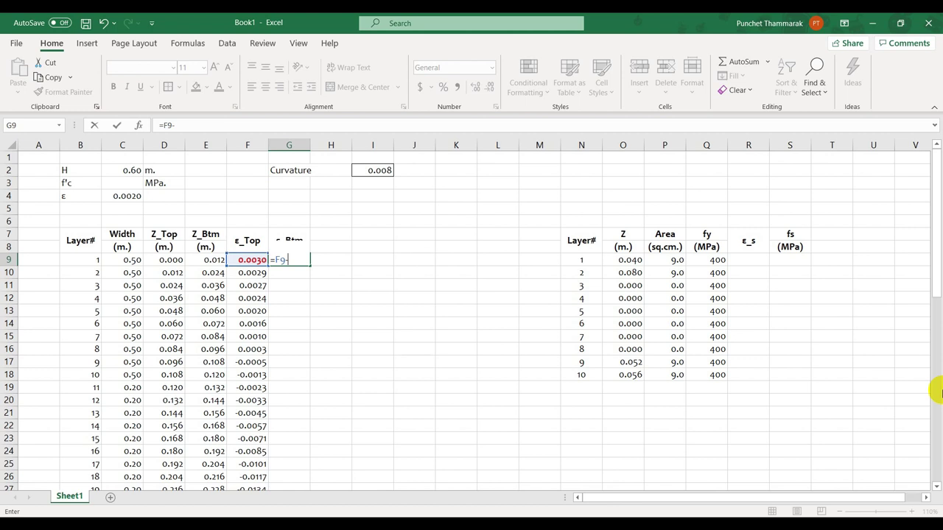
pyautogui.press('Escape')
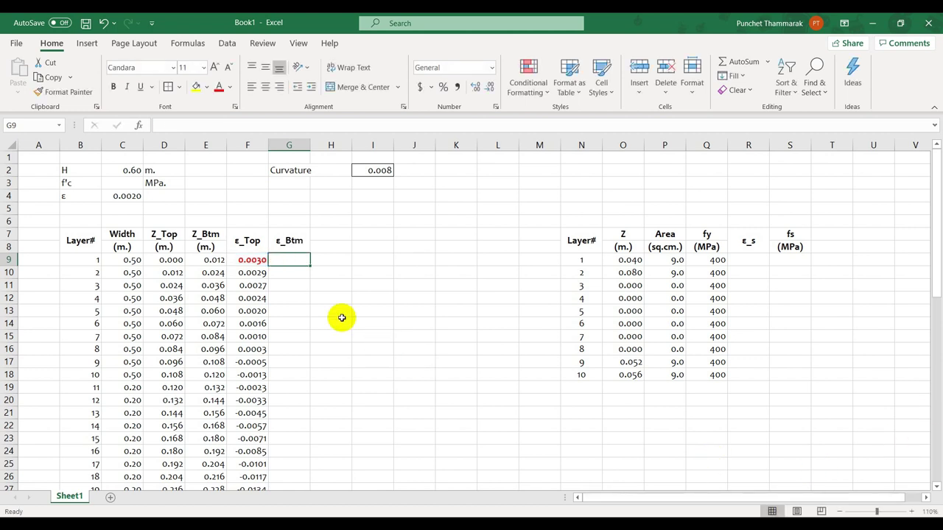
# Step: Correct the ε_Top formula in F10 to =$F$9-$I$2*D10 with an absolute reference to F9
pyautogui.click(248, 287)
pyautogui.press('F2')
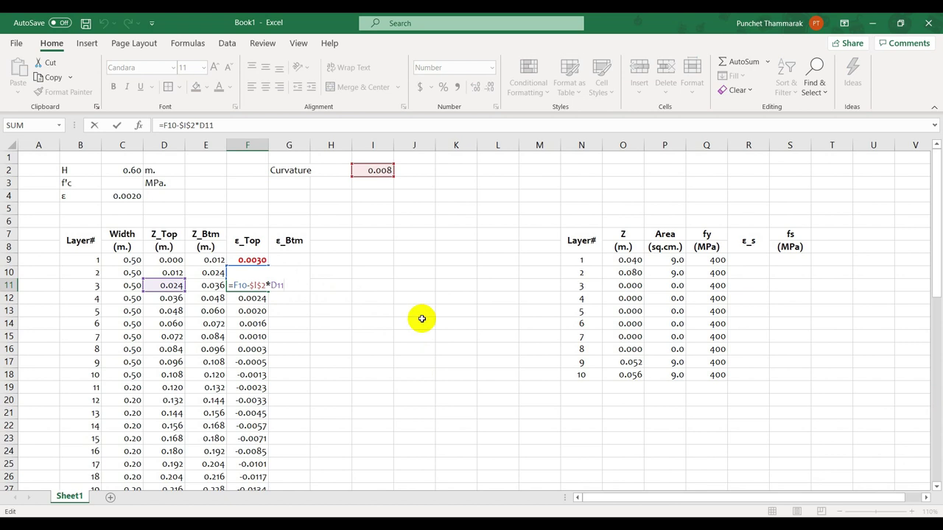
pyautogui.press('Escape')
pyautogui.moveTo(268, 292); pyautogui.dragTo(270, 274)
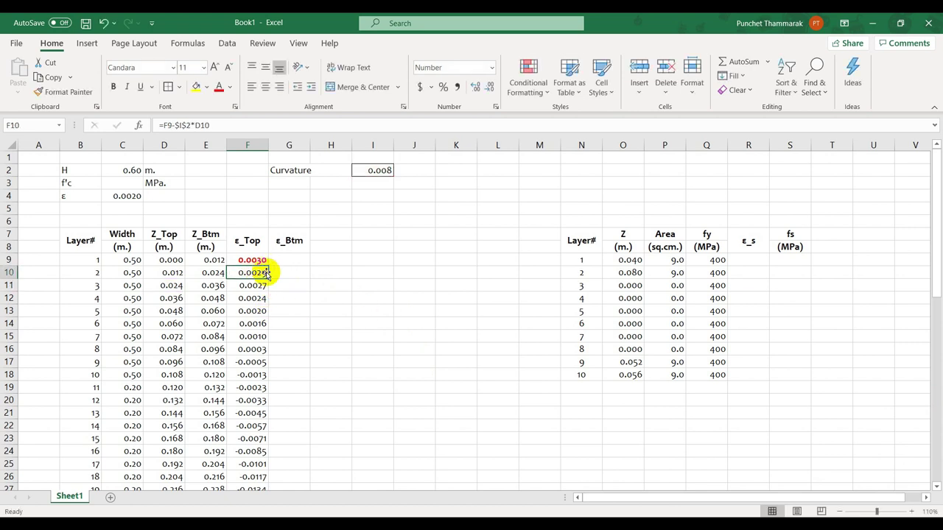
pyautogui.doubleClick(247, 272)
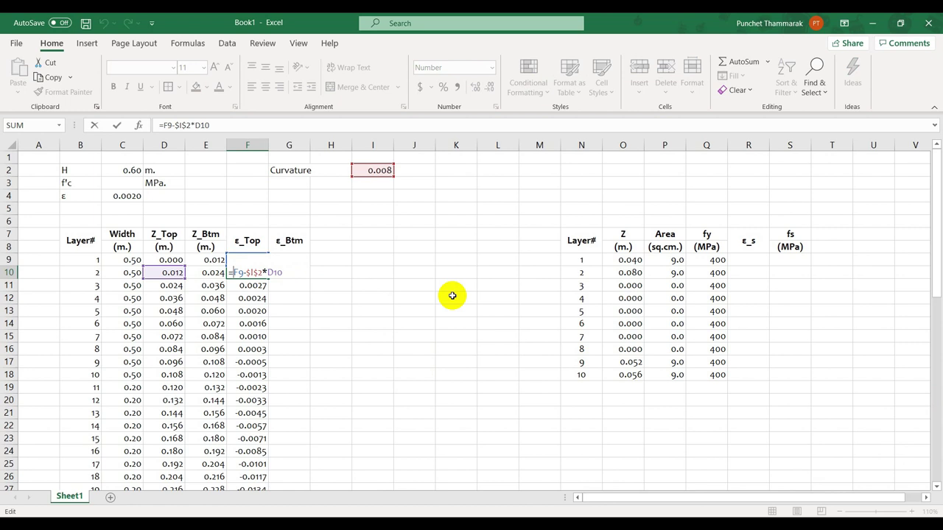
pyautogui.write('$')
pyautogui.press('Right')
pyautogui.write('$')
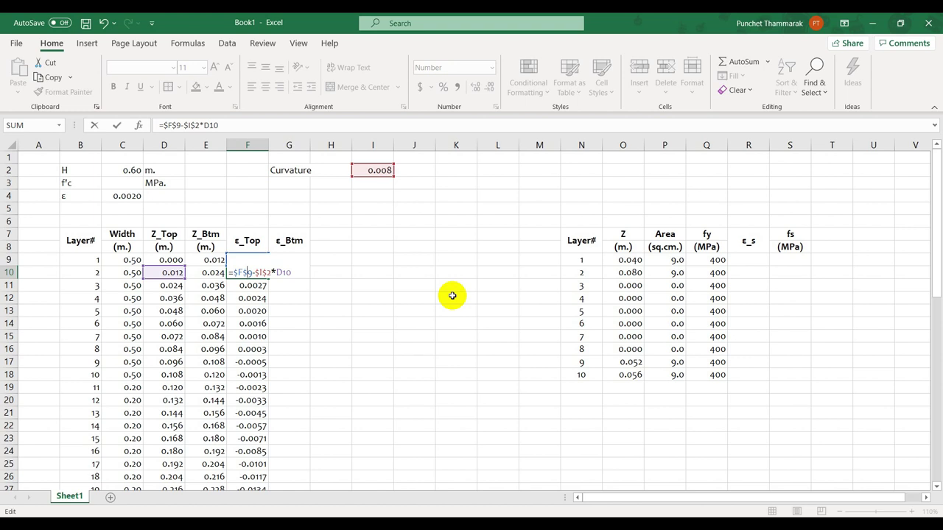
pyautogui.press('Return')
# Step: Fill the corrected F10 formula down the ε_Top column to layer 50
pyautogui.click(262, 272)
pyautogui.doubleClick(269, 279)
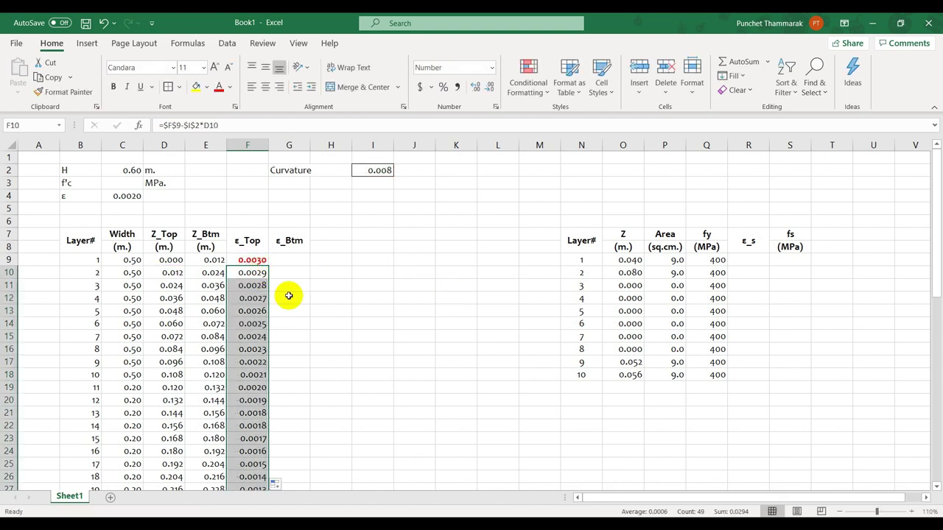
pyautogui.scroll(-13, 291, 298)
pyautogui.scroll(6, 340, 314)
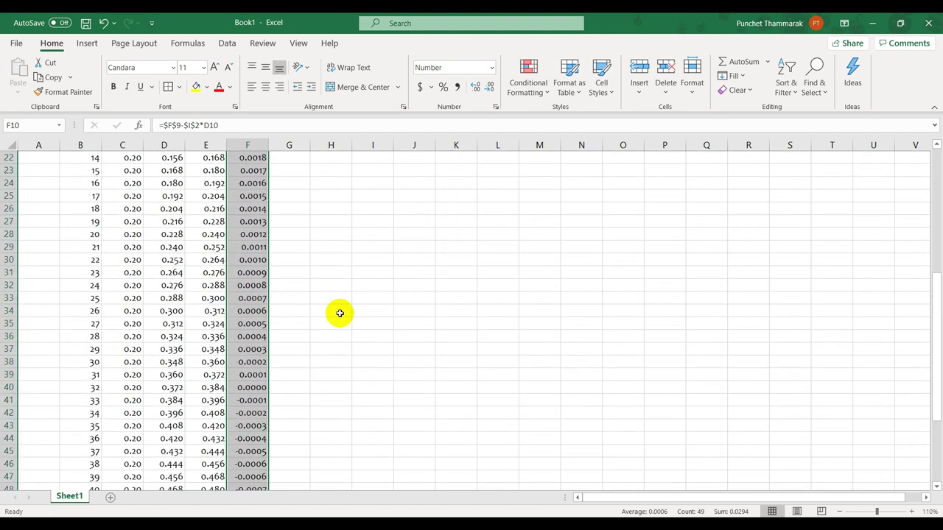
pyautogui.scroll(7, 340, 313)
pyautogui.click(253, 272)
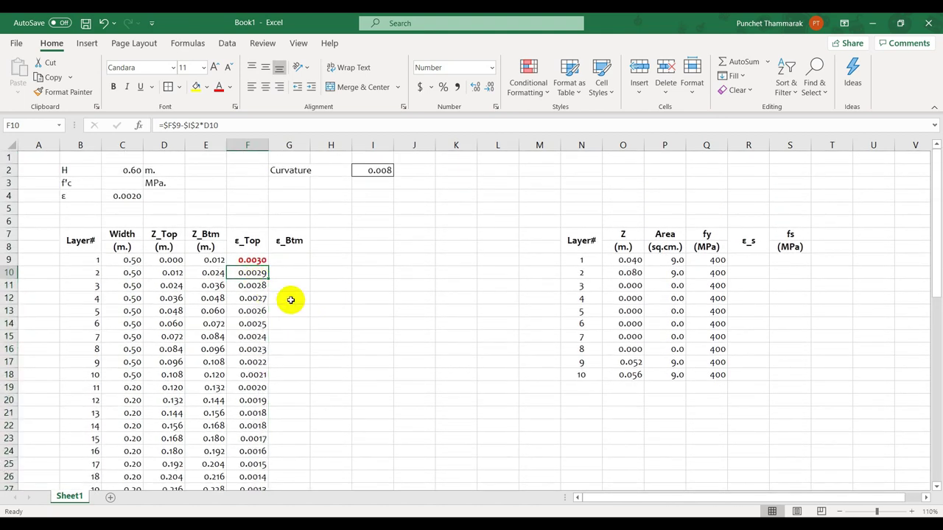
# Step: Check the ε_Top starting value in F9 and the filled formulas in the cells below, down to F14
pyautogui.click(253, 260)
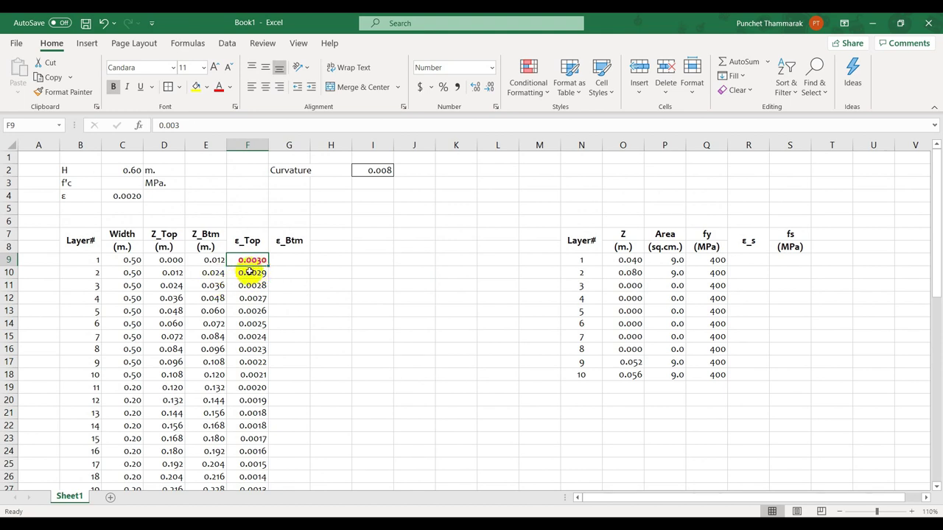
pyautogui.click(251, 273)
pyautogui.click(251, 259)
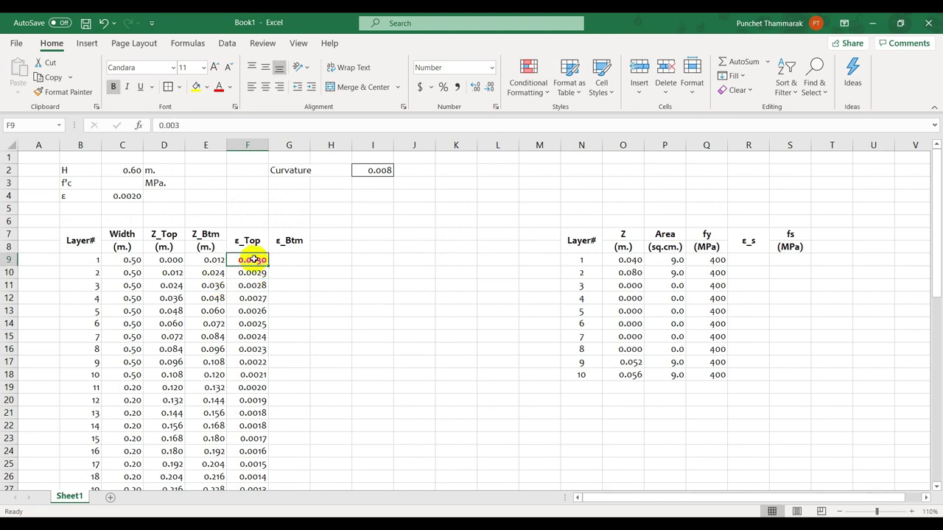
pyautogui.click(250, 284)
pyautogui.click(249, 298)
pyautogui.click(249, 310)
pyautogui.click(249, 261)
pyautogui.click(251, 324)
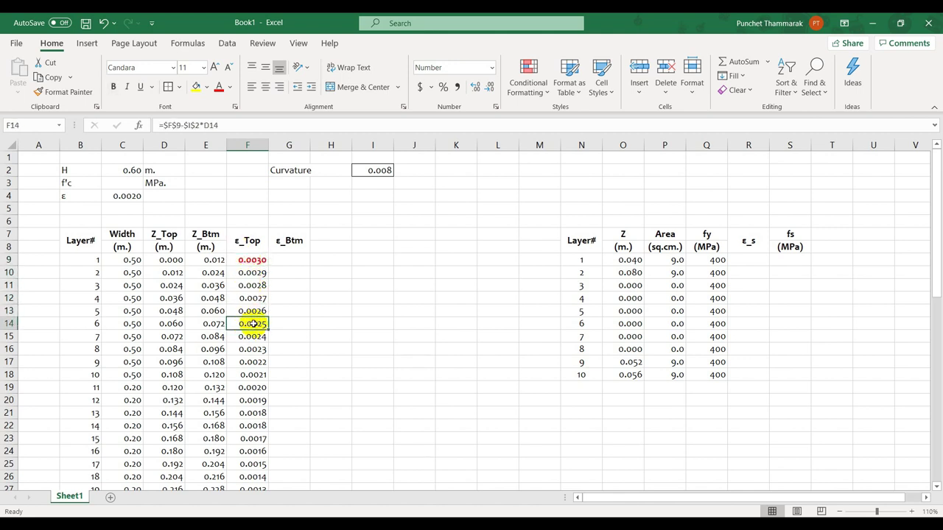
pyautogui.doubleClick(255, 326)
pyautogui.press('Return')
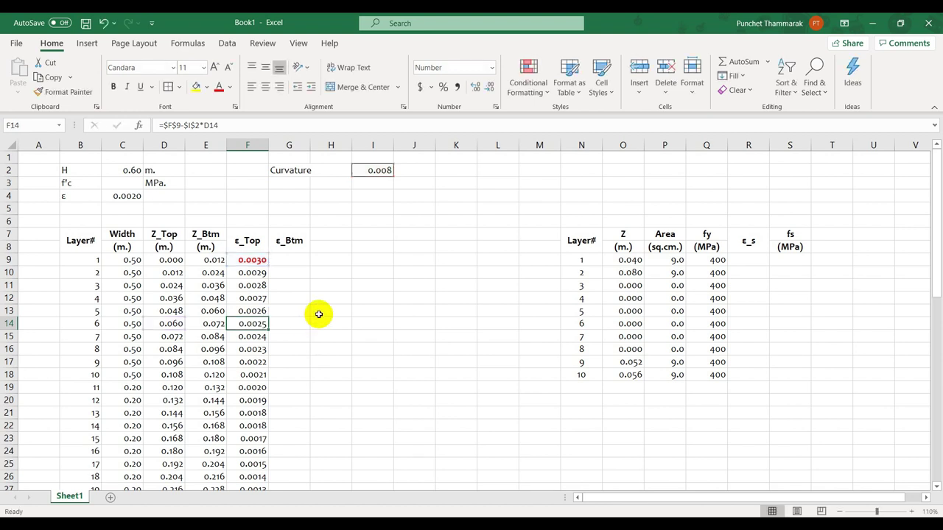
# Step: Enter the ε_Btm formula =$F$9-$I$2*E9 in G9 for layer 1
pyautogui.click(291, 263)
pyautogui.write('=')
pyautogui.press('Left')
pyautogui.write('-')
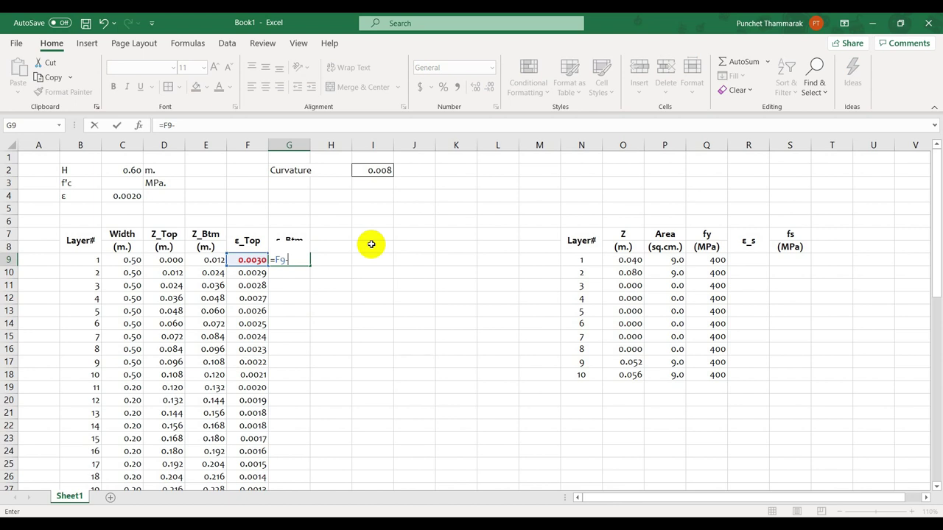
pyautogui.click(381, 170)
pyautogui.write('*')
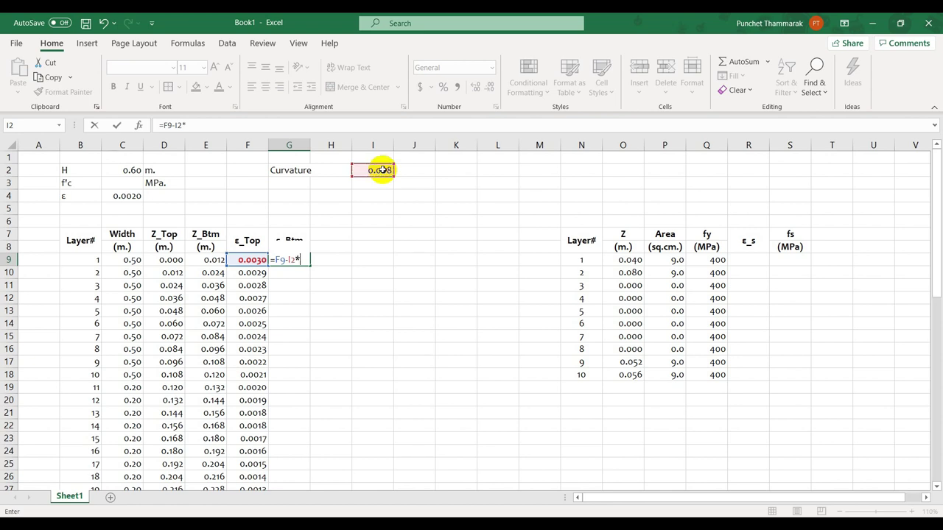
pyautogui.click(214, 260)
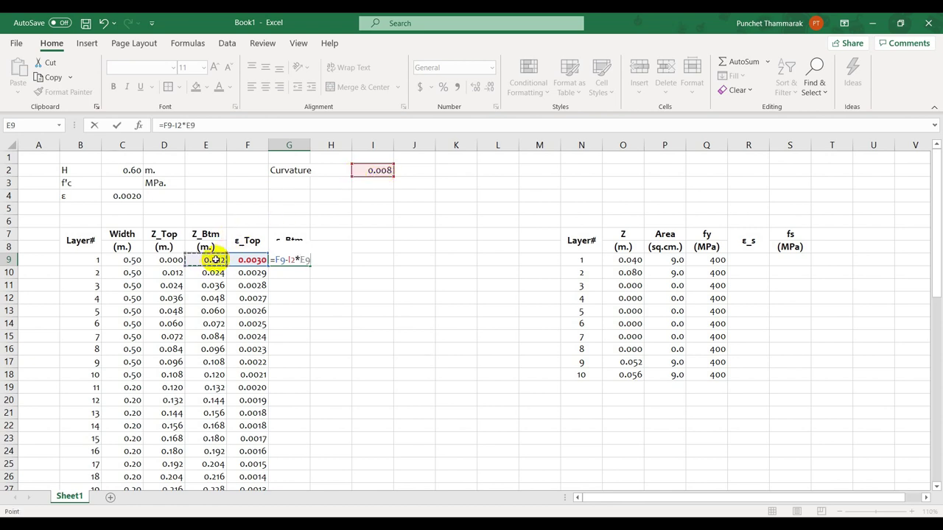
pyautogui.click(275, 259)
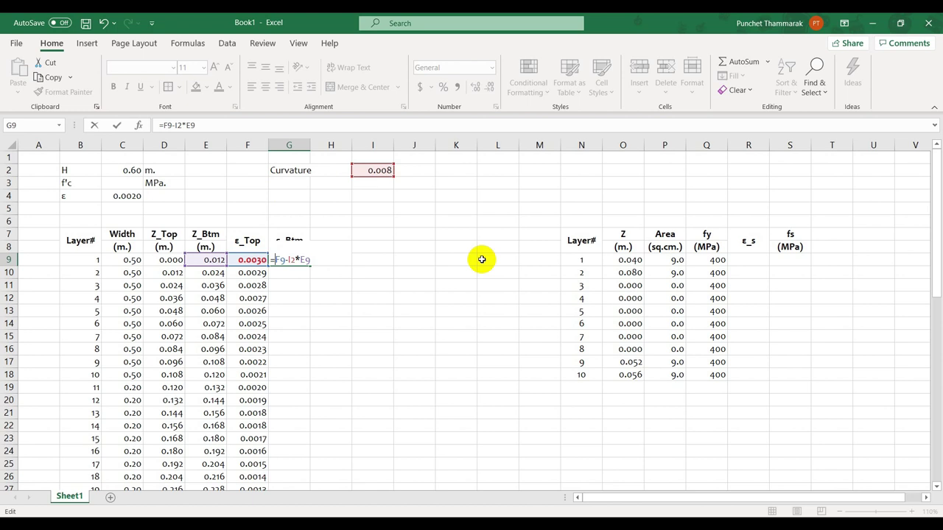
pyautogui.write('$F$9-')
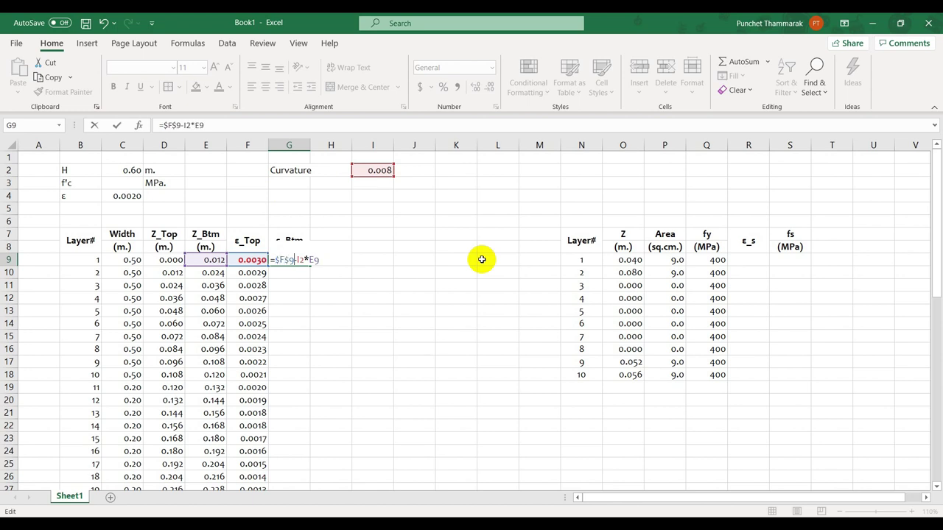
pyautogui.write('$I$')
pyautogui.press('Return')
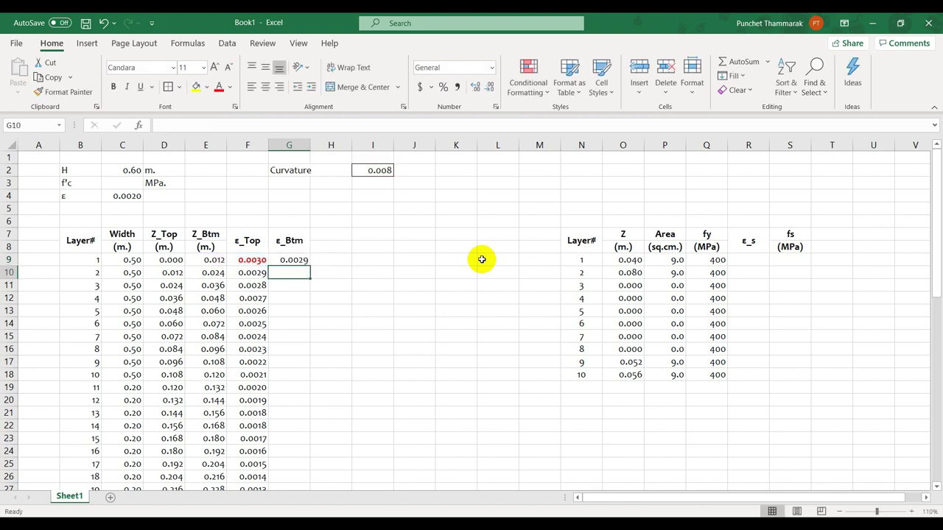
# Step: Fill the G9 formula down the ε_Btm column to layer 50
pyautogui.click(302, 260)
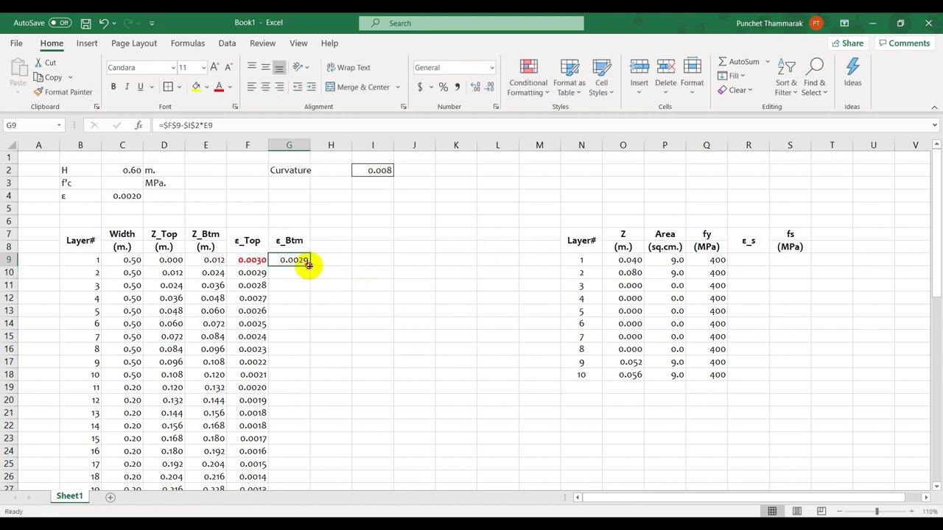
pyautogui.doubleClick(310, 266)
pyautogui.scroll(-4, 335, 277)
pyautogui.scroll(-1, 335, 277)
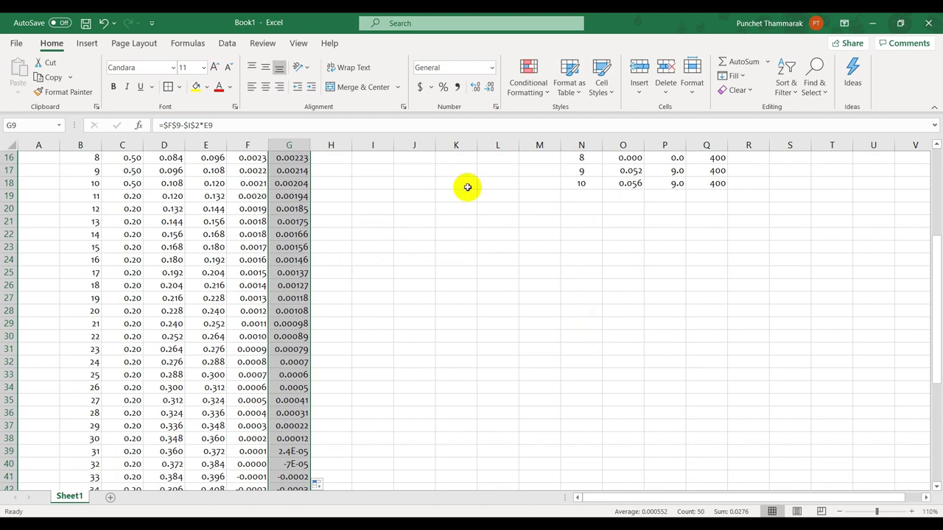
# Step: Format the ε_Btm values in G9:G58 with four decimal places and review the column down to layer 50
pyautogui.click(490, 87)
pyautogui.click(476, 87)
pyautogui.scroll(-5, 430, 224)
pyautogui.scroll(-8, 429, 224)
pyautogui.scroll(3, 429, 224)
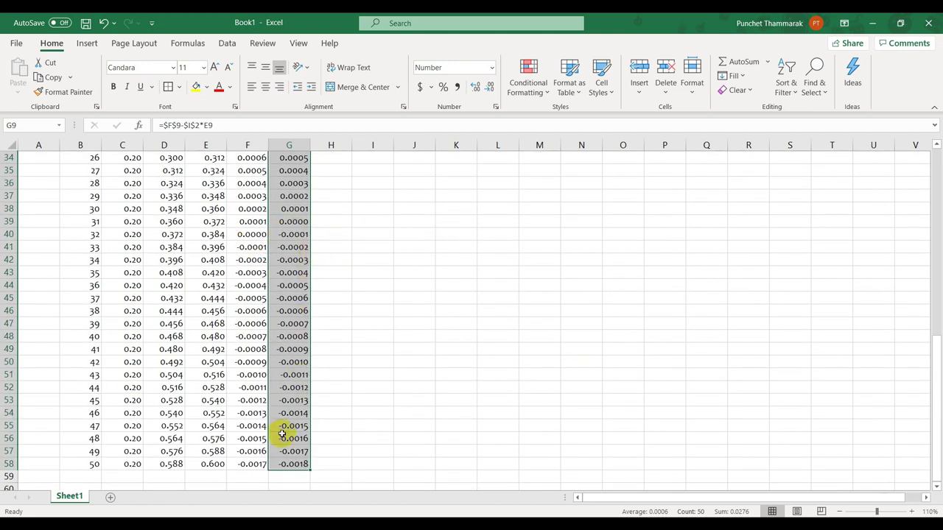
pyautogui.scroll(1, 293, 401)
pyautogui.scroll(11, 292, 402)
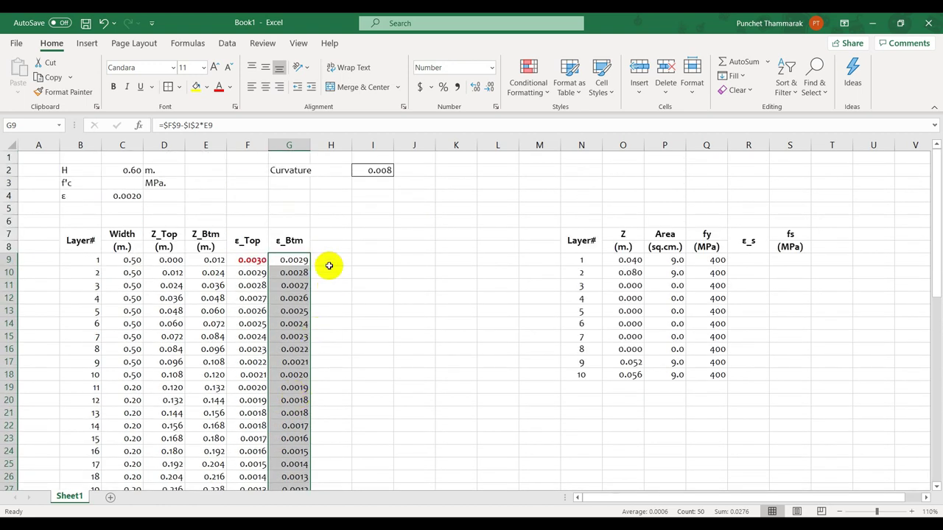
pyautogui.scroll(-11, 304, 258)
pyautogui.scroll(11, 304, 258)
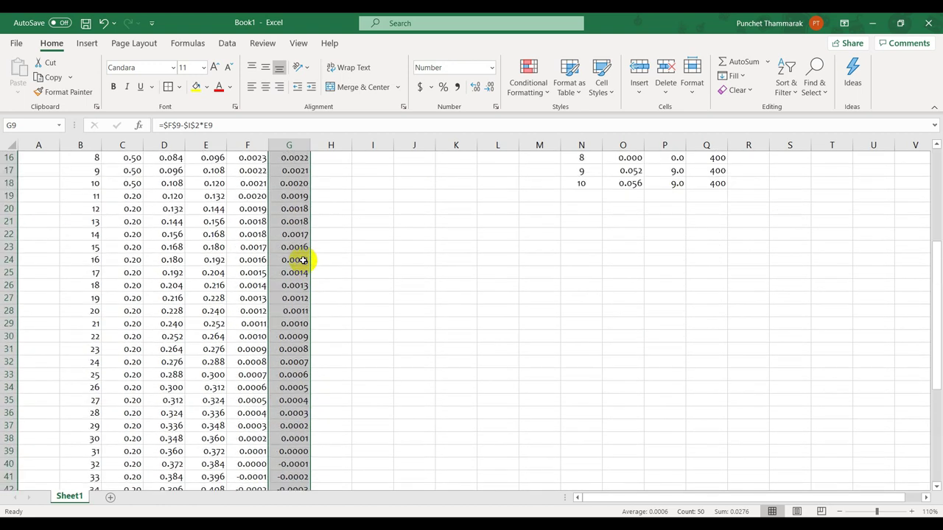
# Step: Highlight the layer 1 ε_Top input value in F9 with a yellow fill
pyautogui.click(248, 258)
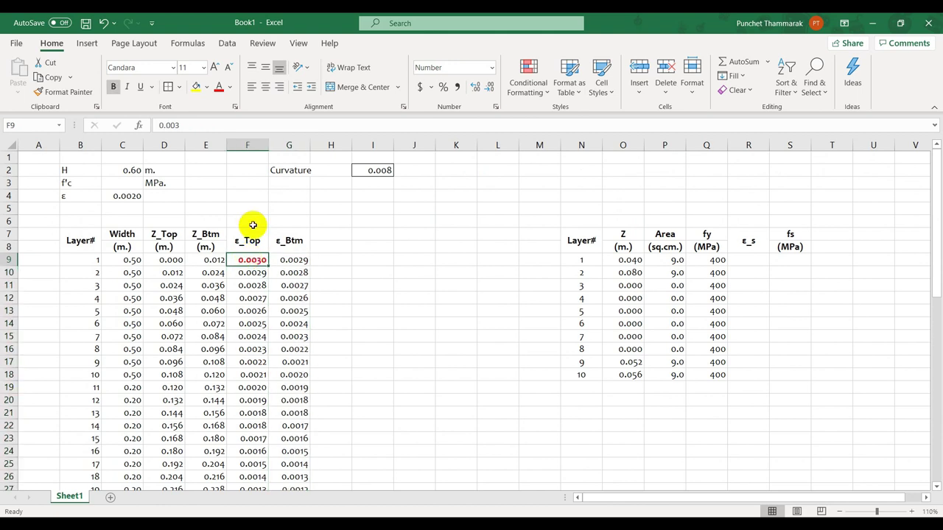
pyautogui.click(199, 89)
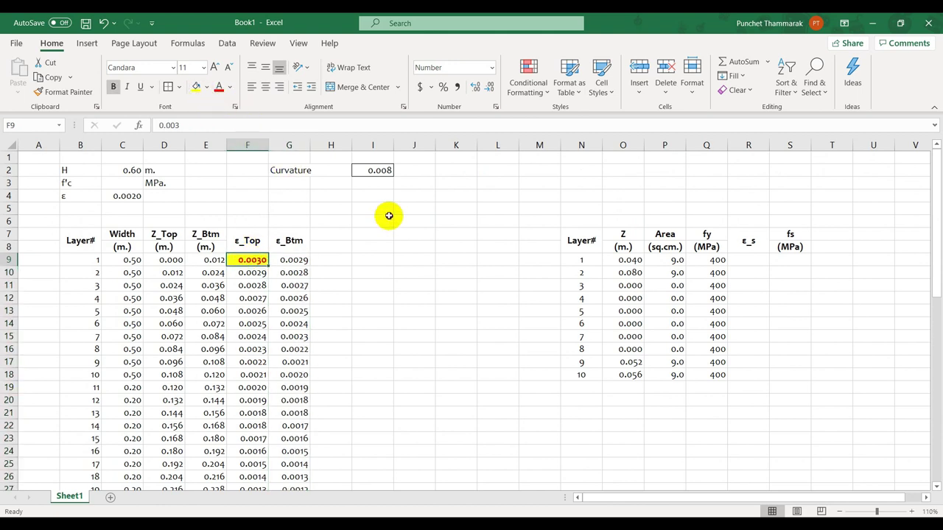
pyautogui.click(386, 218)
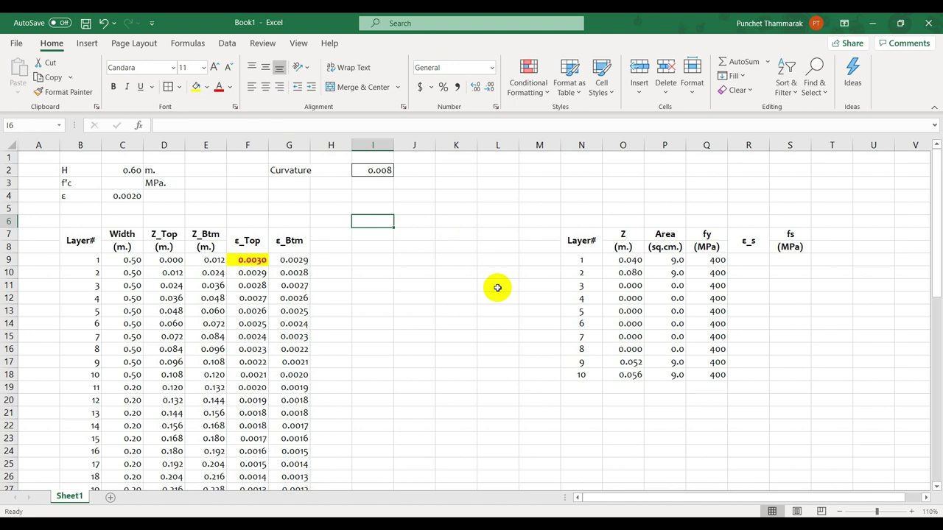
# Step: Enter the label Axial Force in G3 below the Curvature label
pyautogui.click(290, 184)
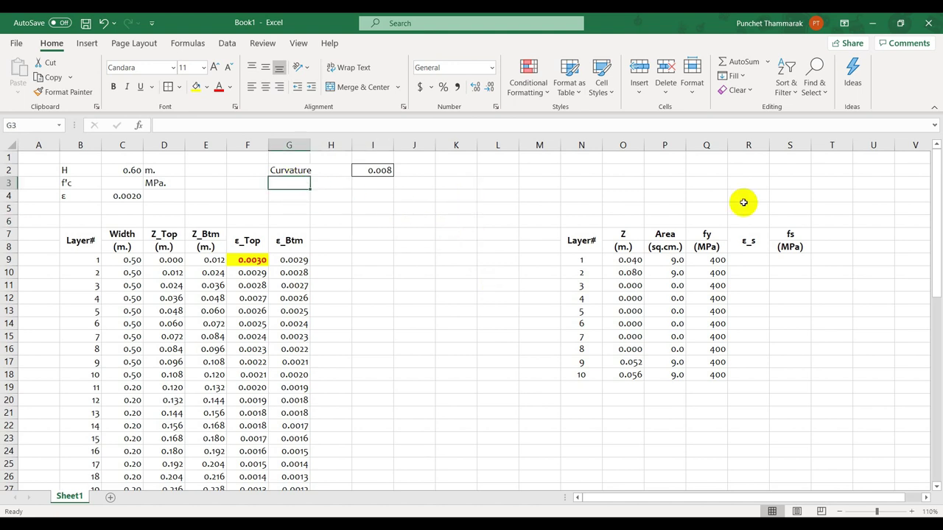
pyautogui.write('Axial ')
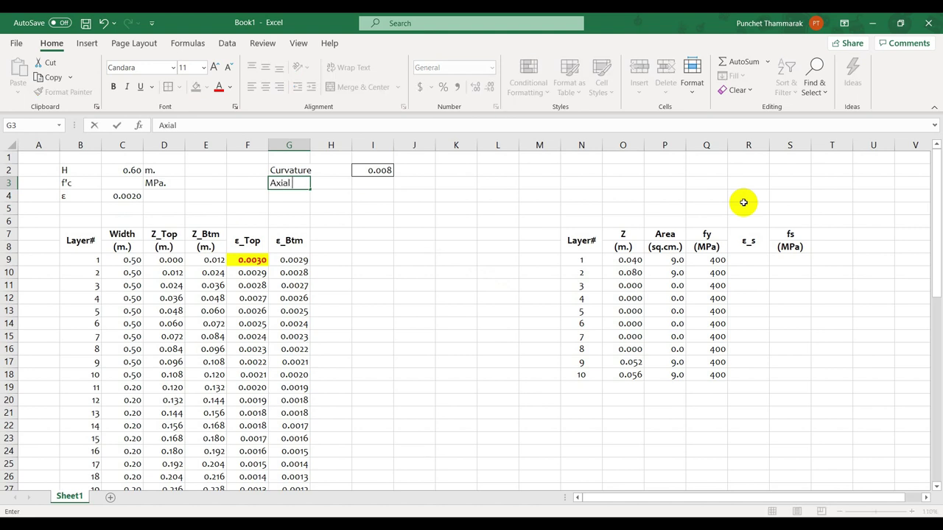
pyautogui.write('Force')
pyautogui.press('Return')
# Step: Put a border around the axial force cell I3 and enter the unit N in J3
pyautogui.press('Right')
pyautogui.press('Right')
pyautogui.press('Up')
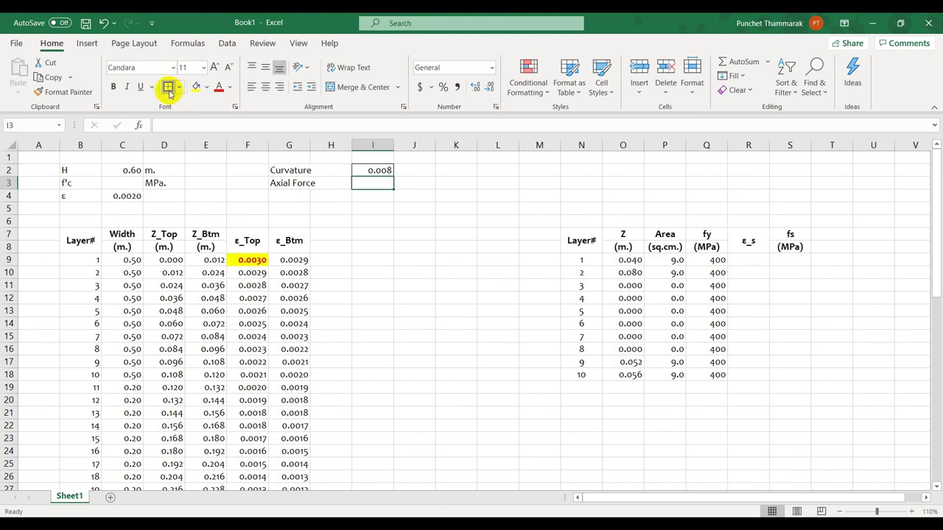
pyautogui.click(407, 181)
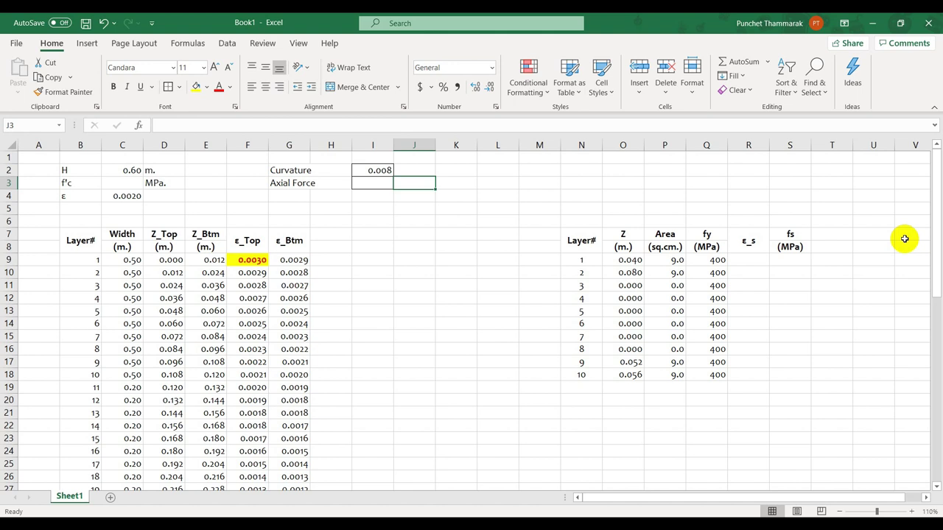
pyautogui.write('N')
pyautogui.press('Return')
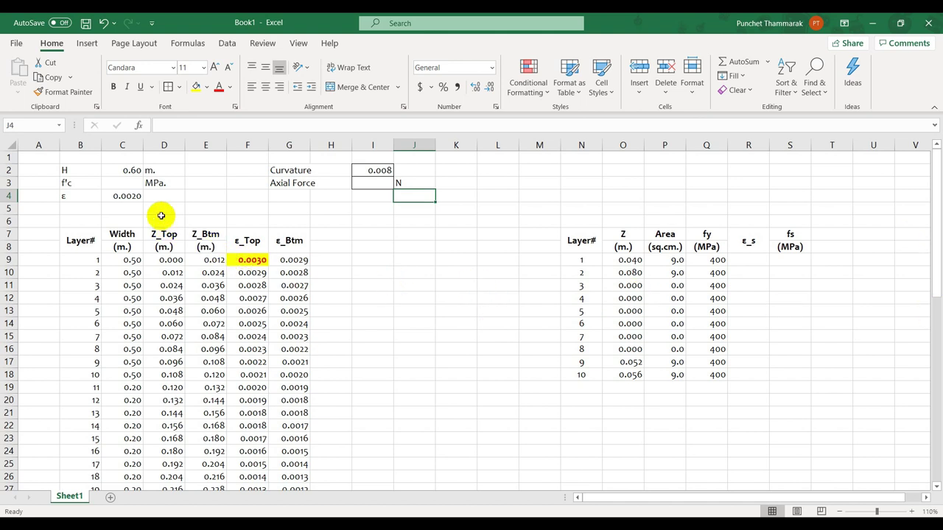
# Step: Set the concrete strength f'c in C3 to 35 MPa
pyautogui.click(136, 183)
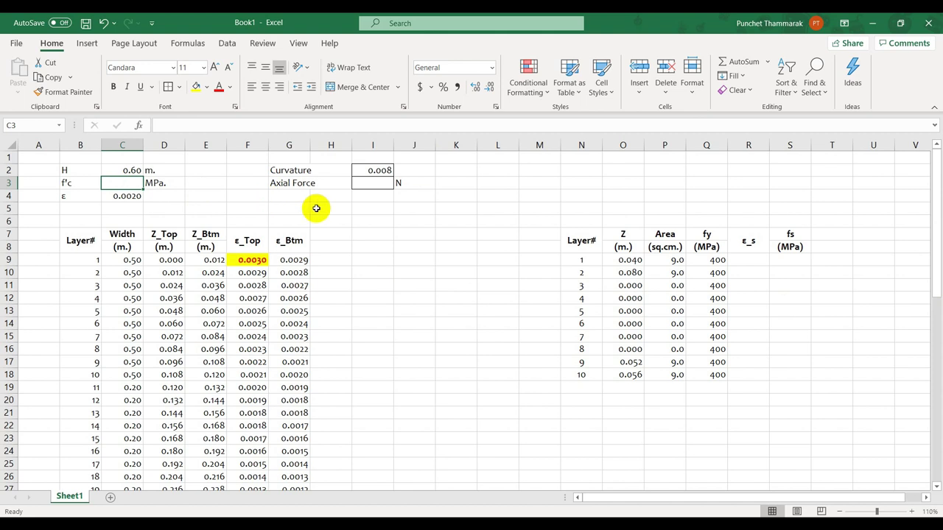
pyautogui.write('35')
pyautogui.press('Return')
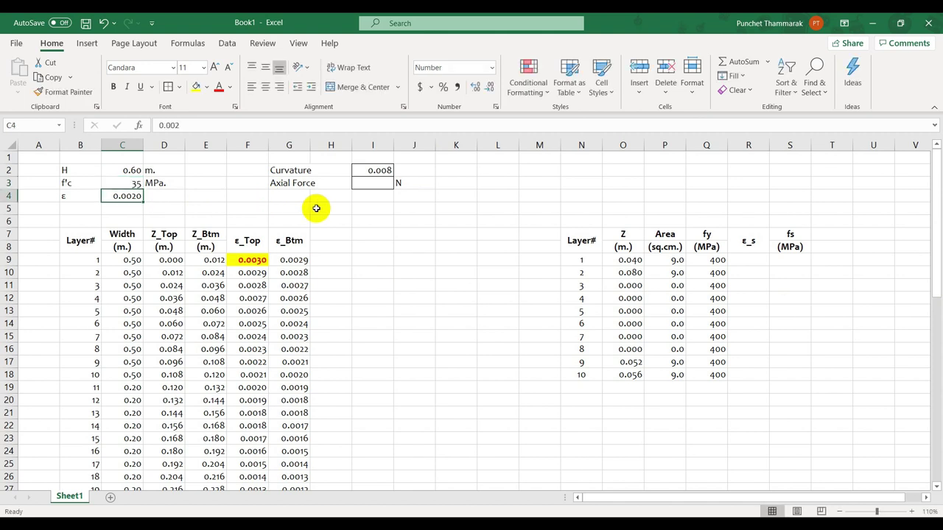
# Step: Add borders to every cell of the H, f'c and ε input values in C2:C4
pyautogui.moveTo(131, 170); pyautogui.dragTo(127, 196)
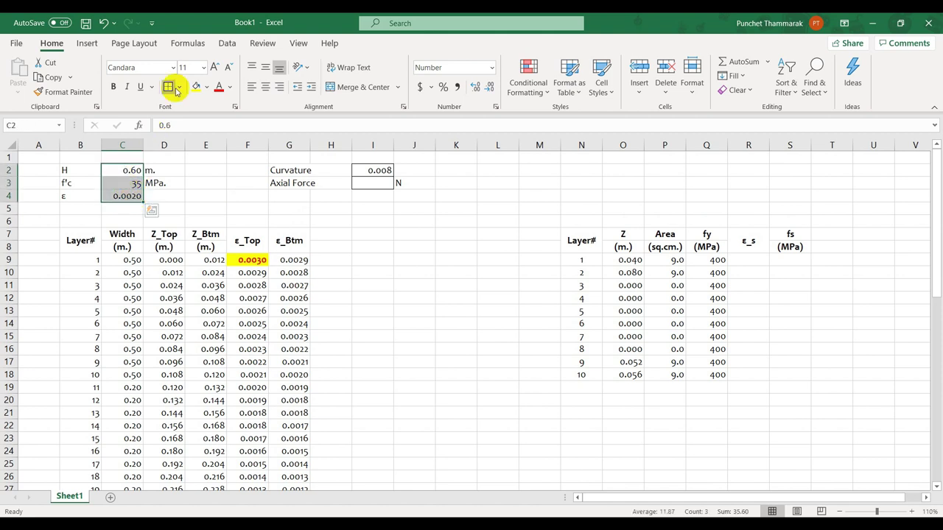
pyautogui.click(177, 88)
pyautogui.click(200, 215)
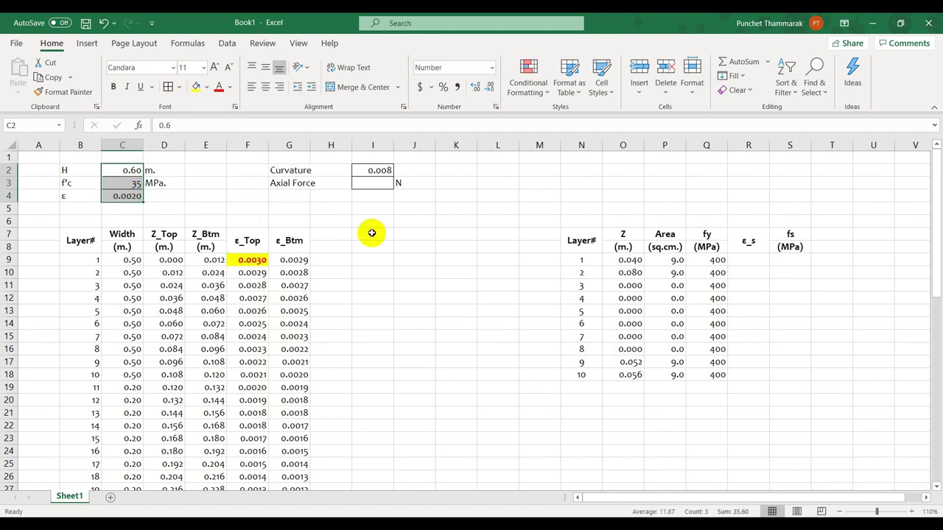
pyautogui.click(372, 233)
pyautogui.click(513, 225)
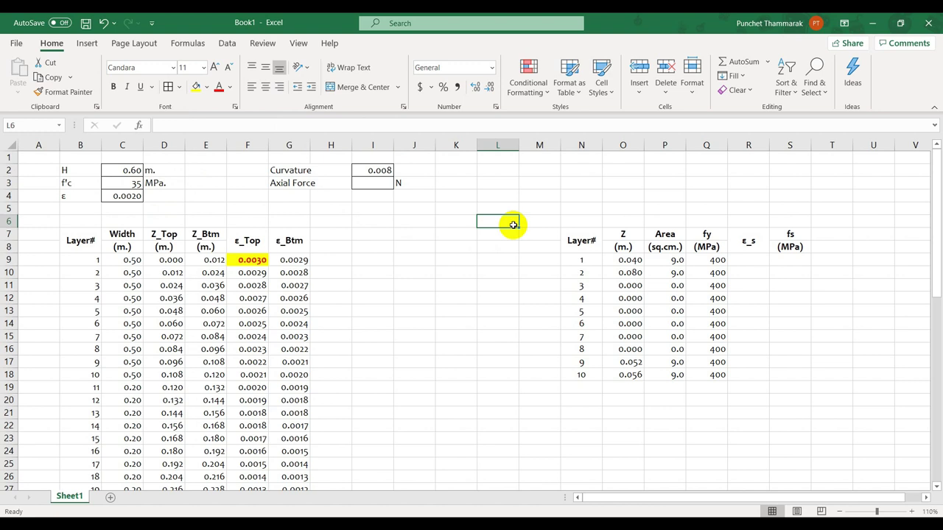
# Step: Enter the steel strain formula =F9-I2*O9 in R9 for layer 1, using the top strain, curvature and layer depth
pyautogui.click(741, 260)
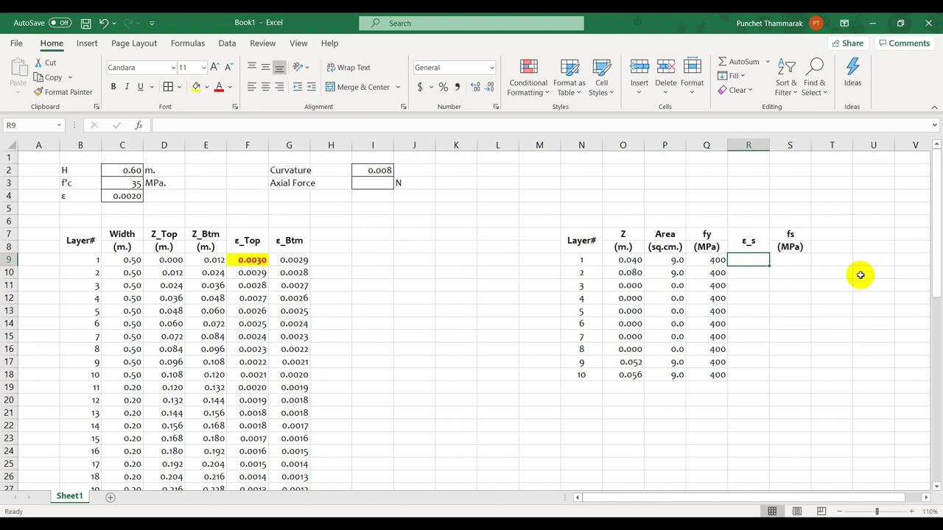
pyautogui.write('=')
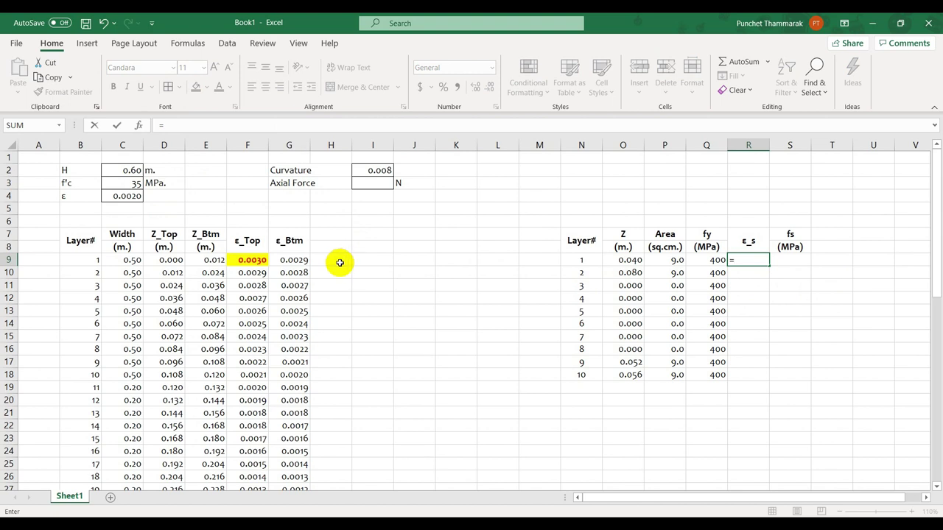
pyautogui.click(248, 259)
pyautogui.write('-')
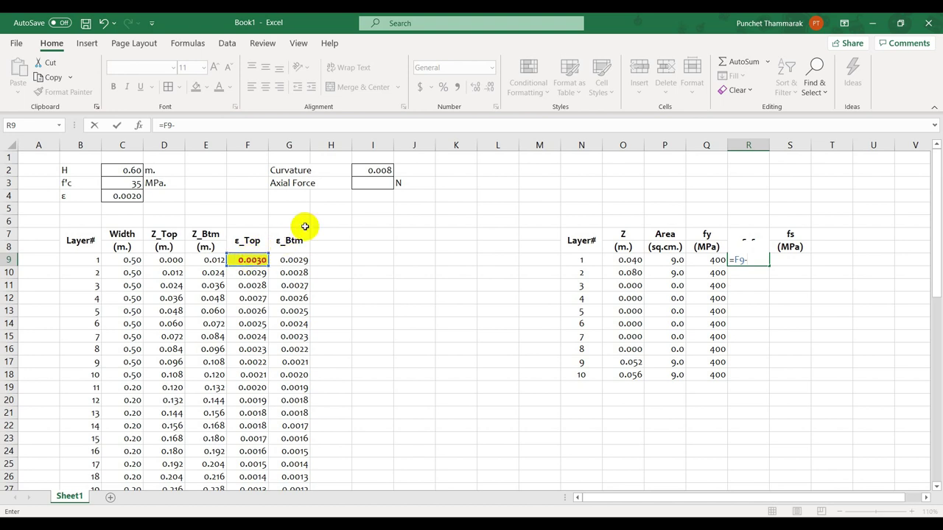
pyautogui.click(369, 169)
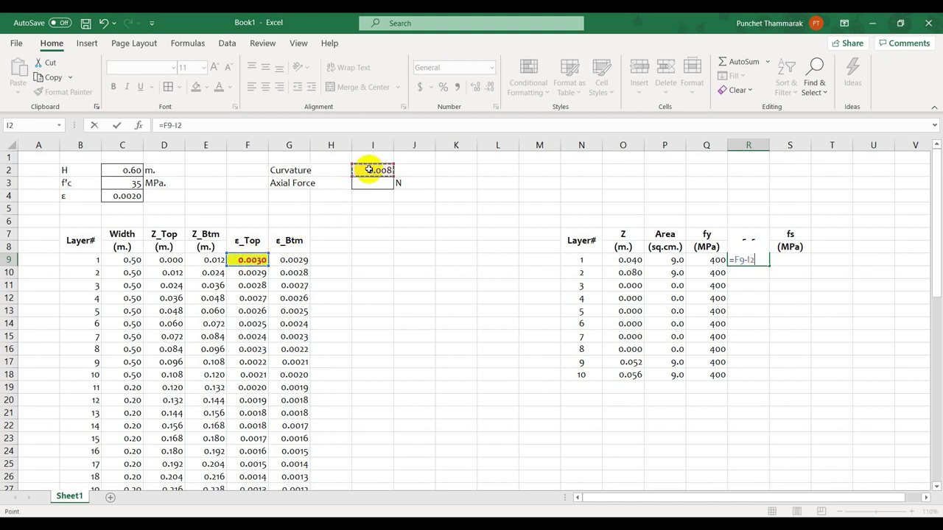
pyautogui.write('*')
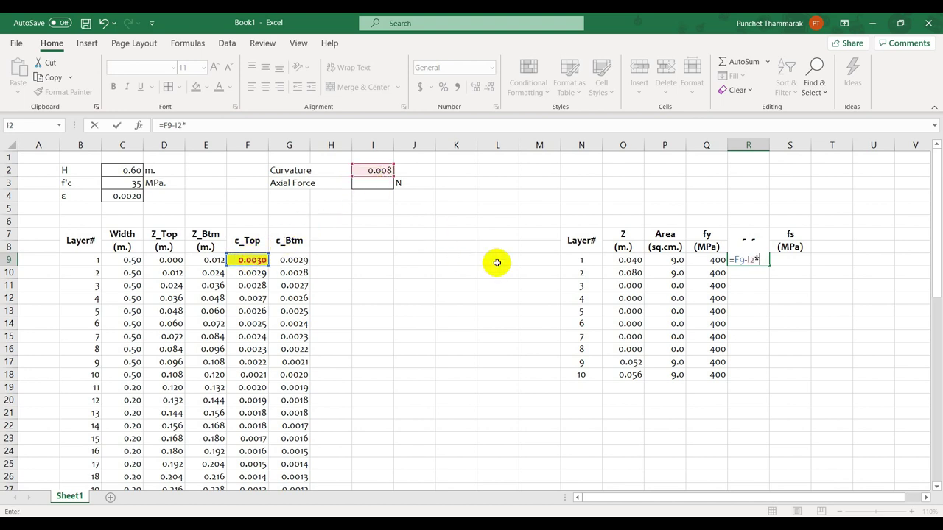
pyautogui.click(625, 262)
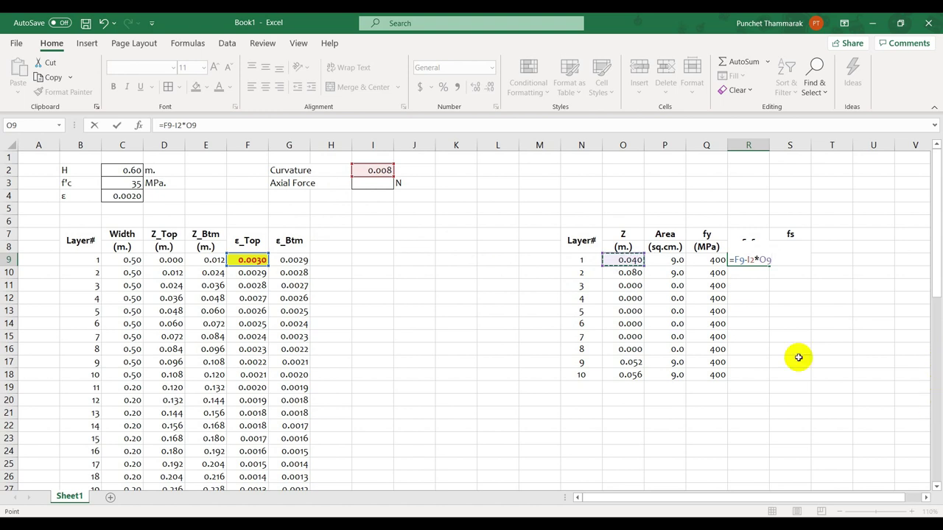
# Step: Make the F9 and I2 references in the R9 formula absolute and fill the ε_s formula down to R18
pyautogui.click(737, 260)
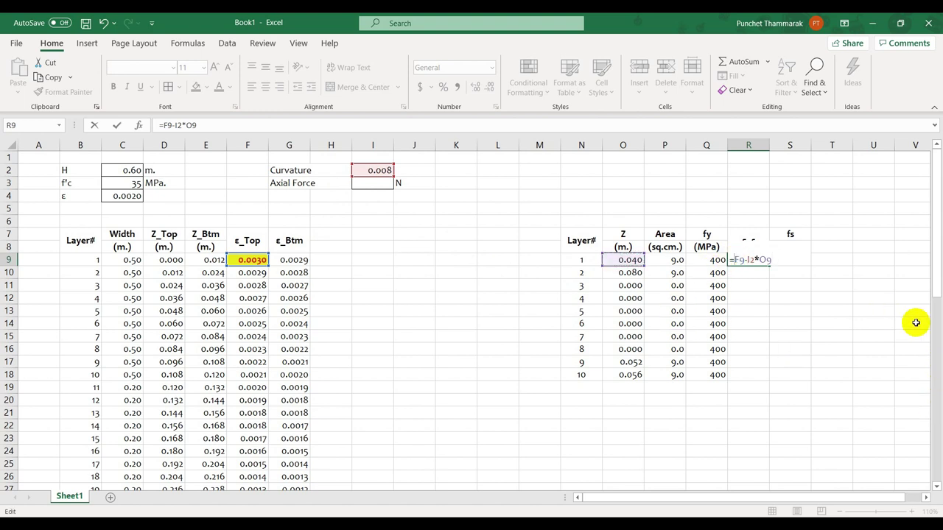
pyautogui.write('$F')
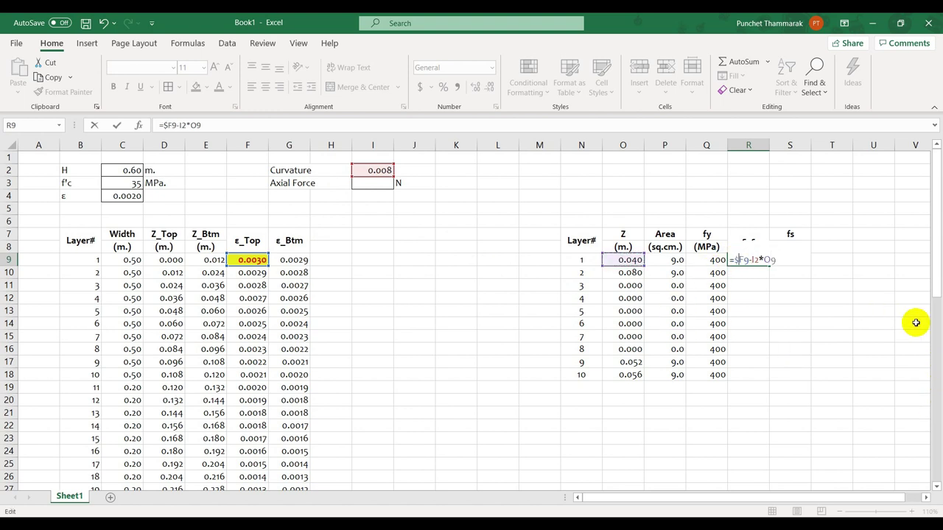
pyautogui.write('$')
pyautogui.press('Right')
pyautogui.press('Right')
pyautogui.write('$')
pyautogui.press('Right')
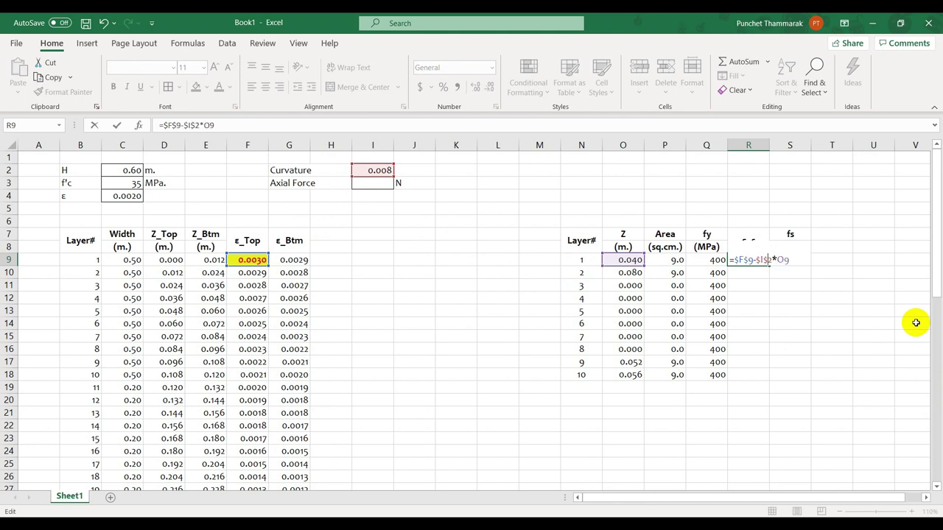
pyautogui.write('$')
pyautogui.press('Return')
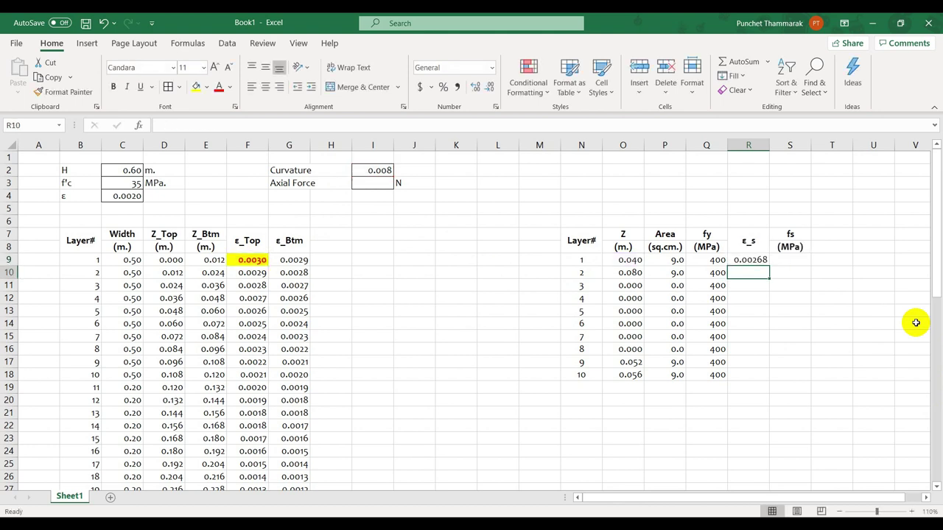
pyautogui.click(754, 258)
pyautogui.doubleClick(770, 267)
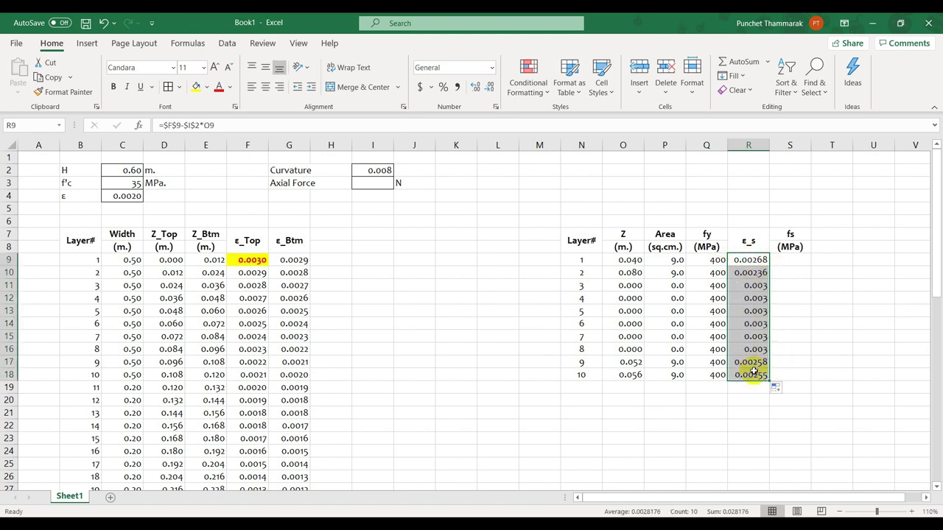
# Step: Compare the layer 9 steel strain in R17 with the strains of the lowest concrete layers
pyautogui.click(753, 361)
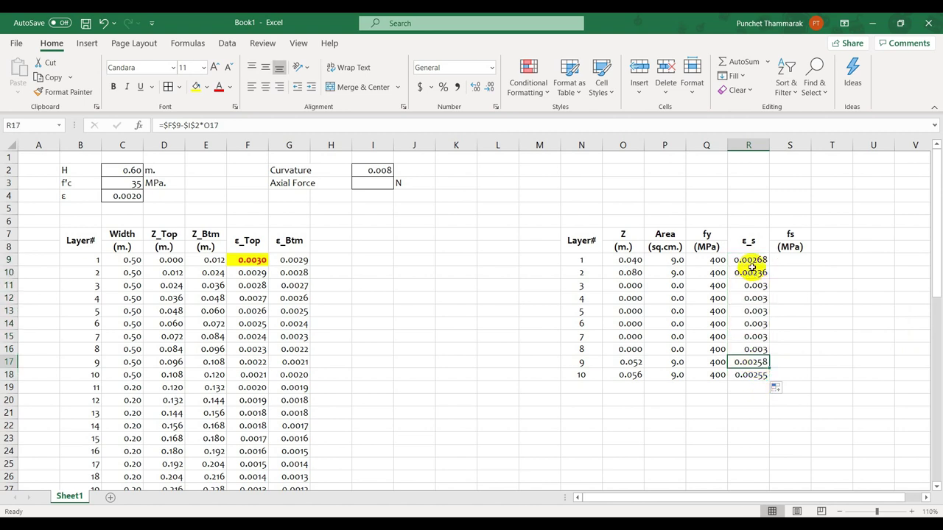
pyautogui.doubleClick(772, 361)
pyautogui.press('Escape')
pyautogui.scroll(-11, 472, 421)
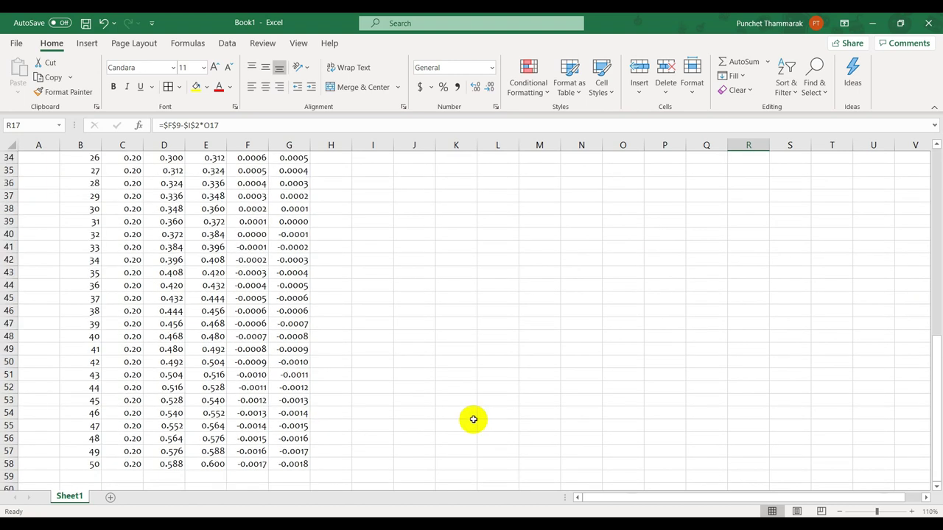
pyautogui.scroll(10, 472, 421)
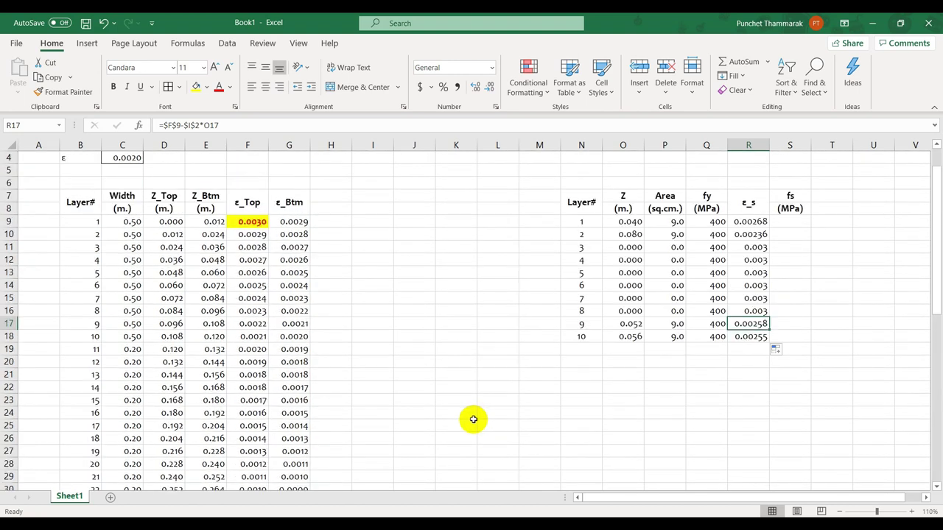
pyautogui.scroll(-10, 606, 355)
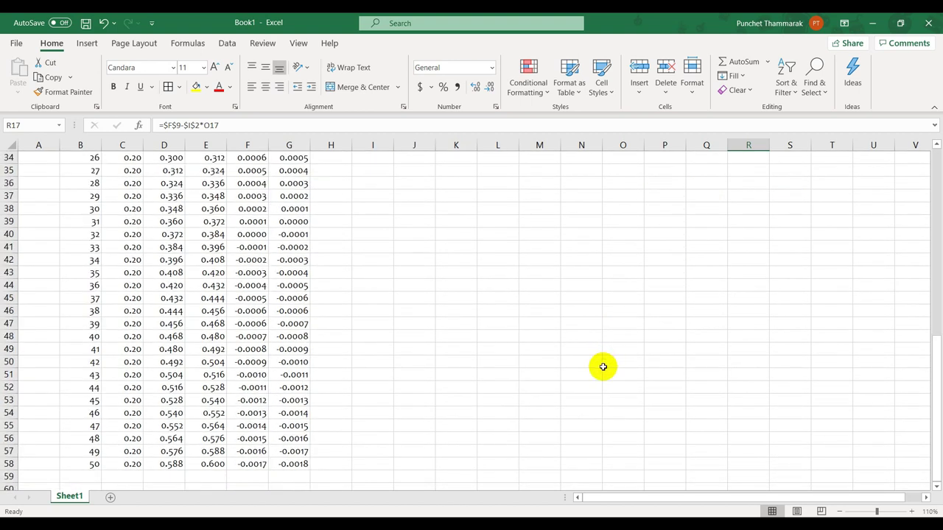
pyautogui.scroll(1, 502, 406)
pyautogui.scroll(11, 502, 406)
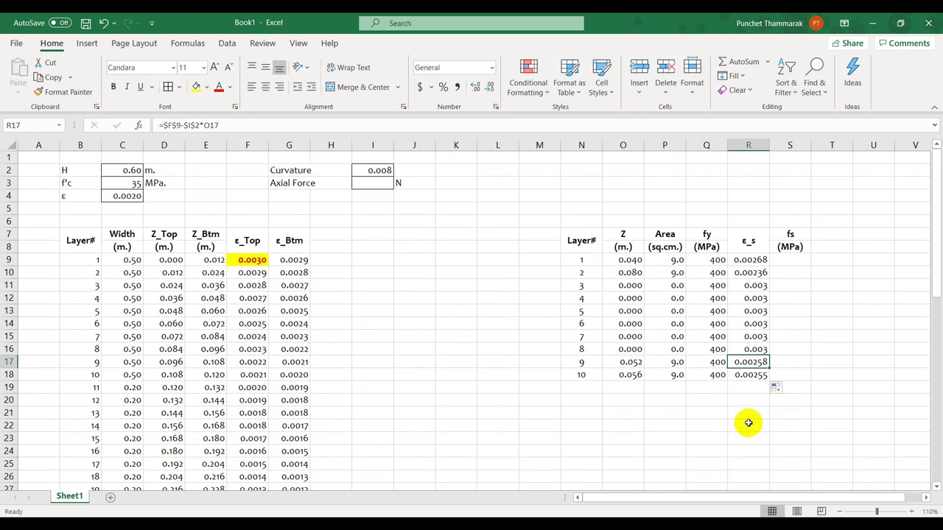
# Step: Check the layer 9 depth in O17 and the strain formula in R17 against the concrete layer depths
pyautogui.click(630, 361)
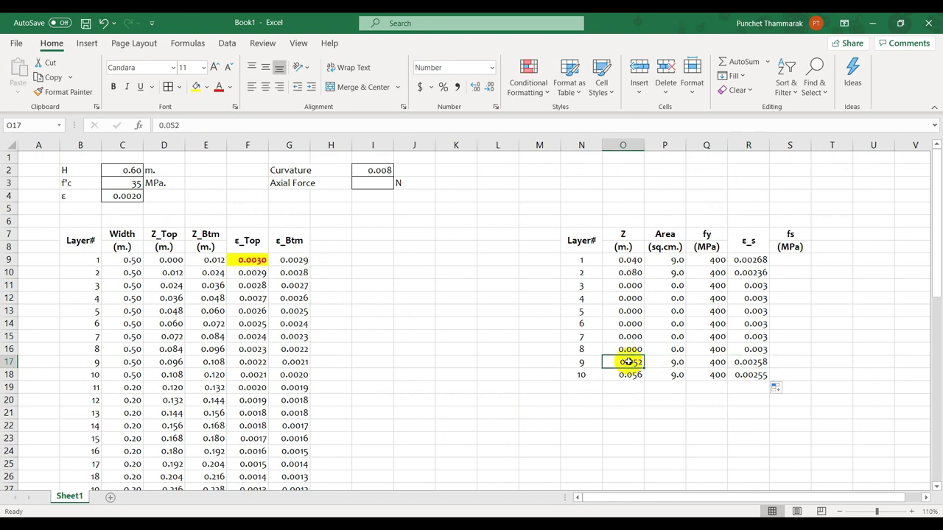
pyautogui.click(749, 360)
pyautogui.press('F2')
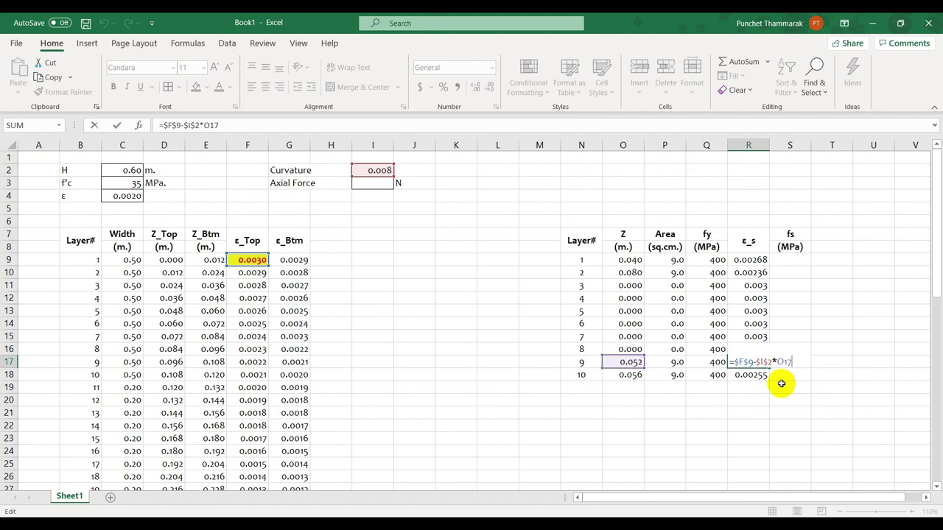
pyautogui.hotkey('ctrl', 'Return')
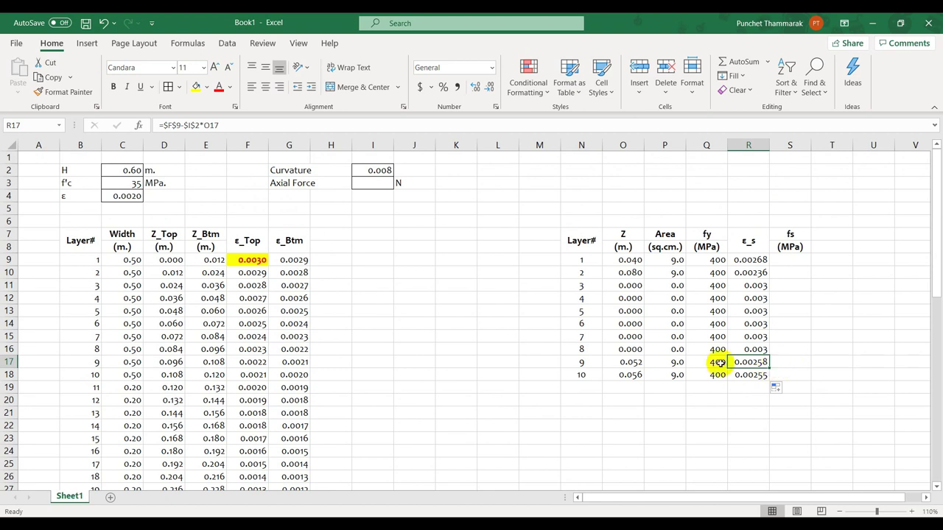
pyautogui.click(640, 364)
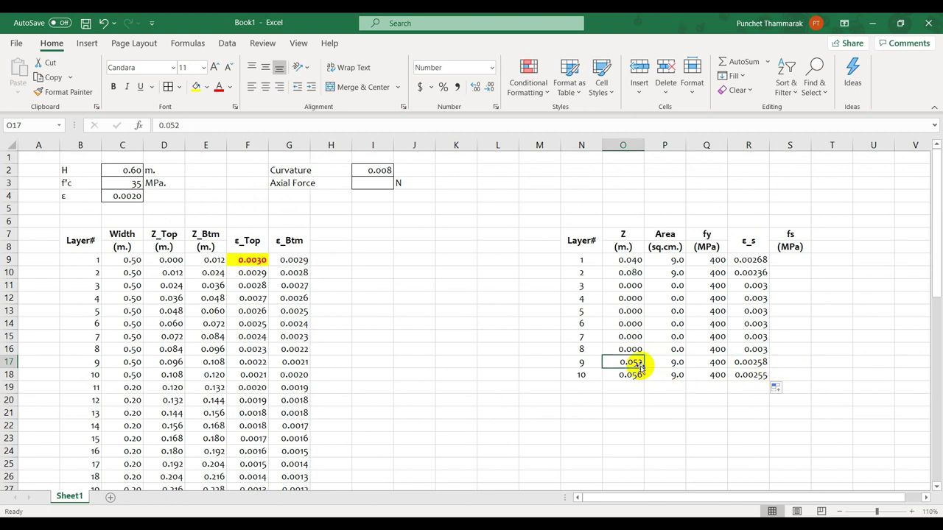
pyautogui.scroll(-12, 221, 332)
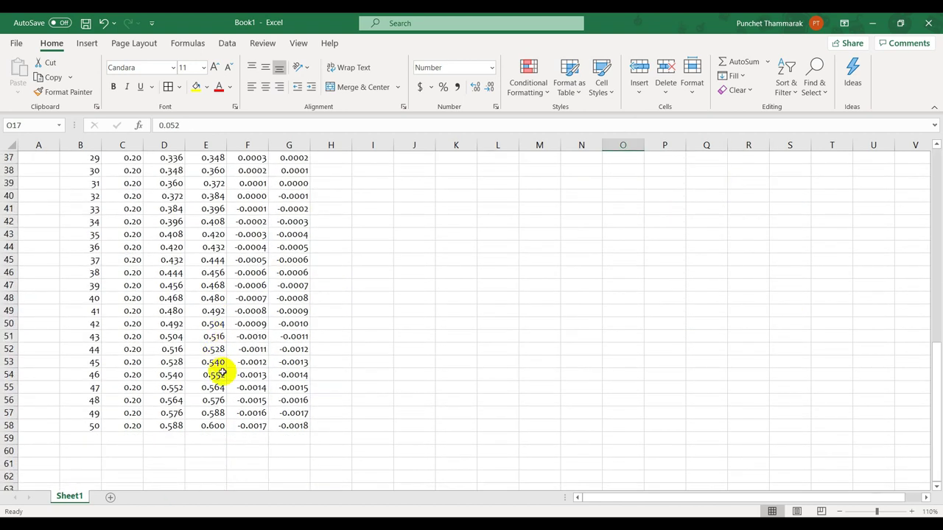
pyautogui.scroll(12, 217, 372)
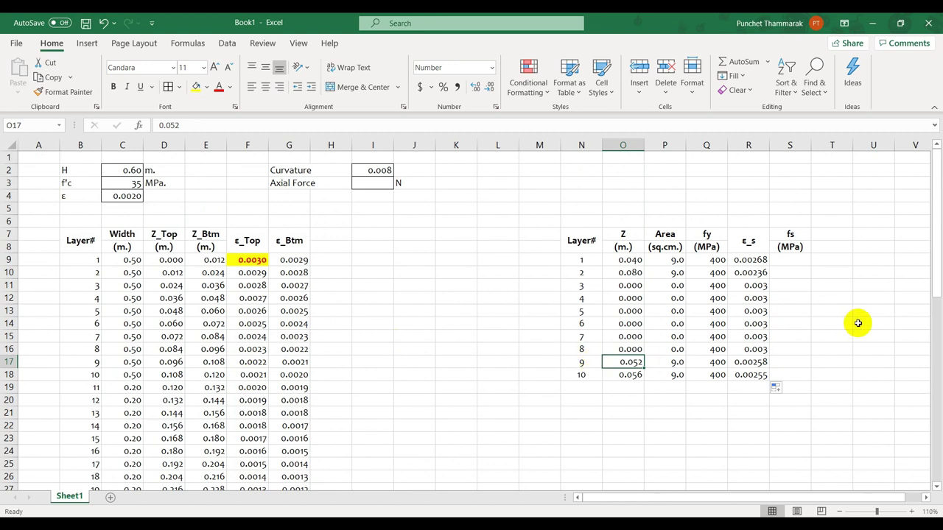
# Step: Correct the steel depths Z of layers 9 and 10 to 0.52 m and 0.56 m
pyautogui.press('F2')
pyautogui.press('Left')
pyautogui.press('Left')
pyautogui.press('Left')
pyautogui.press('Delete')
pyautogui.press('Return')
pyautogui.press('F2')
pyautogui.press('Left')
pyautogui.press('Left')
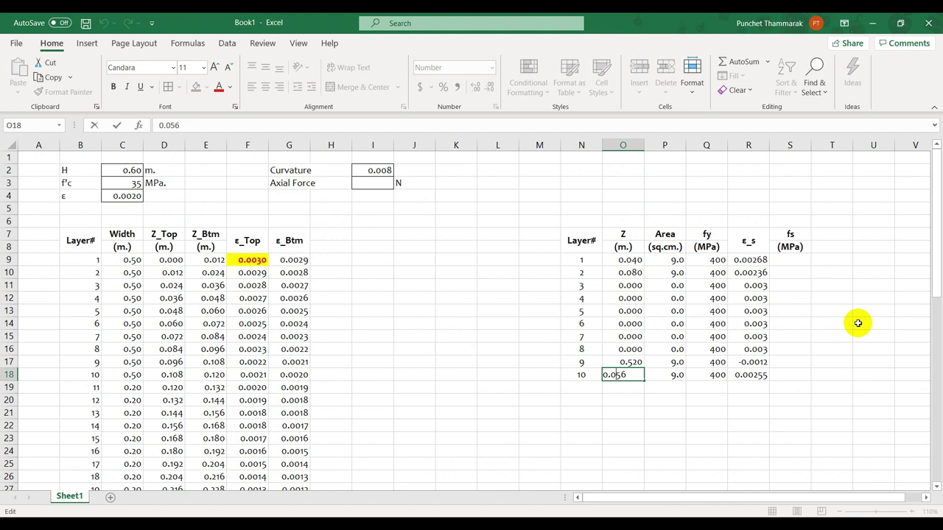
pyautogui.press('Delete')
pyautogui.press('Return')
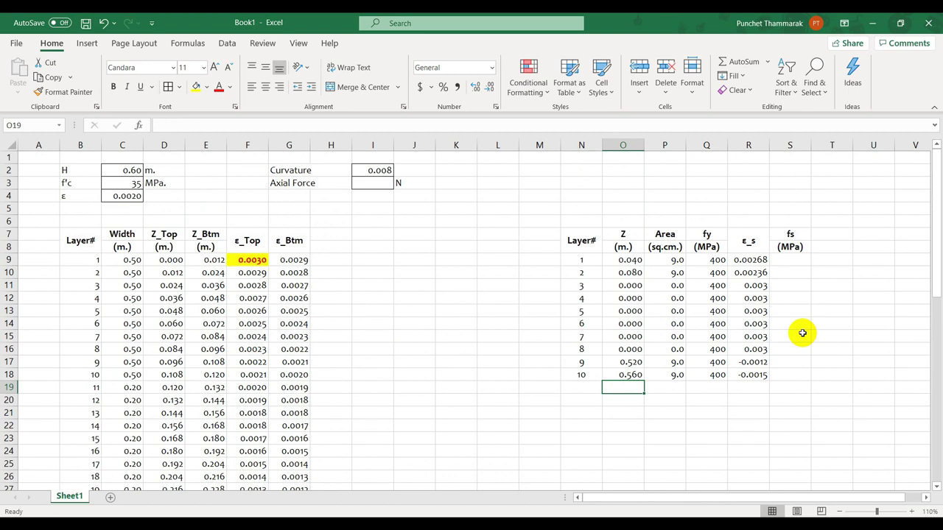
# Step: Format the ε_s values in R9:R18 to show four decimal places
pyautogui.moveTo(747, 261); pyautogui.dragTo(748, 375)
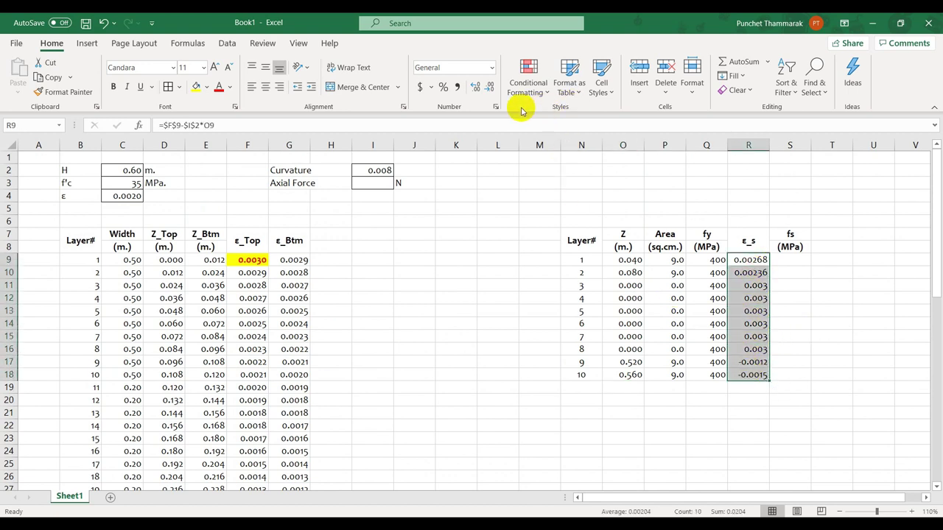
pyautogui.click(489, 90)
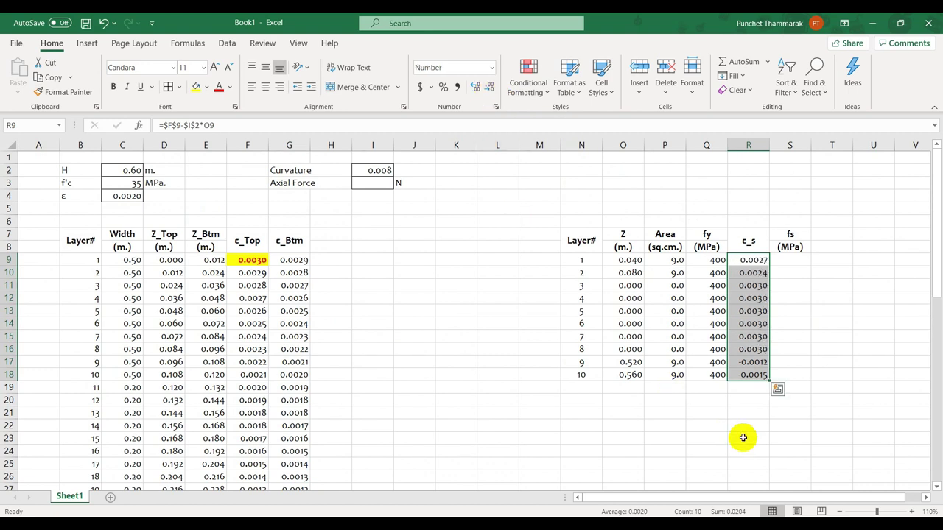
pyautogui.click(742, 436)
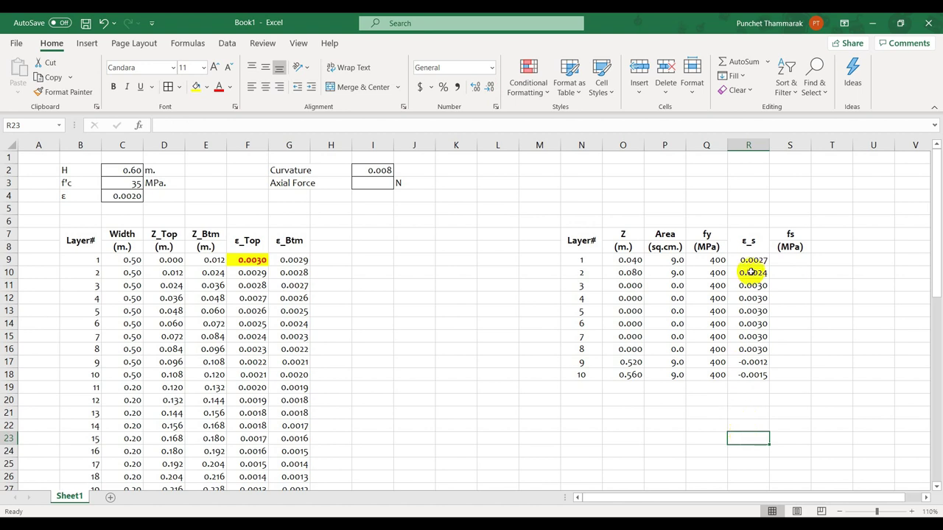
# Step: Begin an IF formula for the layer 1 steel stress in S9 with the logical test R9*200000<=Q9
pyautogui.click(795, 262)
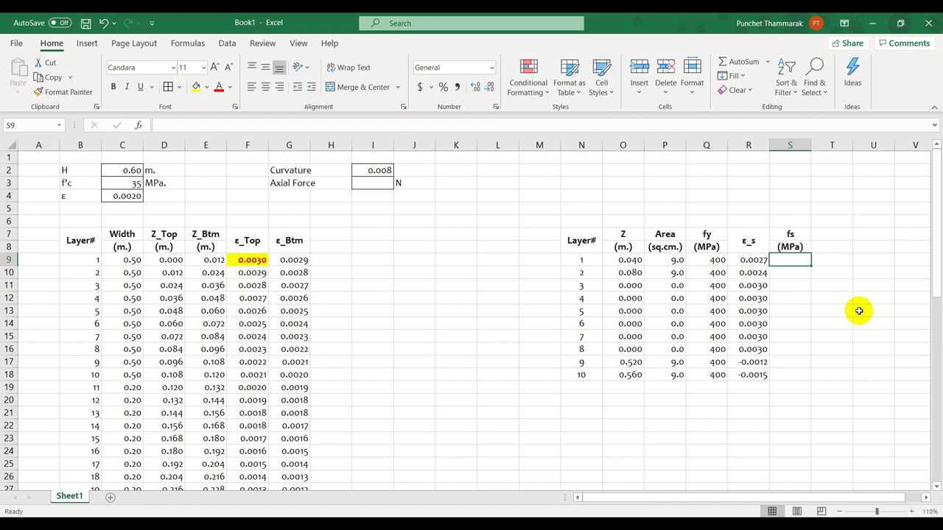
pyautogui.write('=')
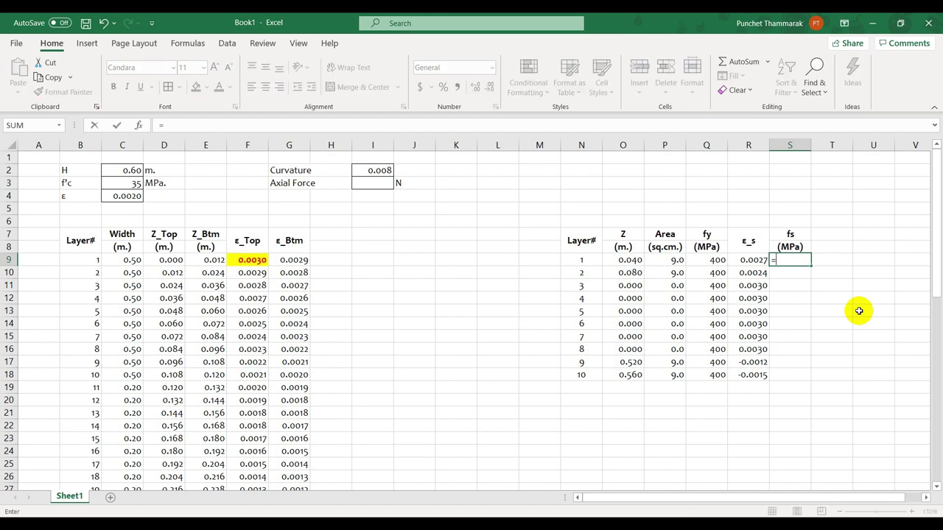
pyautogui.write('if(')
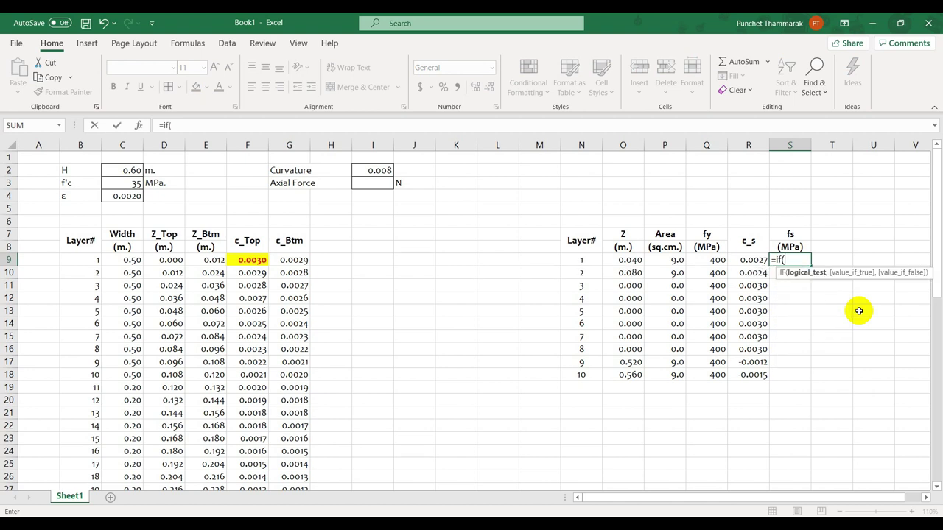
pyautogui.click(748, 261)
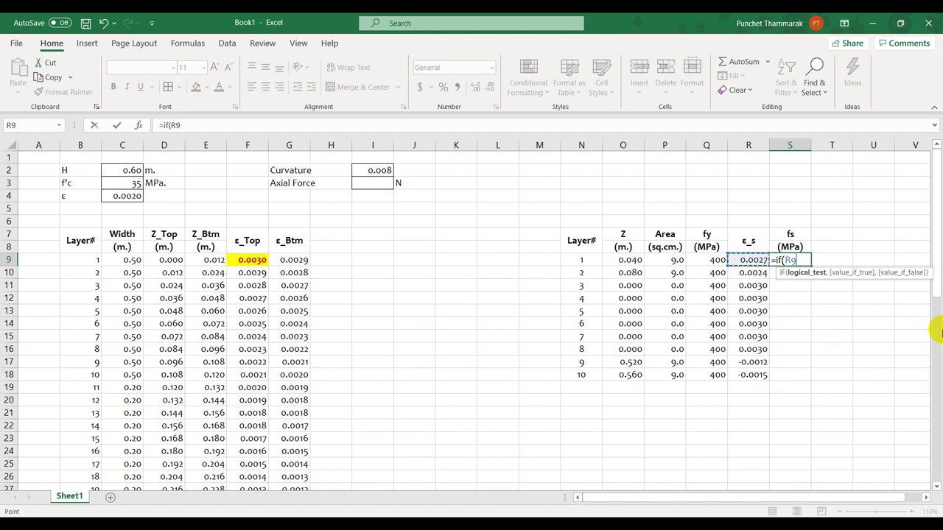
pyautogui.write('*')
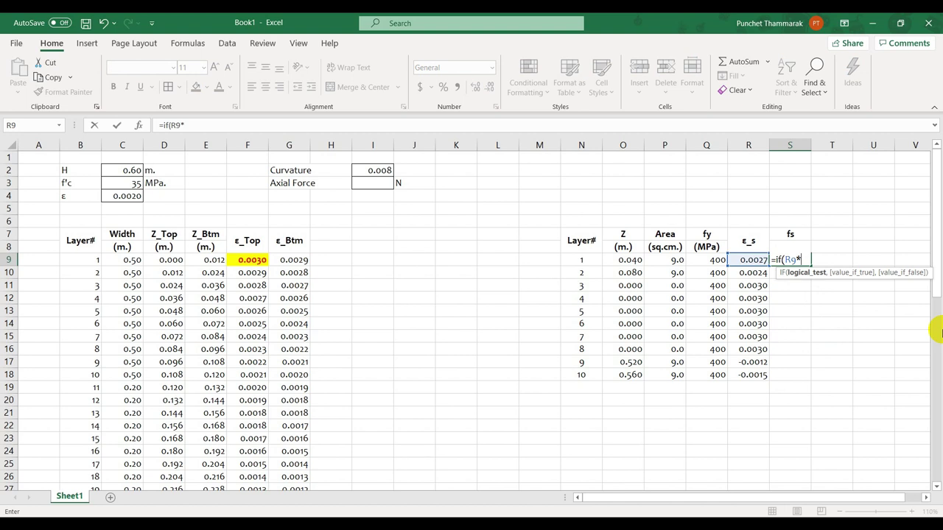
pyautogui.write('200000<=')
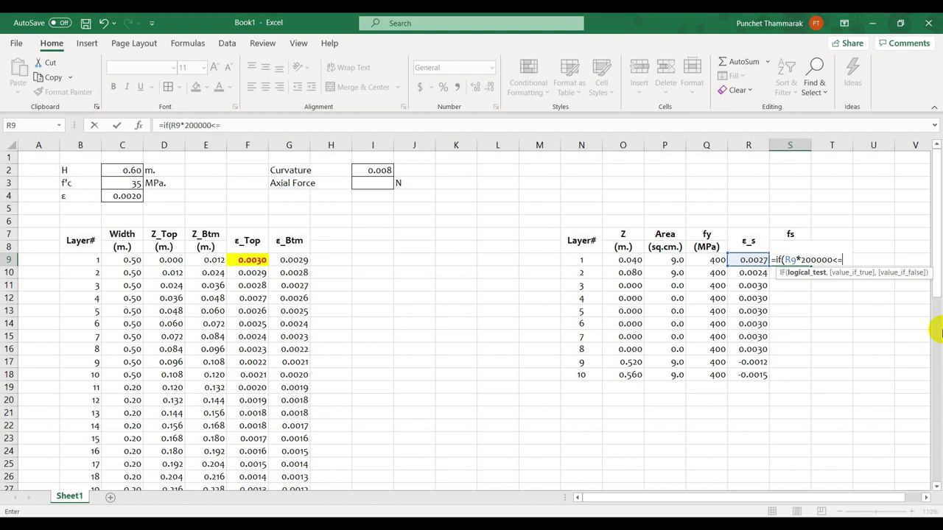
pyautogui.click(712, 261)
pyautogui.write(',')
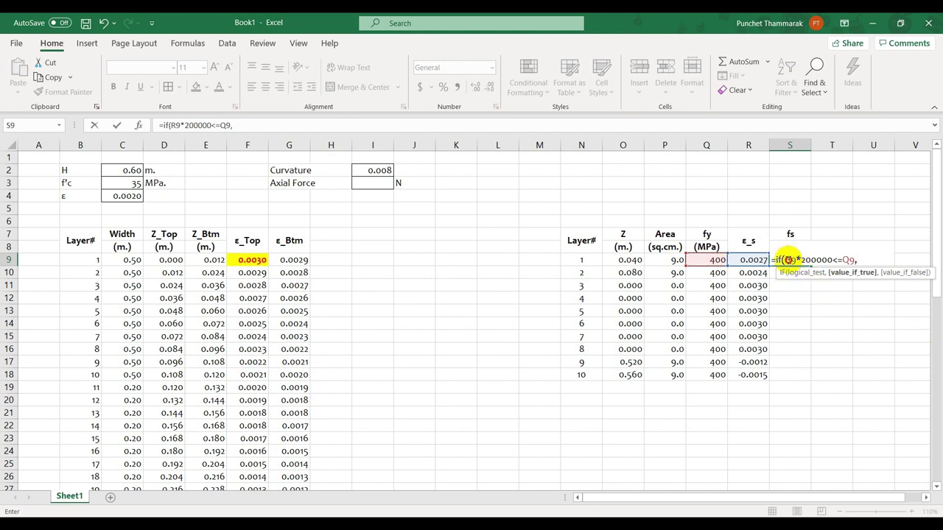
# Step: Complete the S9 formula as =IF(R9*200000<=Q9,R9*200000,Q9) and fill it down through S18
pyautogui.moveTo(785, 259); pyautogui.dragTo(832, 264)
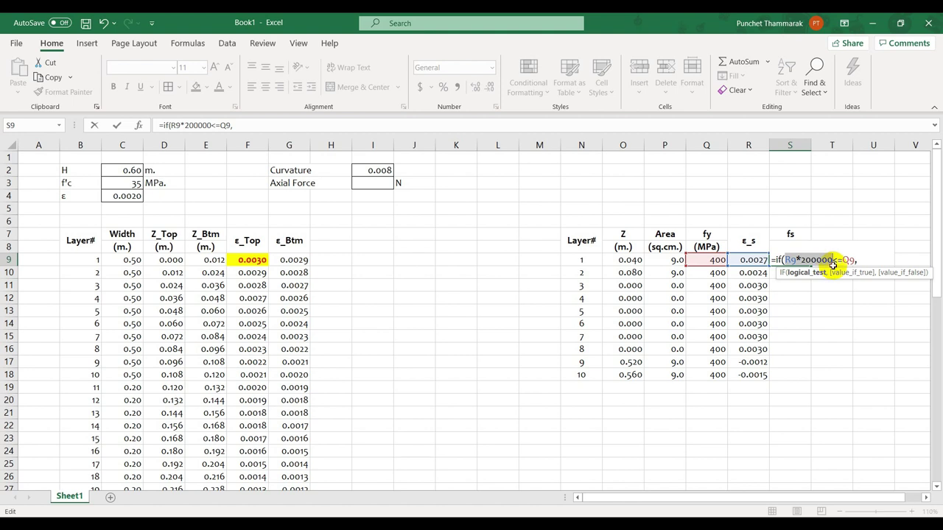
pyautogui.hotkey('ctrl', 'c')
pyautogui.click(874, 263)
pyautogui.hotkey('ctrl', 'v')
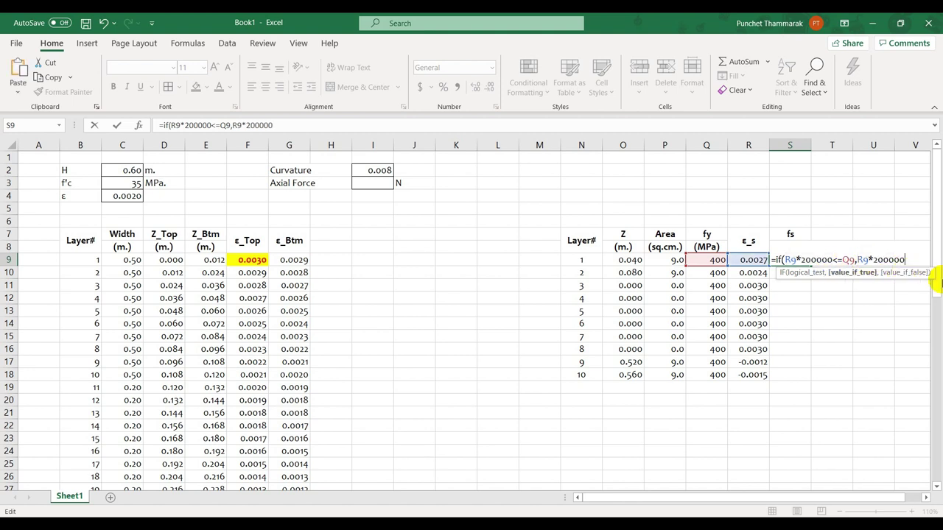
pyautogui.write(',')
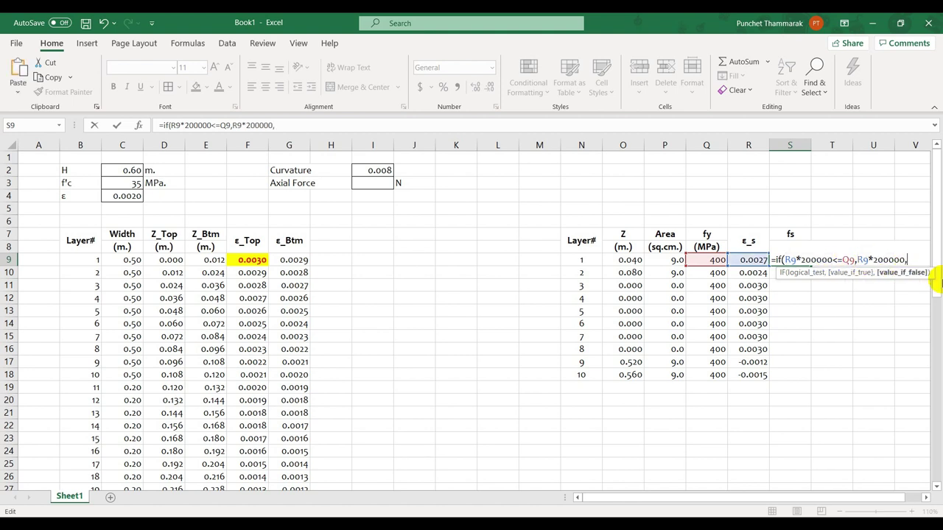
pyautogui.click(719, 260)
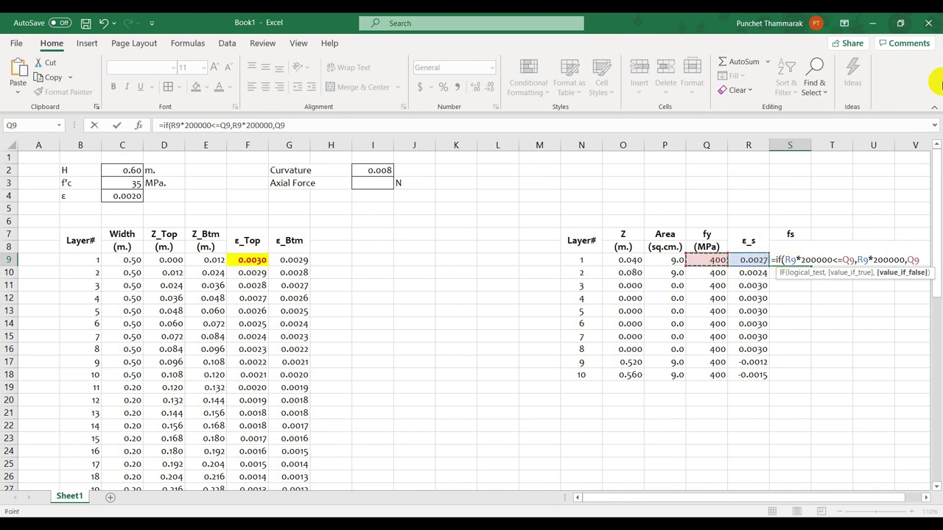
pyautogui.write(')')
pyautogui.press('Return')
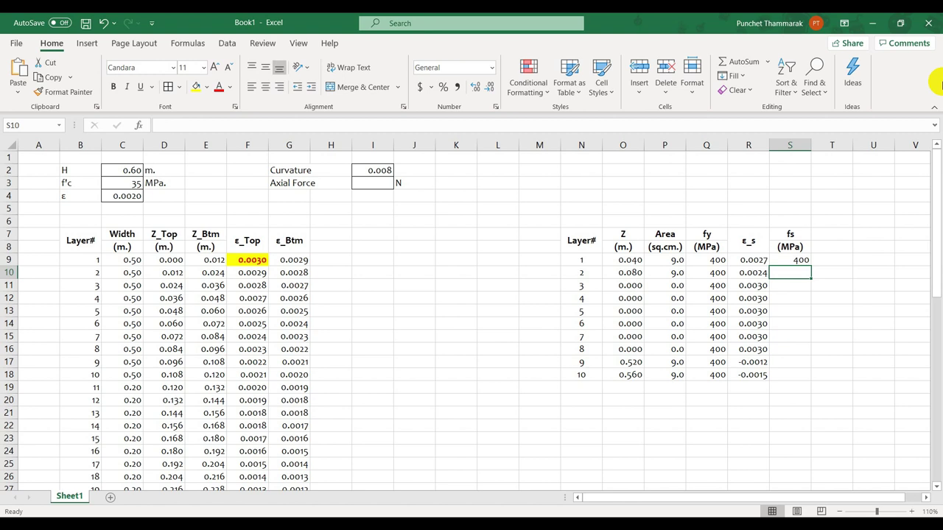
pyautogui.click(801, 260)
pyautogui.moveTo(810, 267); pyautogui.dragTo(802, 382)
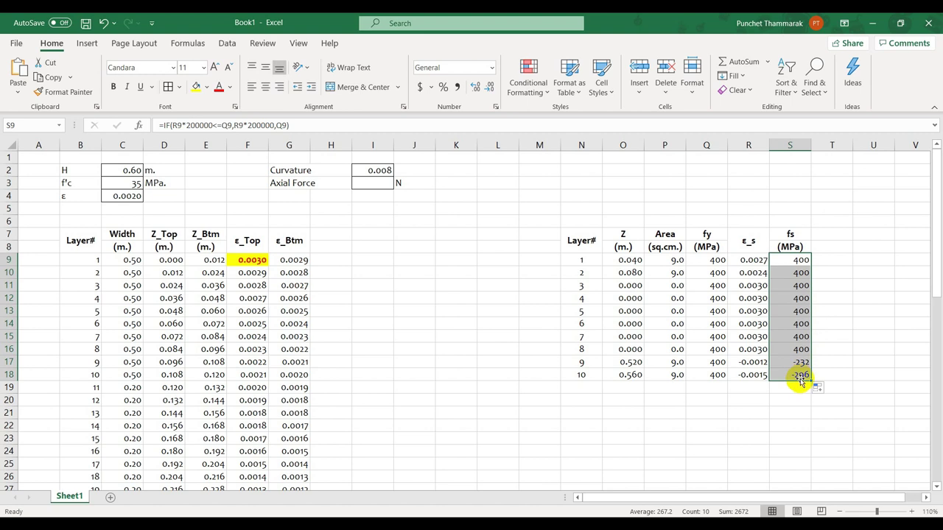
# Step: Check the copied fs formulas in the steel table and open the layer 9 formula in S17 to inspect its references
pyautogui.click(800, 378)
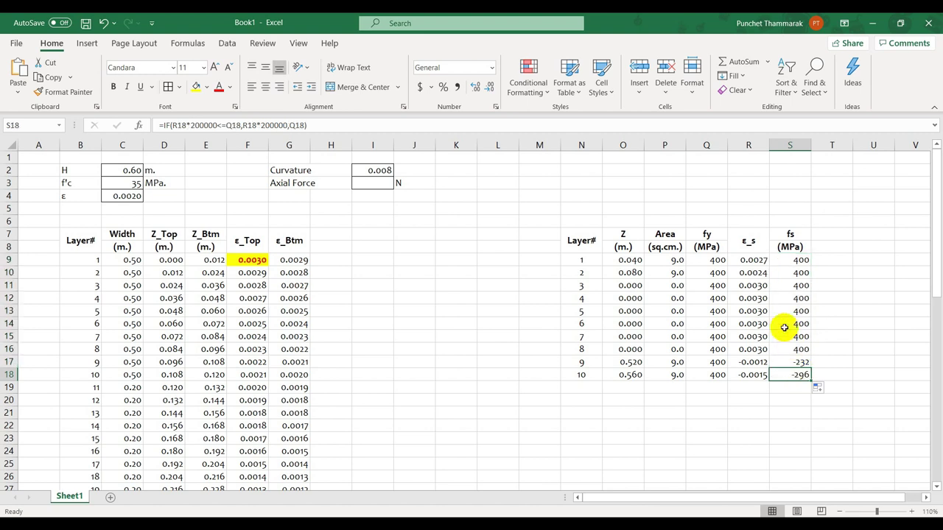
pyautogui.click(791, 297)
pyautogui.click(791, 322)
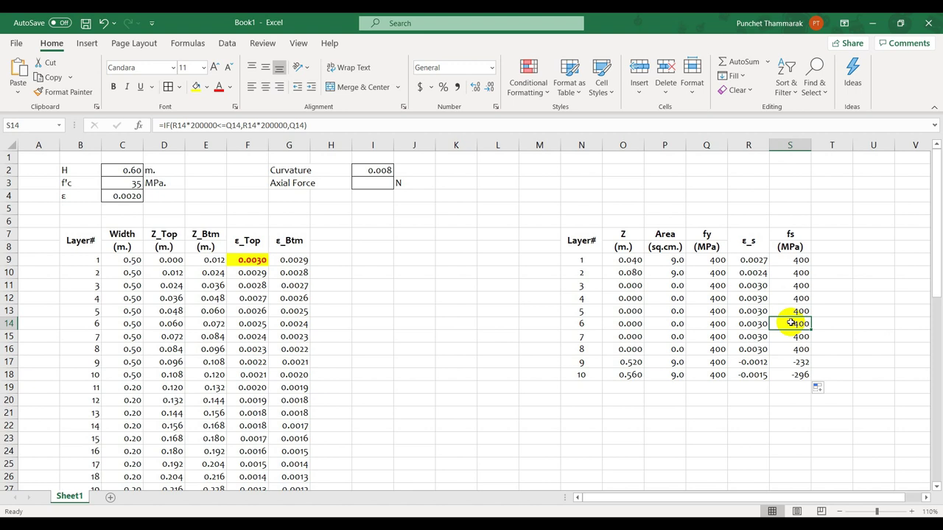
pyautogui.click(802, 360)
pyautogui.doubleClick(803, 361)
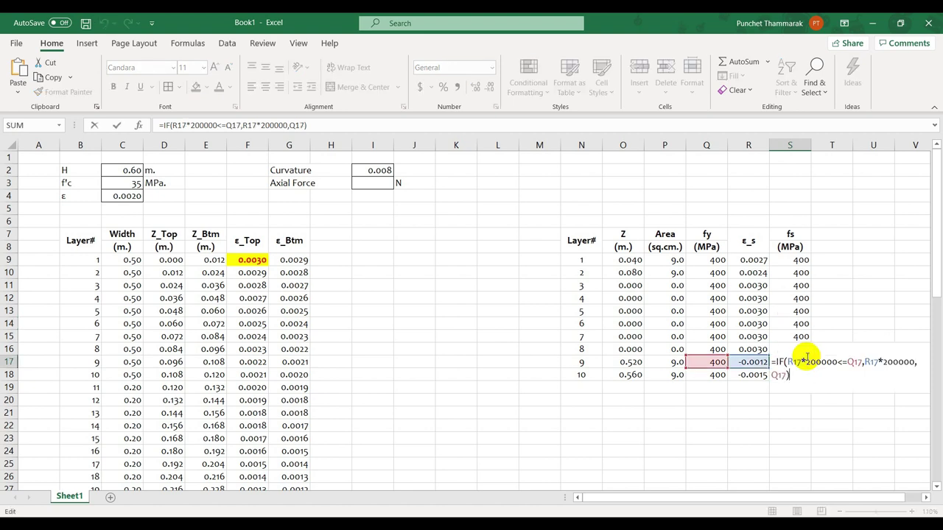
# Step: Close the fs formula in S17 and show the stresses in S9:S18 with one decimal place
pyautogui.hotkey('ctrl', 'Return')
pyautogui.moveTo(811, 368); pyautogui.dragTo(811, 378)
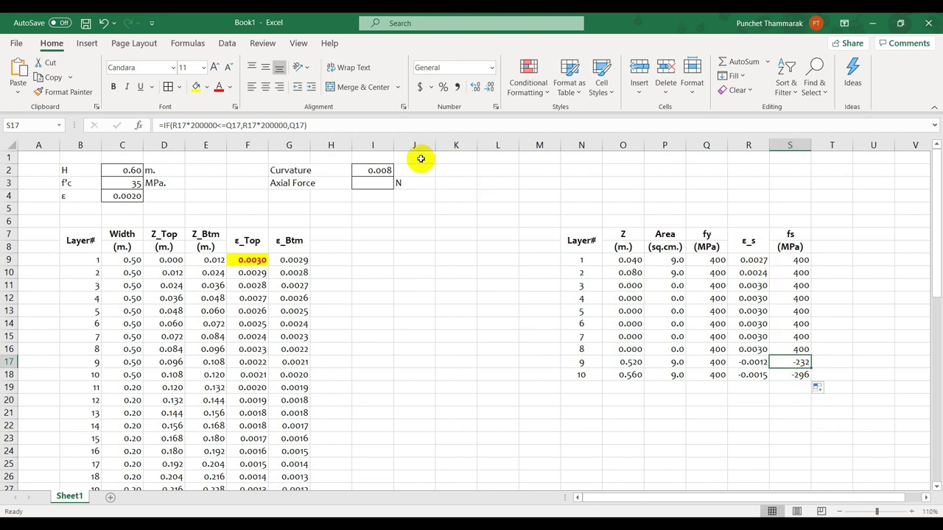
pyautogui.click(370, 170)
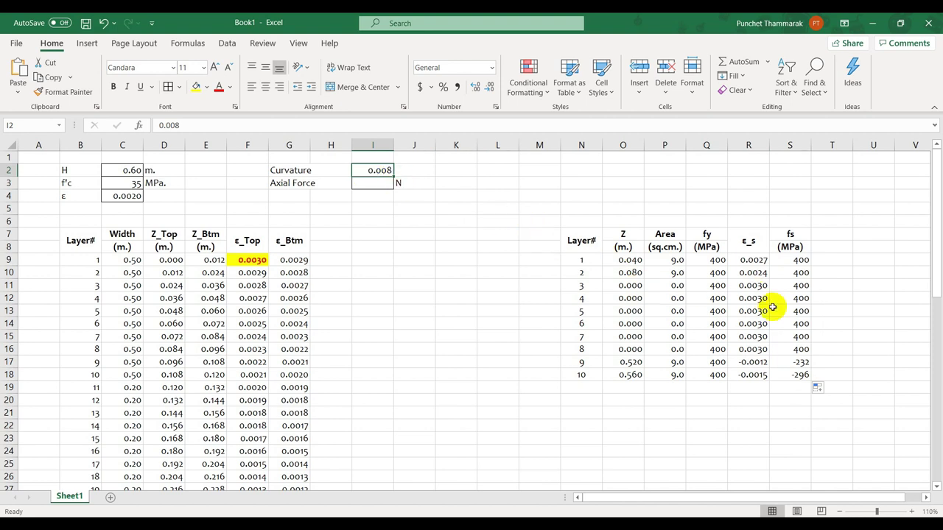
pyautogui.moveTo(792, 259); pyautogui.dragTo(794, 376)
pyautogui.click(475, 87)
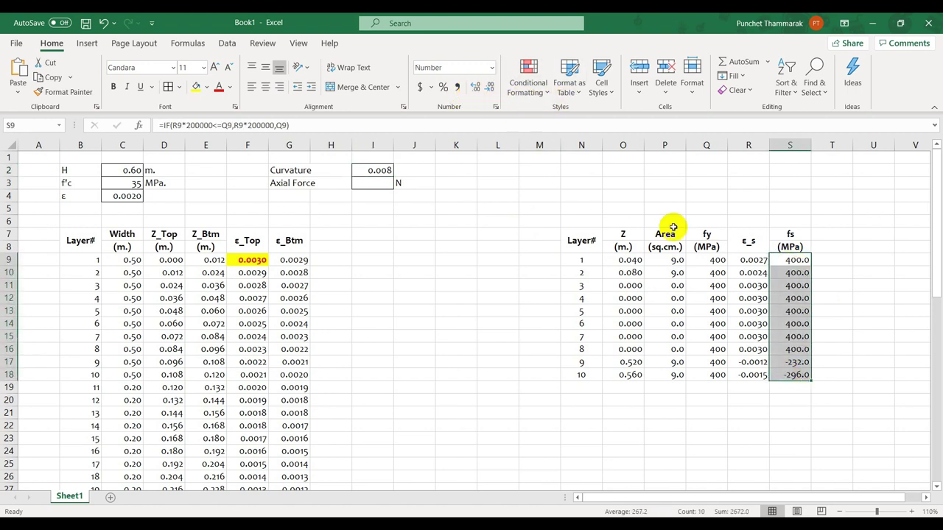
# Step: Examine the fs results of steel layers 9 and 10 and the fs formulas of the first two layers
pyautogui.click(780, 417)
pyautogui.moveTo(789, 361); pyautogui.dragTo(793, 375)
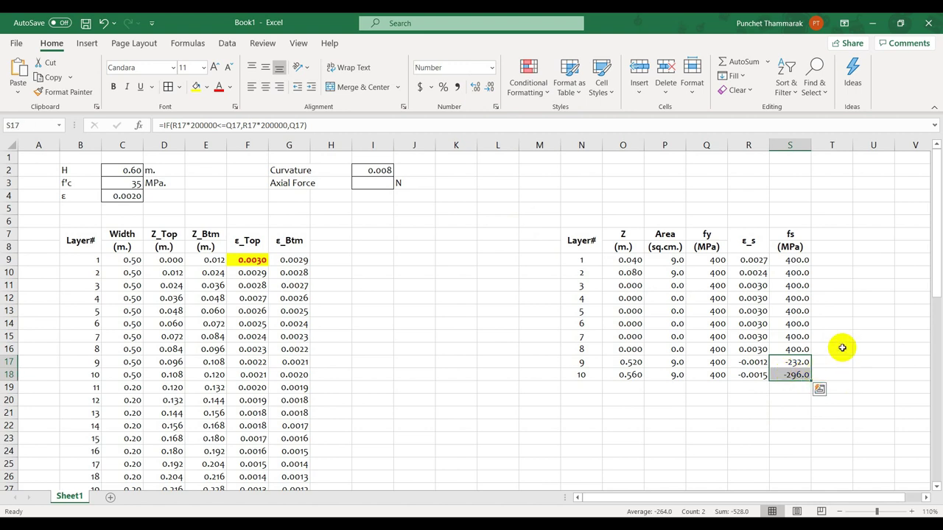
pyautogui.click(827, 235)
pyautogui.moveTo(827, 235); pyautogui.dragTo(830, 246)
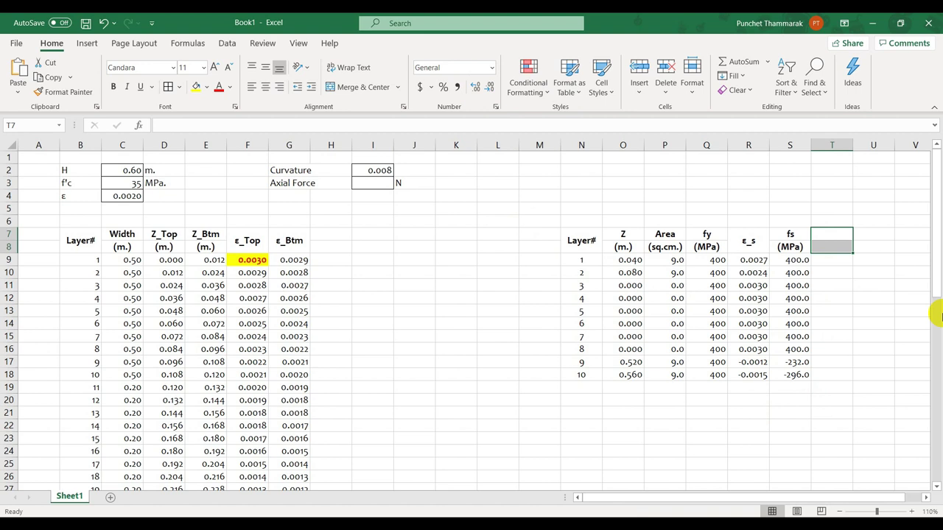
pyautogui.hotkey('shift', 'Up')
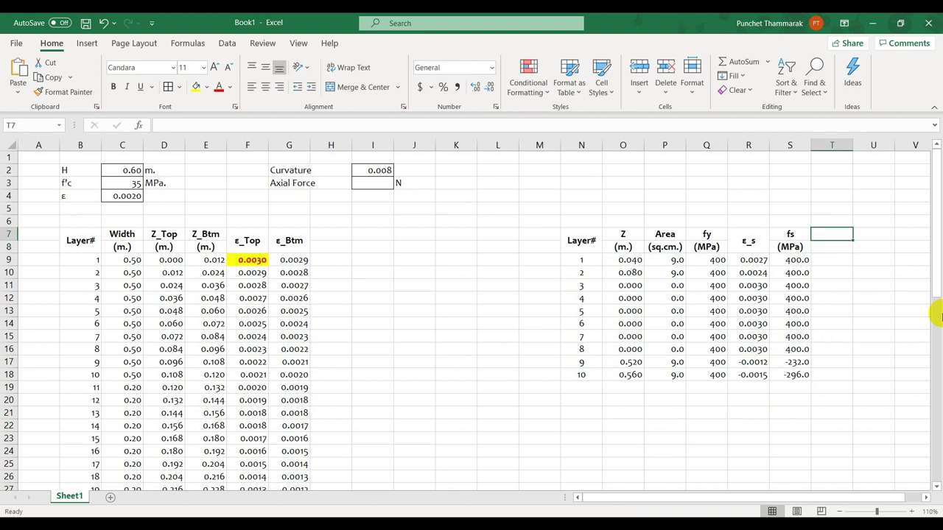
pyautogui.press('Down')
pyautogui.press('Down')
pyautogui.press('Left')
pyautogui.press('Down')
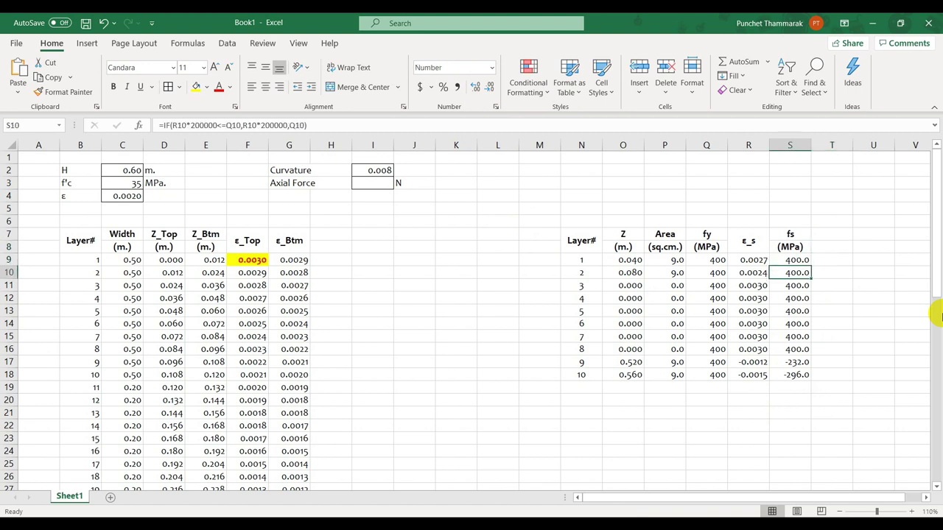
pyautogui.press('Up')
pyautogui.press('Down')
# Step: Set the curvature in I2 to 0.02 and check the fs stresses of steel layers 1, 9 and 10
pyautogui.click(387, 172)
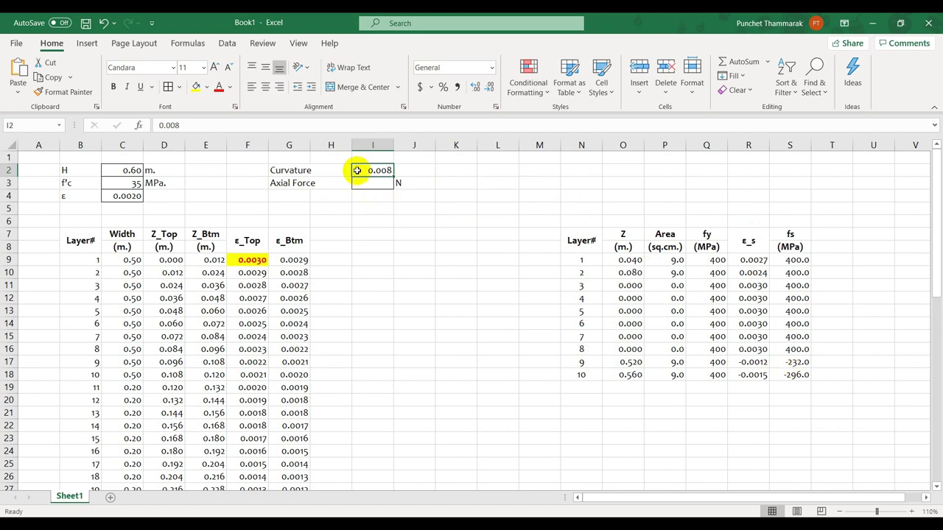
pyautogui.write('.02')
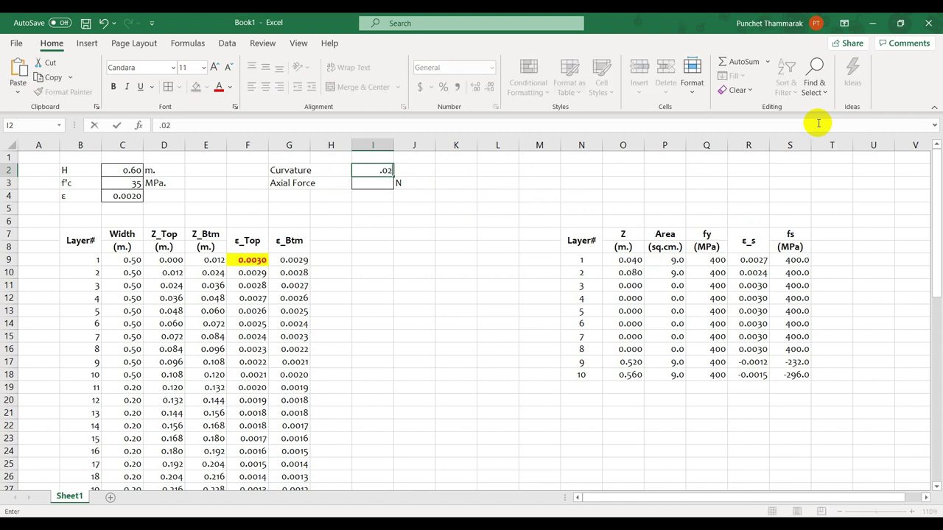
pyautogui.press('Return')
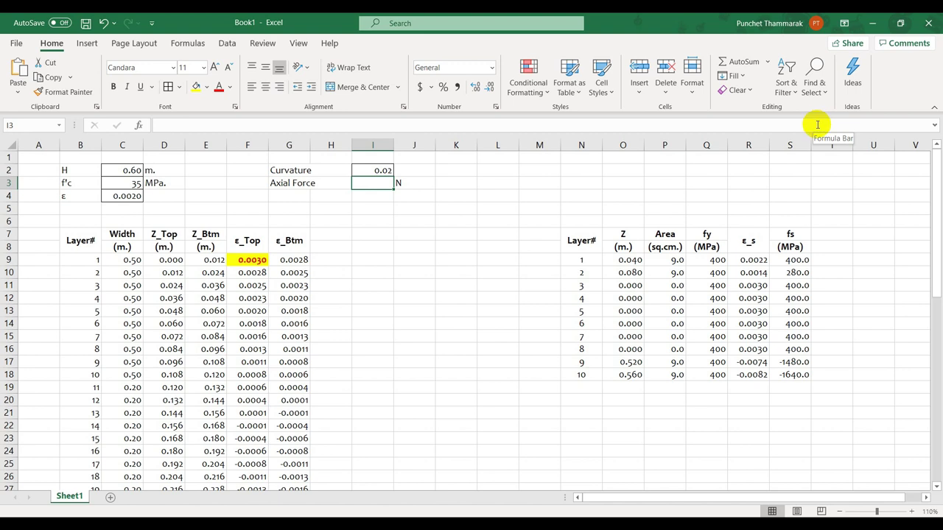
pyautogui.click(799, 372)
pyautogui.click(795, 260)
pyautogui.click(795, 362)
# Step: In the fs formula in S9, wrap the R9*200000 term of the logical test in the ABS function
pyautogui.click(802, 262)
pyautogui.doubleClick(801, 264)
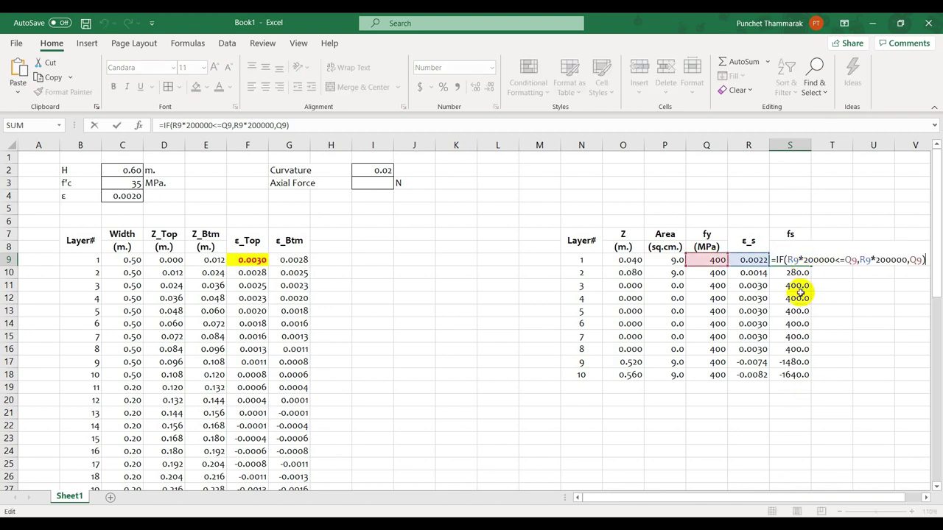
pyautogui.click(782, 259)
pyautogui.write('abs')
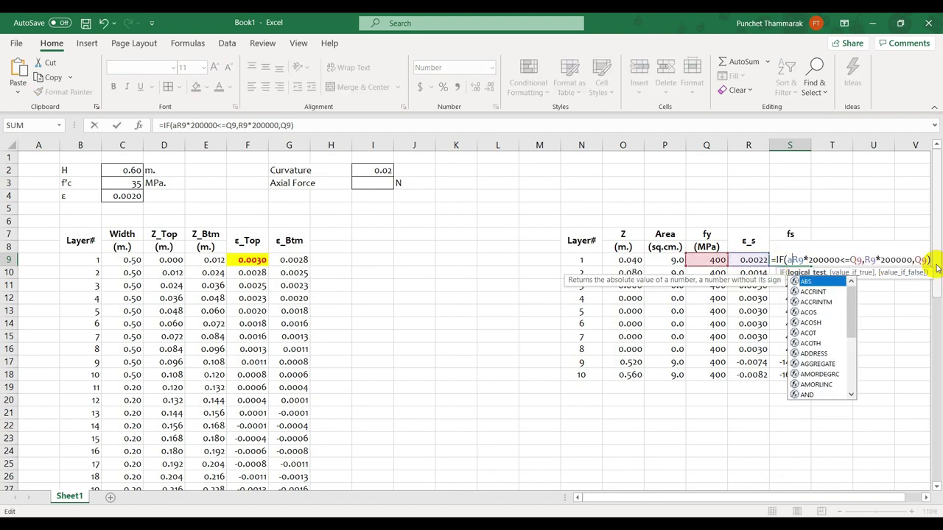
pyautogui.write('(')
pyautogui.press('Right')
pyautogui.press('Right')
pyautogui.press('Right')
pyautogui.press('Right')
pyautogui.press('Right')
pyautogui.press('Right')
pyautogui.press('Right')
pyautogui.press('Right')
pyautogui.write(')')
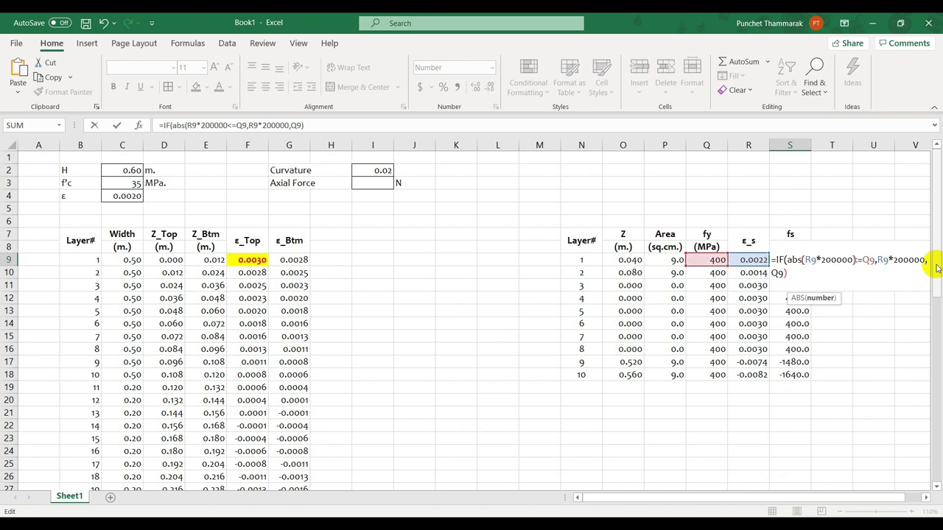
# Step: Change the value-if-false argument of the S9 formula to SIGN(R9)*Q9 and confirm the formula
pyautogui.press('Right')
pyautogui.press('Right')
pyautogui.press('Right')
pyautogui.press('Right')
pyautogui.press('Right')
pyautogui.press('Right')
pyautogui.press('Right')
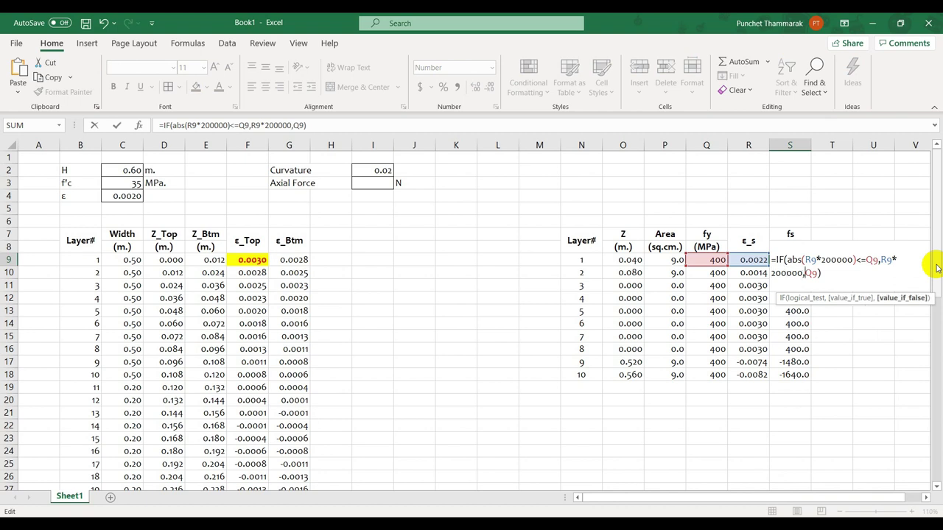
pyautogui.write('sign(')
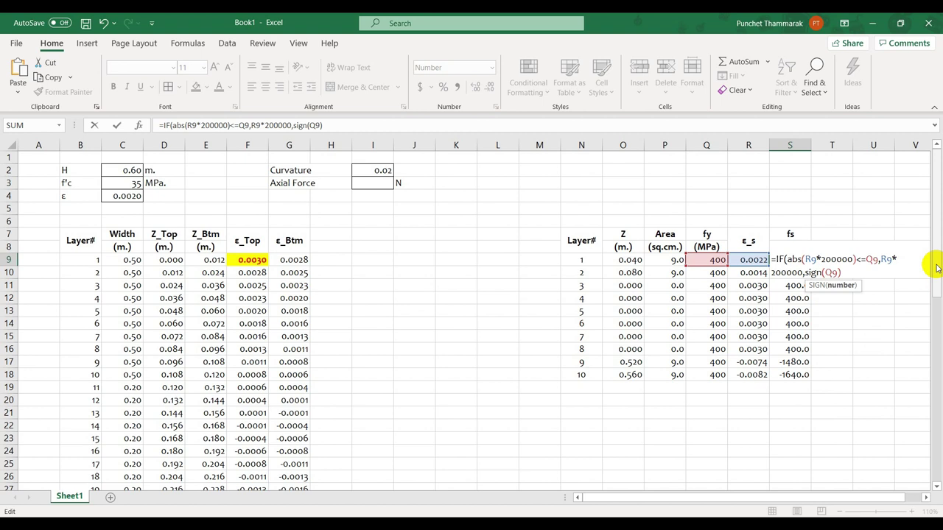
pyautogui.click(747, 260)
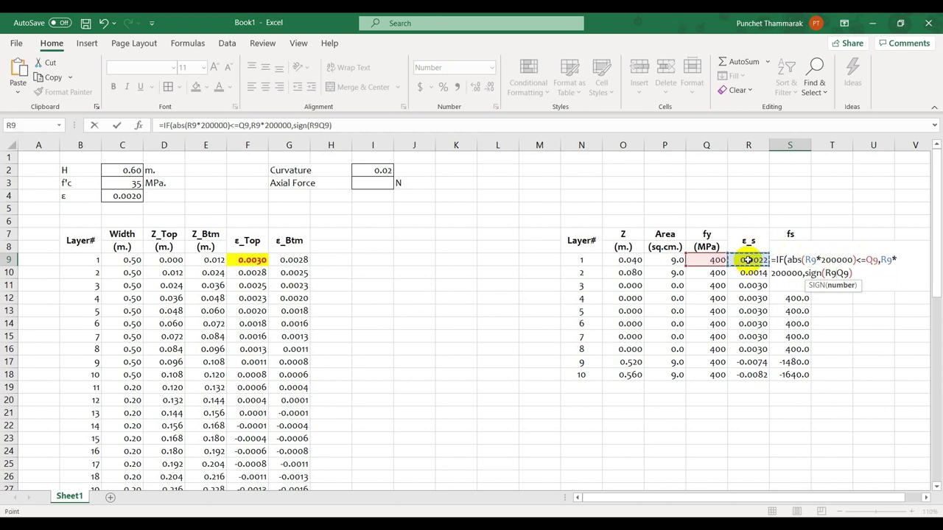
pyautogui.write(')')
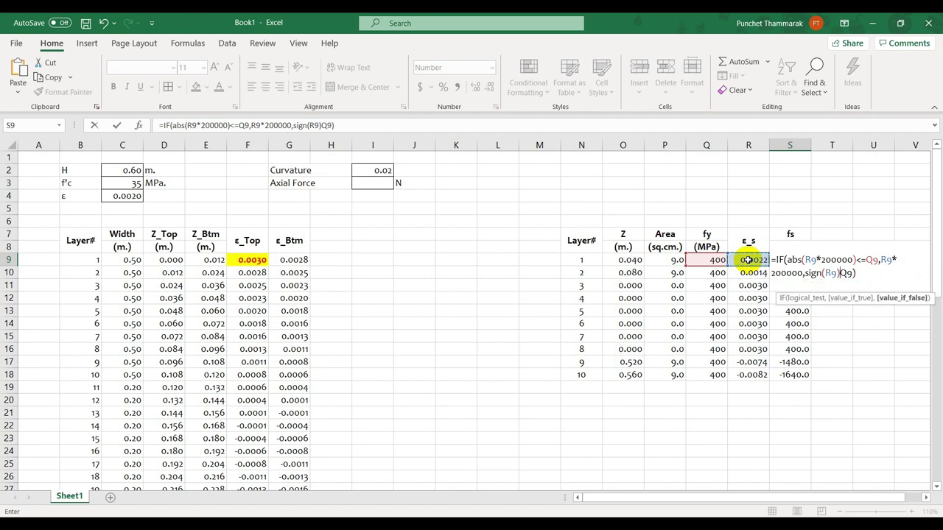
pyautogui.write('*')
pyautogui.press('Left')
pyautogui.press('Left')
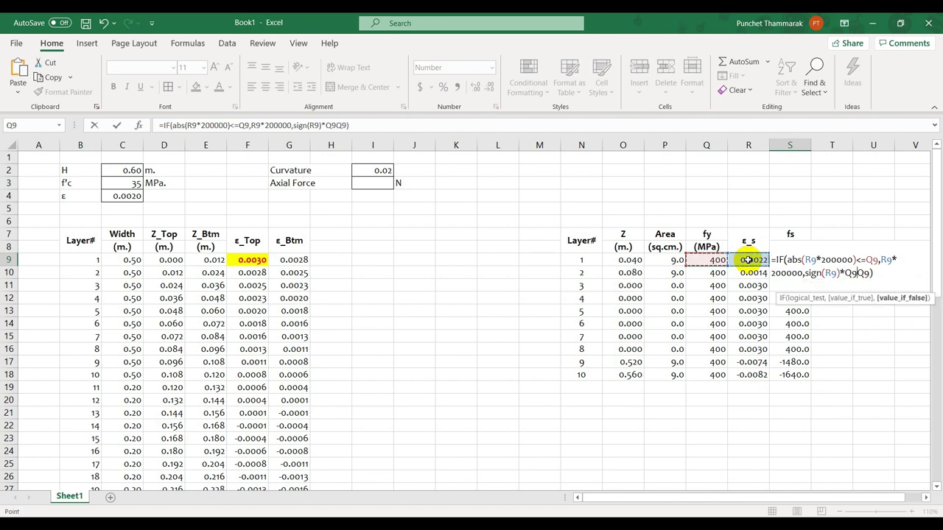
pyautogui.press('BackSpace')
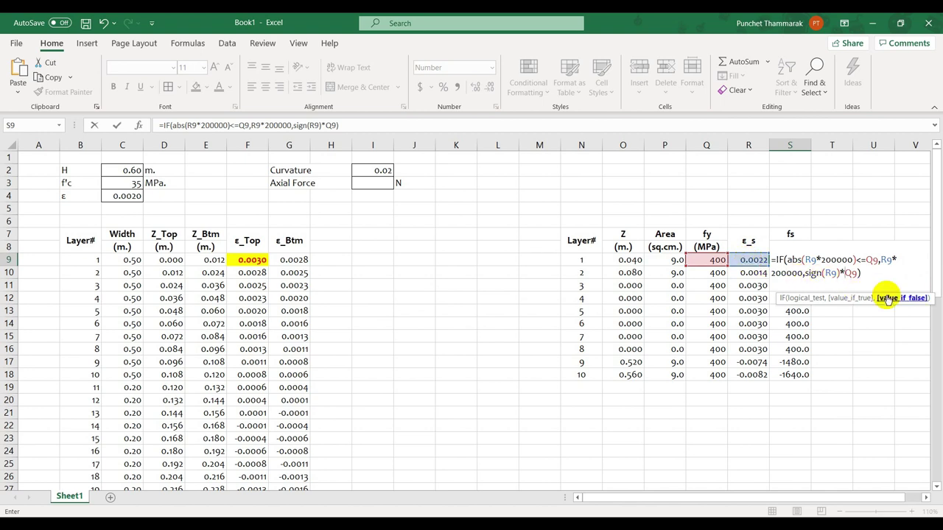
pyautogui.press('Return')
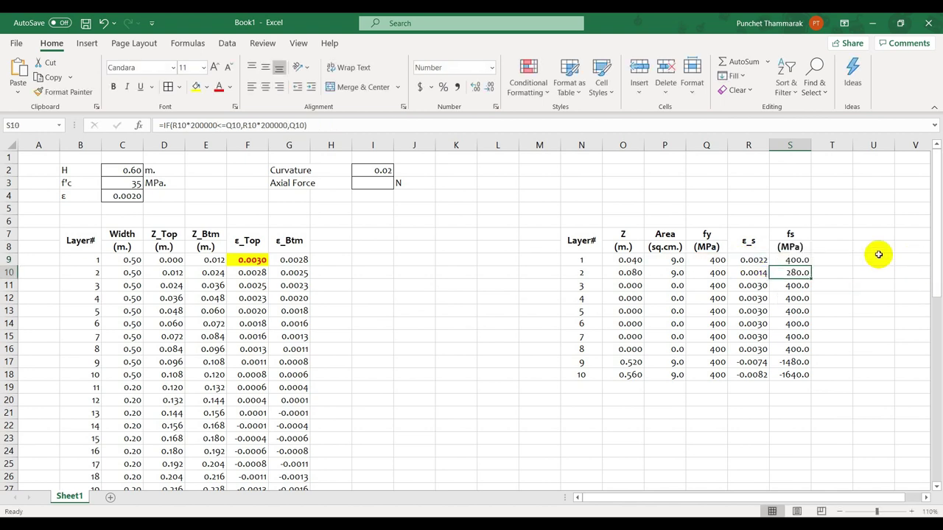
# Step: Fill the corrected fs formula from S9 down to S18 and check the results for layers 9 and 10
pyautogui.click(802, 261)
pyautogui.doubleClick(810, 267)
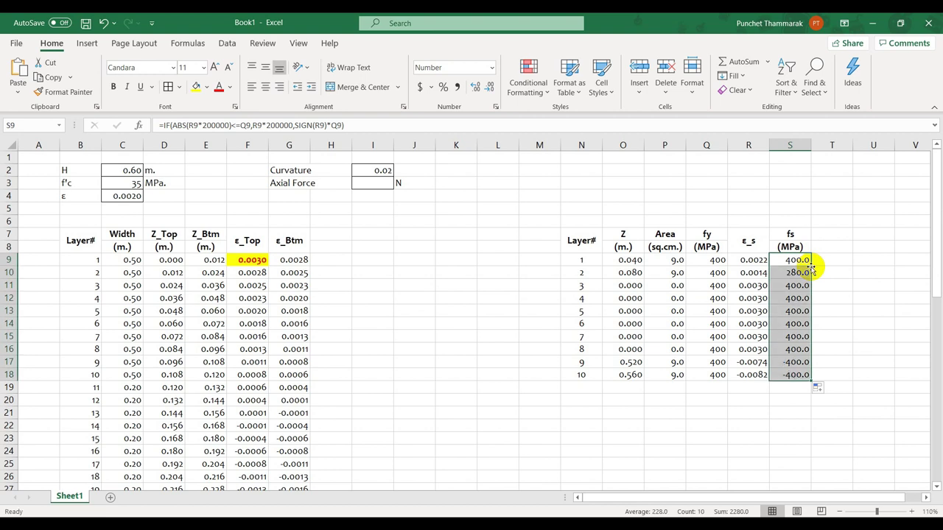
pyautogui.click(786, 416)
pyautogui.moveTo(793, 363)
pyautogui.mouseDown()
pyautogui.moveTo(796, 375)
pyautogui.moveTo(807, 369)
pyautogui.mouseUp()
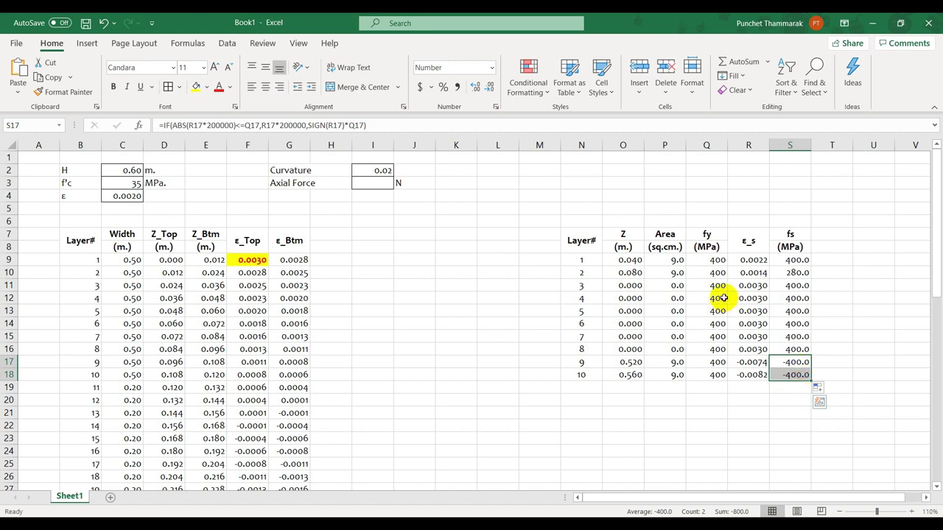
# Step: Set the curvature in I2 to 0.025
pyautogui.click(386, 171)
pyautogui.write('.025')
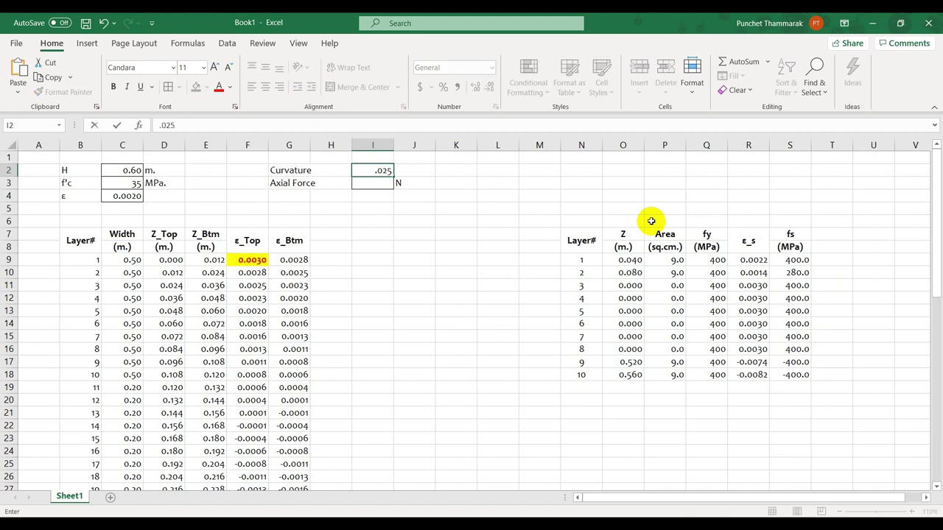
pyautogui.press('Return')
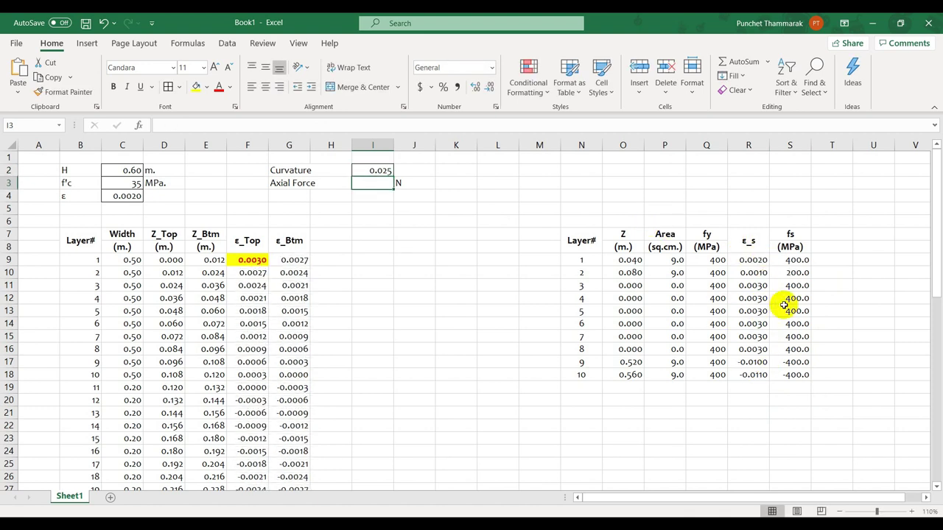
# Step: Add a steel force column heading with F_s in T7 and (kN) in T8
pyautogui.click(829, 236)
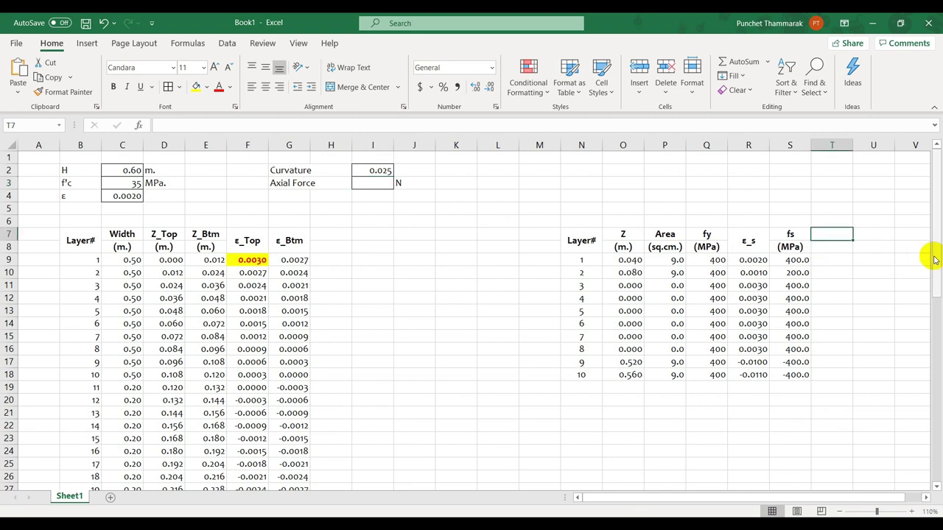
pyautogui.write('F')
pyautogui.write('_s')
pyautogui.press('Return')
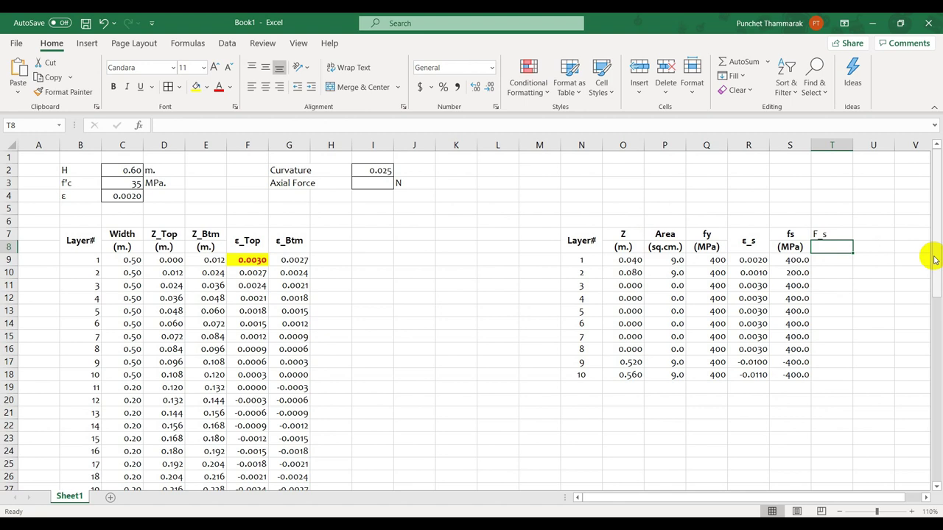
pyautogui.write('(')
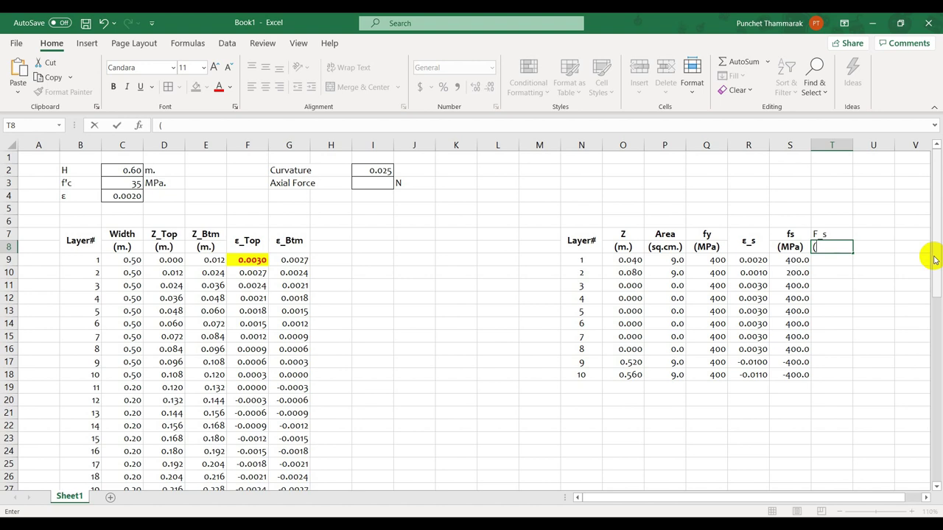
pyautogui.write('kN)')
pyautogui.press('Return')
# Step: Make the heading in T7:T8 bold and centred
pyautogui.moveTo(836, 237); pyautogui.dragTo(835, 251)
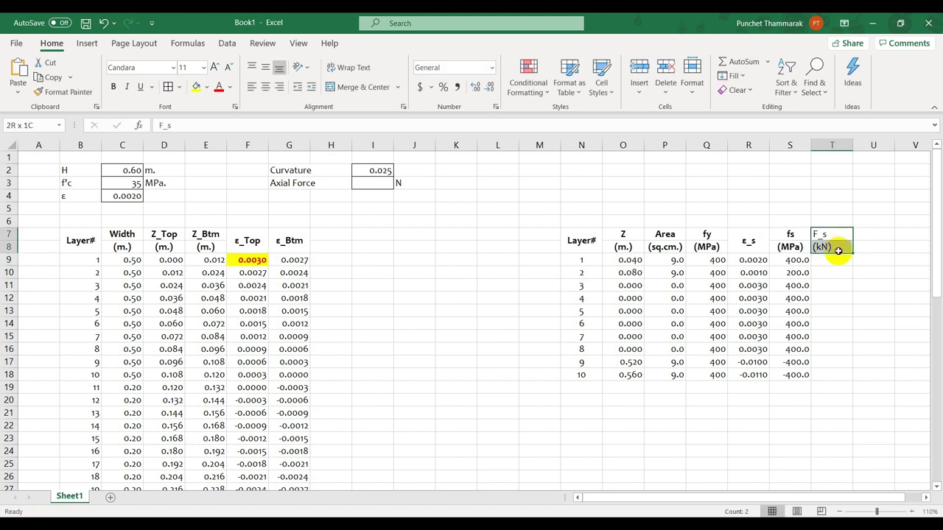
pyautogui.click(115, 89)
pyautogui.click(264, 87)
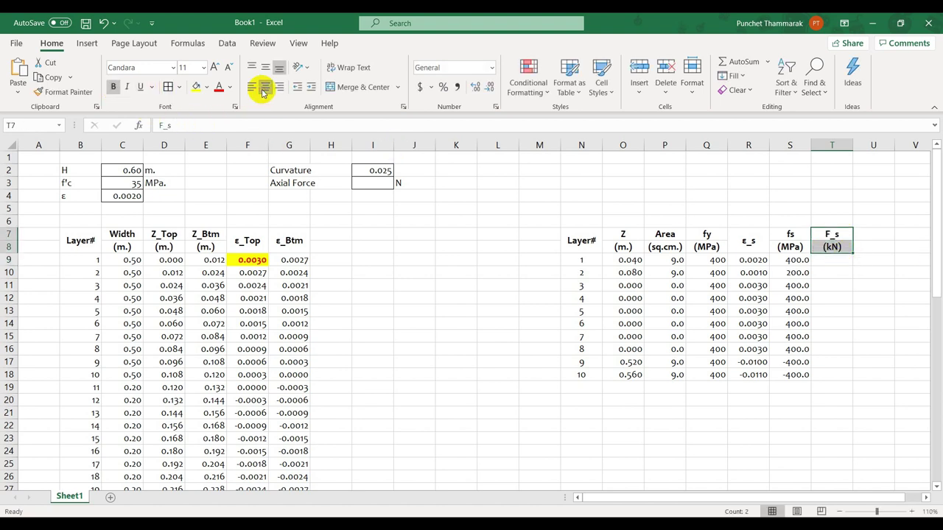
# Step: Enter the layer 1 steel force formula =S9*P9*0.0001*1000 in T9, leaving it open for editing
pyautogui.click(816, 259)
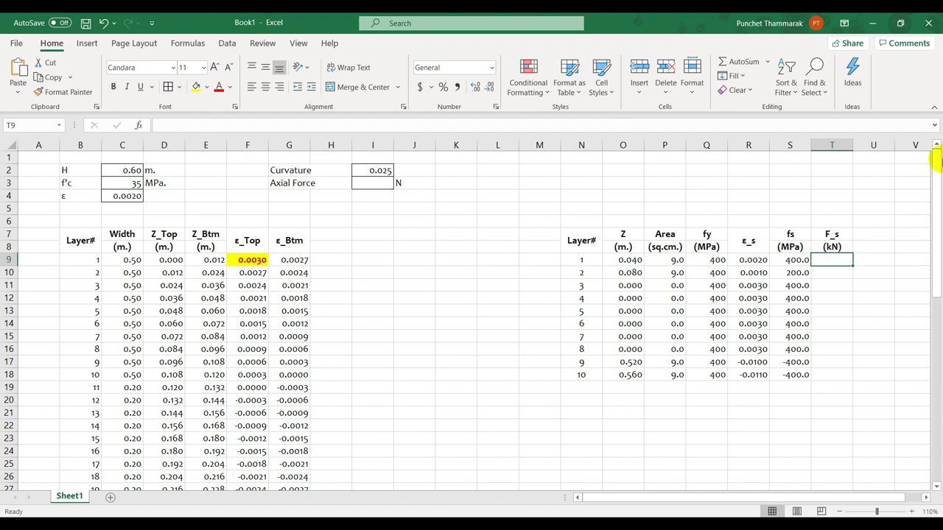
pyautogui.write('=')
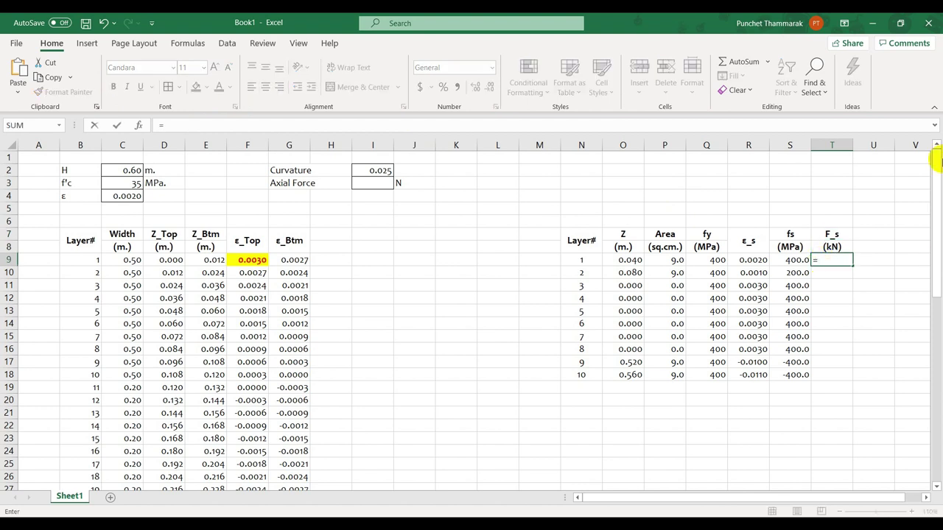
pyautogui.press('Left')
pyautogui.write('*')
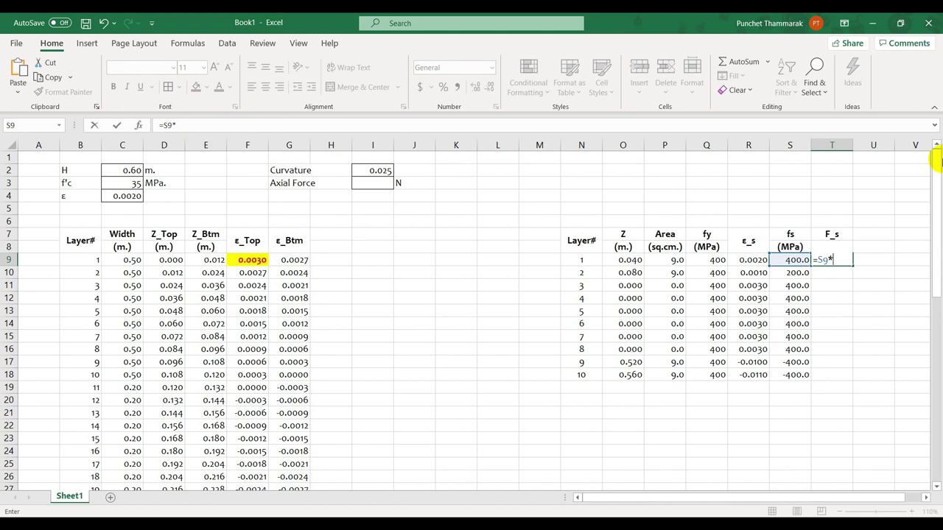
pyautogui.click(663, 263)
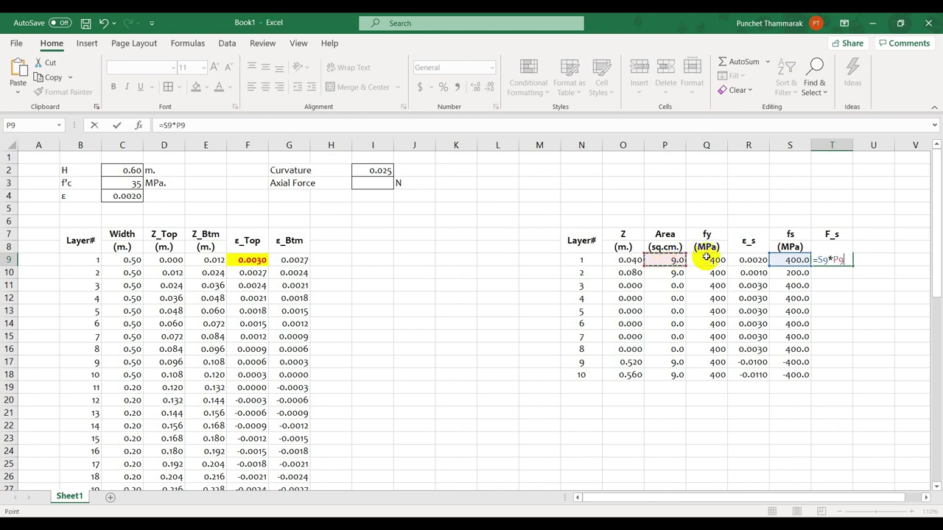
pyautogui.write('*0.0001')
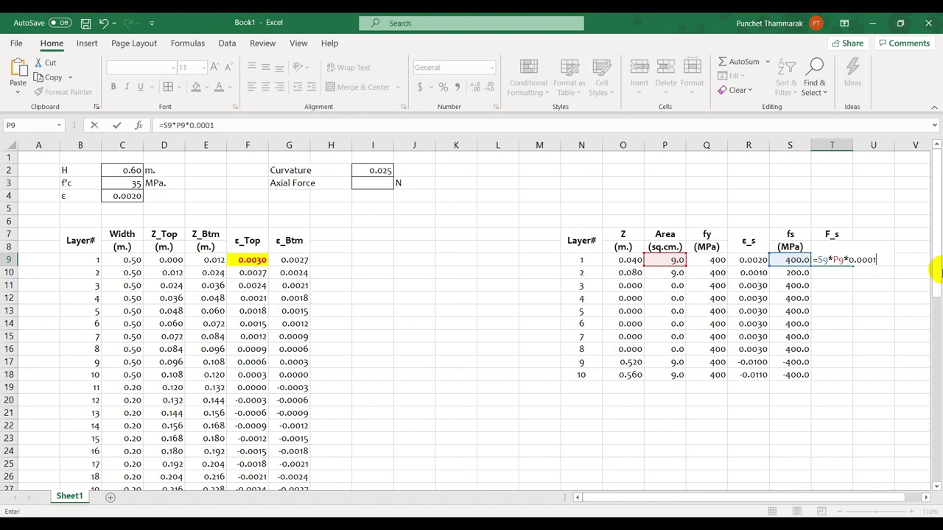
pyautogui.write('*')
pyautogui.write('1000')
# Step: Simplify the layer 1 steel force formula in T9 to =S9*P9*0.1
pyautogui.click(905, 259)
pyautogui.press('BackSpace')
pyautogui.press('BackSpace')
pyautogui.press('BackSpace')
pyautogui.press('BackSpace')
pyautogui.press('BackSpace')
pyautogui.press('BackSpace')
pyautogui.press('BackSpace')
pyautogui.press('BackSpace')
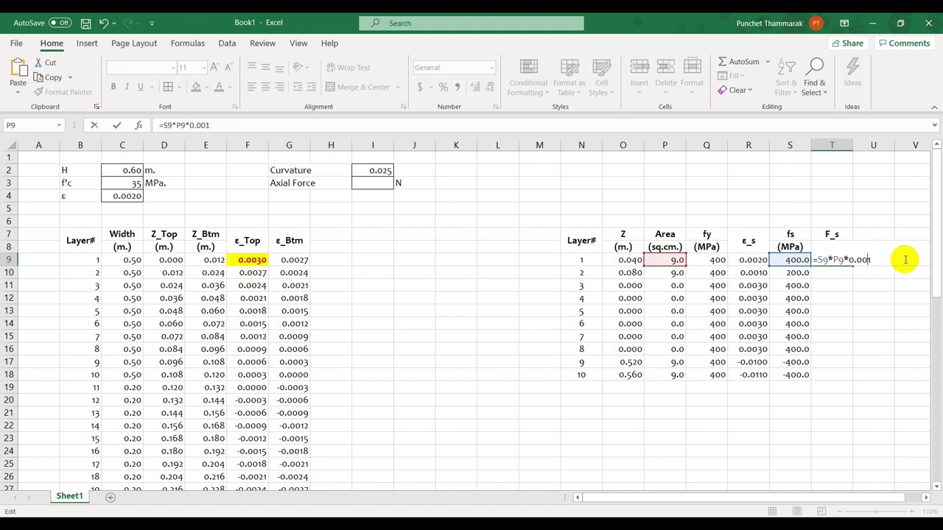
pyautogui.press('Return')
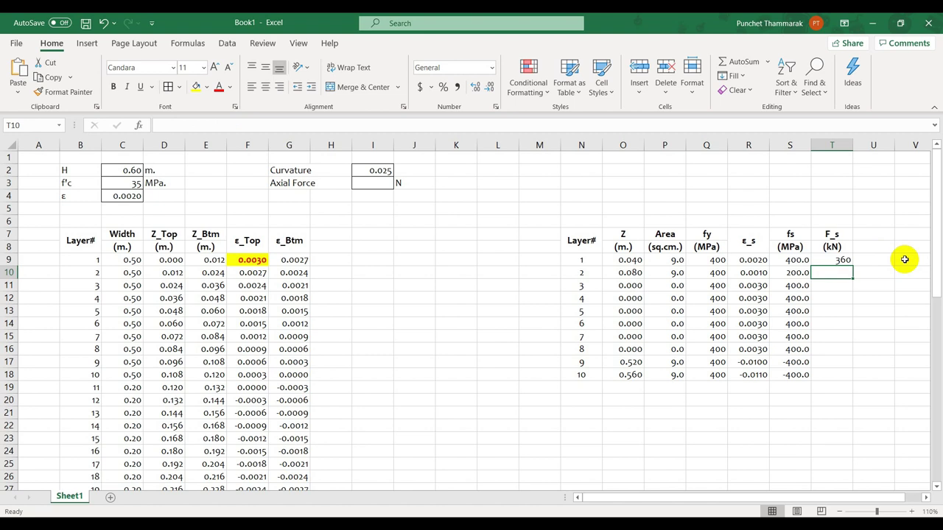
# Step: Fill the steel force formula from T9 down through layer 10 in T18
pyautogui.click(842, 261)
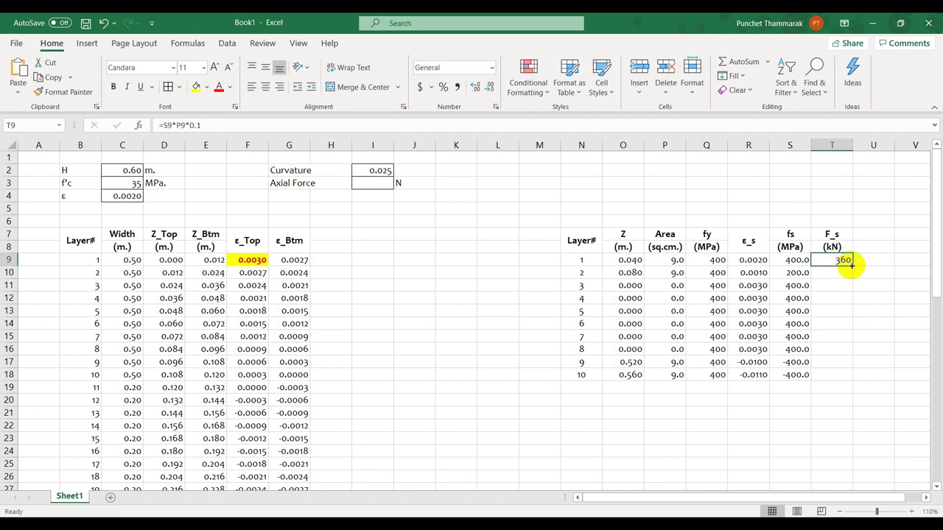
pyautogui.doubleClick(852, 266)
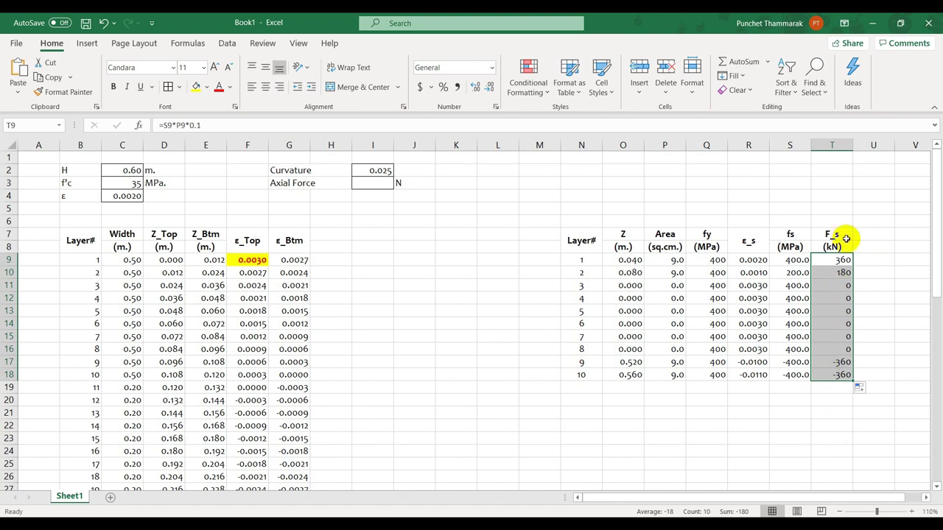
pyautogui.click(840, 262)
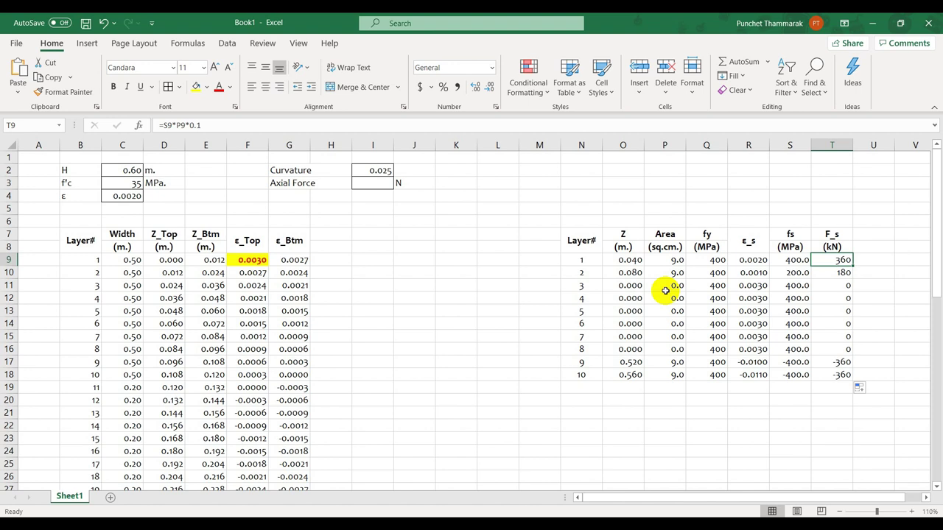
# Step: Merge U7:U8 beside the steel force column and enter the heading M_s
pyautogui.moveTo(867, 231); pyautogui.dragTo(869, 244)
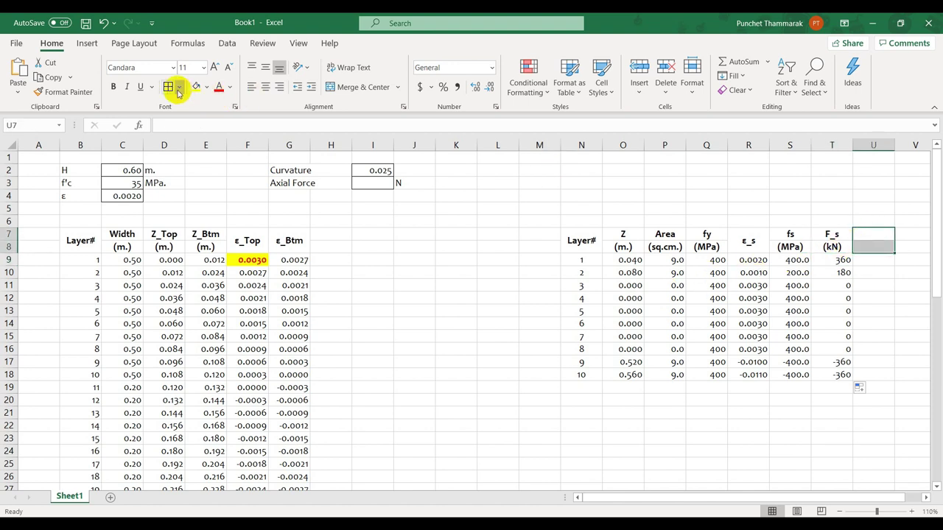
pyautogui.click(349, 87)
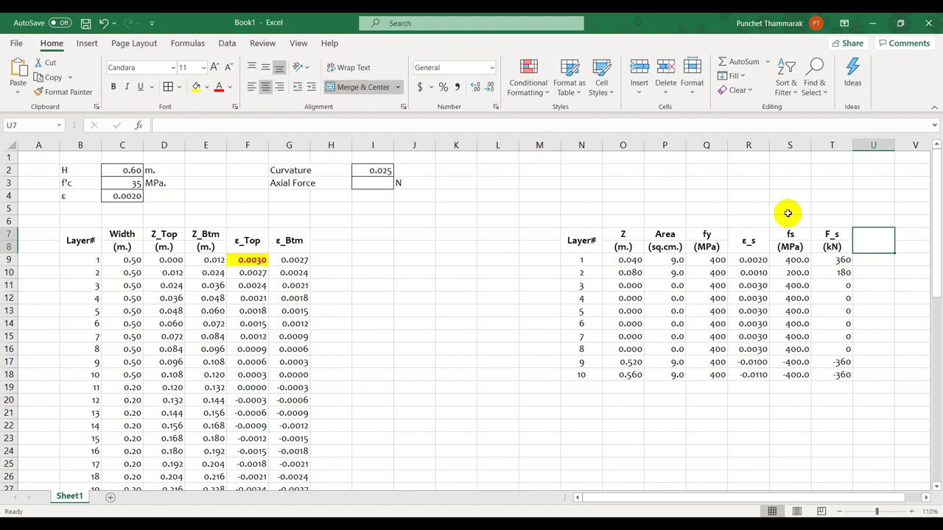
pyautogui.write('F')
pyautogui.press('BackSpace')
pyautogui.write('M')
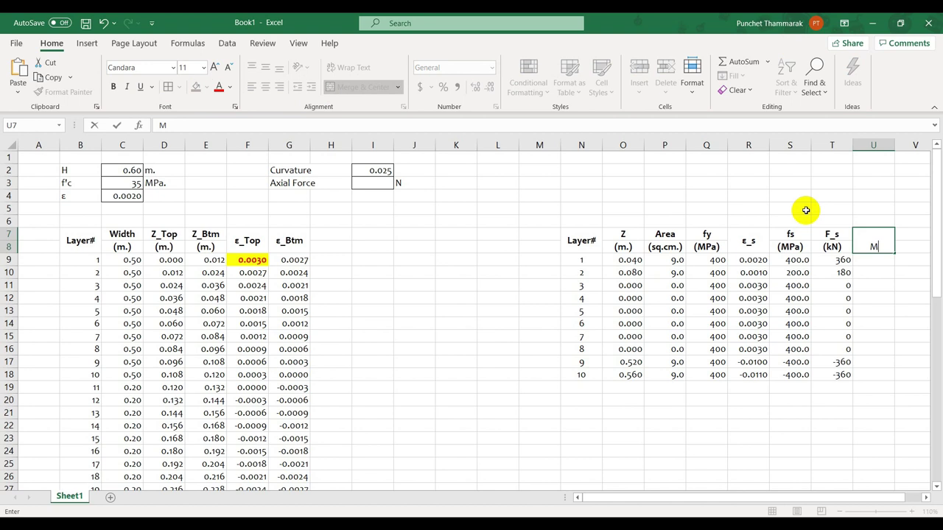
pyautogui.write('_s')
pyautogui.press('Return')
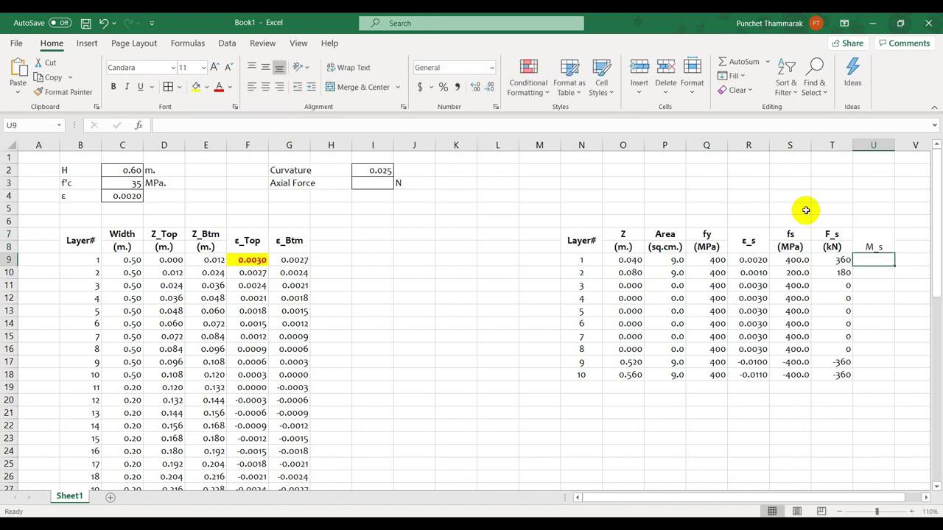
# Step: Unmerge the M_s heading cells and enter the unit (kN-m) in U8
pyautogui.click(873, 234)
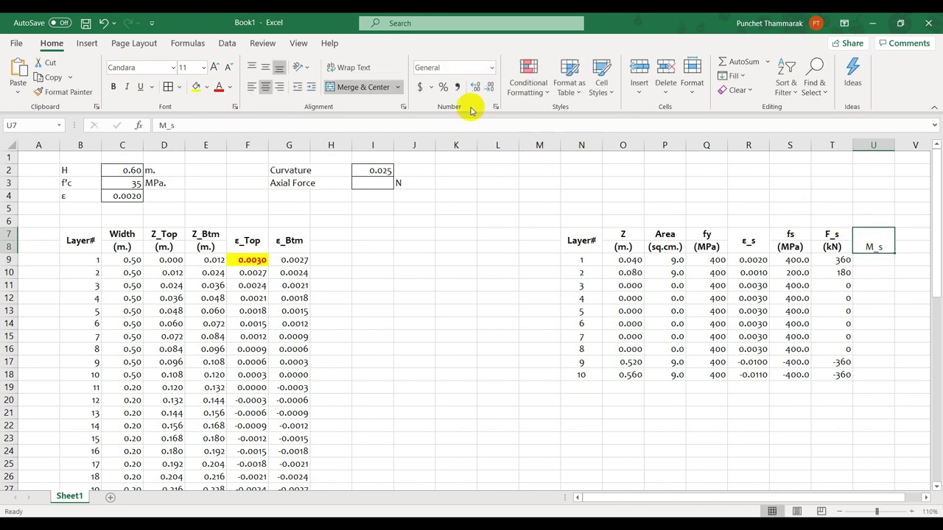
pyautogui.click(347, 84)
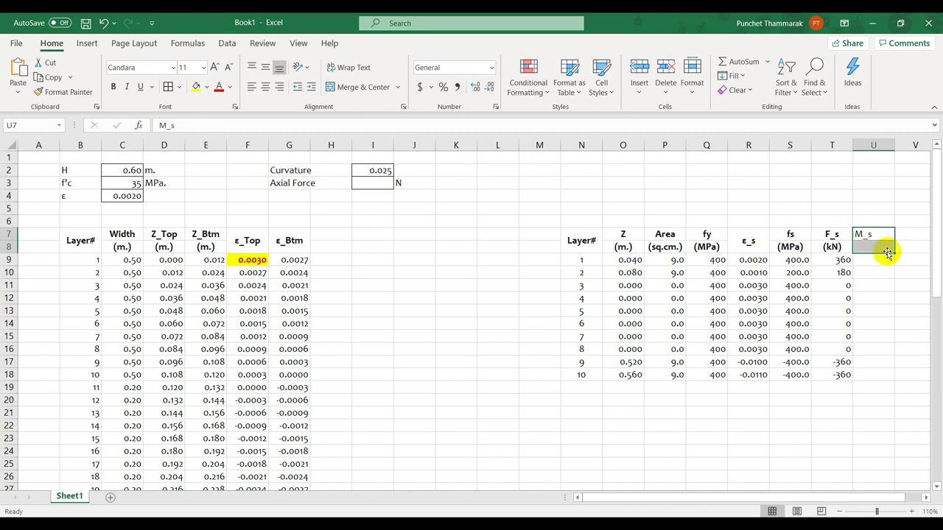
pyautogui.click(885, 248)
pyautogui.write('(k')
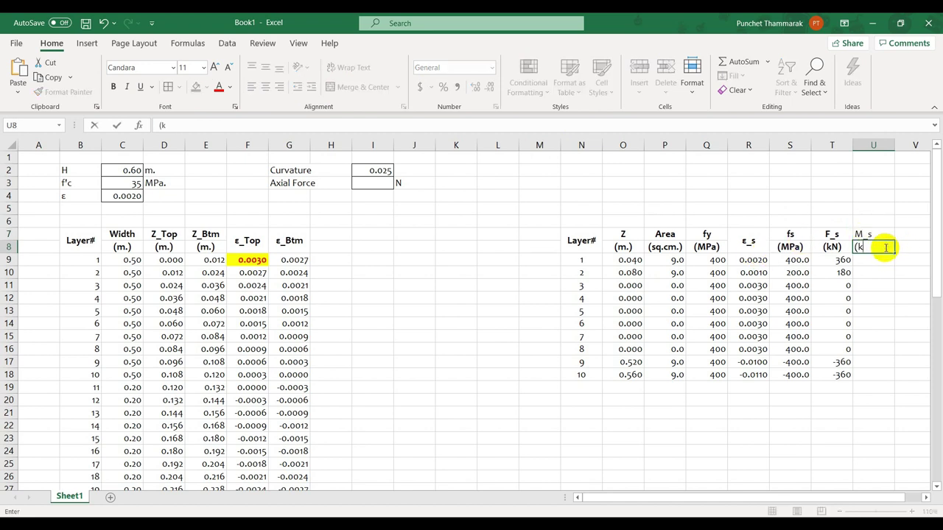
pyautogui.write('N-m)')
pyautogui.press('Return')
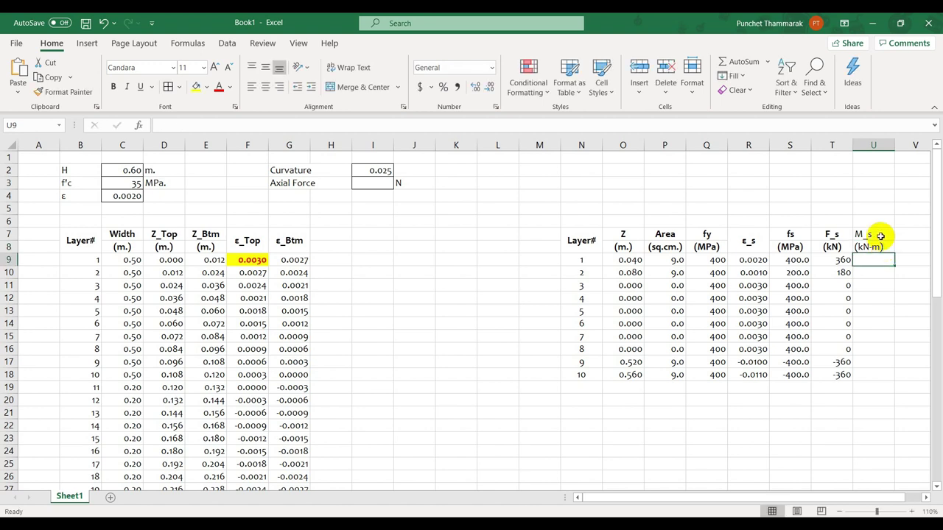
# Step: Centre the moment heading in U7:U8 and make it bold
pyautogui.moveTo(878, 234); pyautogui.dragTo(875, 248)
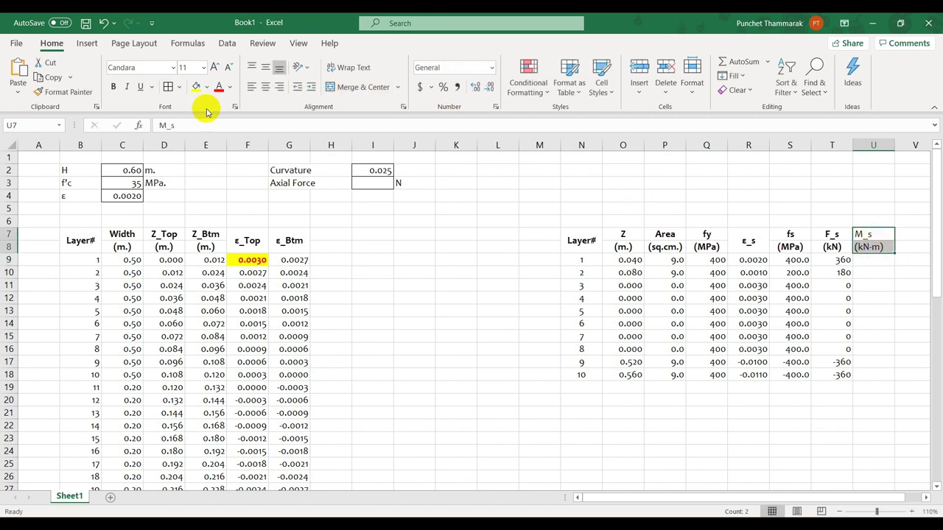
pyautogui.click(265, 87)
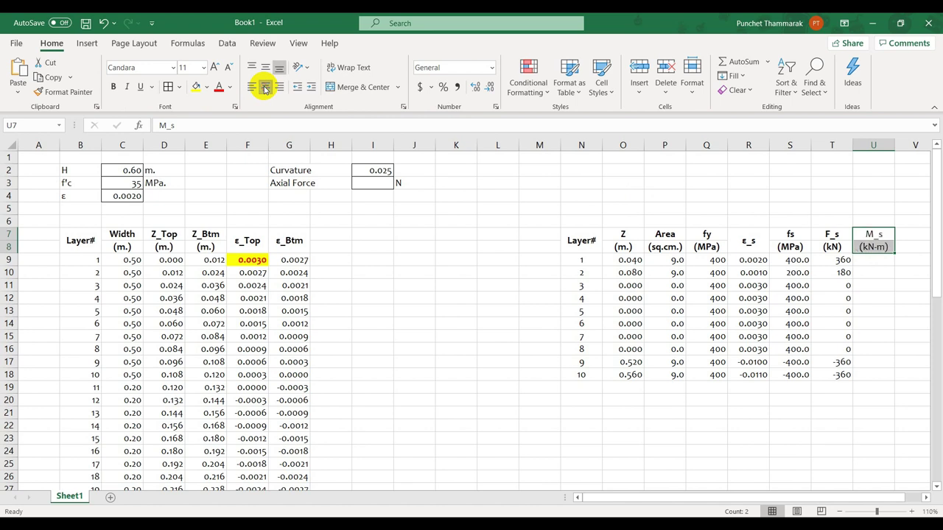
pyautogui.click(113, 87)
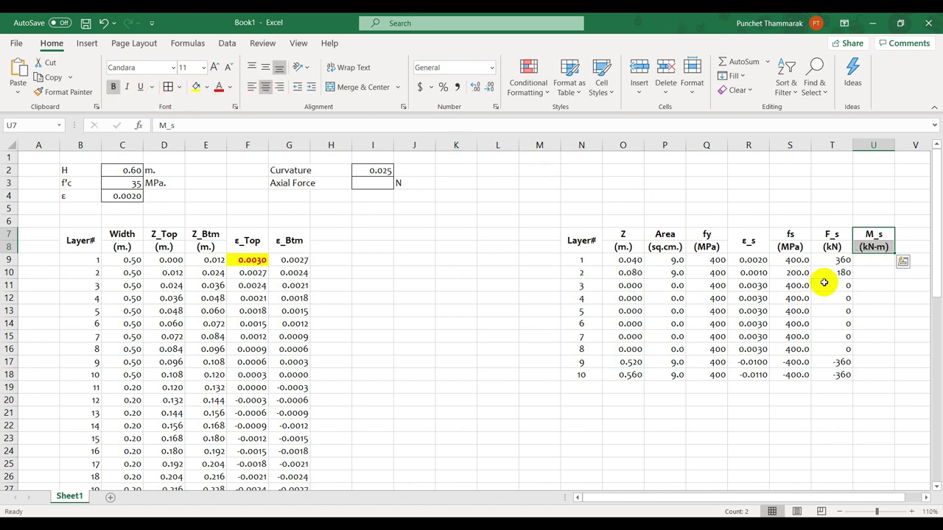
# Step: Enter the layer 1 steel moment formula =T9*O9 in U9
pyautogui.click(869, 260)
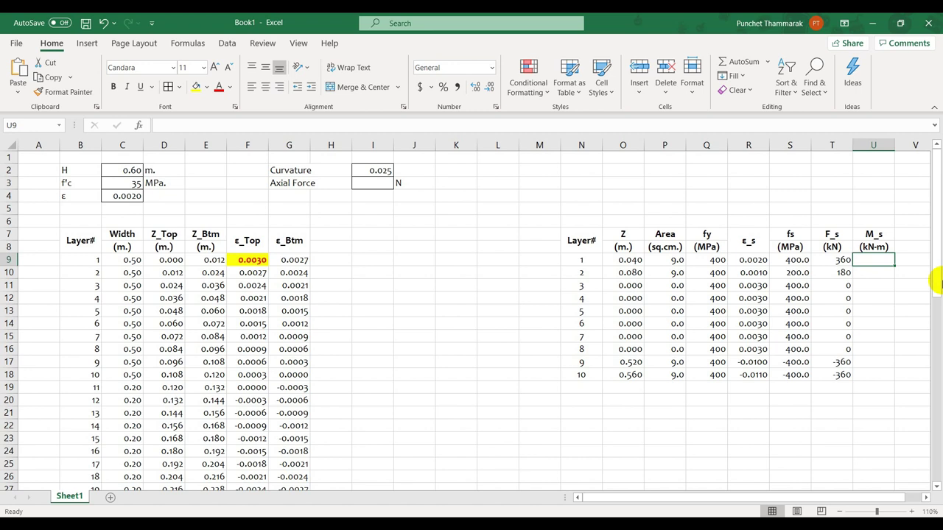
pyautogui.write('=')
pyautogui.press('Left')
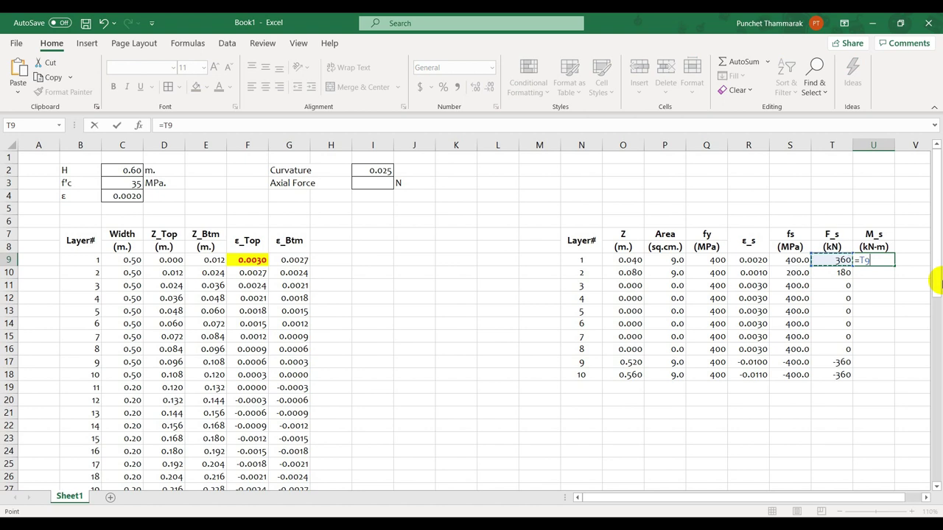
pyautogui.write('*')
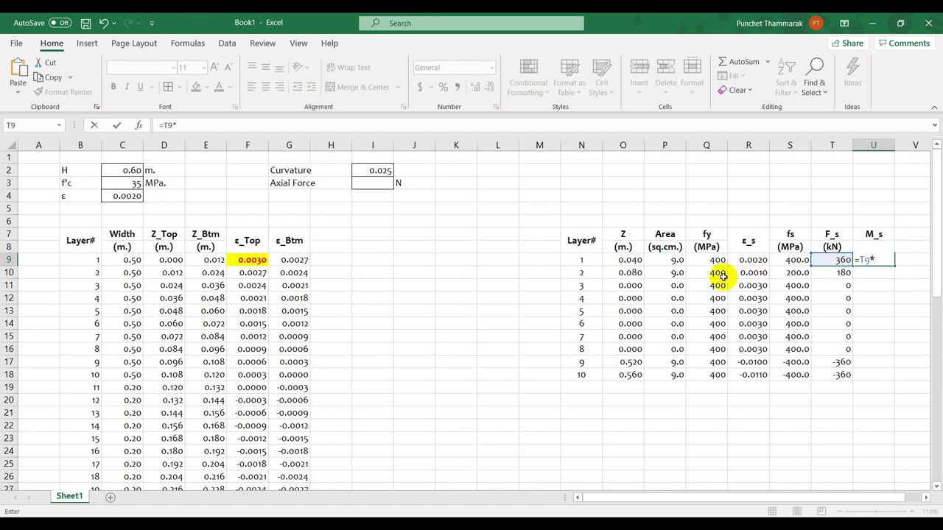
pyautogui.click(626, 259)
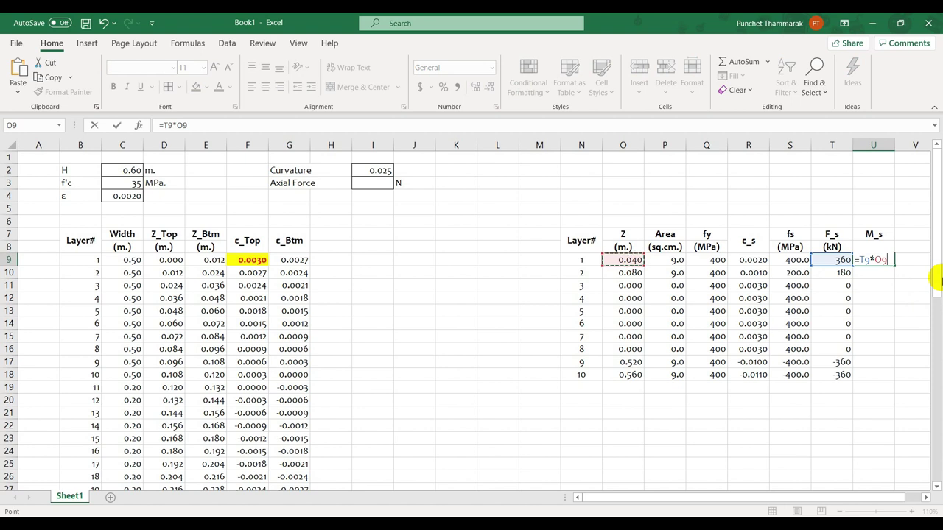
pyautogui.press('Return')
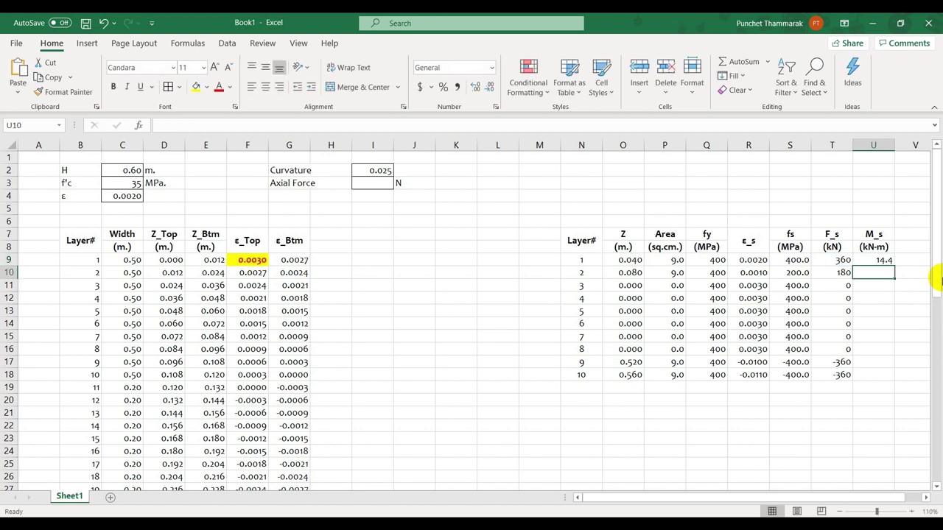
# Step: Fill the steel moment formula from U9 down through layer 10 in U18
pyautogui.click(889, 259)
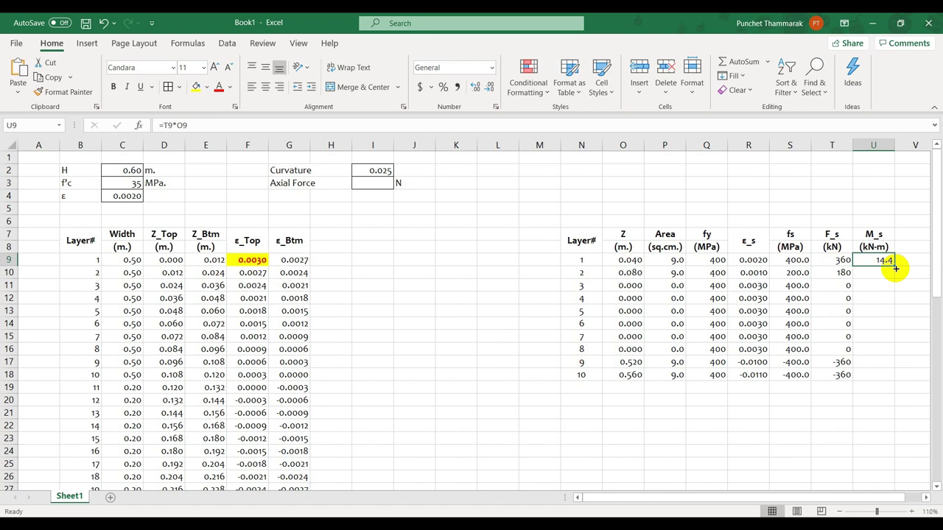
pyautogui.doubleClick(896, 268)
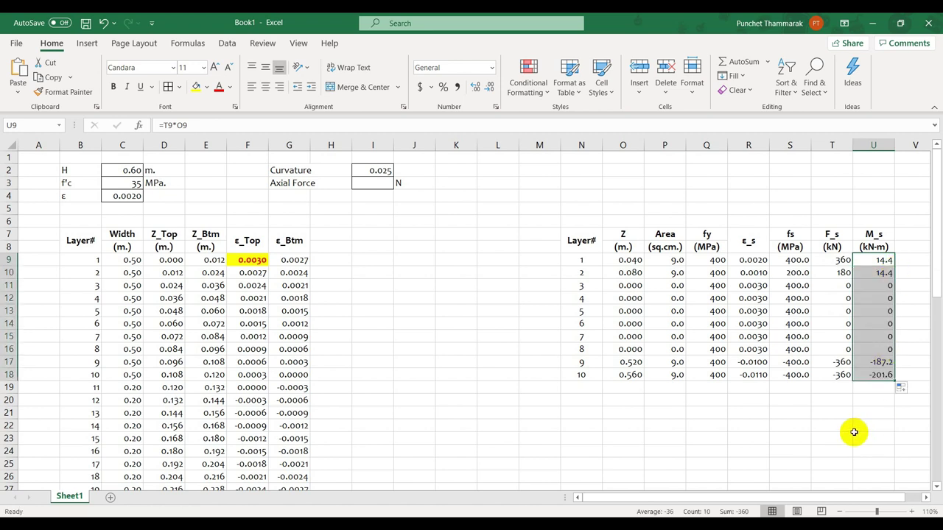
pyautogui.click(854, 435)
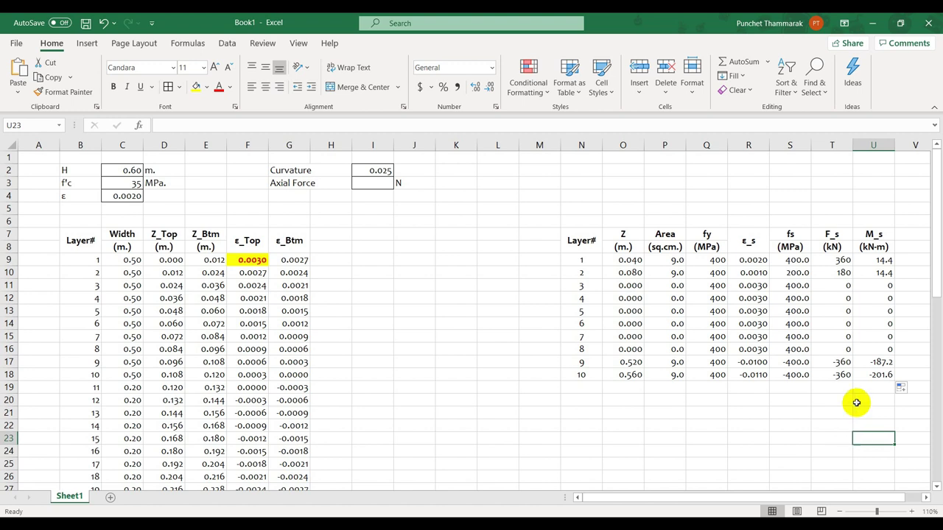
# Step: Give the steel table headings N7:U8 an outline border and inner vertical borders, without a horizontal line between the two rows
pyautogui.moveTo(572, 235); pyautogui.dragTo(881, 247)
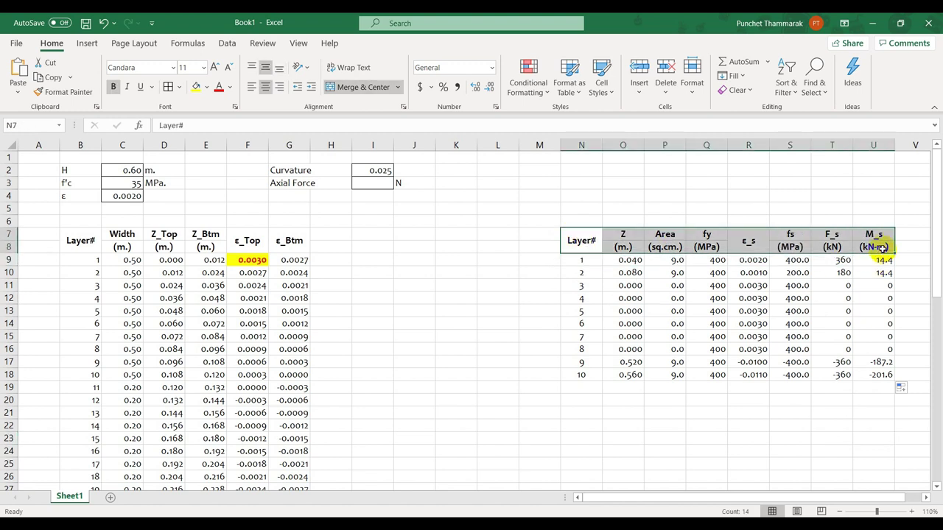
pyautogui.rightClick(882, 247)
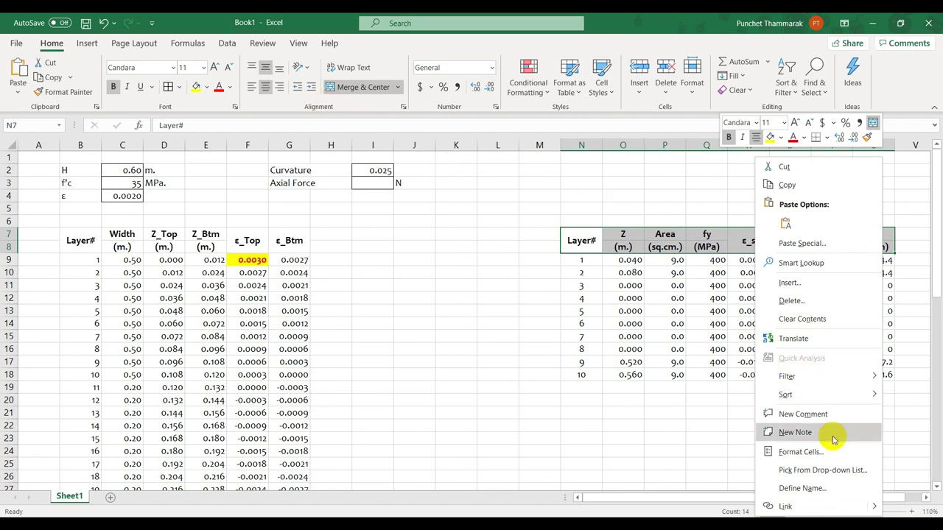
pyautogui.click(812, 451)
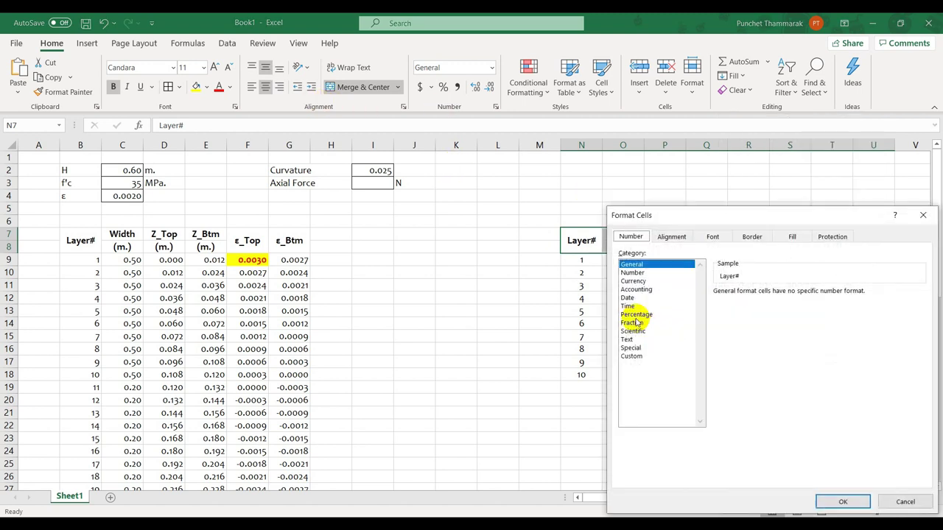
pyautogui.click(752, 236)
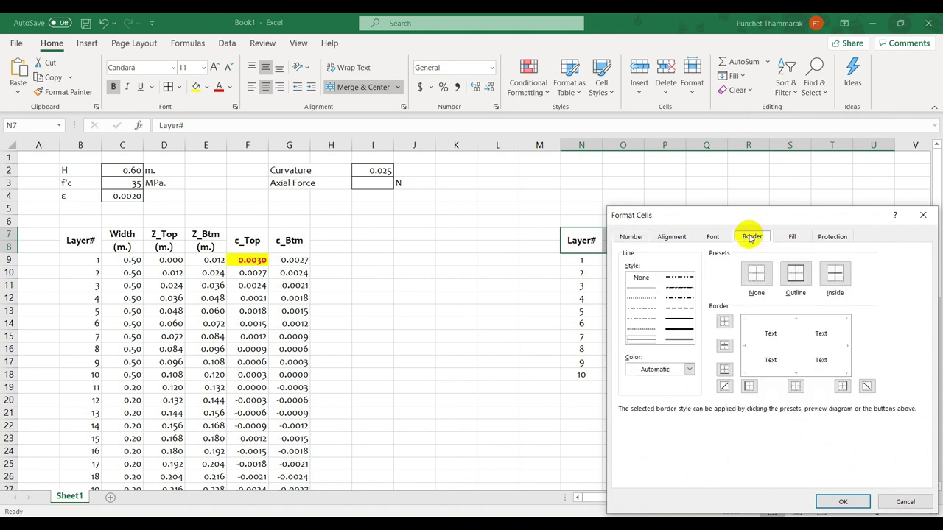
pyautogui.click(725, 322)
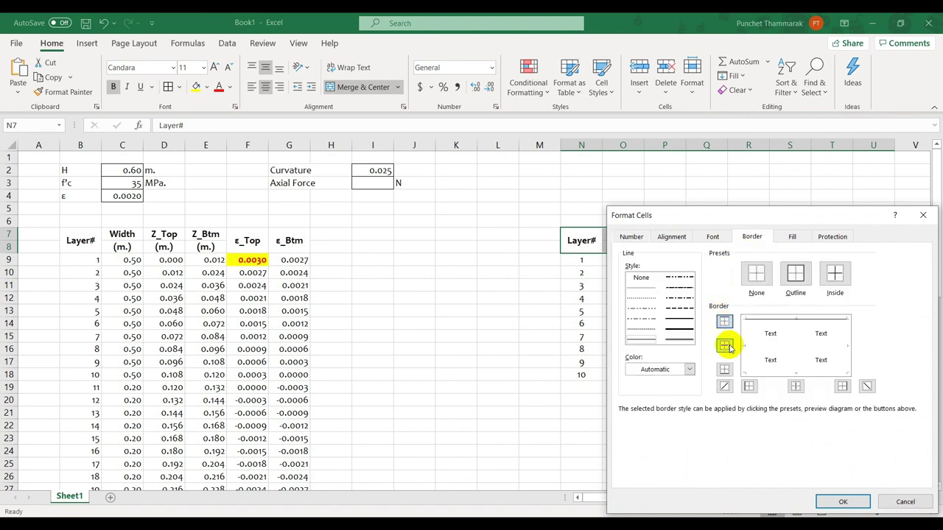
pyautogui.click(750, 386)
pyautogui.click(795, 387)
pyautogui.click(842, 386)
pyautogui.click(725, 370)
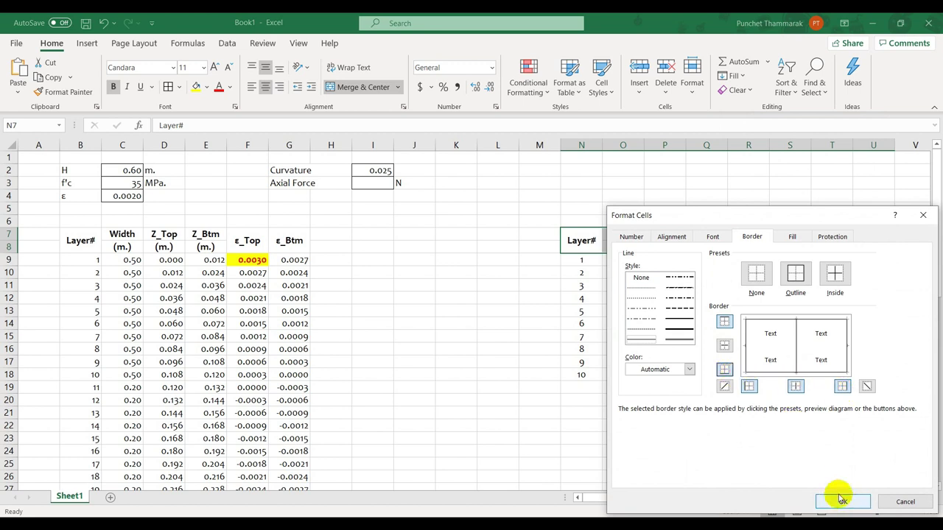
pyautogui.click(843, 502)
# Step: Apply all borders to the steel layer data in N9:U18
pyautogui.click(535, 310)
pyautogui.moveTo(582, 261); pyautogui.dragTo(869, 372)
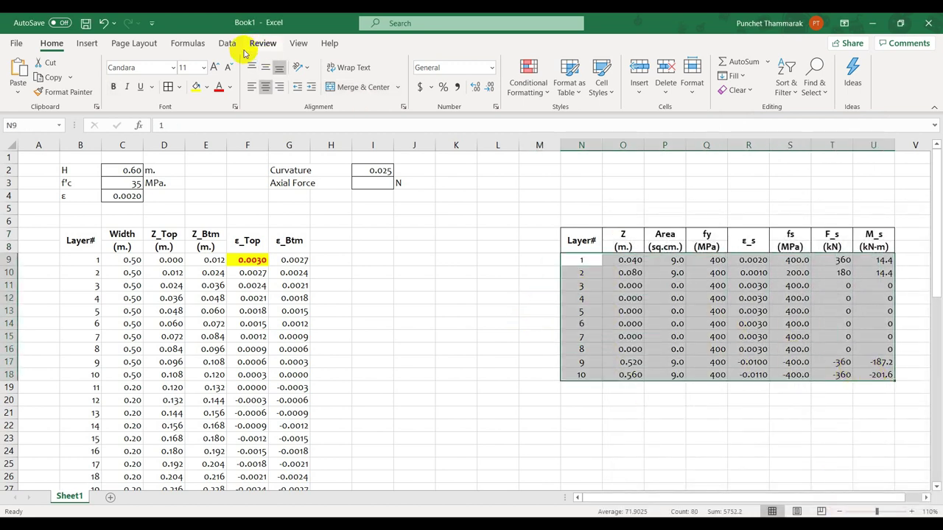
pyautogui.click(168, 86)
pyautogui.click(420, 269)
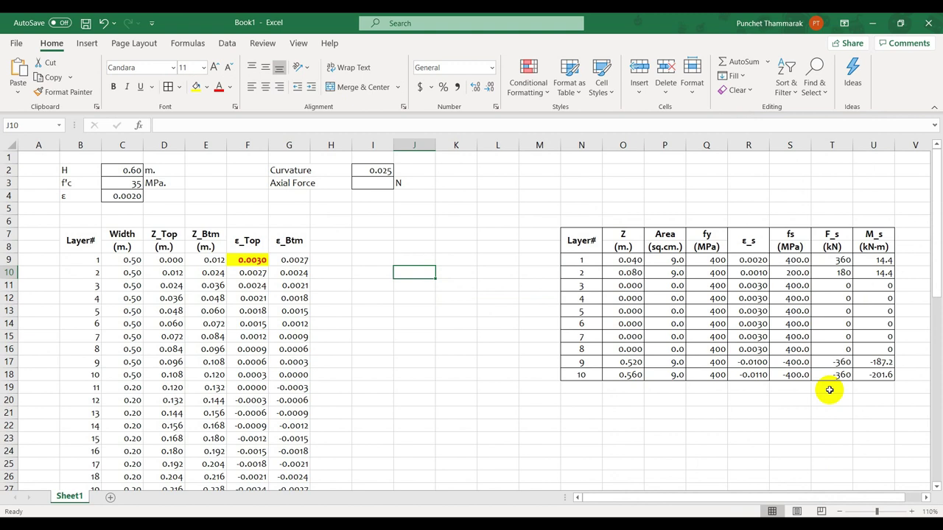
# Step: Calculate the axial force in I3 as the sum of the steel layer forces, =SUM(T9:T18)
pyautogui.click(830, 389)
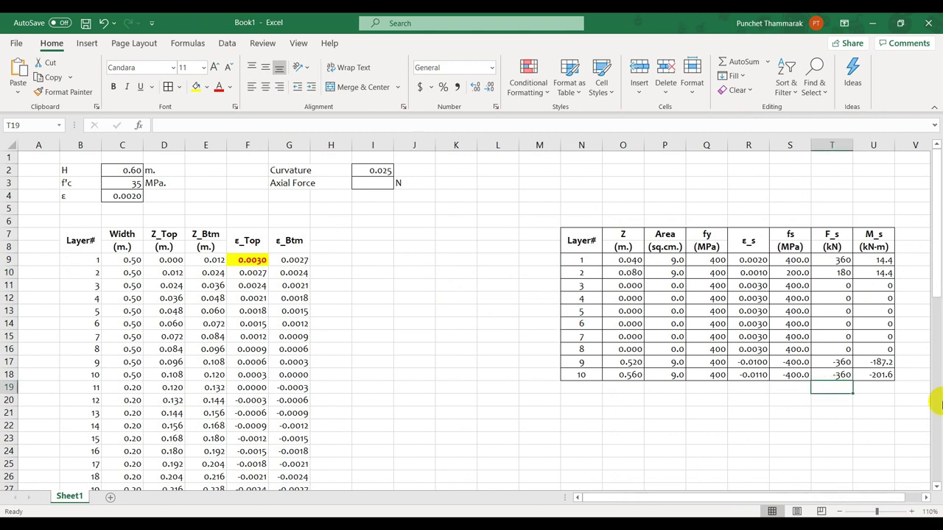
pyautogui.click(363, 184)
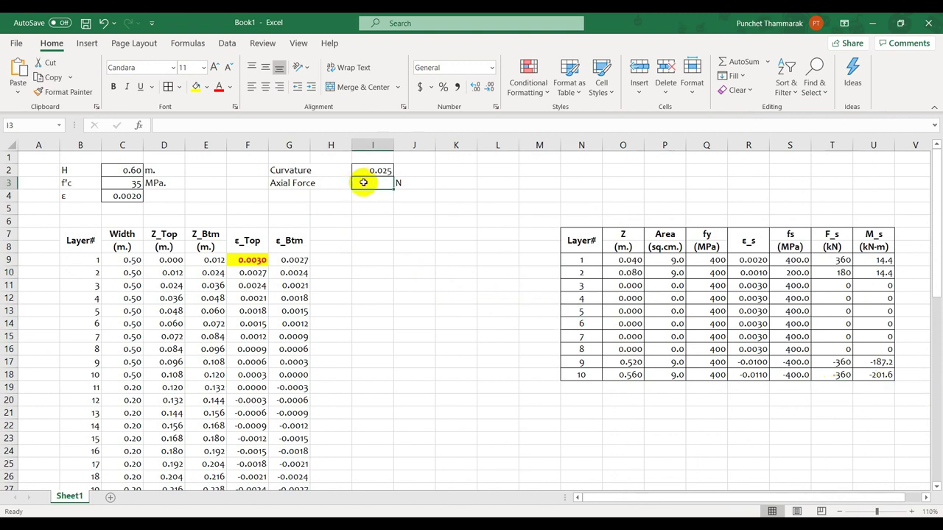
pyautogui.write('=sum(')
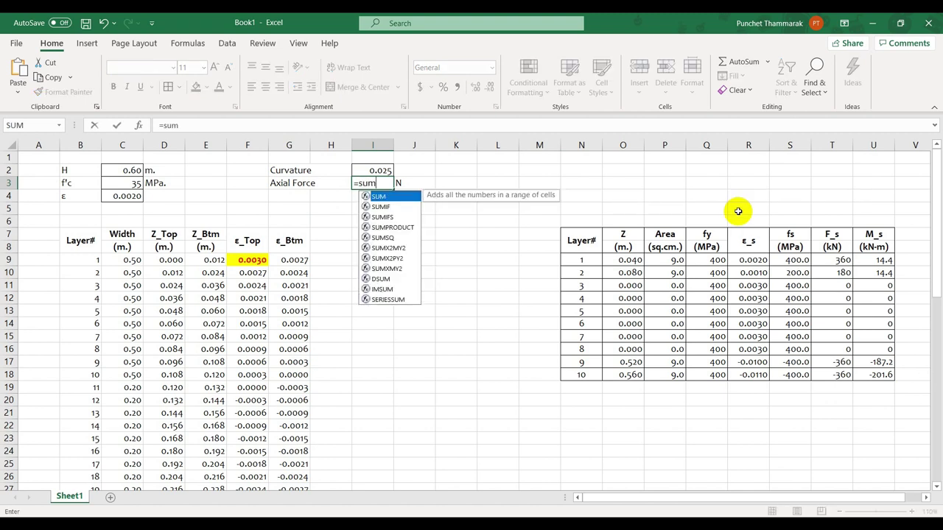
pyautogui.click(833, 273)
pyautogui.moveTo(832, 261); pyautogui.dragTo(842, 372)
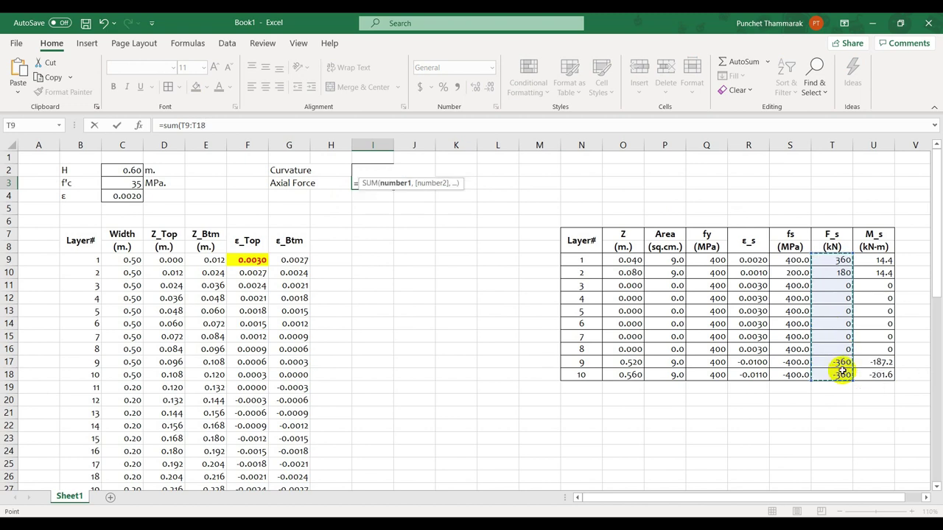
pyautogui.write(')')
pyautogui.press('Return')
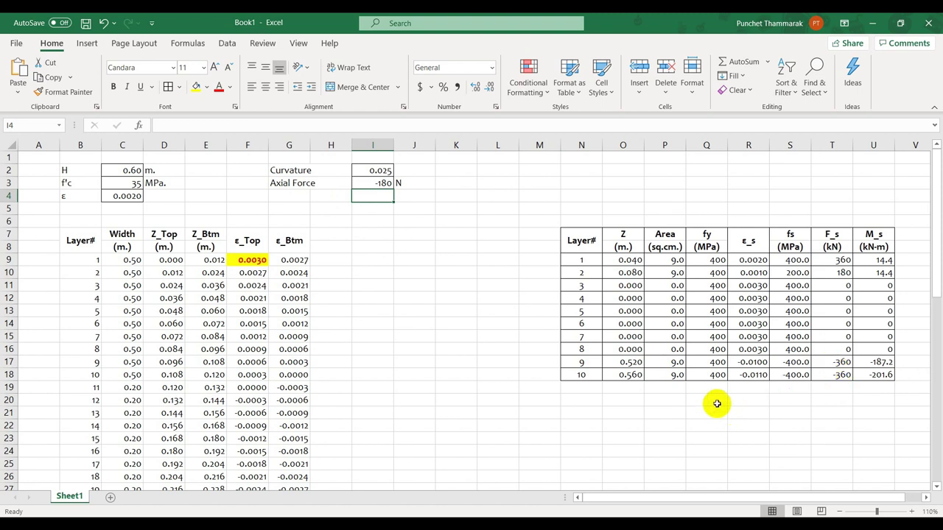
pyautogui.scroll(-2, 376, 318)
pyautogui.scroll(2, 376, 318)
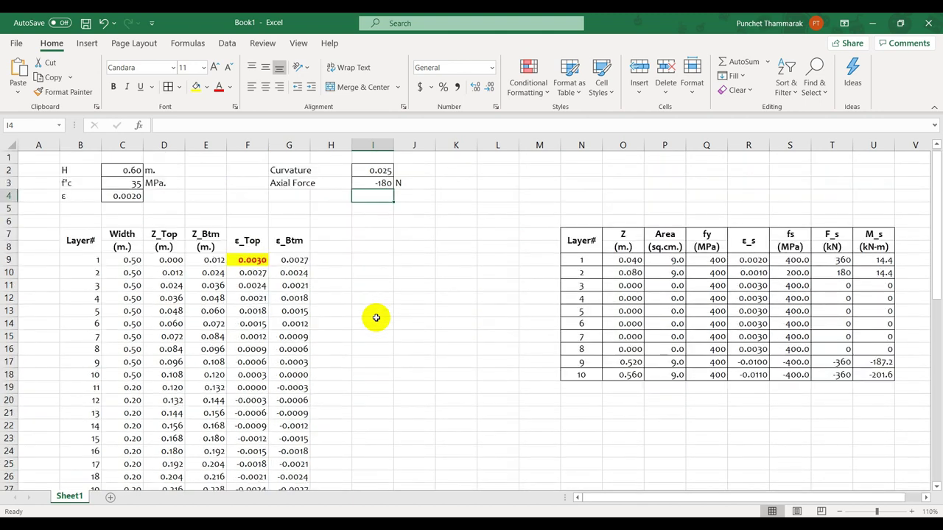
pyautogui.scroll(-12, 375, 317)
pyautogui.scroll(12, 375, 316)
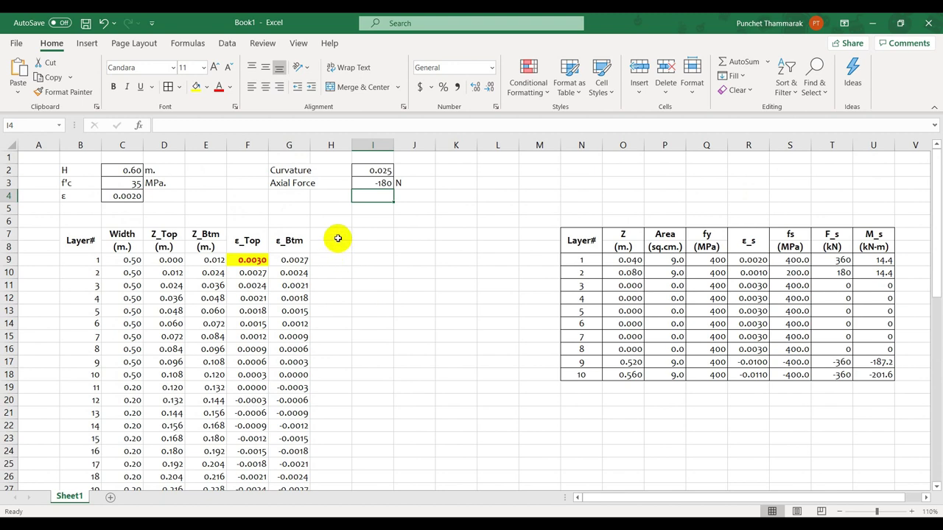
# Step: Merge and center H7:H8 and enter the heading σ_Top there, using the Greek small letter sigma symbol
pyautogui.moveTo(338, 238); pyautogui.dragTo(336, 243)
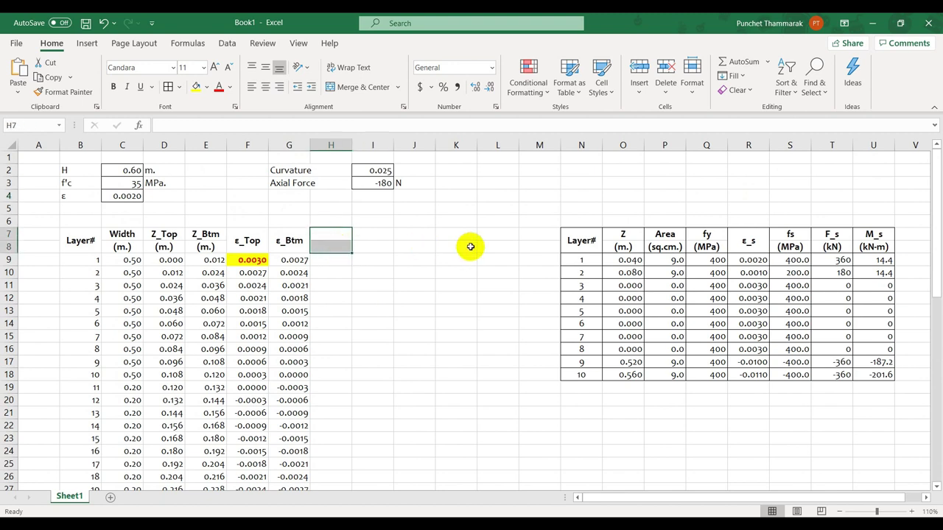
pyautogui.click(339, 87)
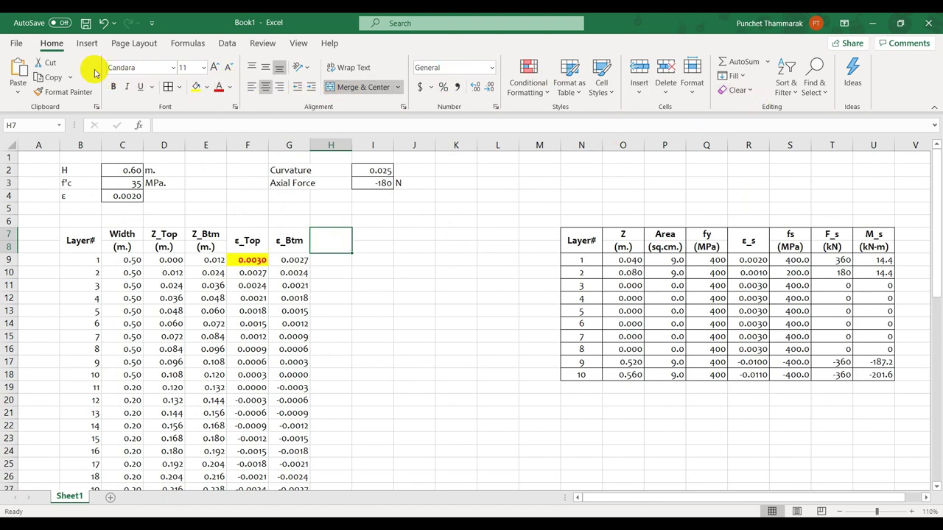
pyautogui.click(92, 45)
pyautogui.click(904, 81)
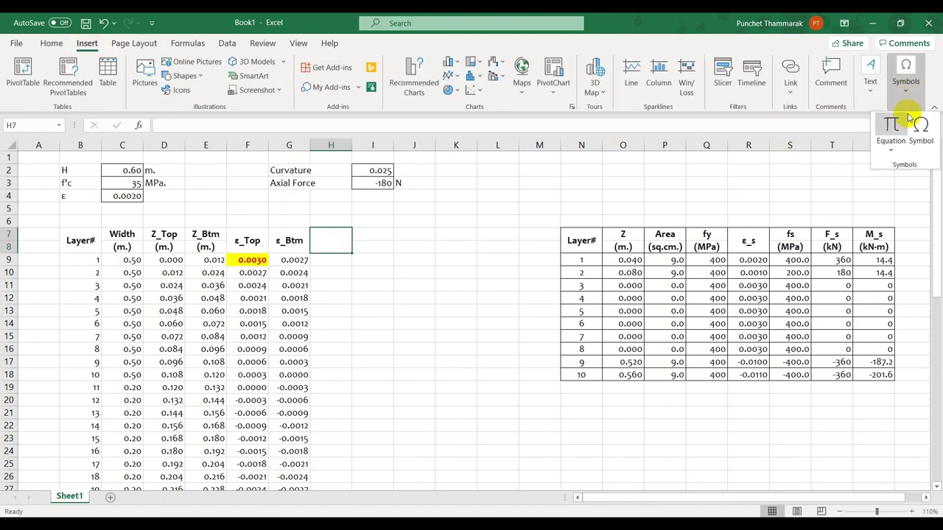
pyautogui.click(921, 135)
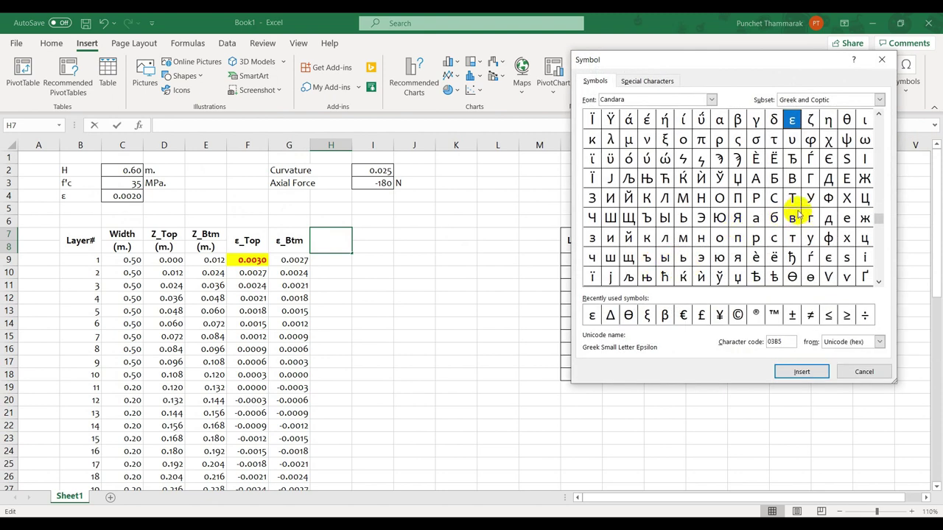
pyautogui.click(756, 139)
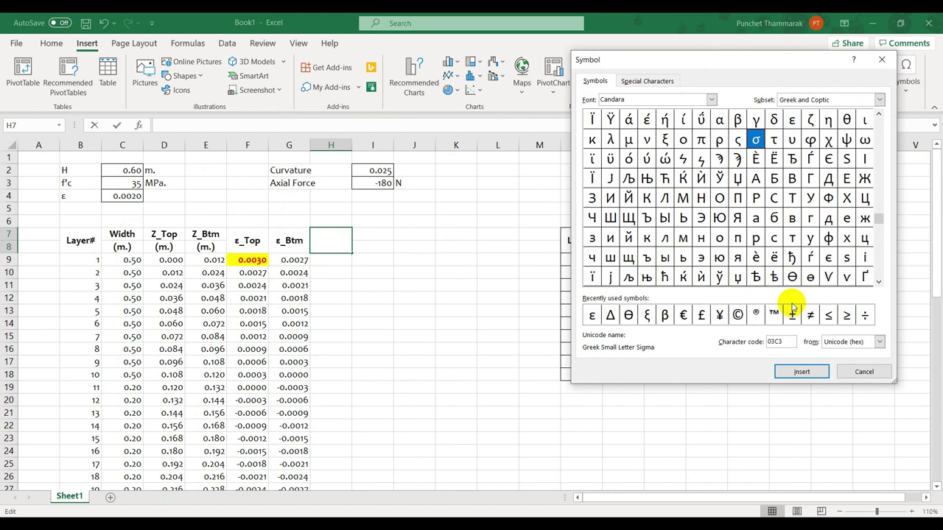
pyautogui.click(803, 372)
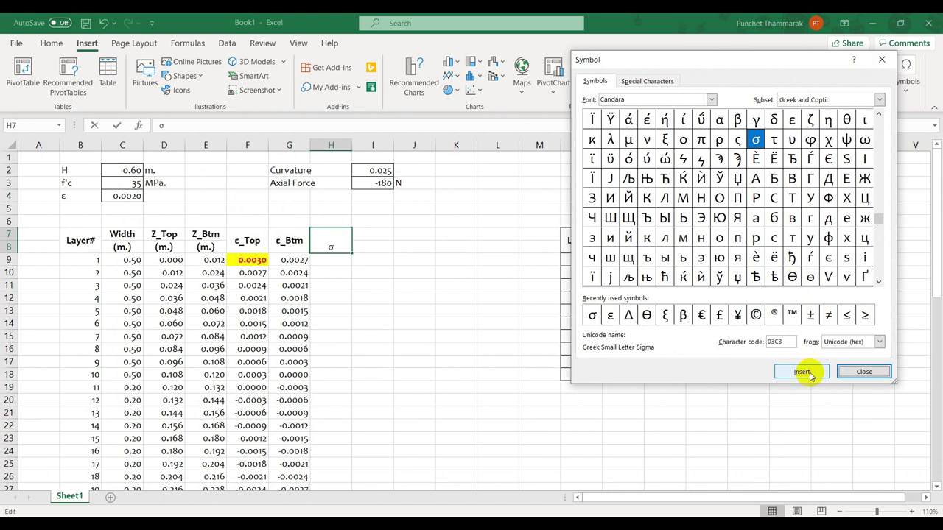
pyautogui.click(864, 371)
pyautogui.write('_')
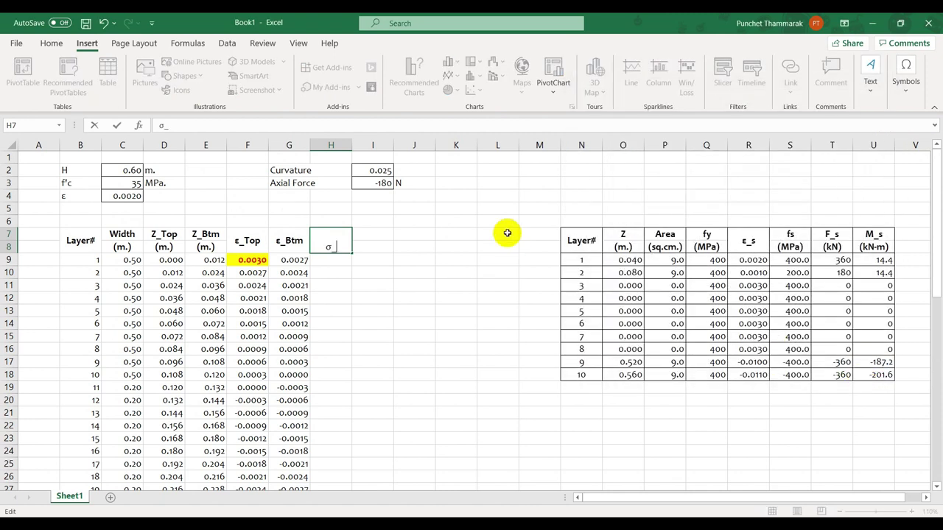
pyautogui.write('Top')
pyautogui.press('Return')
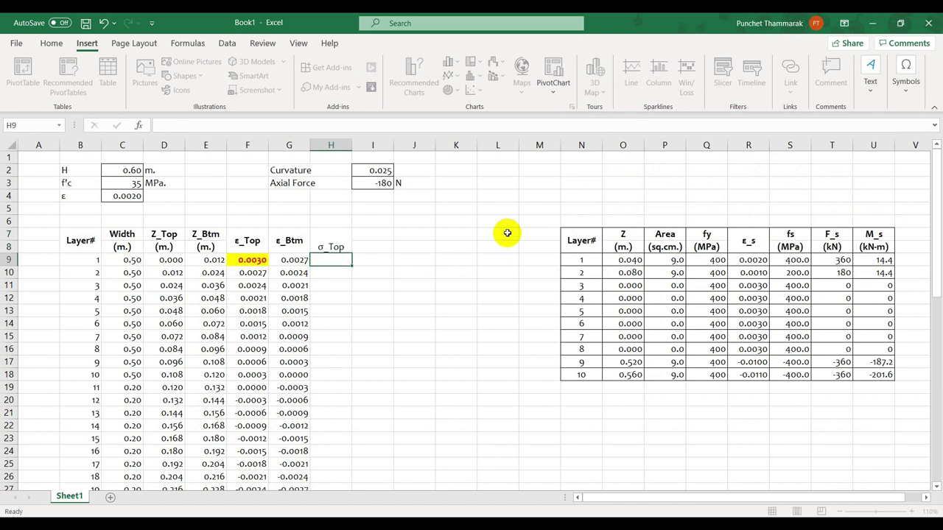
# Step: Unmerge the σ_Top heading cell and enter the unit (kPa) in H8
pyautogui.press('Up')
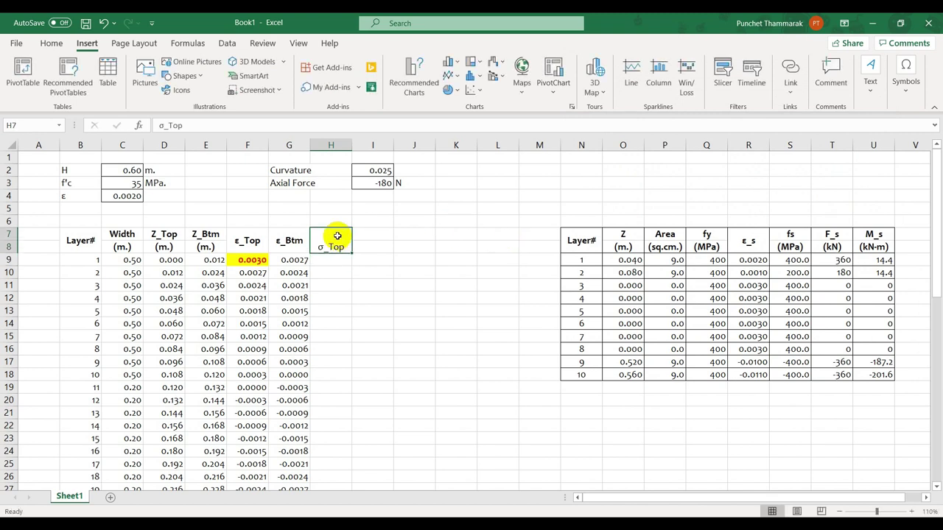
pyautogui.click(51, 43)
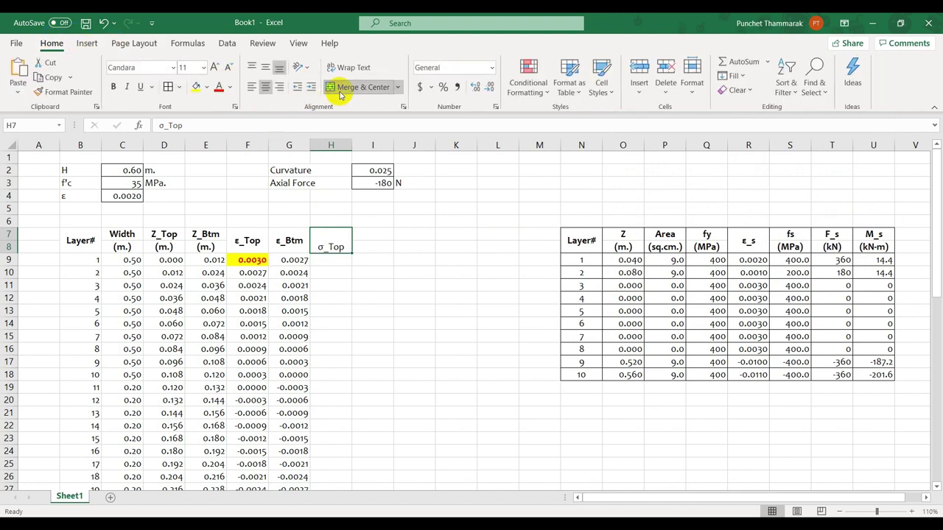
pyautogui.click(341, 88)
pyautogui.click(335, 245)
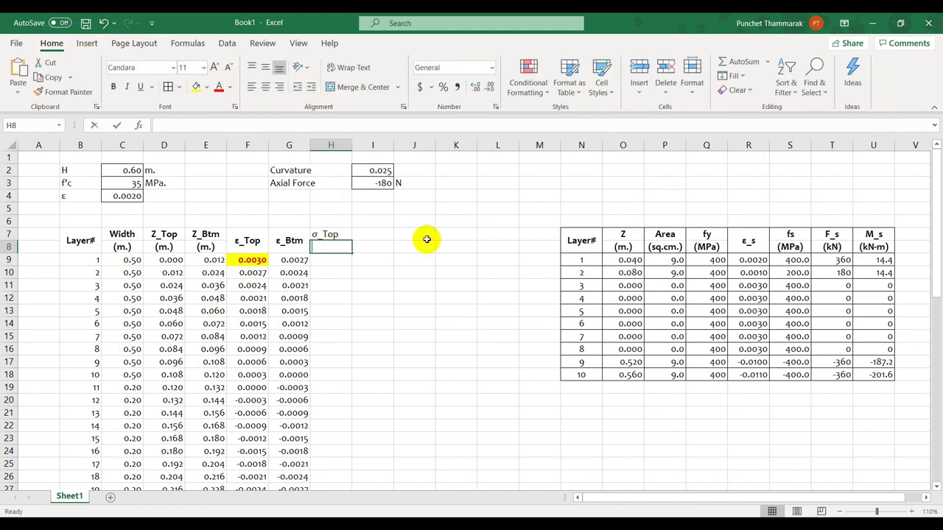
pyautogui.write('(kPa)')
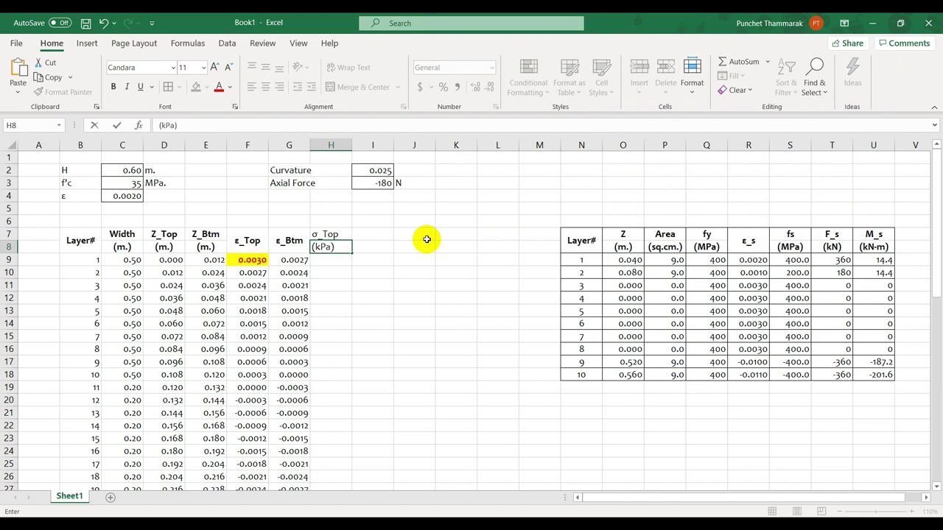
pyautogui.press('Return')
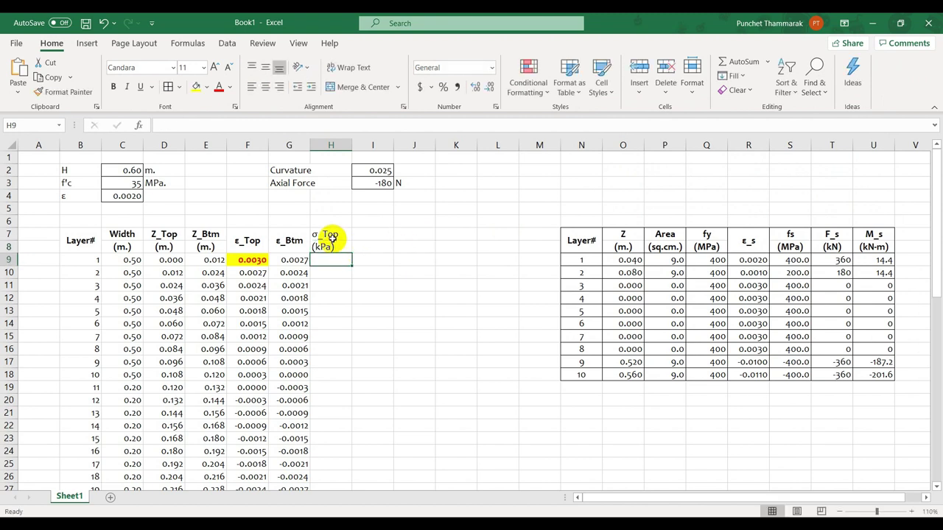
# Step: Copy the stress heading H7:H8 to I7:I8 and change the copied heading in I7 to σ_Btm
pyautogui.moveTo(322, 236); pyautogui.dragTo(332, 246)
pyautogui.hotkey('ctrl', 'c')
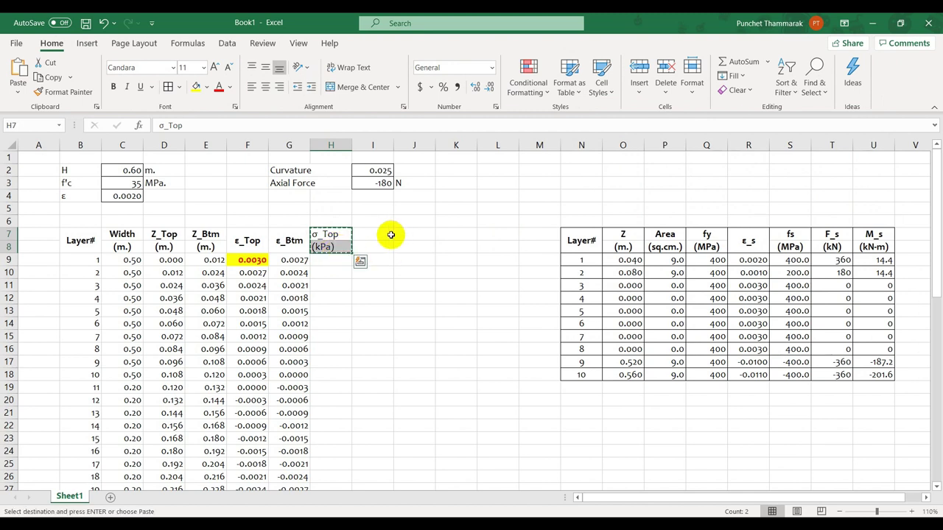
pyautogui.click(383, 234)
pyautogui.hotkey('ctrl', 'v')
pyautogui.doubleClick(383, 235)
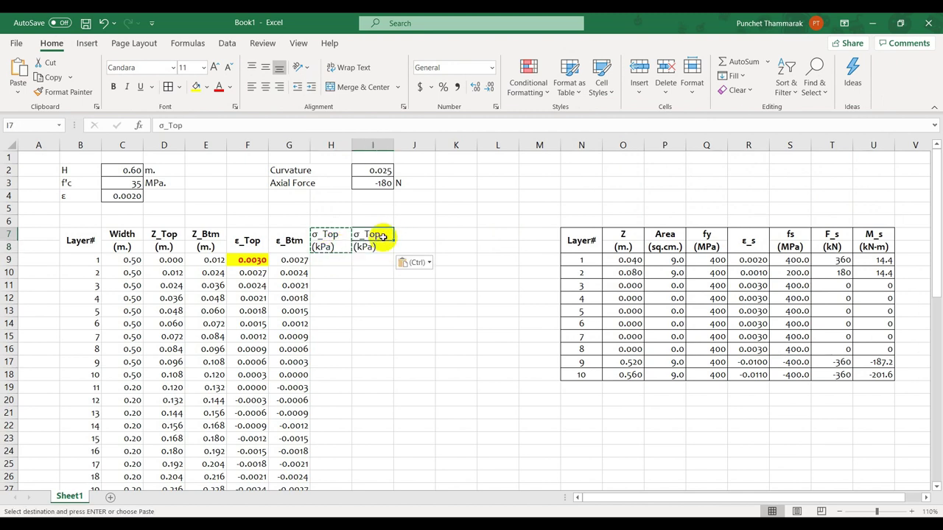
pyautogui.press('BackSpace')
pyautogui.press('BackSpace')
pyautogui.press('BackSpace')
pyautogui.write('Btm')
pyautogui.press('Return')
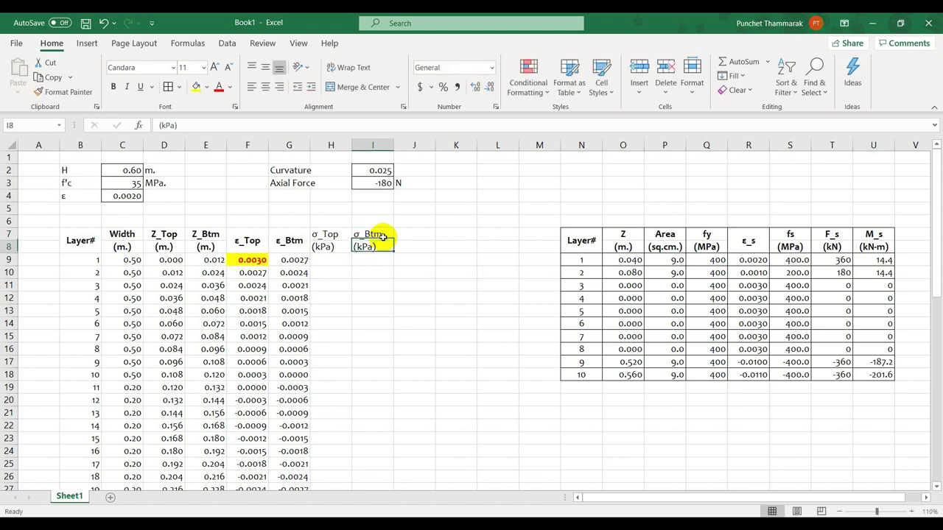
# Step: Make the stress headings in H7:I8 bold and center them horizontally
pyautogui.moveTo(322, 238); pyautogui.dragTo(361, 248)
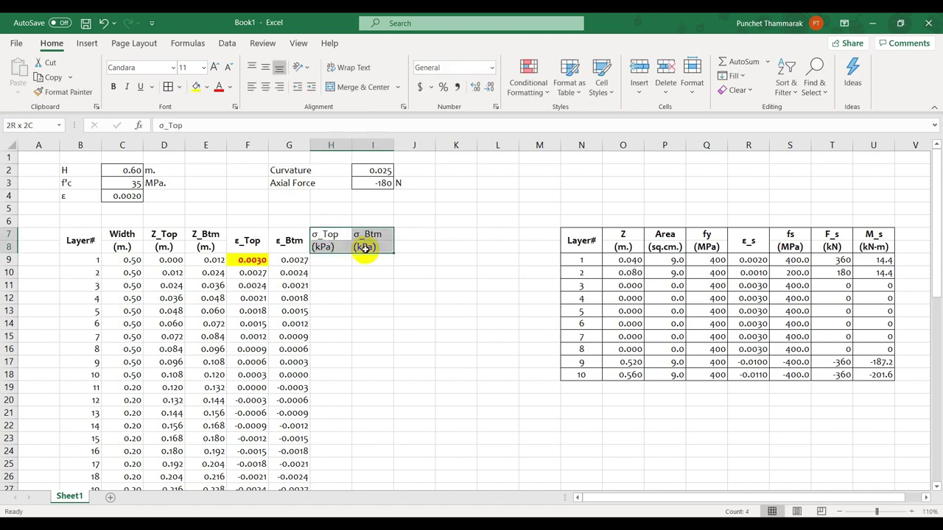
pyautogui.click(113, 87)
pyautogui.click(265, 87)
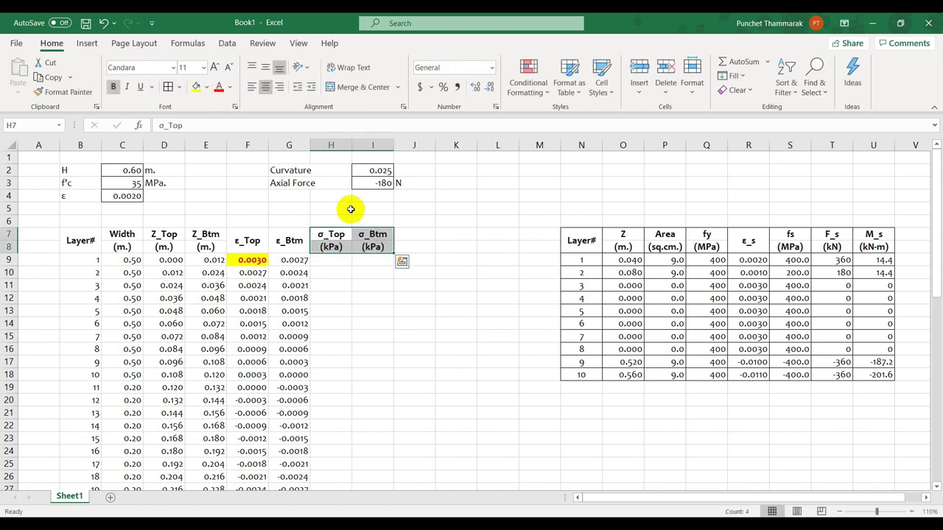
pyautogui.click(364, 260)
pyautogui.click(341, 261)
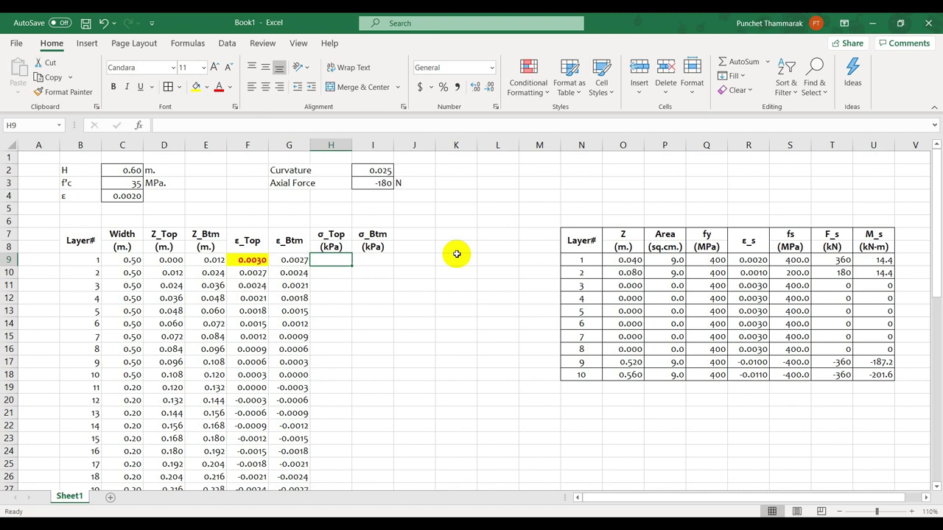
# Step: Merge and center H6:I6 above the stress columns and enter the title Park & Kent
pyautogui.moveTo(325, 221); pyautogui.dragTo(390, 223)
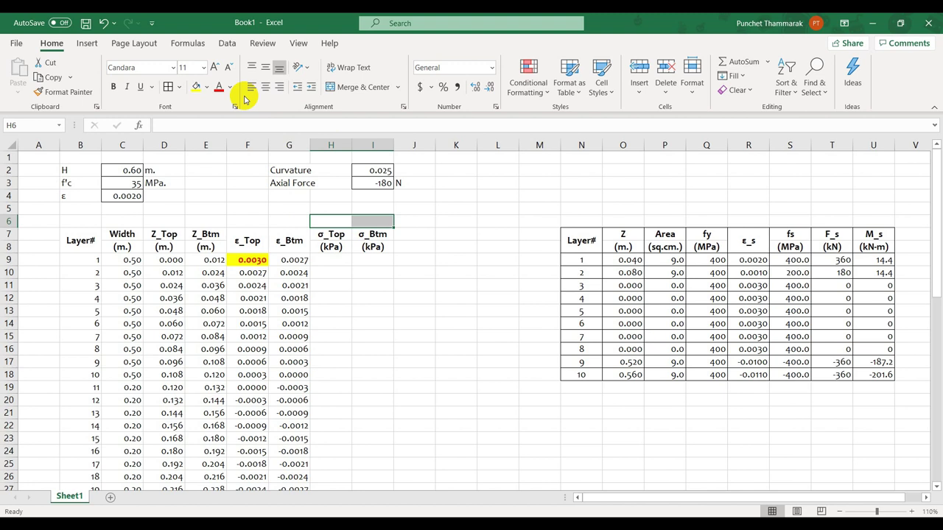
pyautogui.click(364, 88)
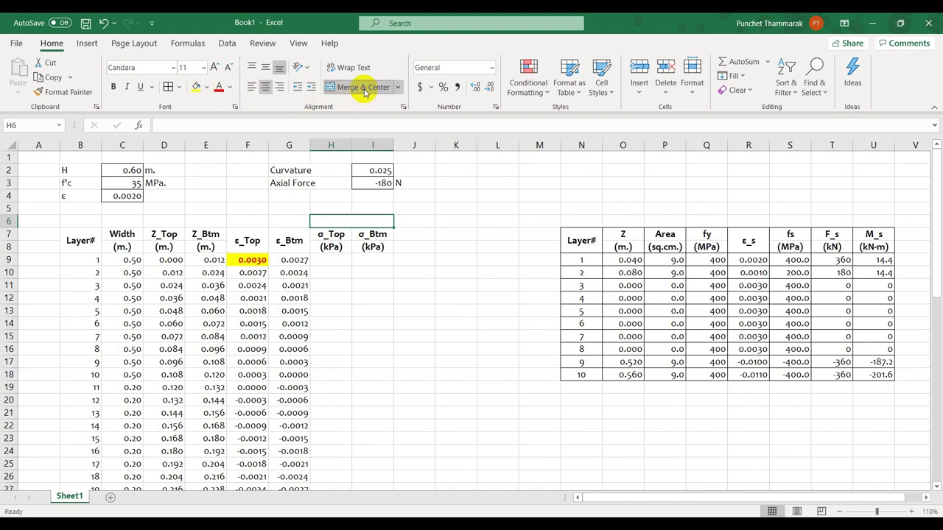
pyautogui.write('Park & Kent')
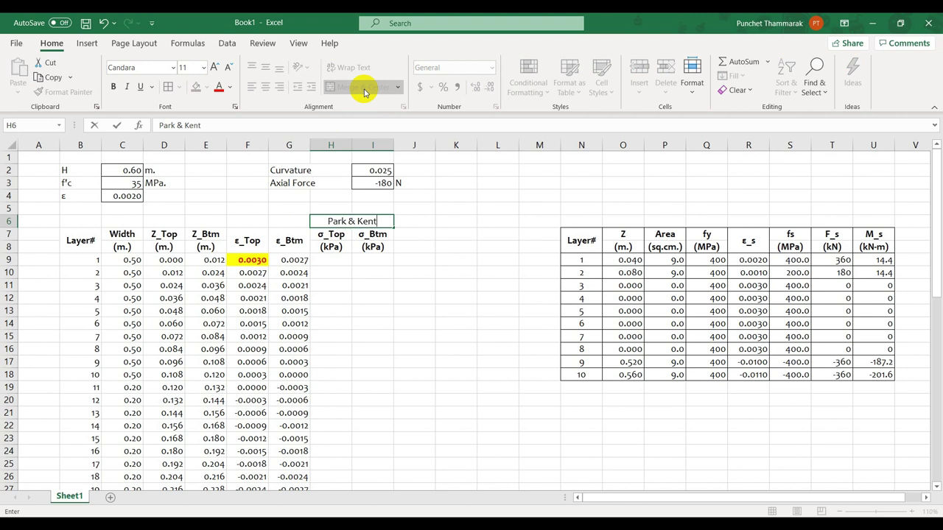
pyautogui.press('Return')
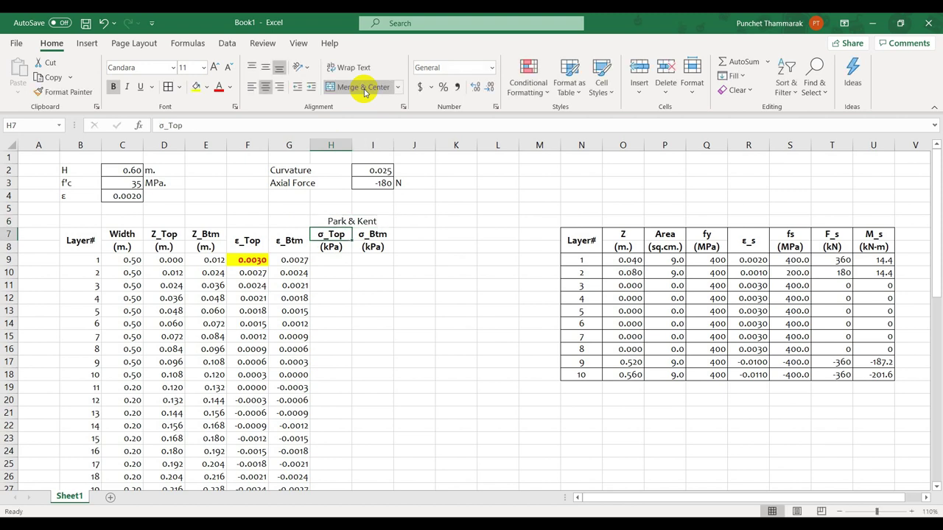
# Step: Start the σ_Top formula in H9 with an IF that returns 0 when the strain F9 is below 0
pyautogui.click(319, 258)
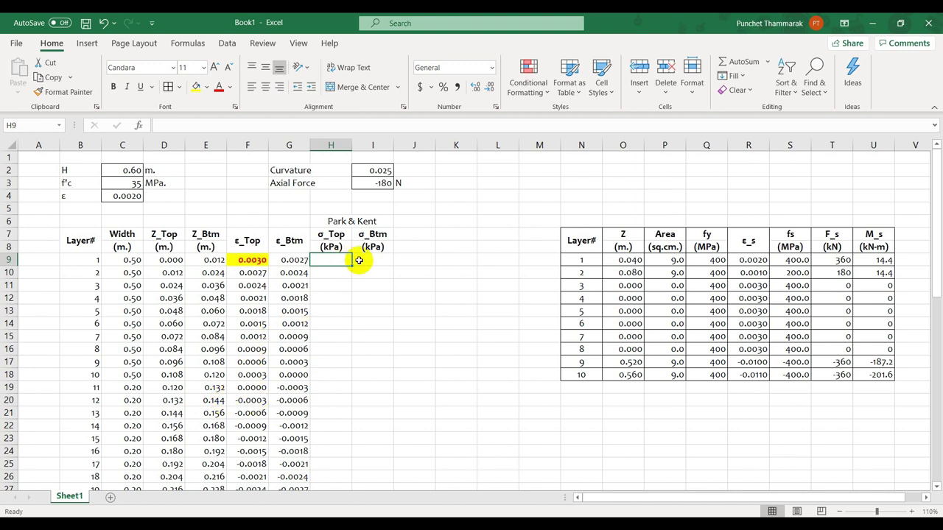
pyautogui.write('=if(')
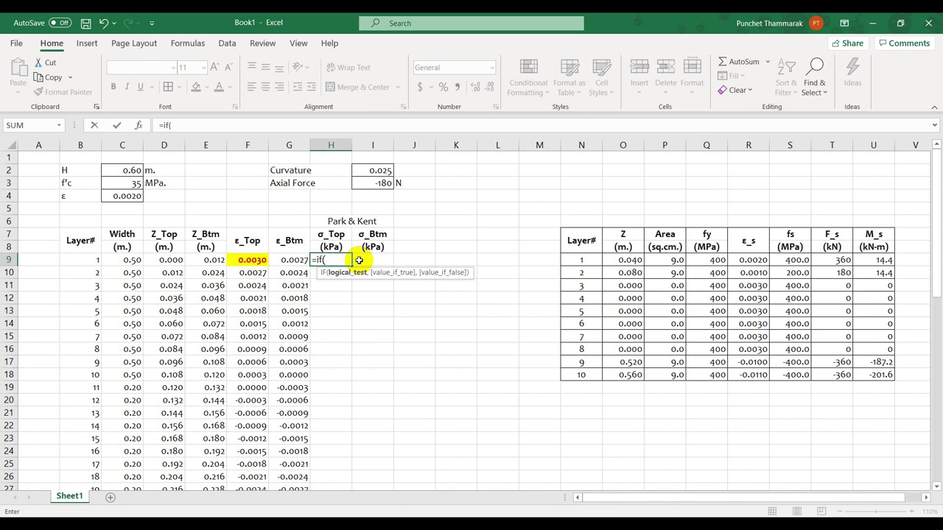
pyautogui.click(247, 260)
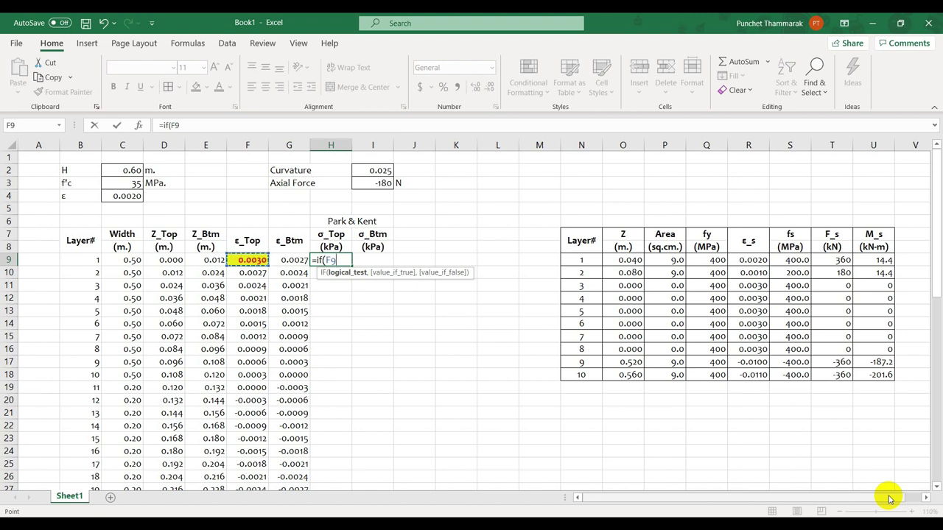
pyautogui.write('<')
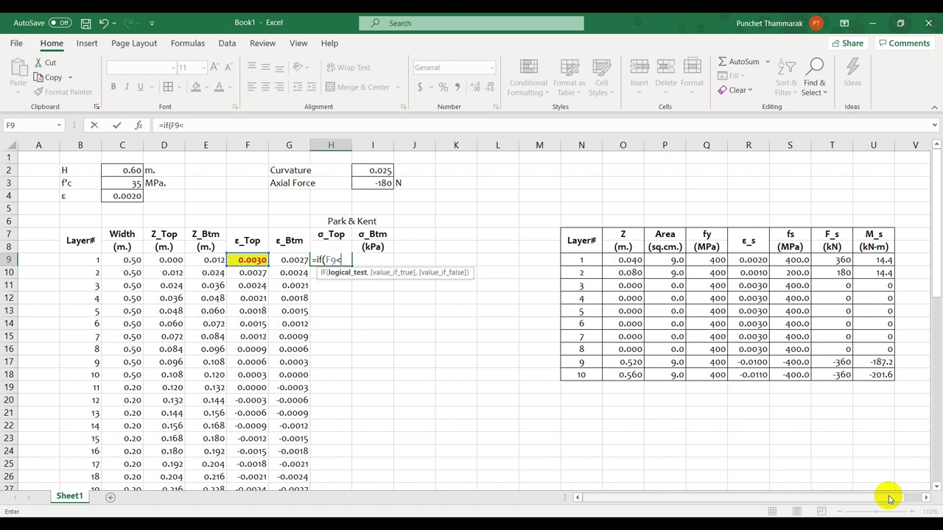
pyautogui.write('0,')
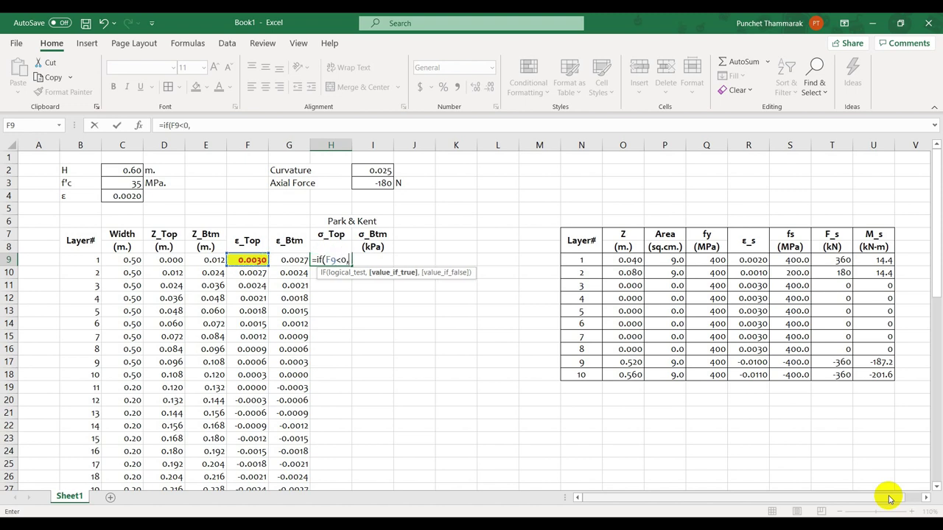
pyautogui.write('0,')
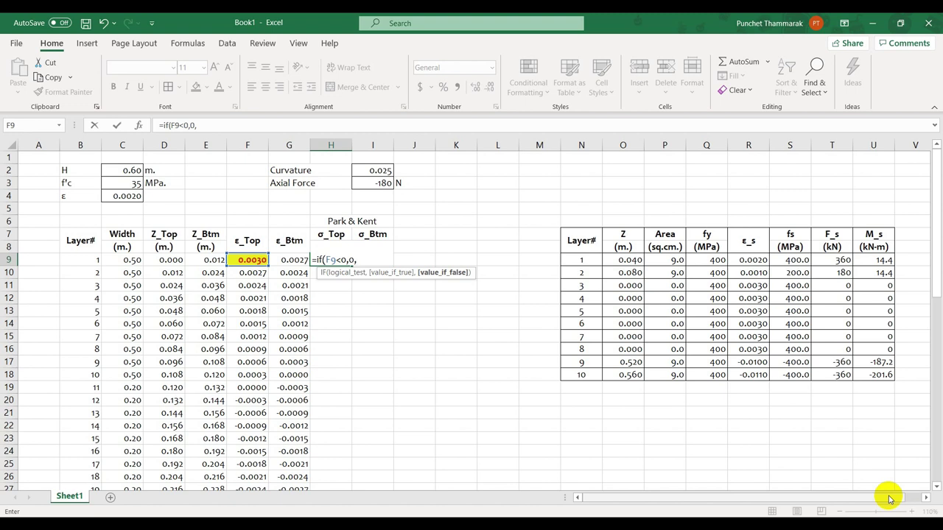
# Step: Nest a second IF in the H9 formula testing whether F9<=$C$4, using an absolute reference
pyautogui.write('if(')
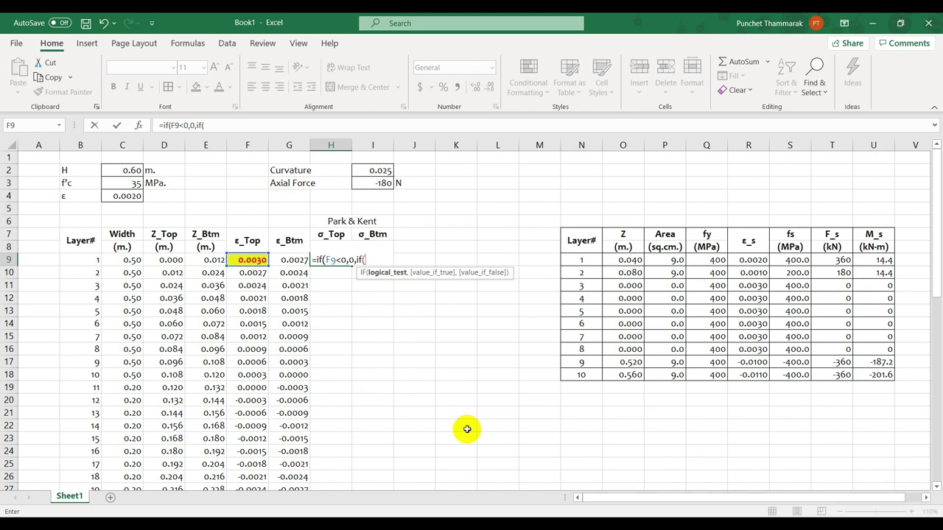
pyautogui.click(249, 261)
pyautogui.write('<')
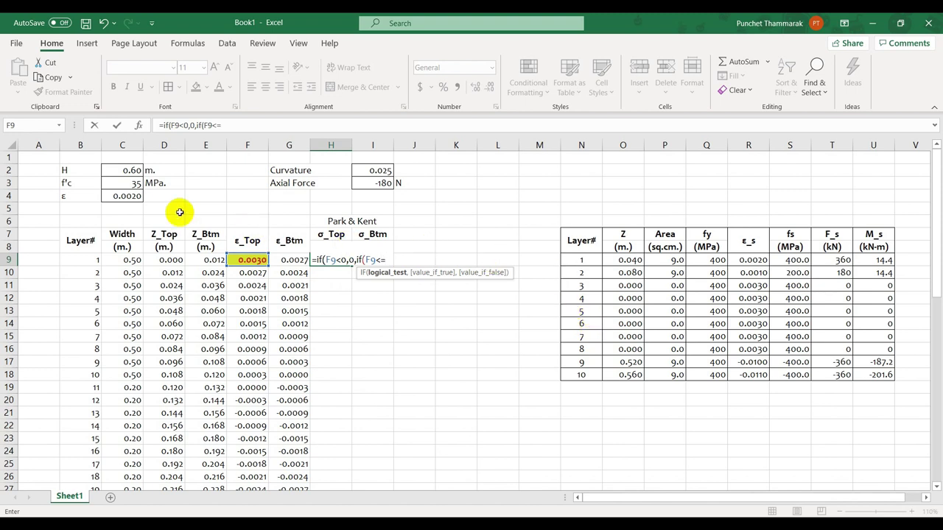
pyautogui.write('=')
pyautogui.click(126, 196)
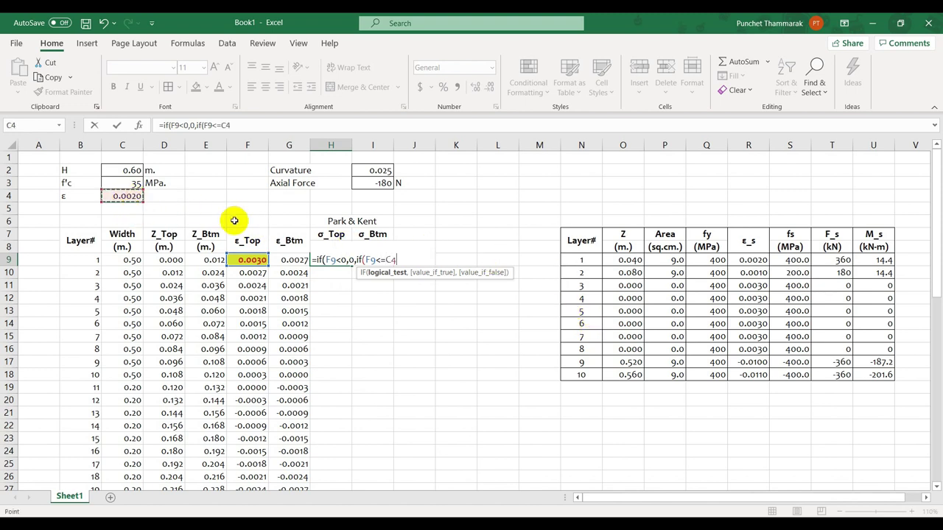
pyautogui.click(388, 259)
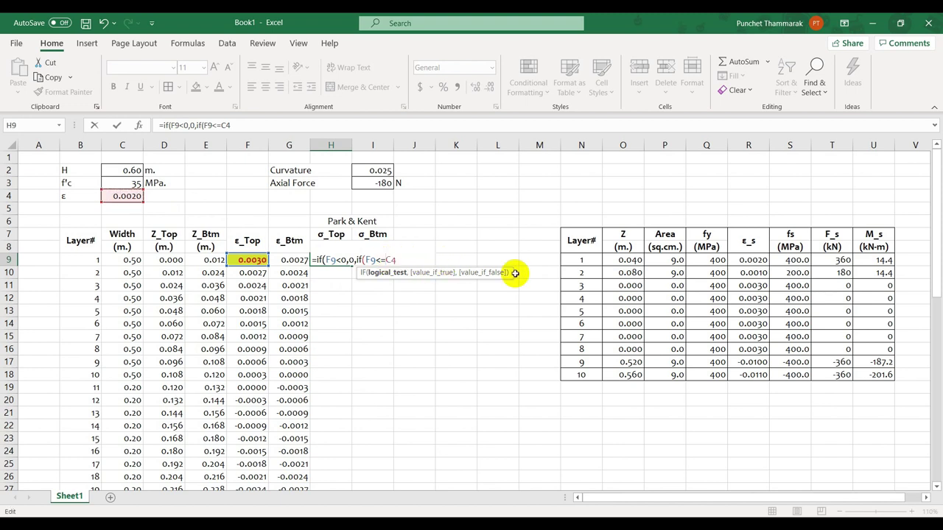
pyautogui.write('$C$4,')
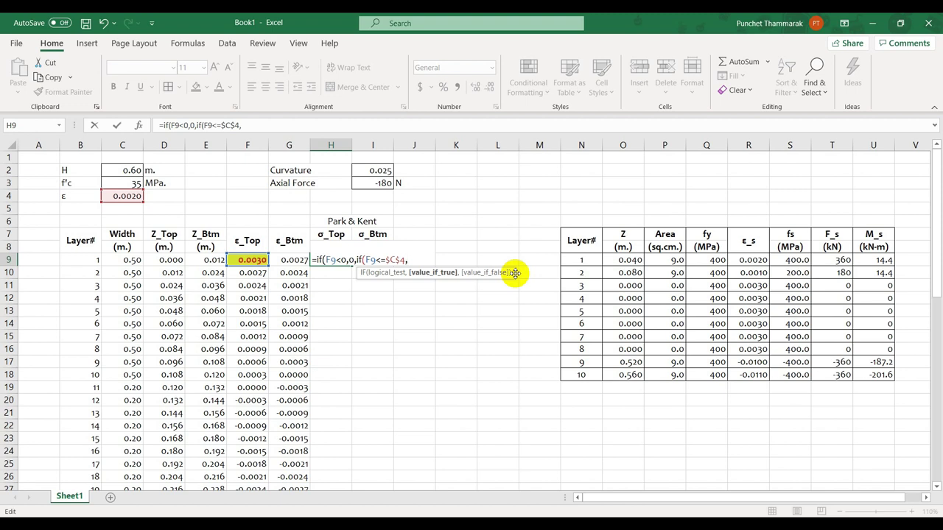
# Step: Begin the second IF's true value with $C$3*(2*F9/$C$4, keeping C3 and C4 as absolute references
pyautogui.click(129, 183)
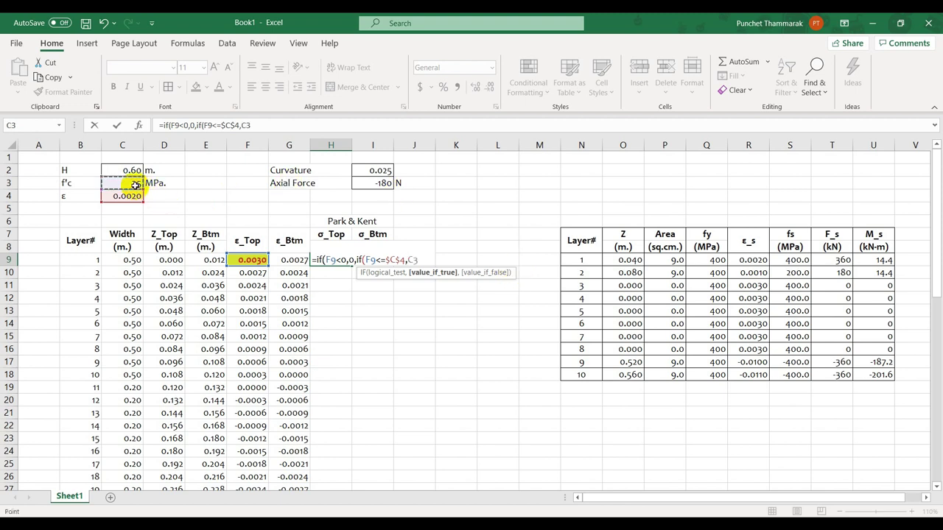
pyautogui.click(403, 259)
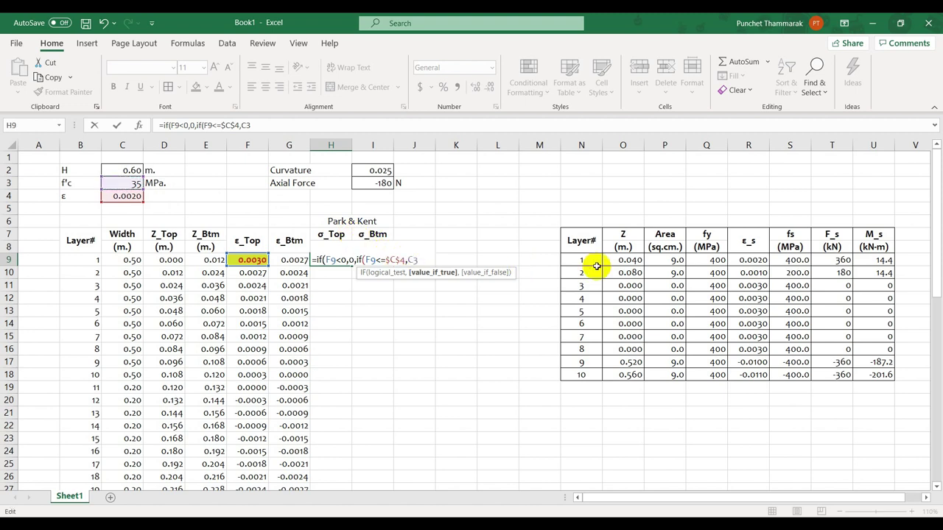
pyautogui.write('$')
pyautogui.press('Right')
pyautogui.write('$')
pyautogui.press('Right')
pyautogui.write('*(2')
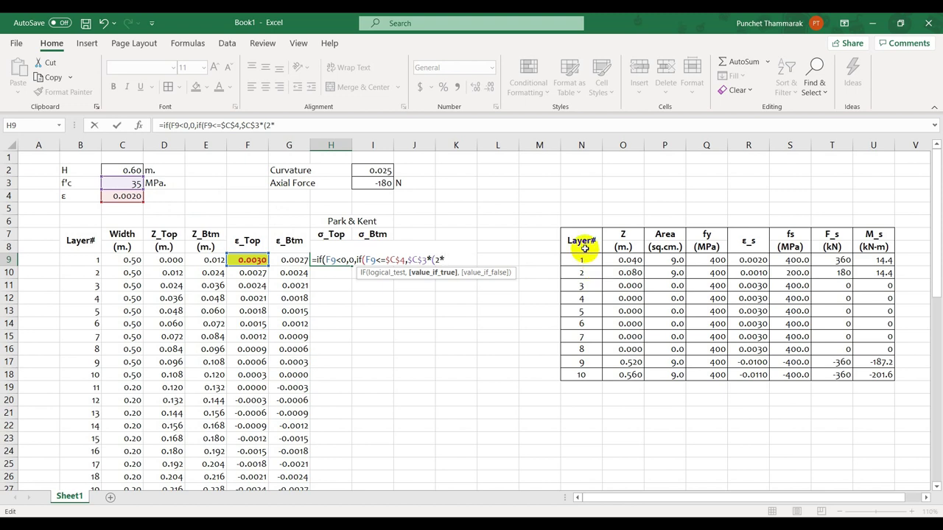
pyautogui.write('*')
pyautogui.click(257, 259)
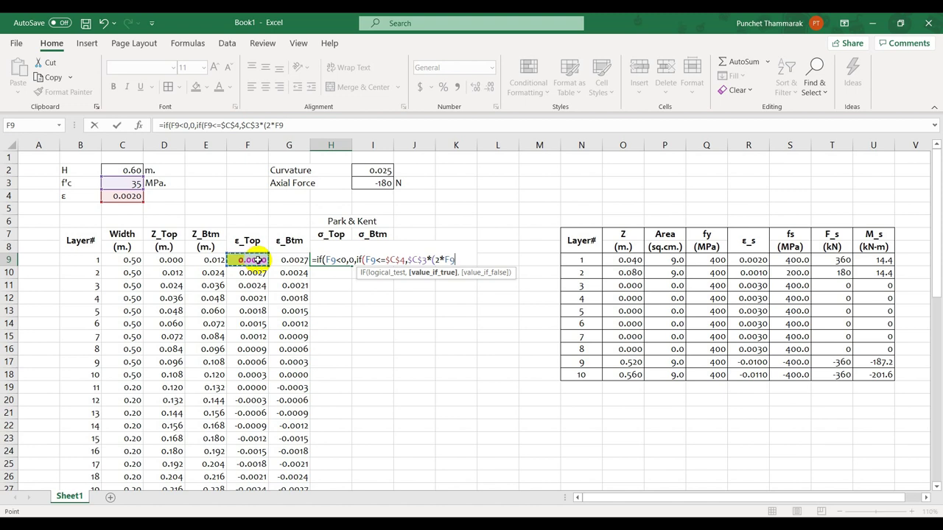
pyautogui.write('/')
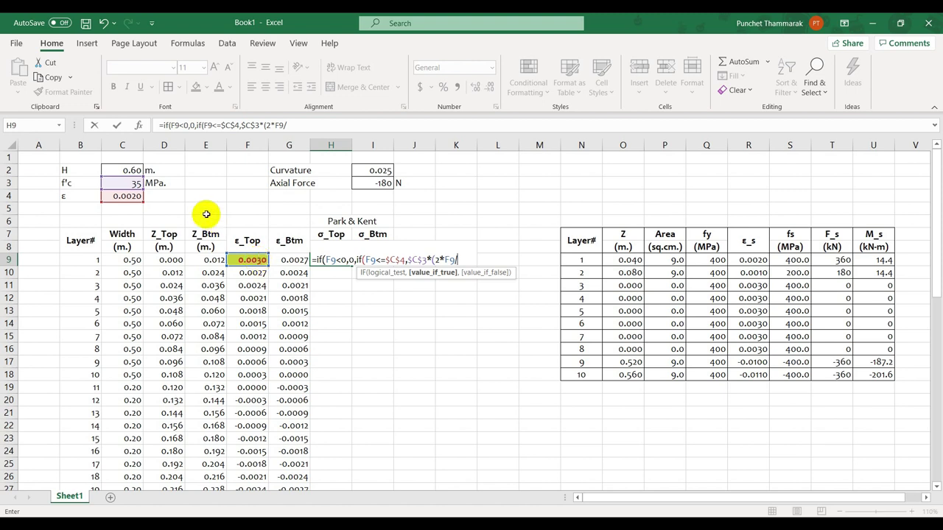
pyautogui.click(135, 194)
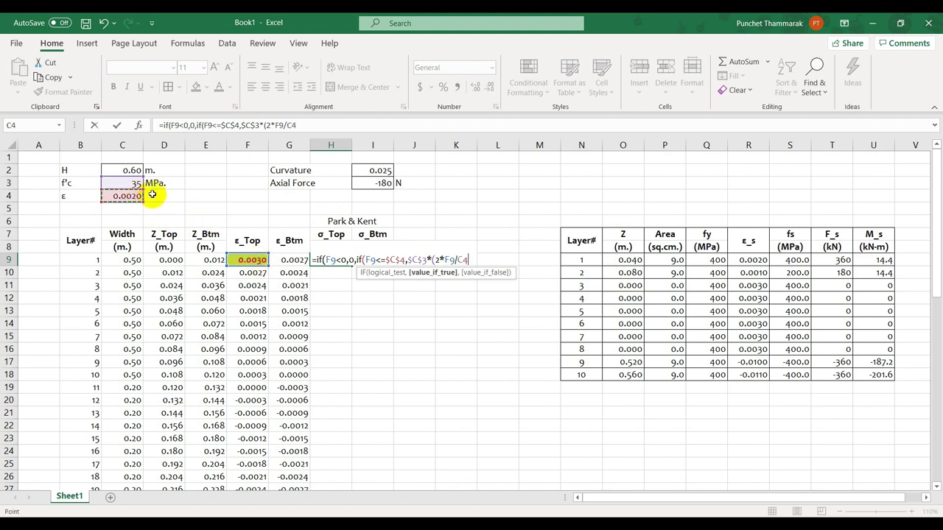
pyautogui.click(457, 259)
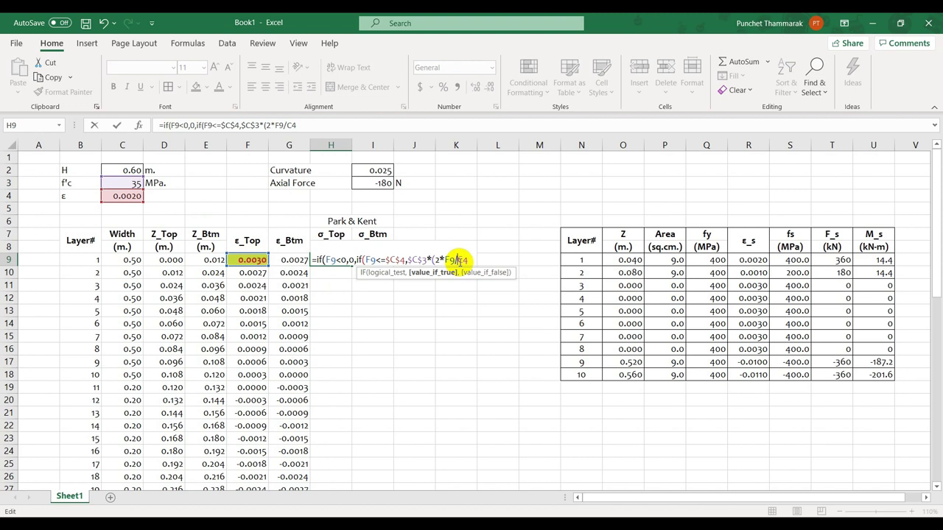
pyautogui.write('$C$')
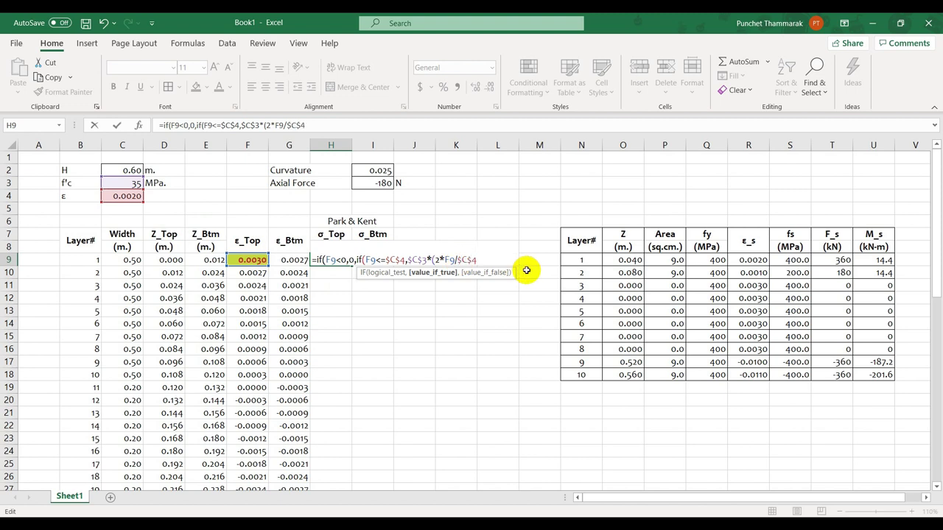
# Step: Subtract the squared strain ratio (F9/$C$4)^2 by reusing the existing F9/$C$4 term, completing the second IF's true value
pyautogui.write('(')
pyautogui.moveTo(444, 260); pyautogui.dragTo(471, 259)
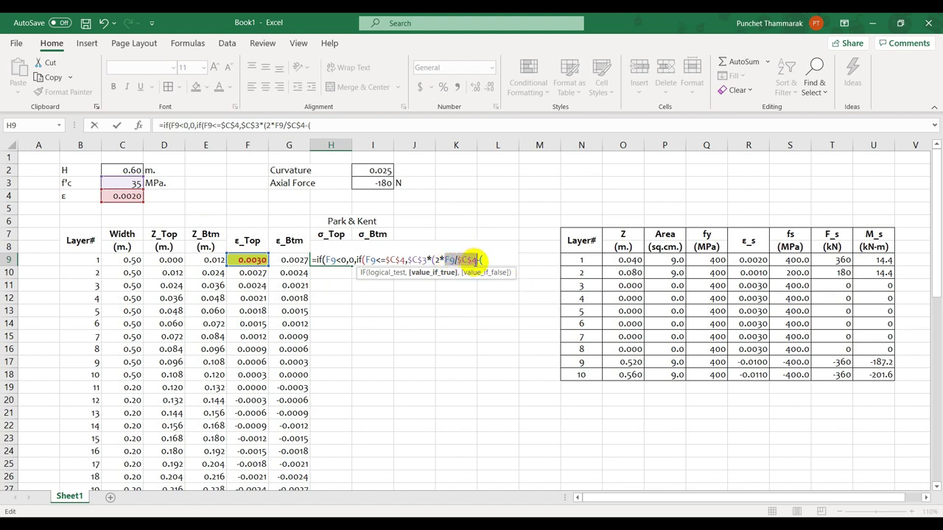
pyautogui.hotkey('ctrl', 'c')
pyautogui.click(506, 259)
pyautogui.hotkey('ctrl', 'v')
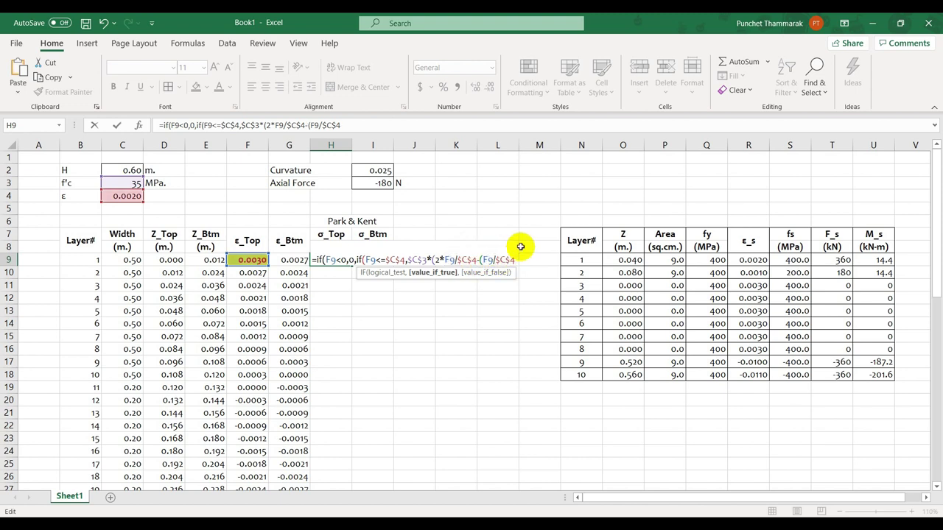
pyautogui.write(')^2),')
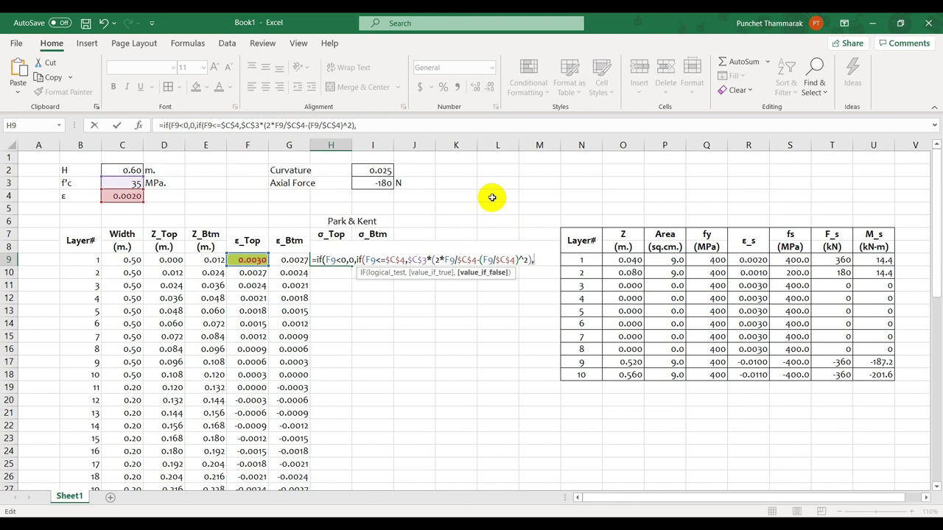
# Step: Begin the second IF's false value with $C$3*(1-( in the H9 formula
pyautogui.click(118, 184)
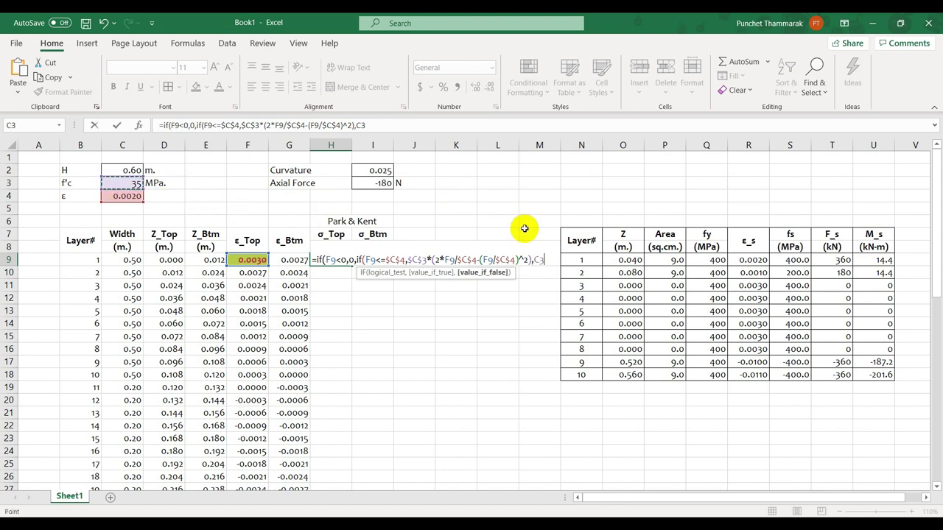
pyautogui.press('F2')
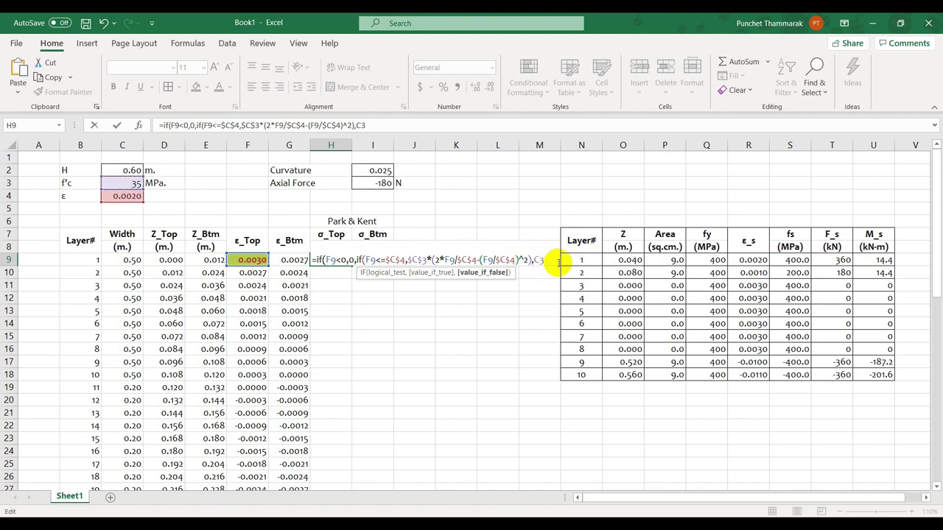
pyautogui.write('$C$3*(')
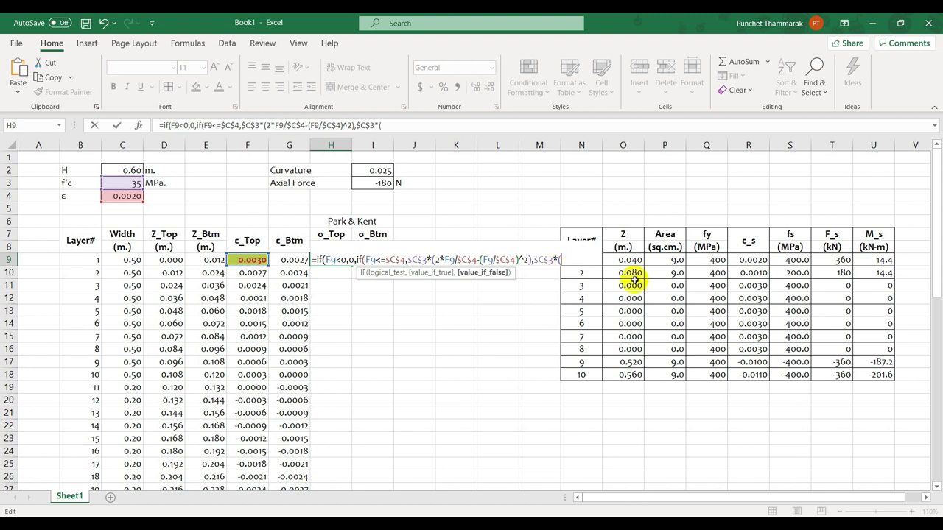
pyautogui.write('1-(')
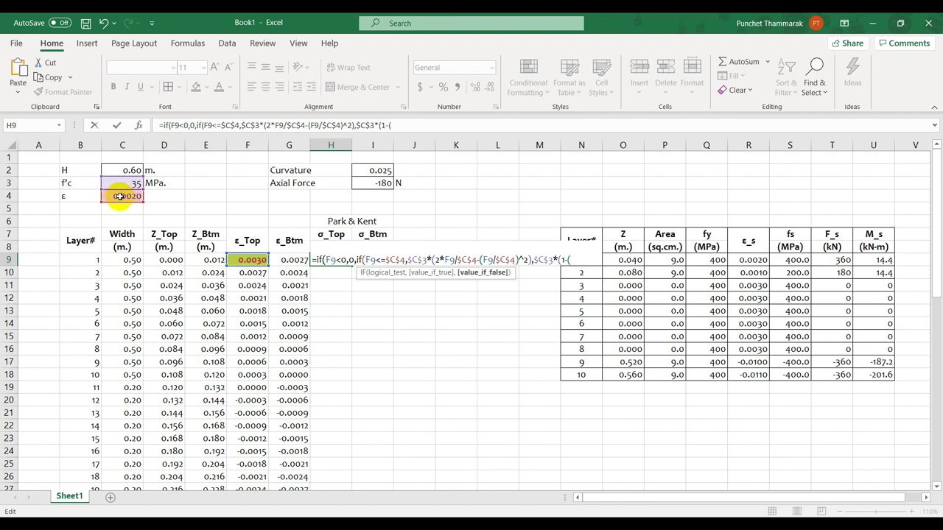
# Step: Complete the false value with the strain difference (F9-$C$4), close the parentheses and enter the H9 formula
pyautogui.click(245, 256)
pyautogui.write('-')
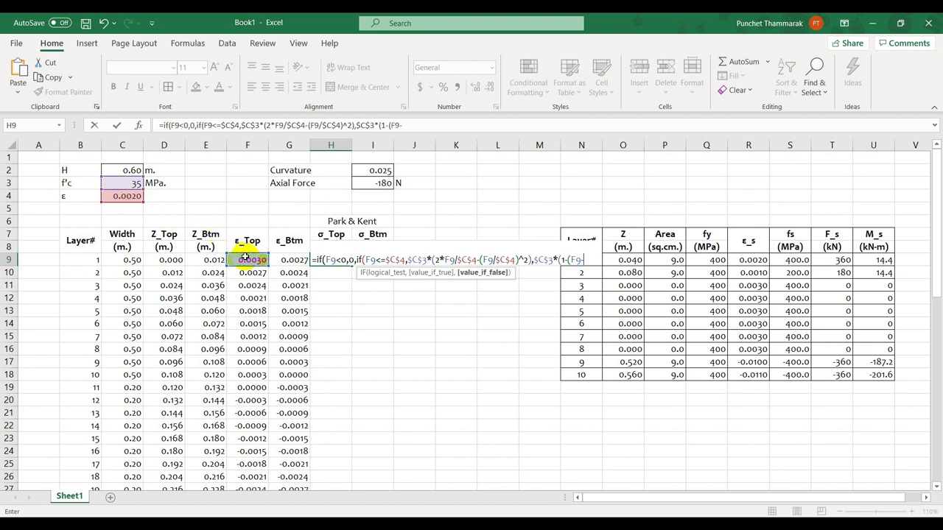
pyautogui.click(128, 196)
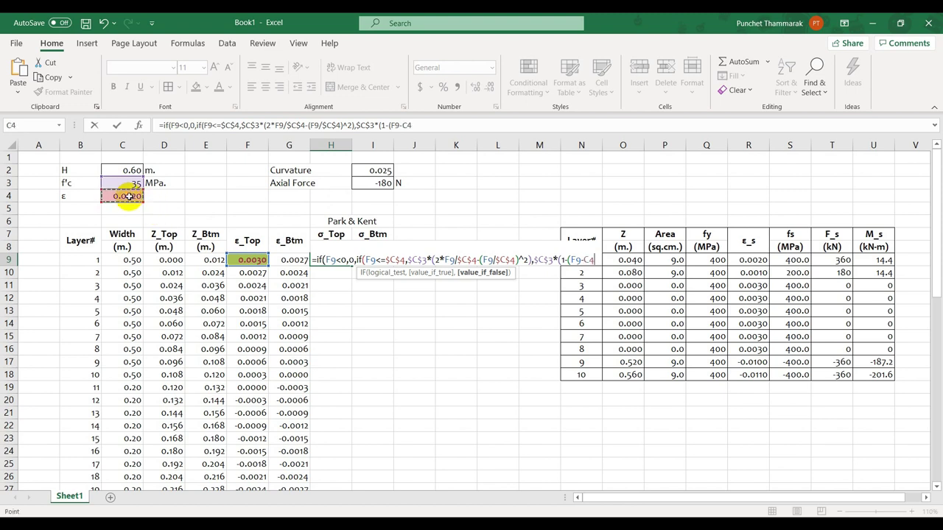
pyautogui.write(')')
pyautogui.click(585, 260)
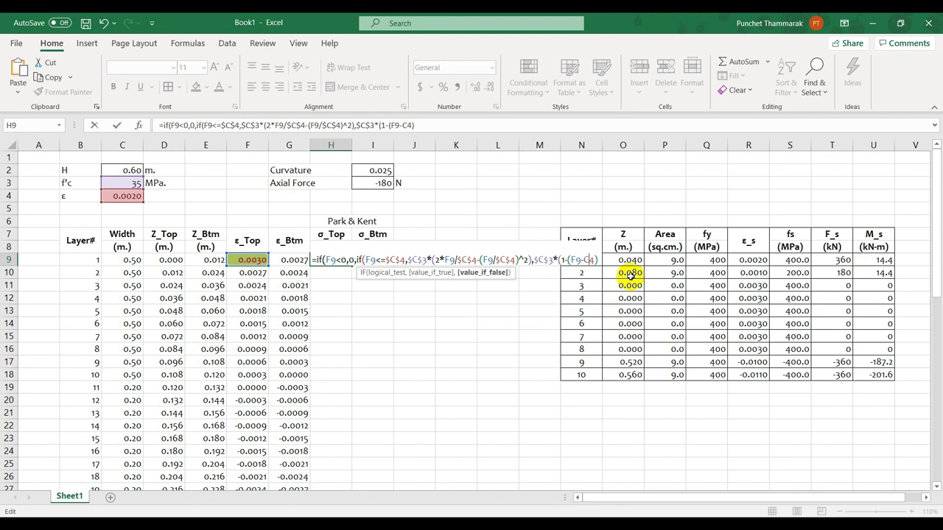
pyautogui.write('$C')
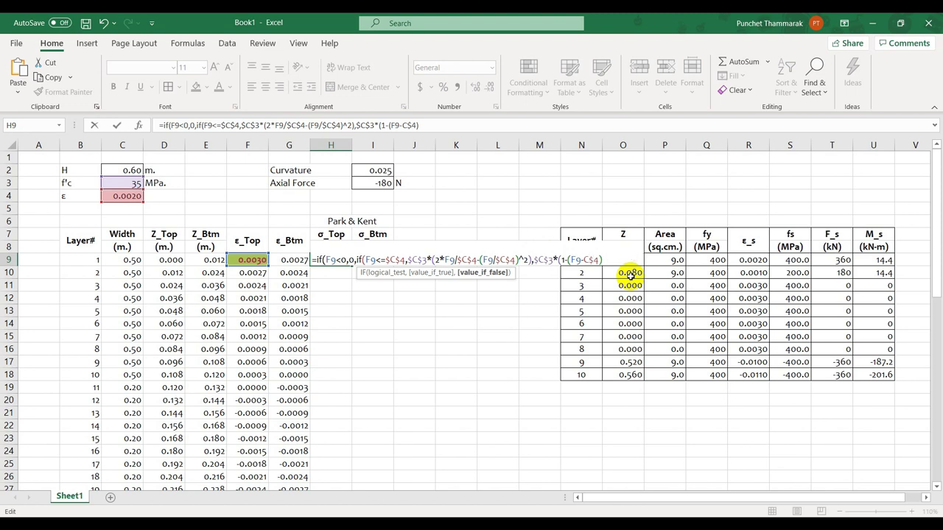
pyautogui.write('$')
pyautogui.press('Right')
pyautogui.press('Right')
pyautogui.press('Right')
pyautogui.press('Right')
pyautogui.write('))')
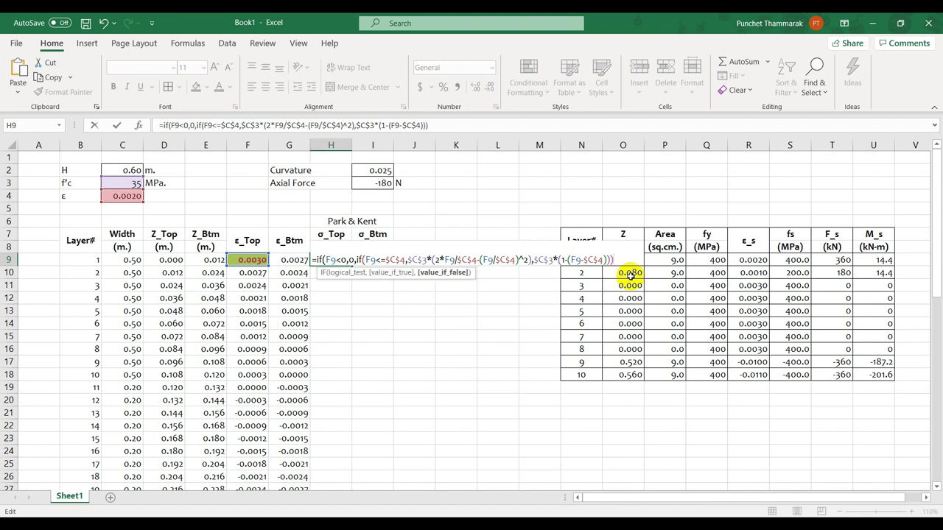
pyautogui.press('Return')
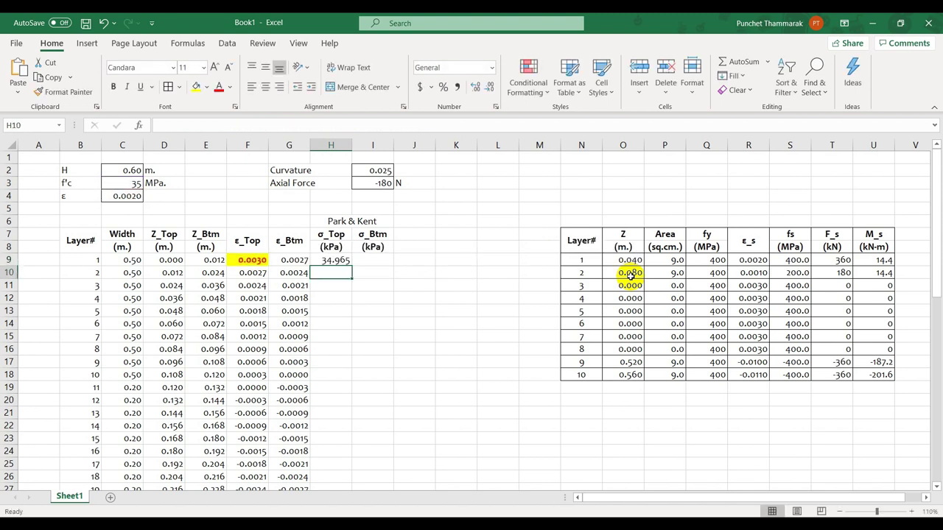
# Step: Format the H9 stress with two decimals and check the last IF's false-value term in its formula
pyautogui.click(340, 260)
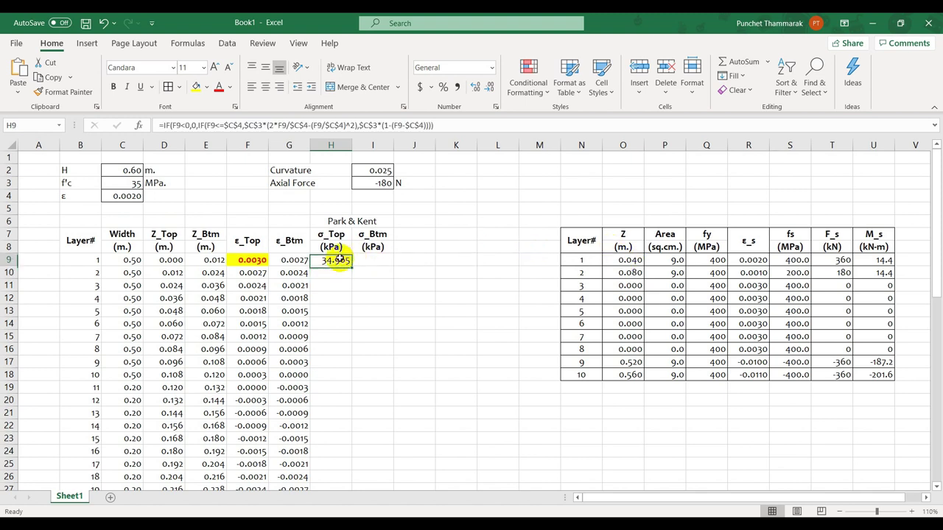
pyautogui.click(488, 87)
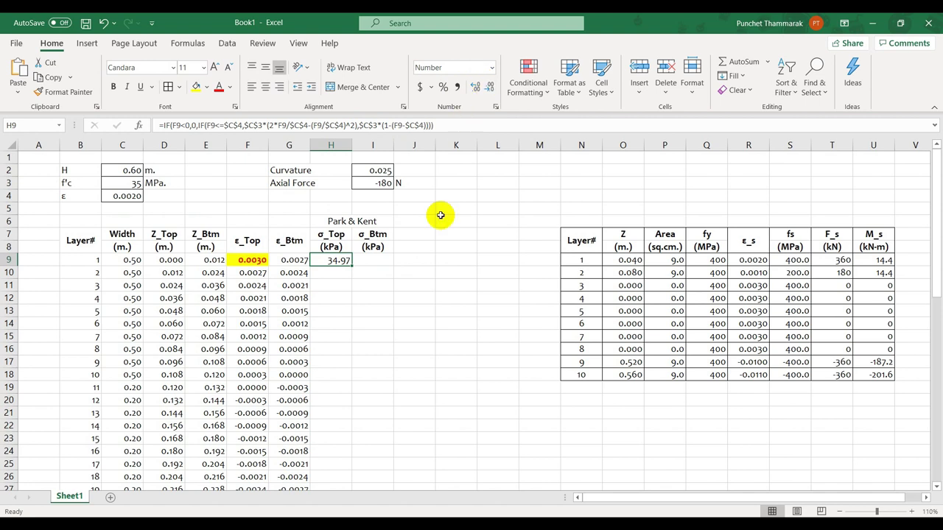
pyautogui.doubleClick(333, 260)
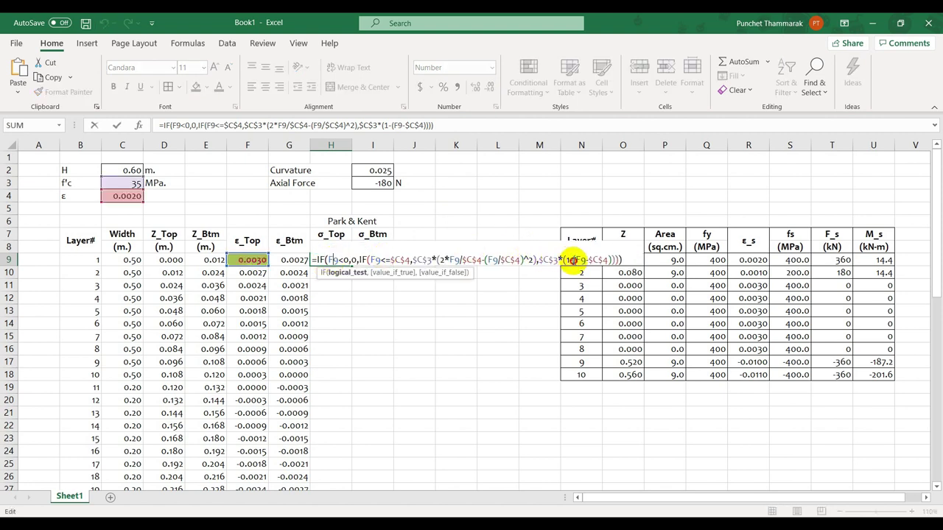
pyautogui.click(572, 261)
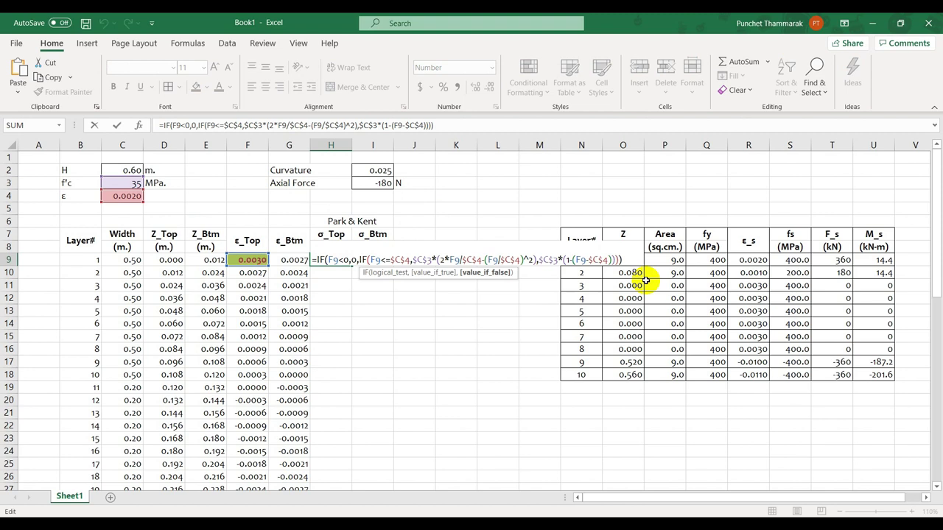
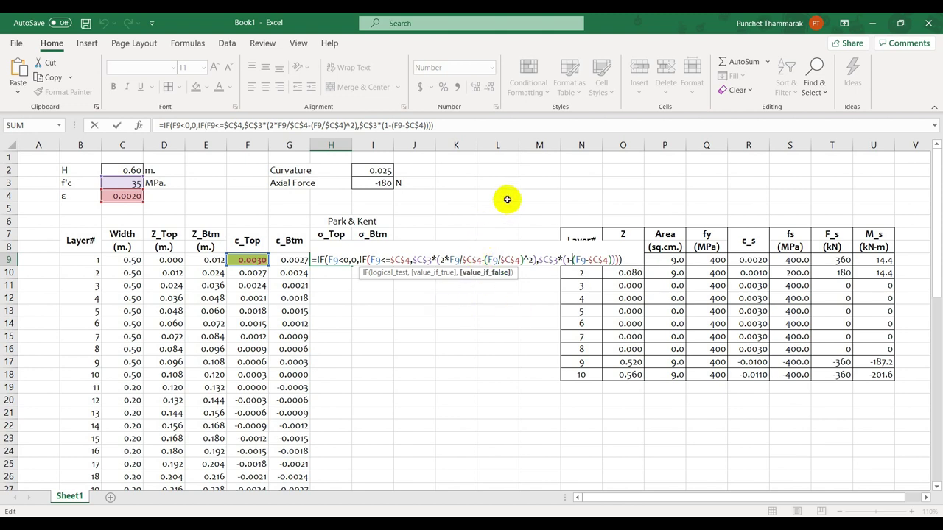
pyautogui.hotkey('ctrl', 'Return')
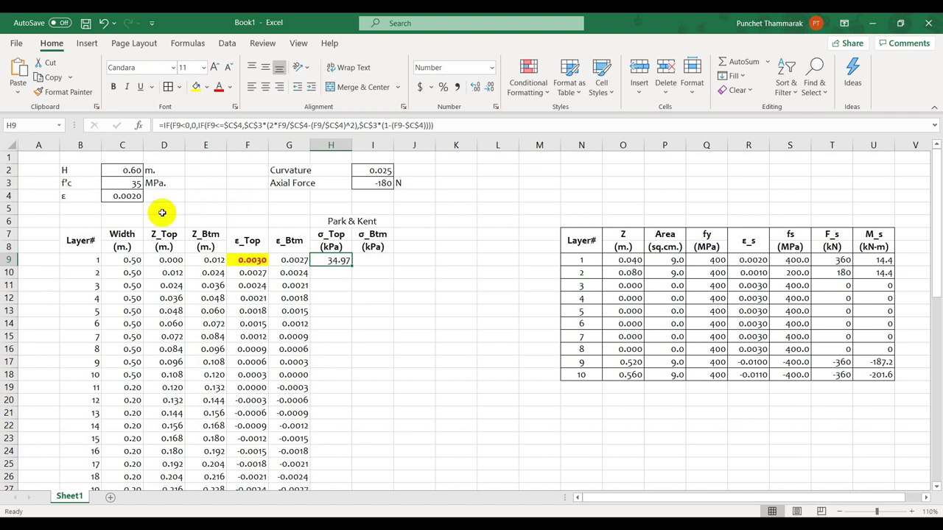
# Step: Copy the ε label from B4 into B5
pyautogui.click(73, 211)
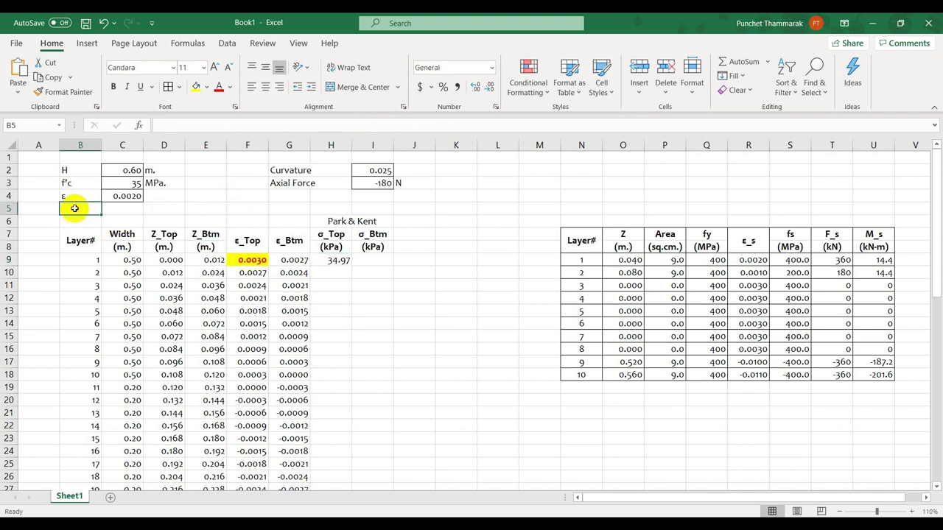
pyautogui.click(78, 194)
pyautogui.hotkey('ctrl', 'c')
pyautogui.click(88, 213)
pyautogui.hotkey('ctrl', 'v')
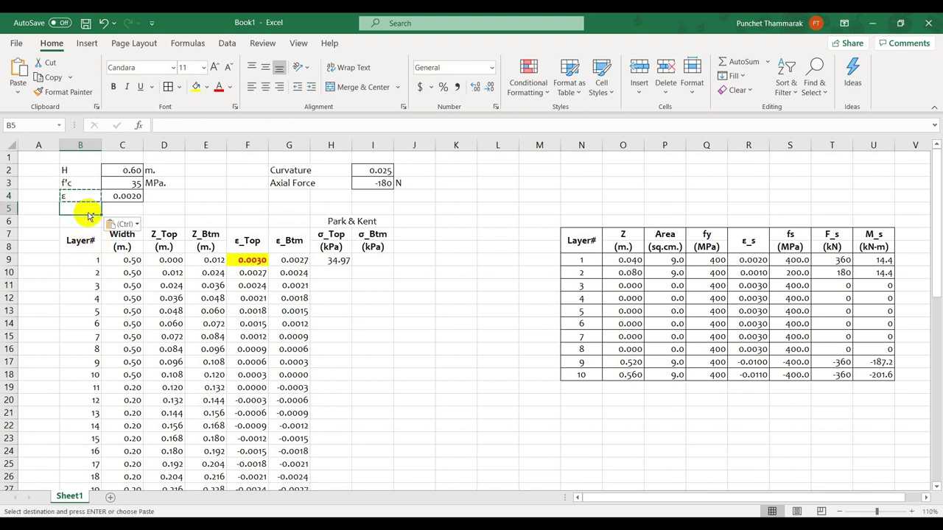
# Step: Rename the strain labels as ε_c0 in B4 and ε_50u in B5
pyautogui.doubleClick(98, 199)
pyautogui.write('_c0')
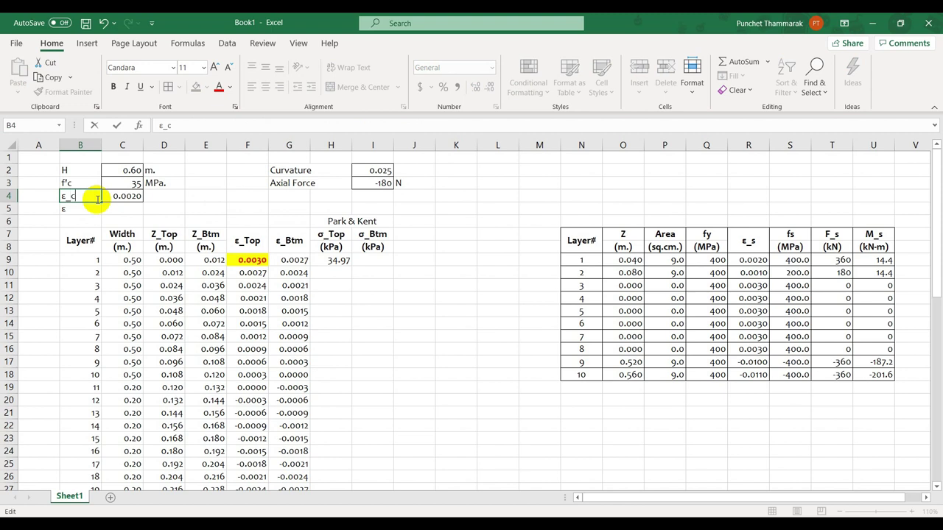
pyautogui.press('Return')
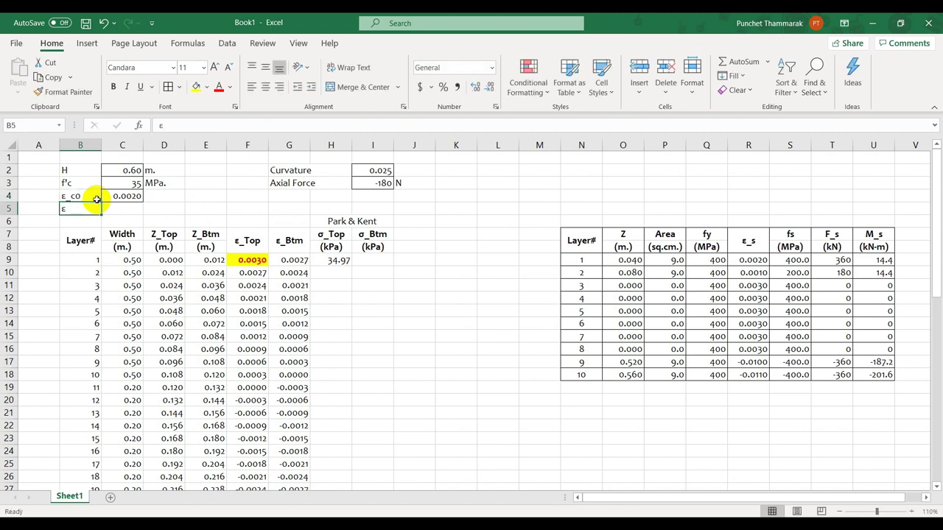
pyautogui.press('F2')
pyautogui.write('_50u')
pyautogui.press('Tab')
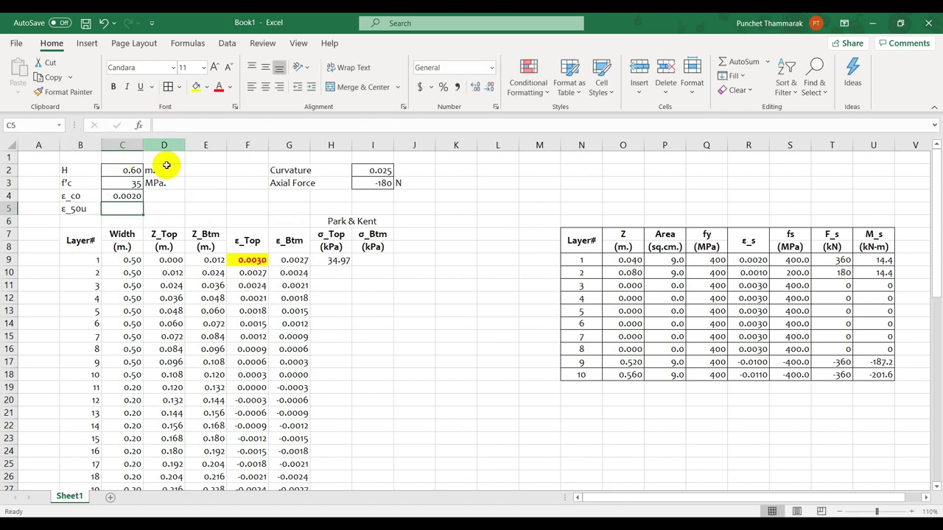
# Step: Begin the ε_50u formula in C5 with the numerator =(3+145.038*C3)
pyautogui.click(169, 209)
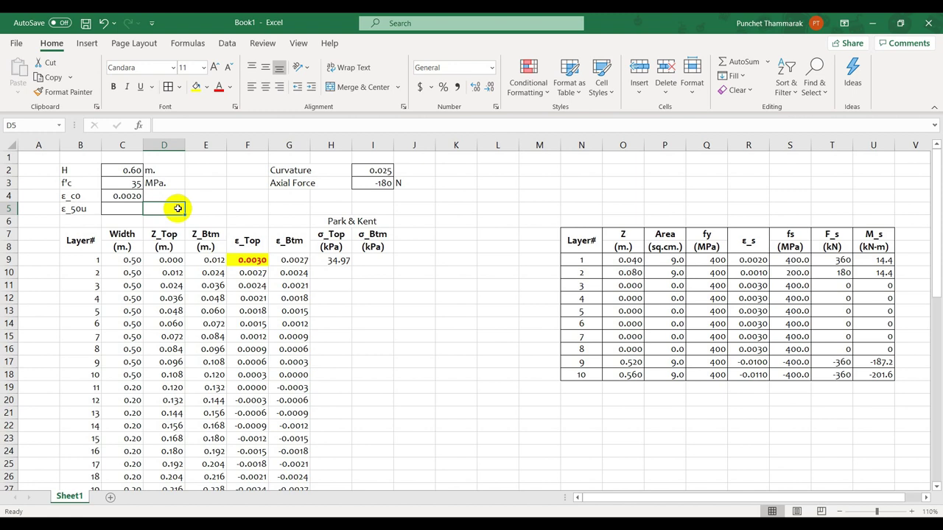
pyautogui.click(119, 207)
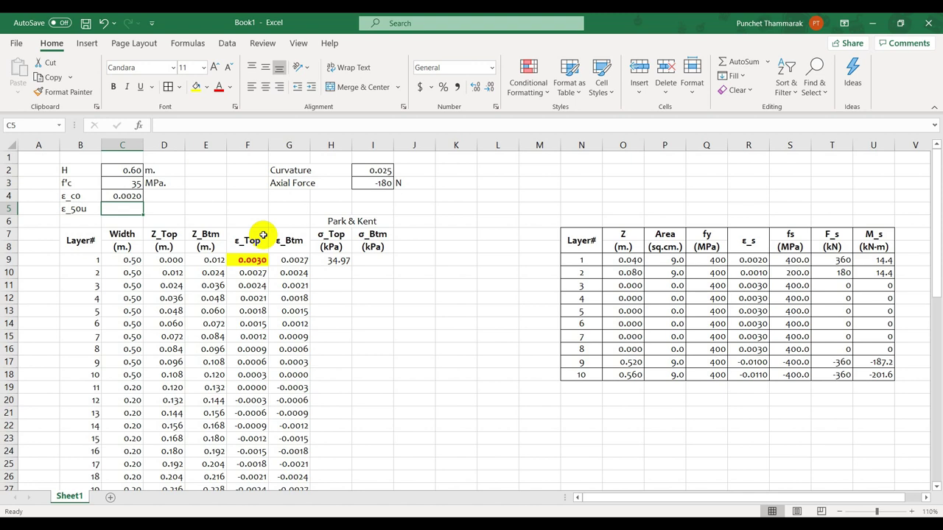
pyautogui.write('=')
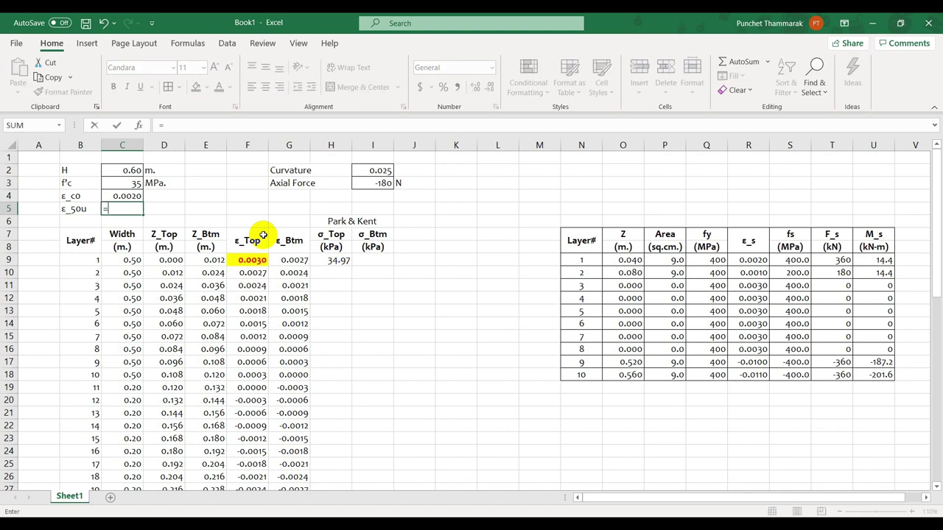
pyautogui.write('(3+')
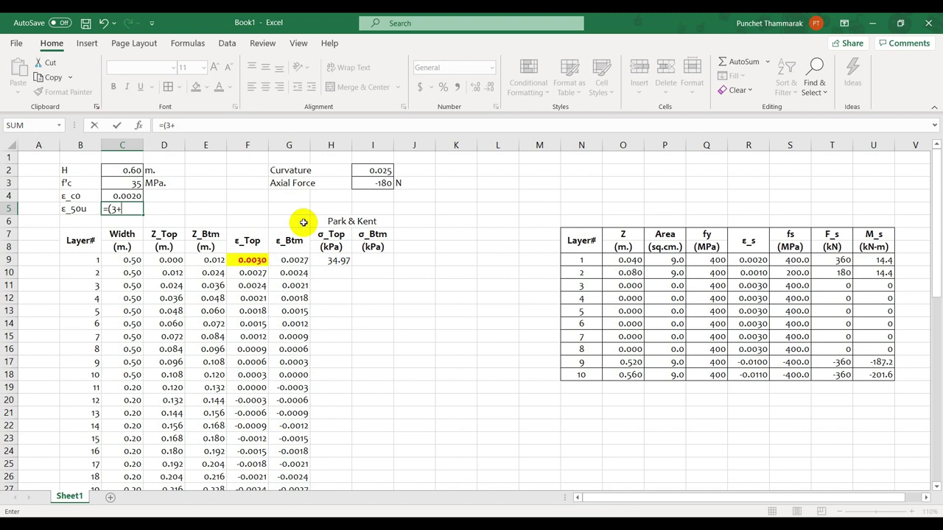
pyautogui.write('145.038*')
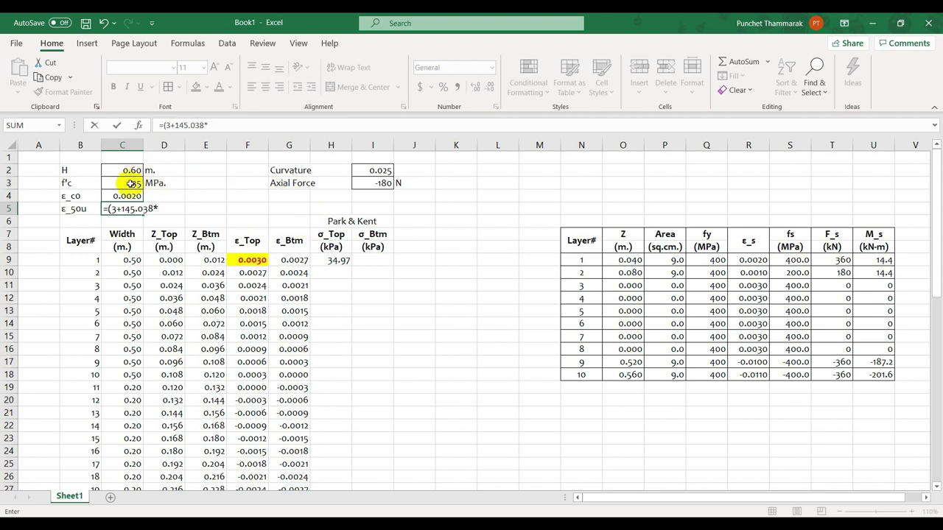
pyautogui.click(130, 184)
pyautogui.write(')')
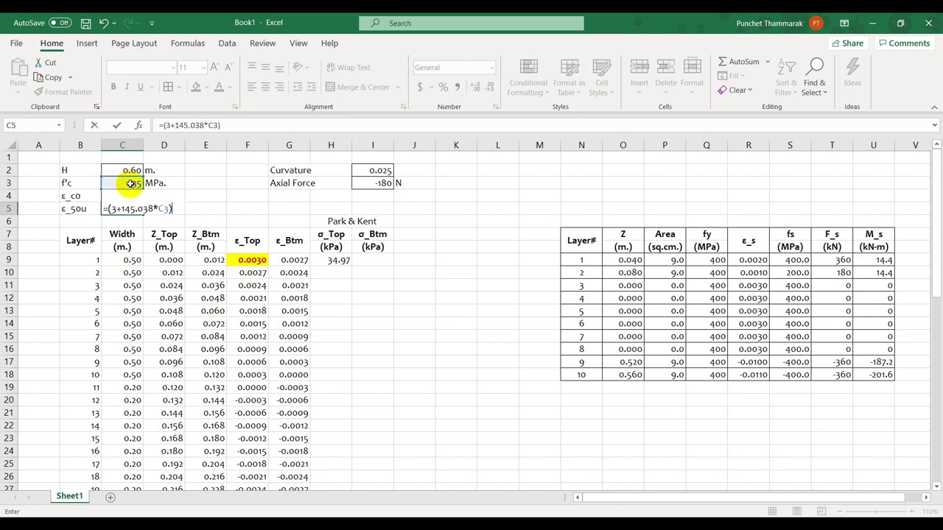
# Step: Divide the numerator by (145.038*C3-1000) and enter the C5 formula
pyautogui.write('/(145.038*')
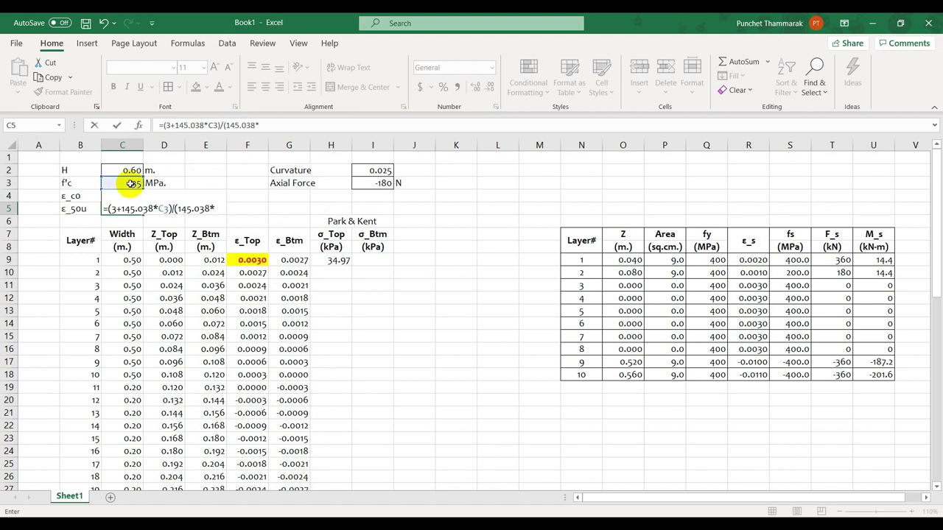
pyautogui.click(120, 182)
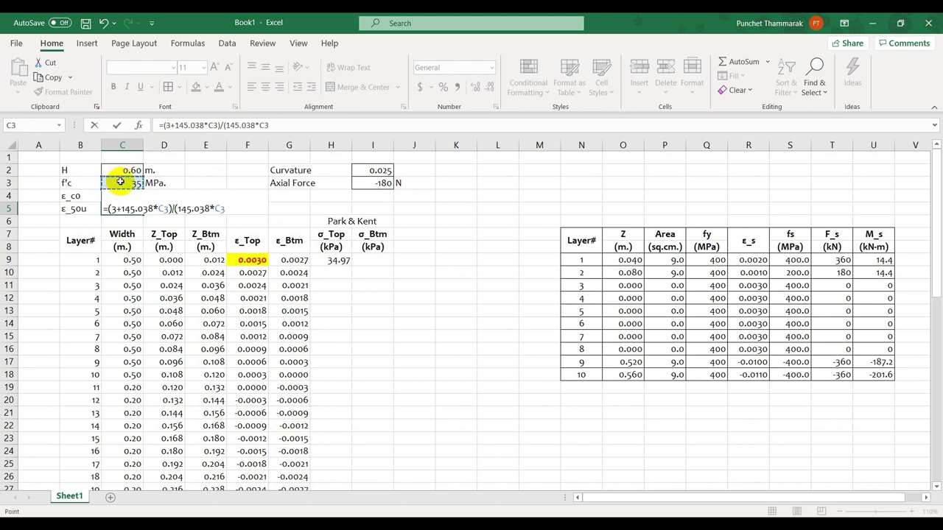
pyautogui.write('-1000)')
pyautogui.press('Return')
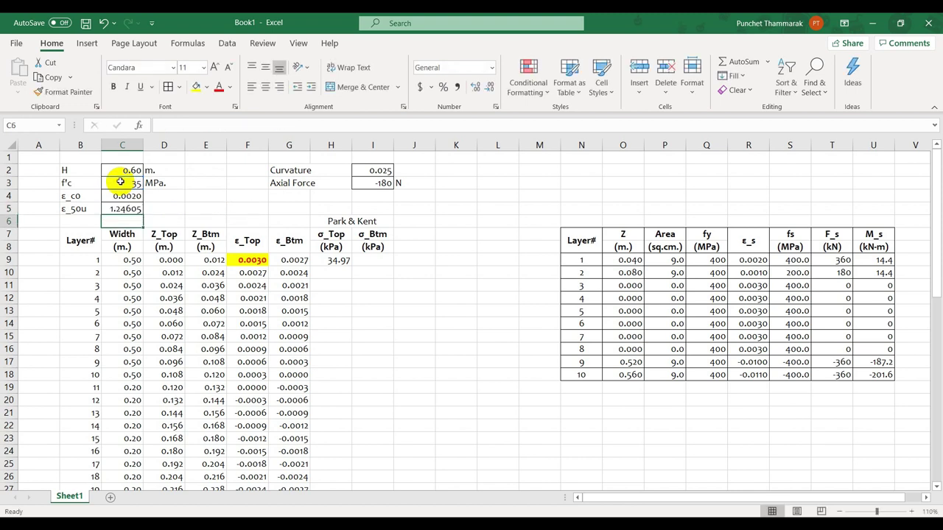
# Step: Review the C5 formula and calculate =35*145 in cell E5 as a scratch check
pyautogui.click(124, 209)
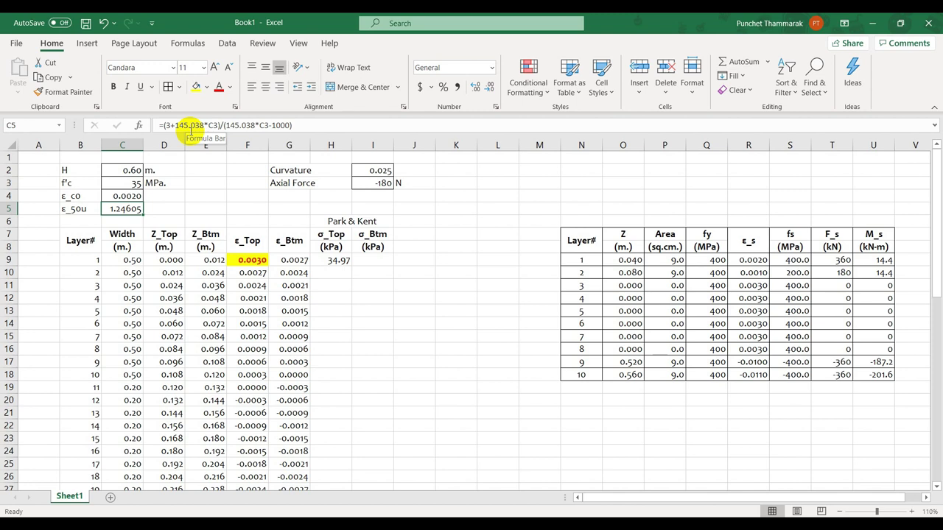
pyautogui.click(206, 207)
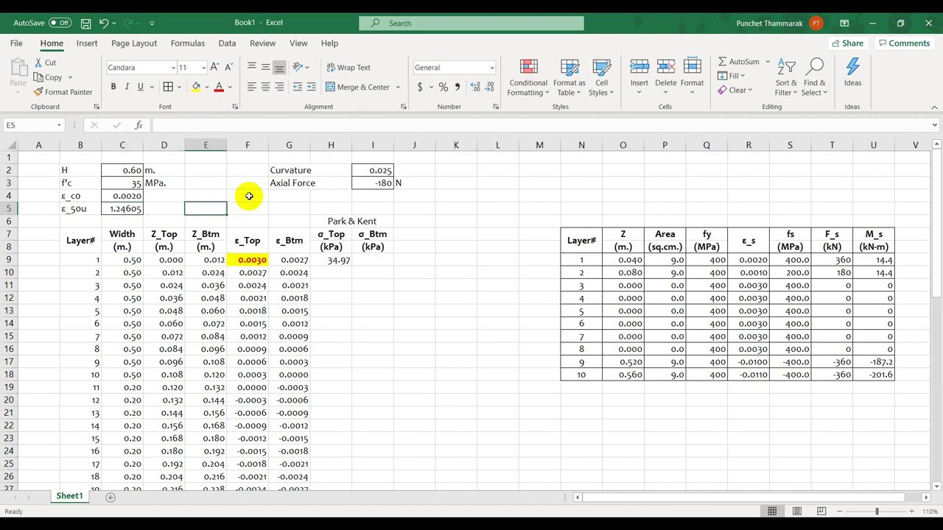
pyautogui.write('=35*145')
pyautogui.press('Return')
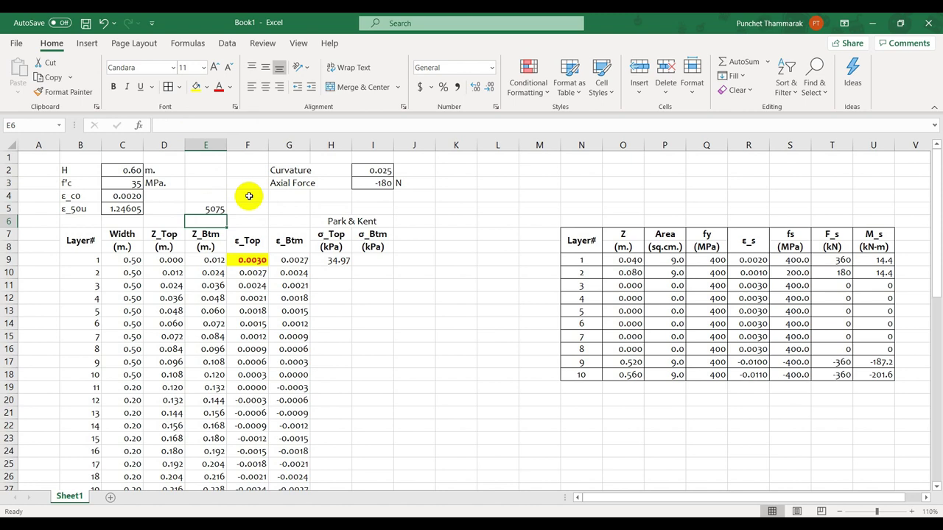
# Step: Insert the factor 0.002* before 145.038 in the numerator of the C5 formula
pyautogui.press('Up')
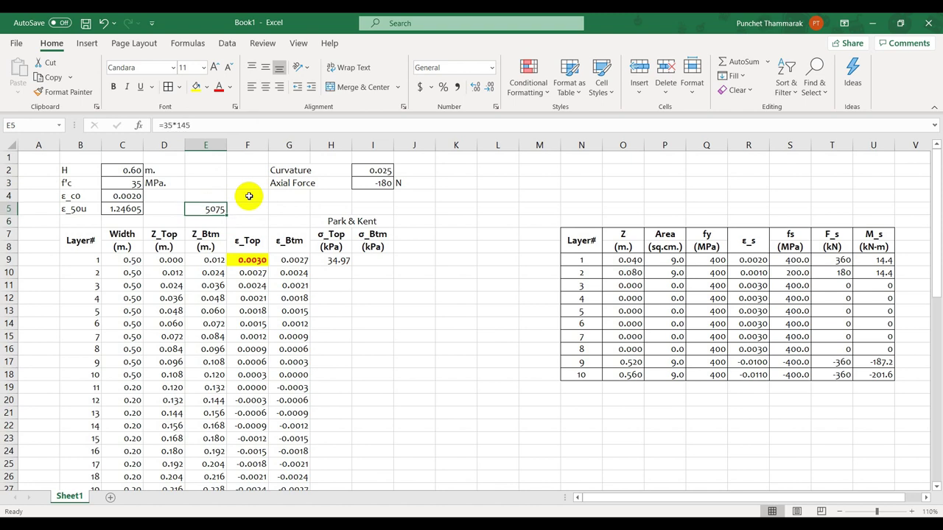
pyautogui.press('Left')
pyautogui.press('Left')
pyautogui.press('F2')
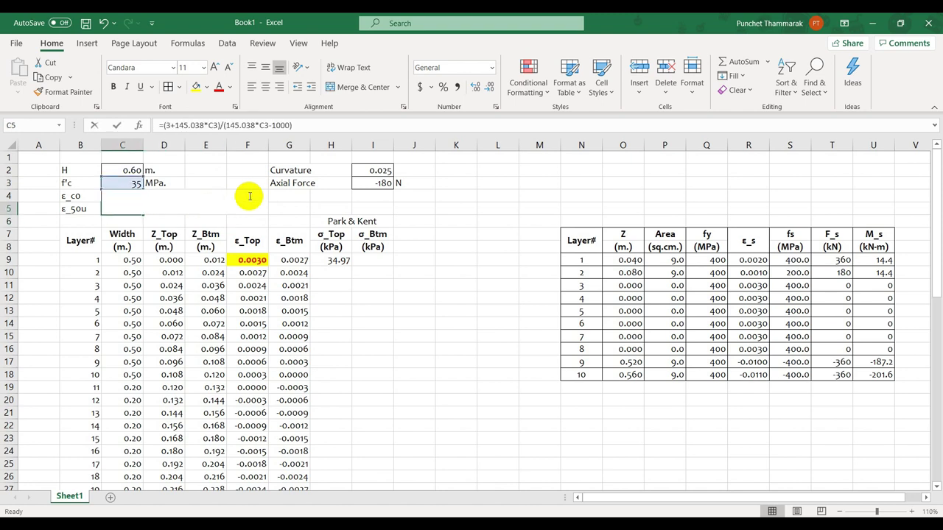
pyautogui.press('Left')
pyautogui.press('Left')
pyautogui.press('Left')
pyautogui.press('Left')
pyautogui.press('Left')
pyautogui.press('Left')
pyautogui.press('Left')
pyautogui.press('Left')
pyautogui.press('Left')
pyautogui.press('Left')
pyautogui.press('Left')
pyautogui.press('Left')
pyautogui.press('Left')
pyautogui.press('Left')
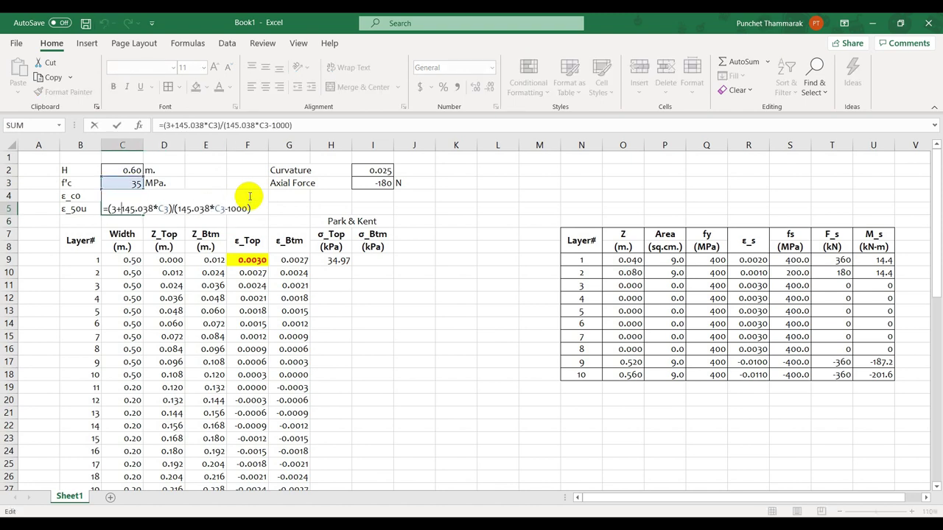
pyautogui.write('0')
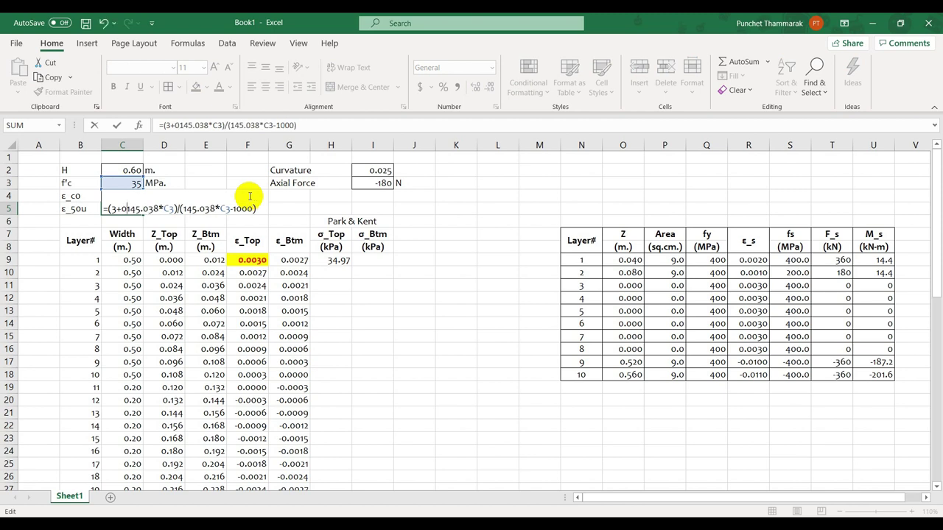
pyautogui.write('.002*')
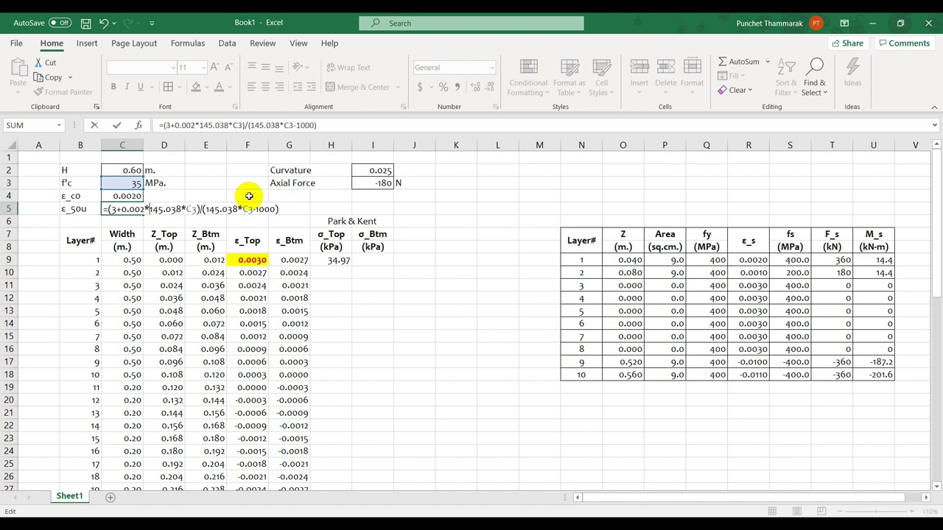
pyautogui.press('Return')
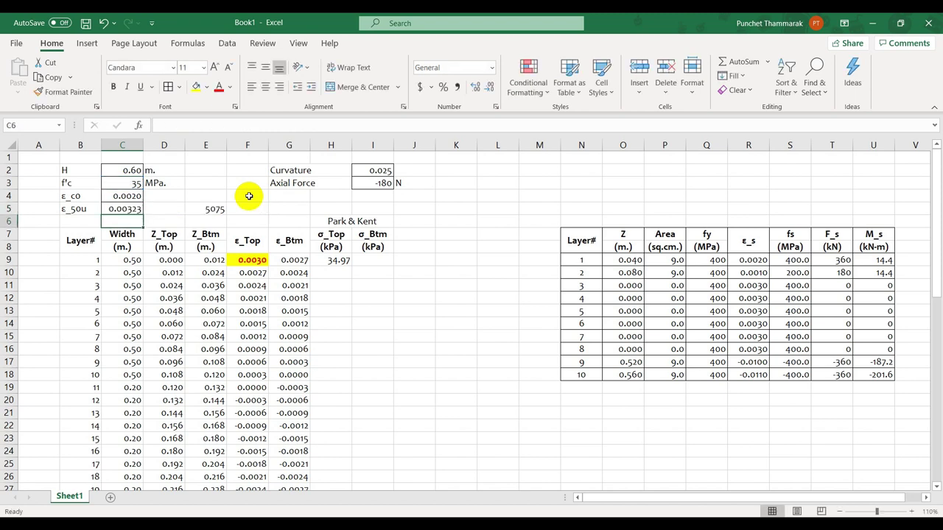
# Step: Clear the scratch calculation from cell E5
pyautogui.press('Right')
pyautogui.press('Right')
pyautogui.press('Up')
pyautogui.press('Delete')
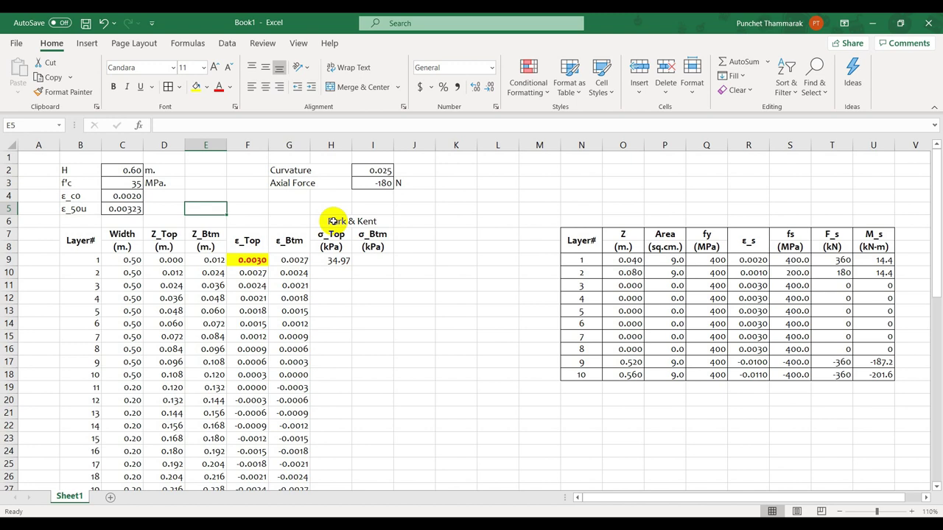
# Step: Insert a row above row 6 and label its cell B6 as z
pyautogui.click(11, 221)
pyautogui.rightClick(11, 221)
pyautogui.click(73, 326)
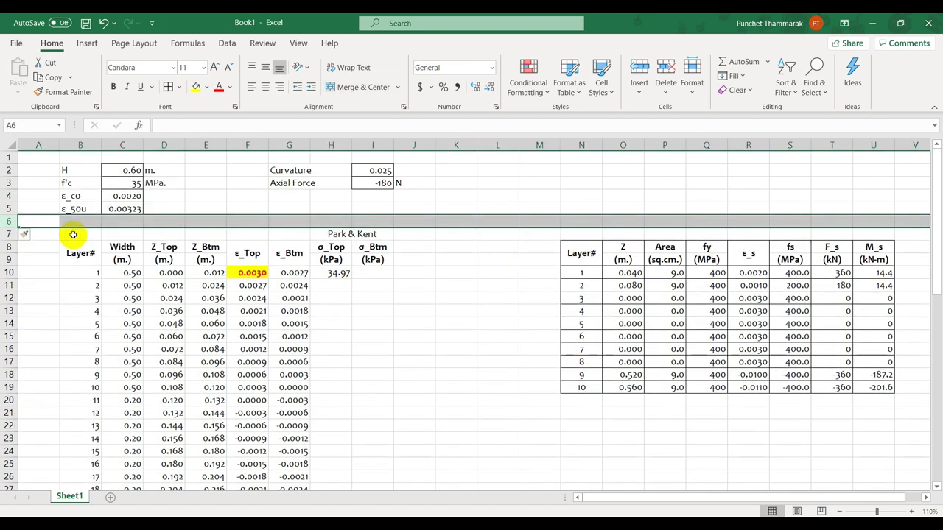
pyautogui.click(69, 222)
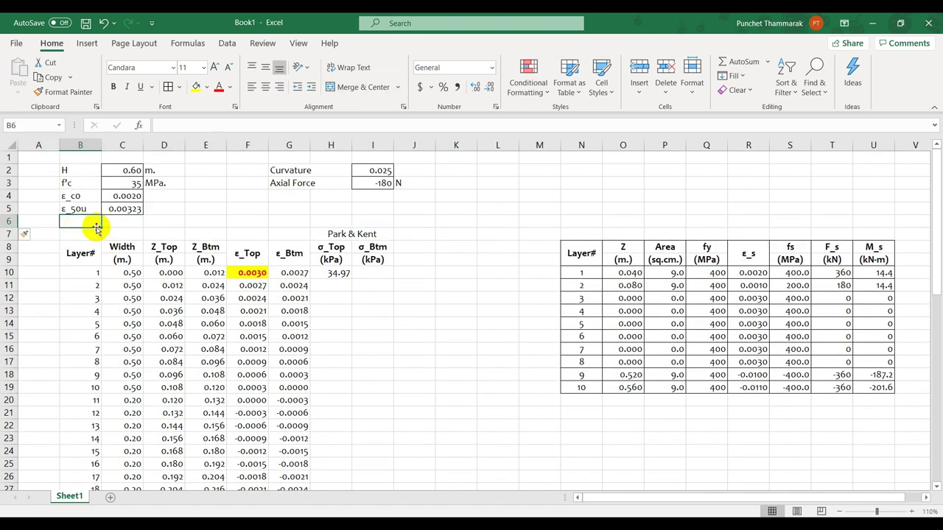
pyautogui.write('z')
pyautogui.press('Tab')
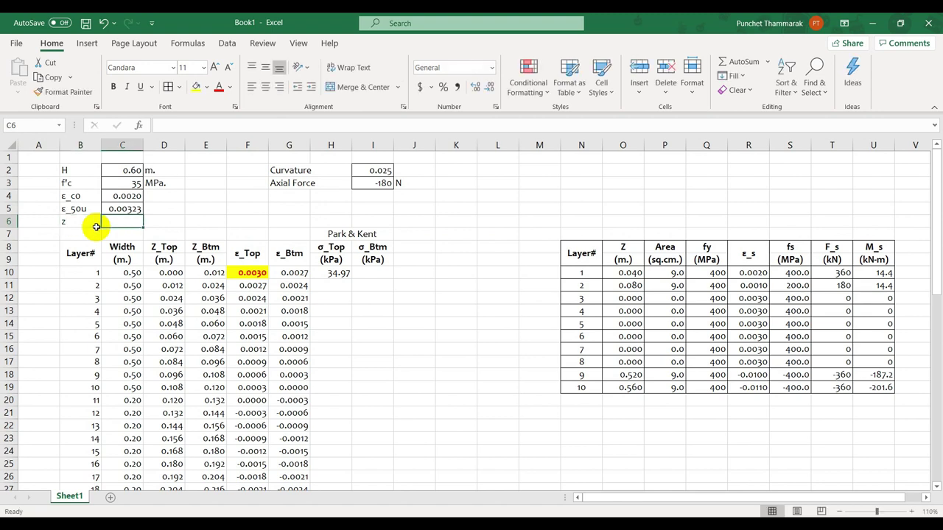
# Step: Calculate z in cell C6 with the formula =0.5/(C5-C4)
pyautogui.write('=')
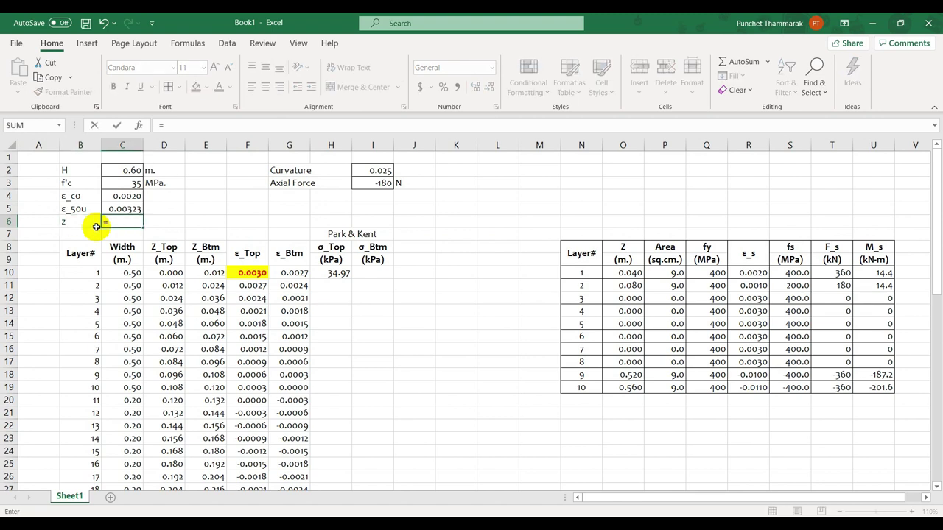
pyautogui.write('0.5/(')
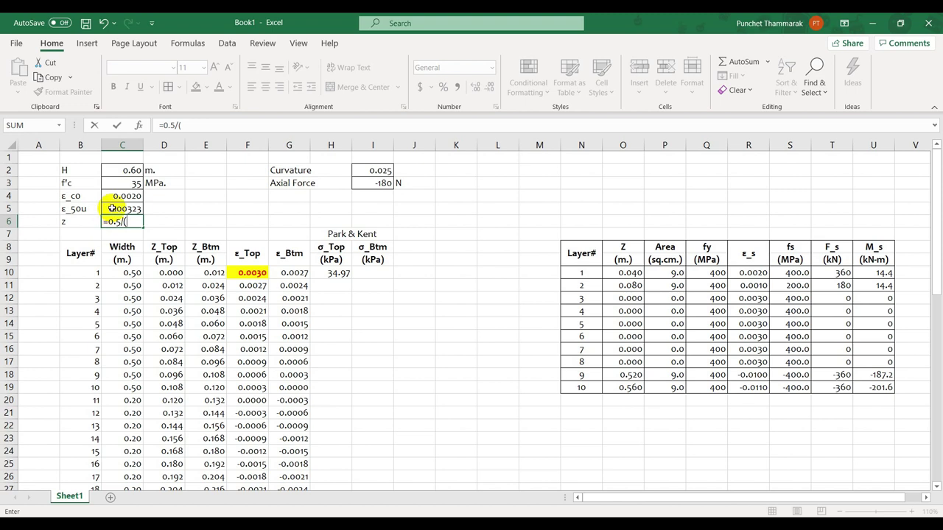
pyautogui.click(112, 209)
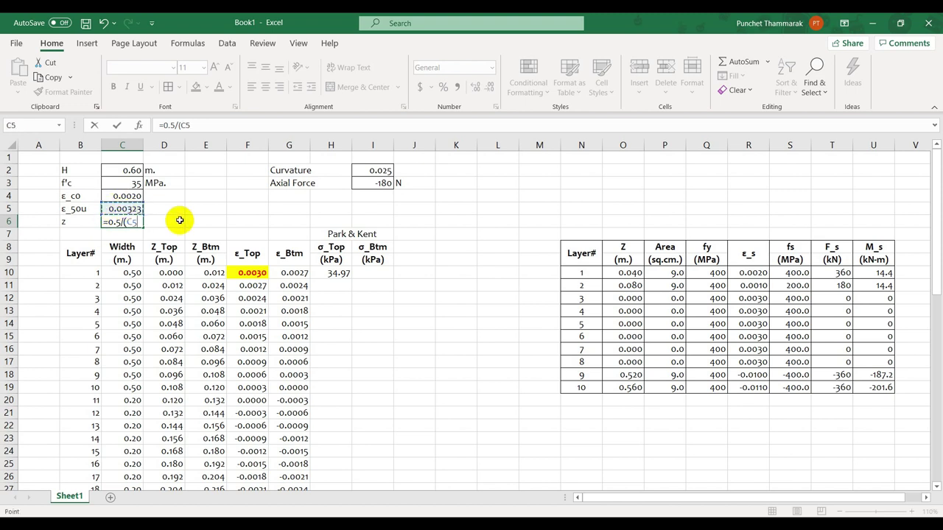
pyautogui.write('+')
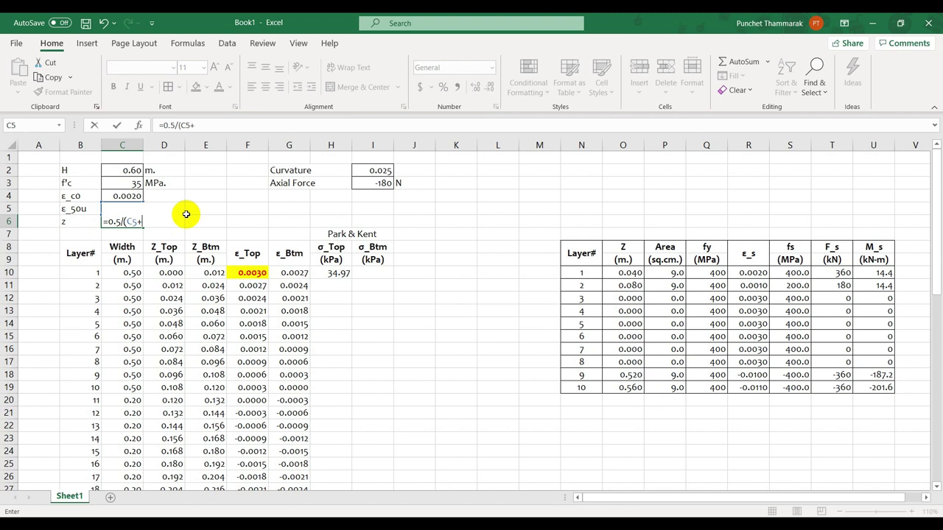
pyautogui.press('BackSpace')
pyautogui.write('-')
pyautogui.click(131, 195)
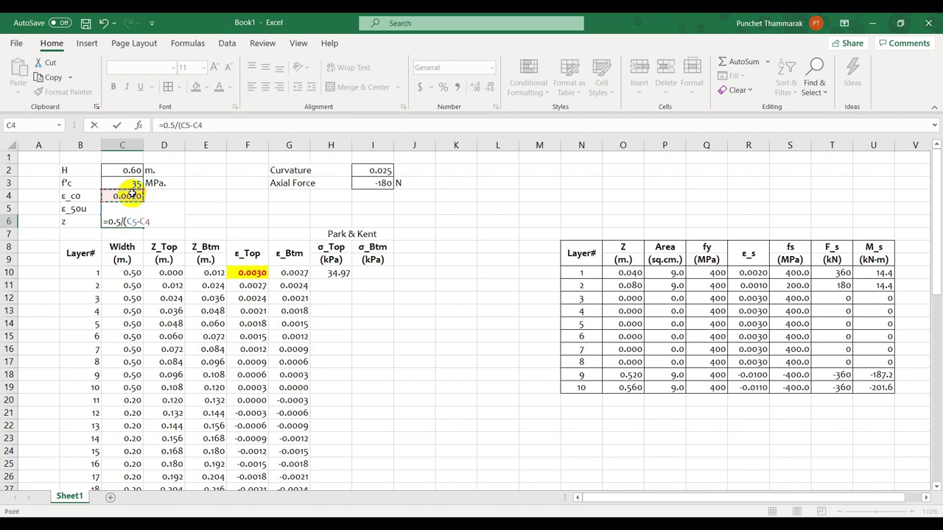
pyautogui.write('))')
pyautogui.press('Return')
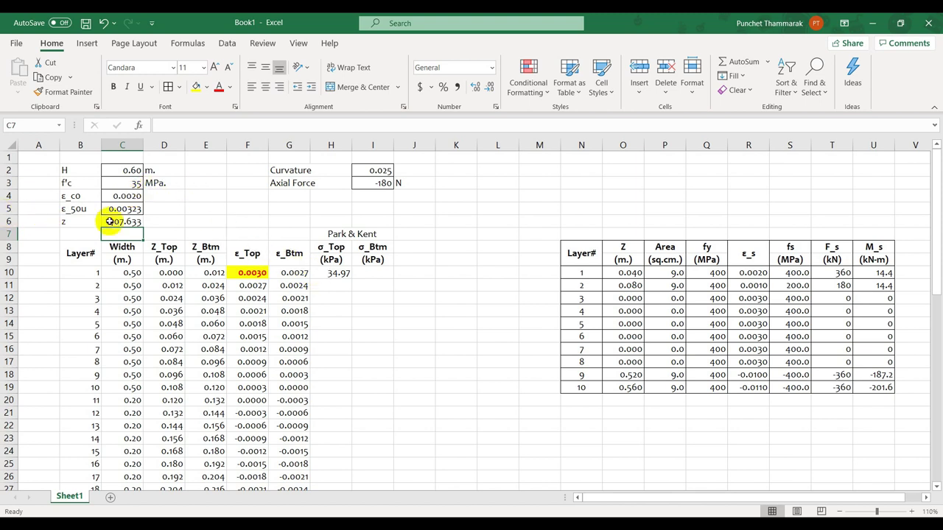
pyautogui.click(109, 221)
# Step: Insert an absolute $C$6* factor before (1-(F10-$C$4)) in the last branch of the H10 stress formula
pyautogui.click(327, 273)
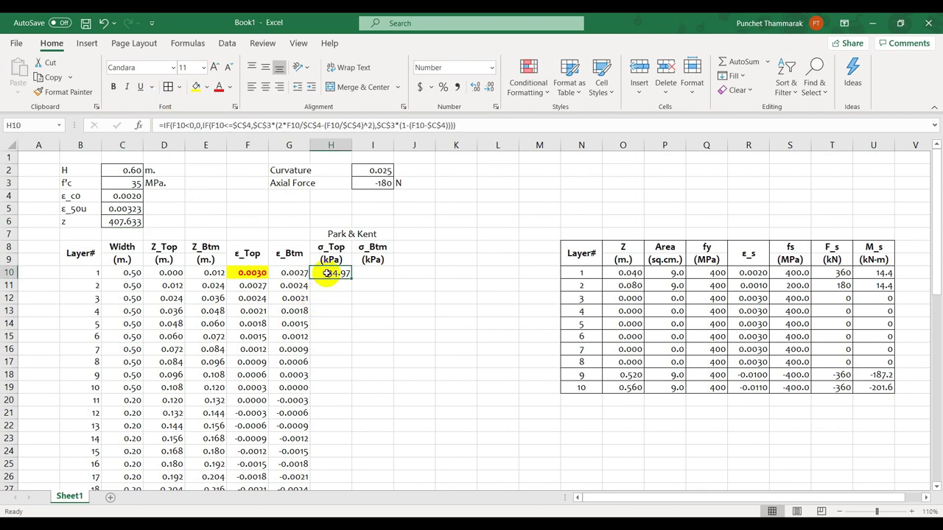
pyautogui.press('F2')
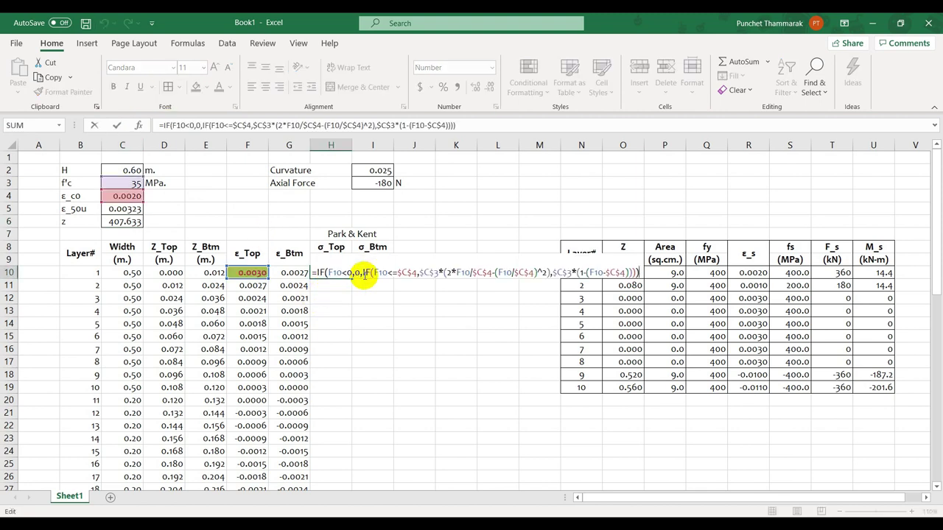
pyautogui.click(575, 272)
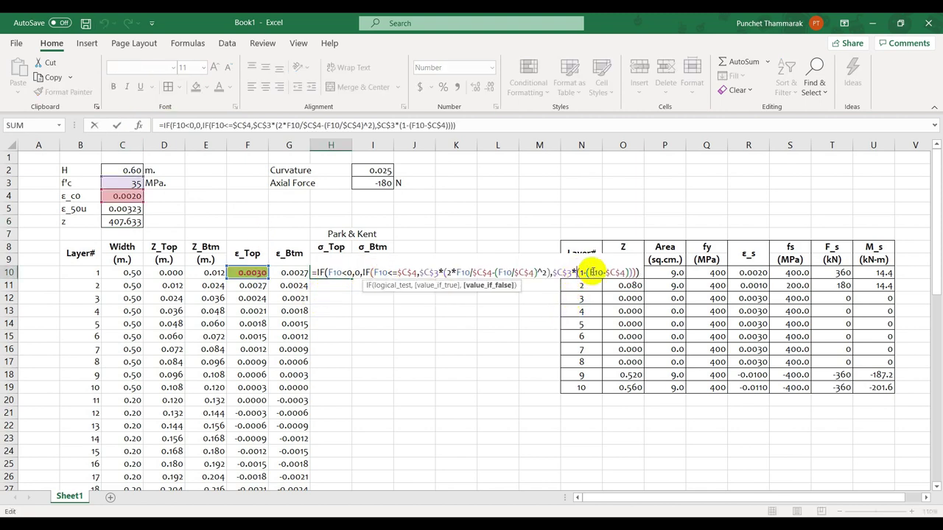
pyautogui.click(122, 222)
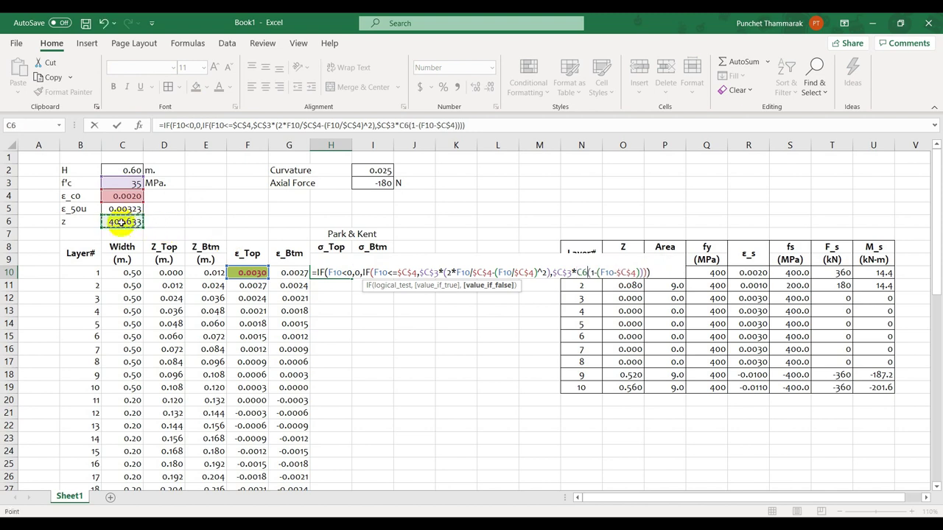
pyautogui.write('*')
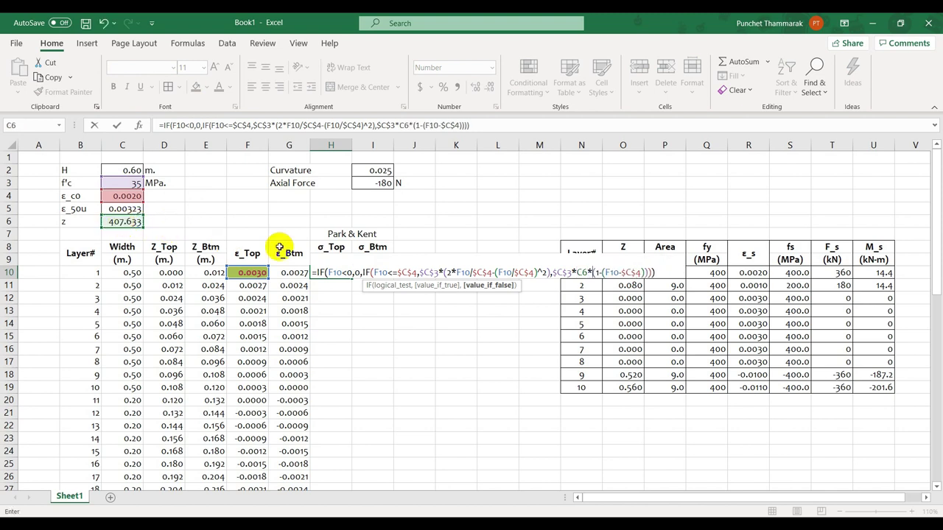
pyautogui.click(576, 273)
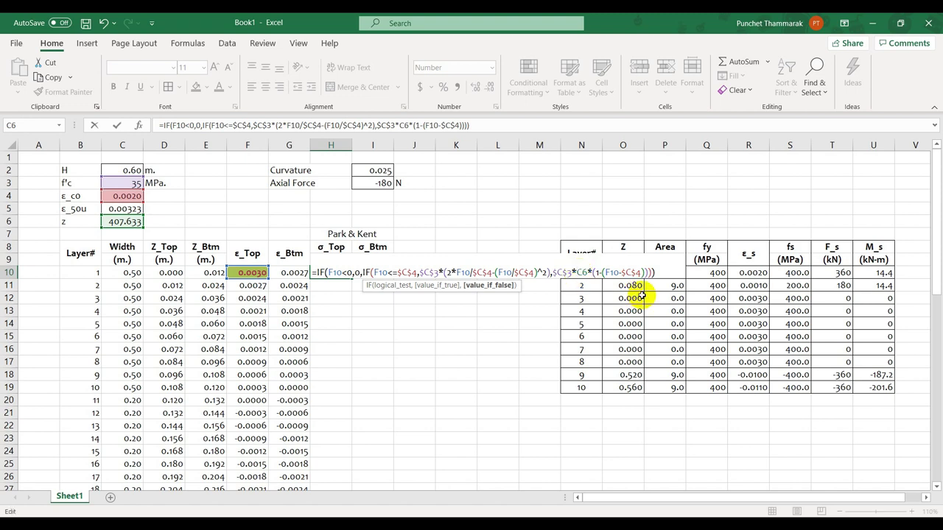
pyautogui.press('F4')
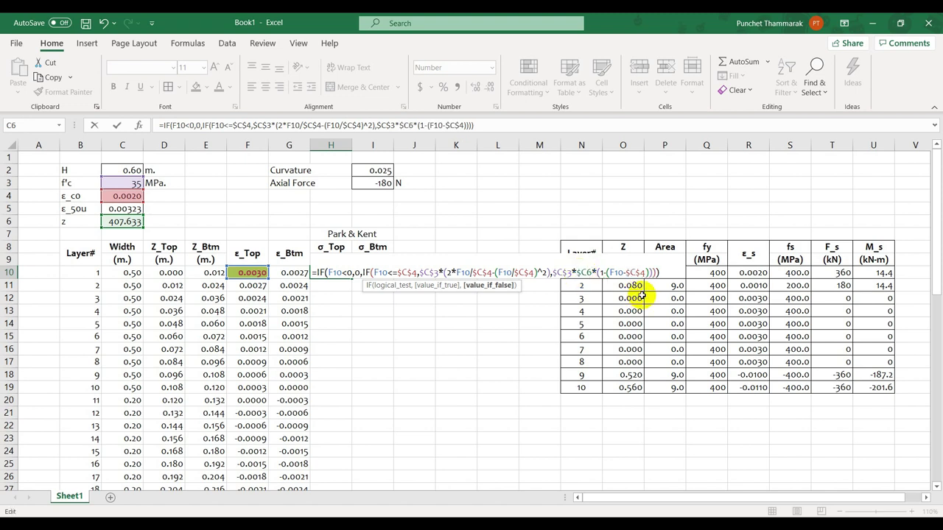
pyautogui.press('Home')
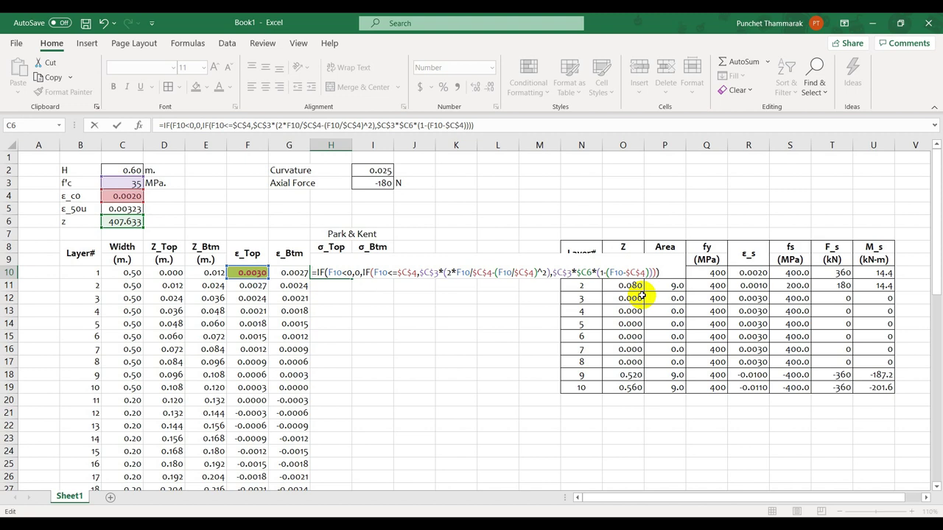
pyautogui.click(588, 272)
pyautogui.write('$C$')
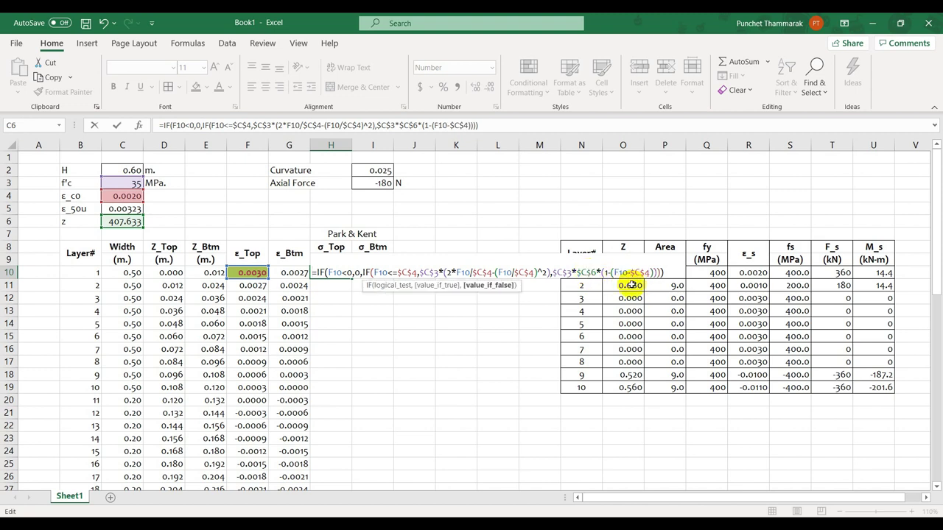
pyautogui.press('Return')
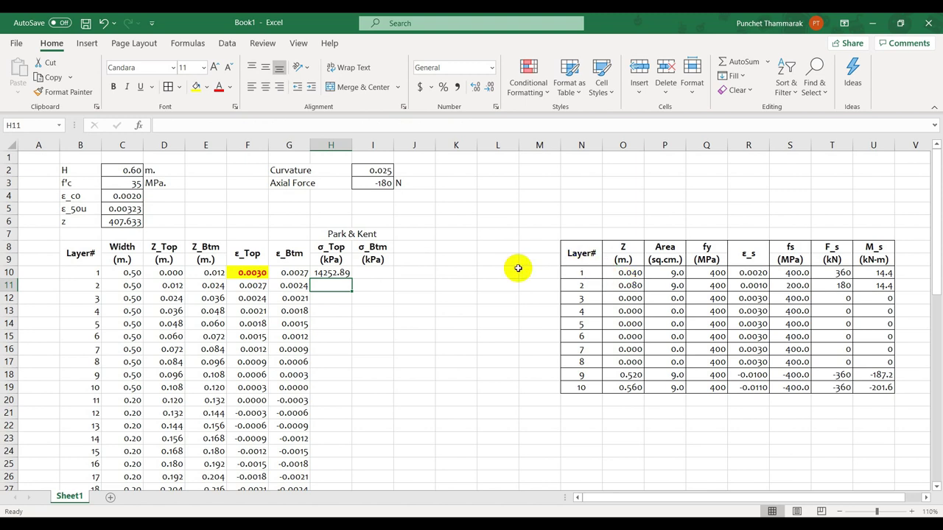
# Step: Move the $C$6 factor inside the bracket in H10 so the last branch reads $C$3*(1-$C$6*(F10-$C$4))
pyautogui.doubleClick(333, 273)
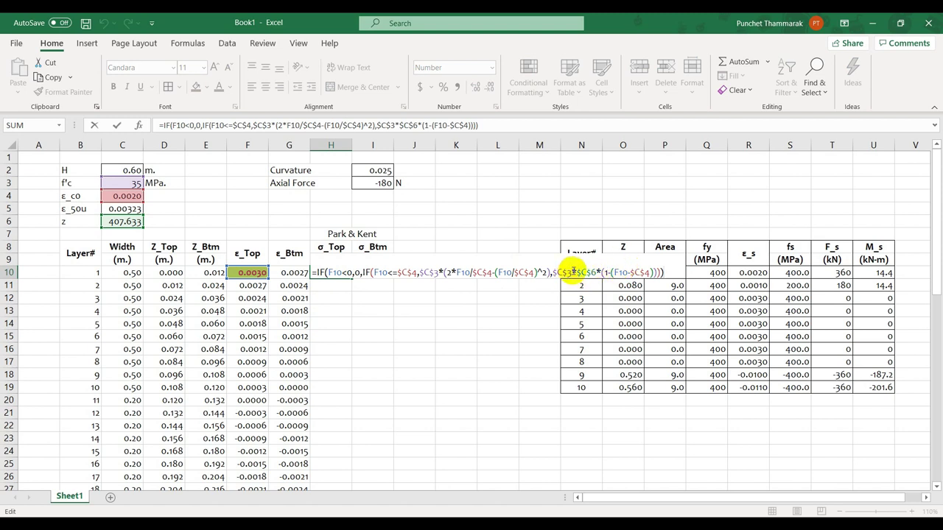
pyautogui.moveTo(572, 272); pyautogui.dragTo(595, 272)
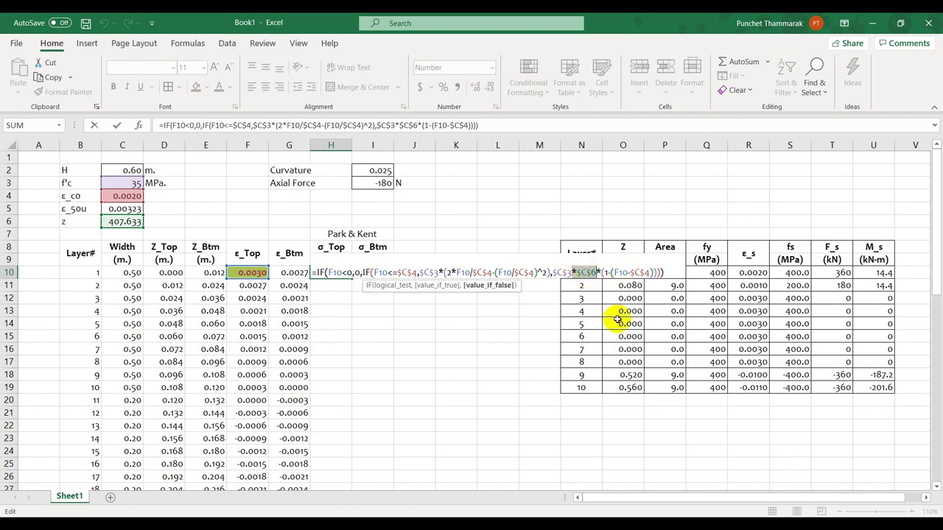
pyautogui.press('Delete')
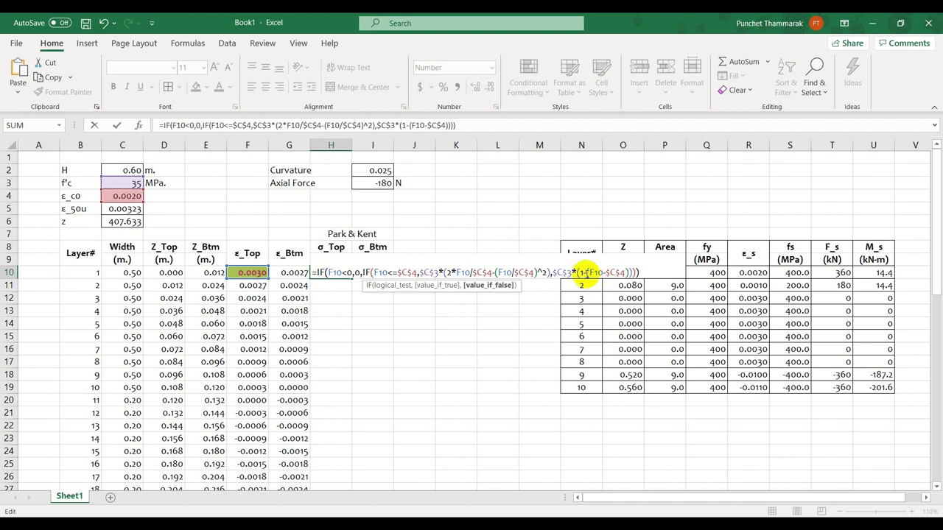
pyautogui.hotkey('ctrl', 'v')
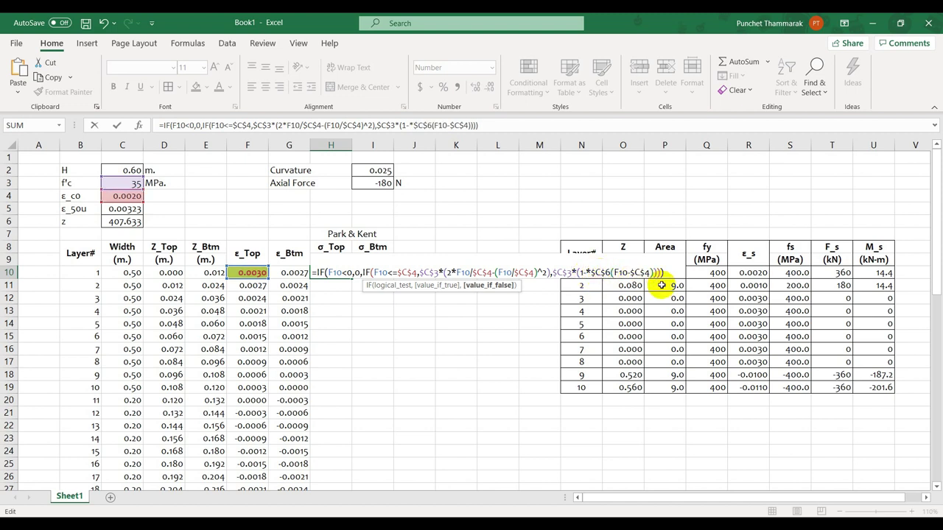
pyautogui.write('*')
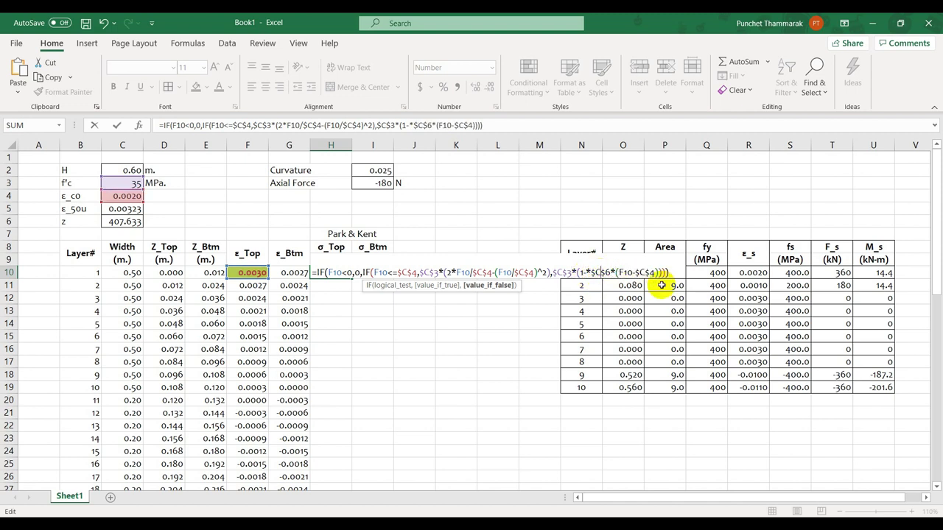
pyautogui.press('BackSpace')
pyautogui.press('Return')
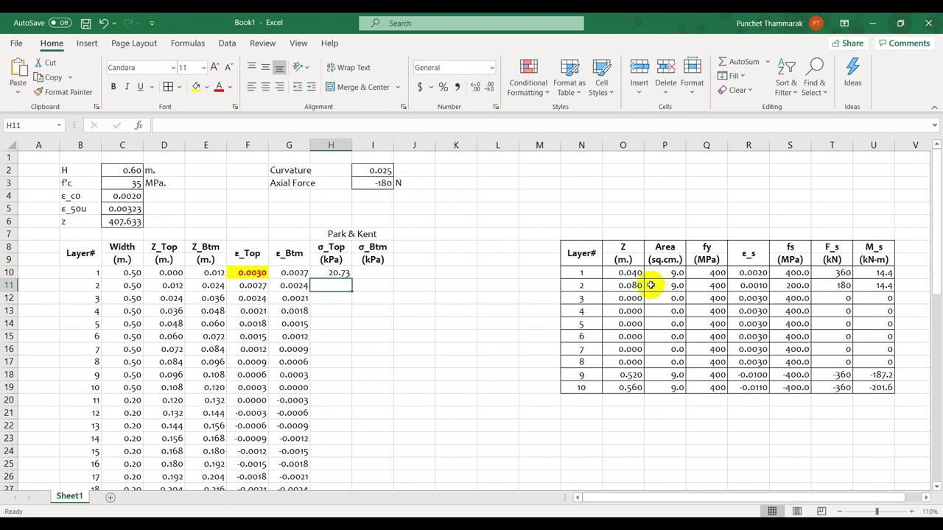
# Step: Try a 2* factor before the (F10/$C$4)^2 term in the H10 formula and remove it again
pyautogui.click(347, 273)
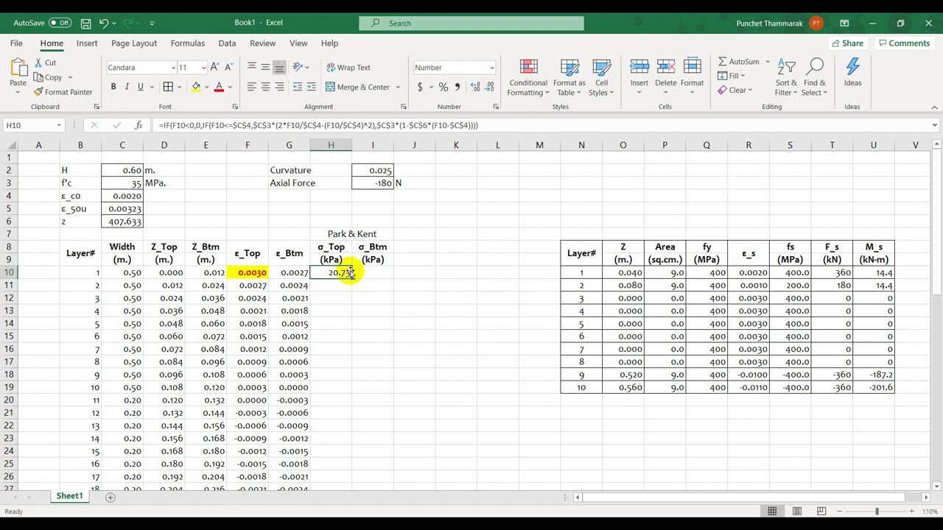
pyautogui.doubleClick(347, 272)
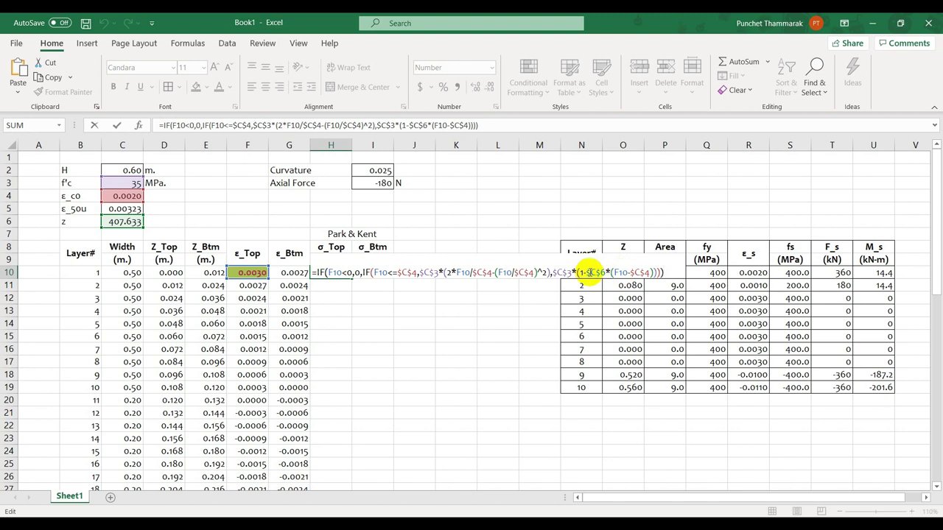
pyautogui.click(498, 273)
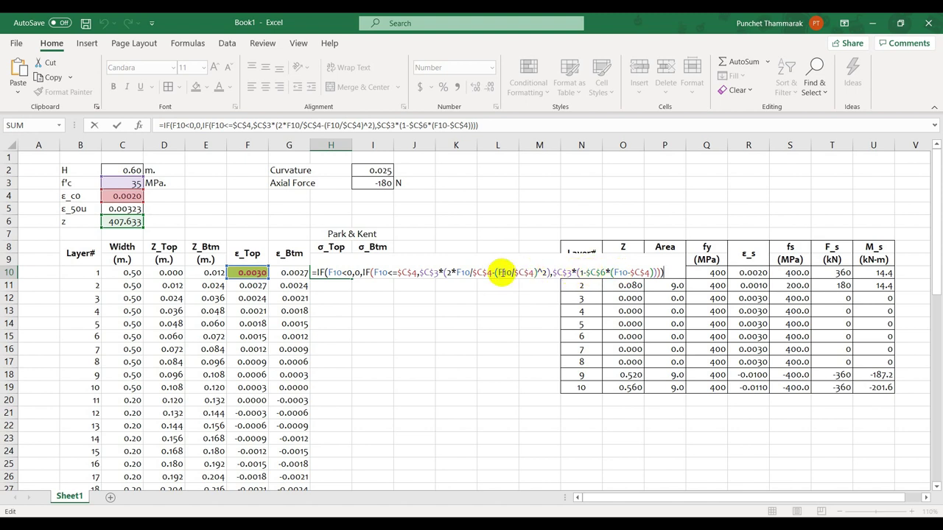
pyautogui.click(507, 273)
pyautogui.write('2*')
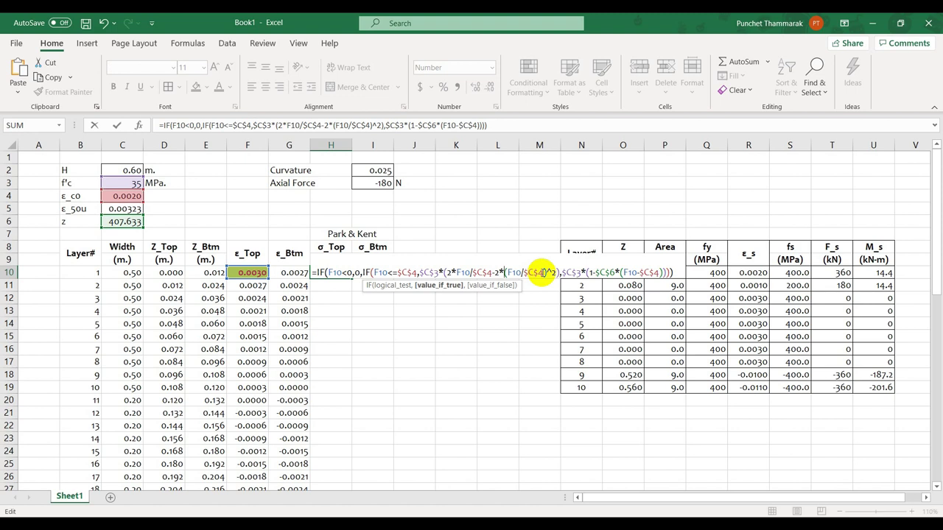
pyautogui.press('BackSpace')
pyautogui.press('BackSpace')
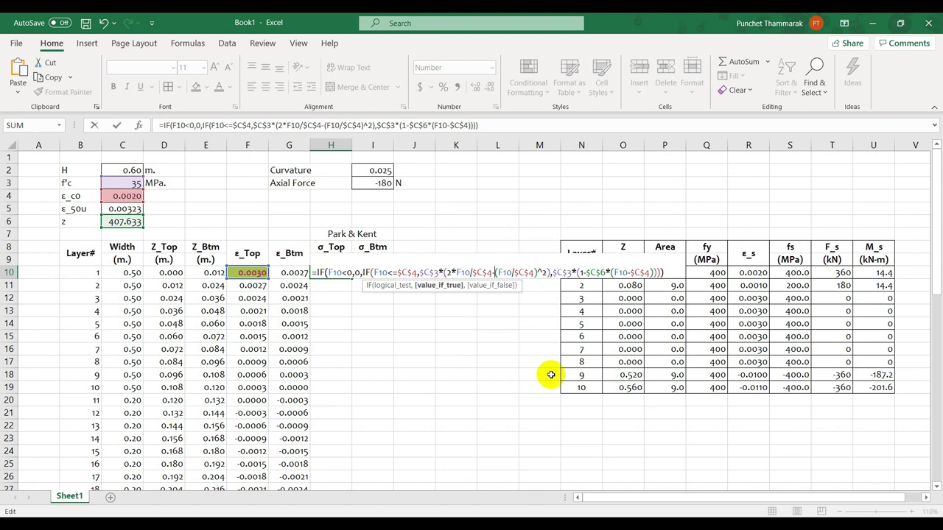
pyautogui.press('Return')
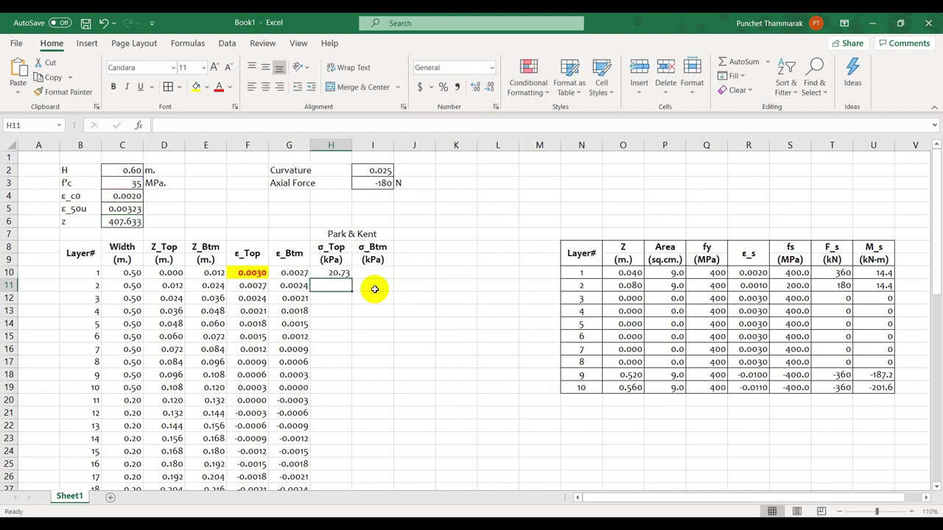
# Step: Fill the H10 stress formula down the σ_Top column to layer 50 and check the layer 11 strain and stress cells
pyautogui.scroll(-1, 372, 279)
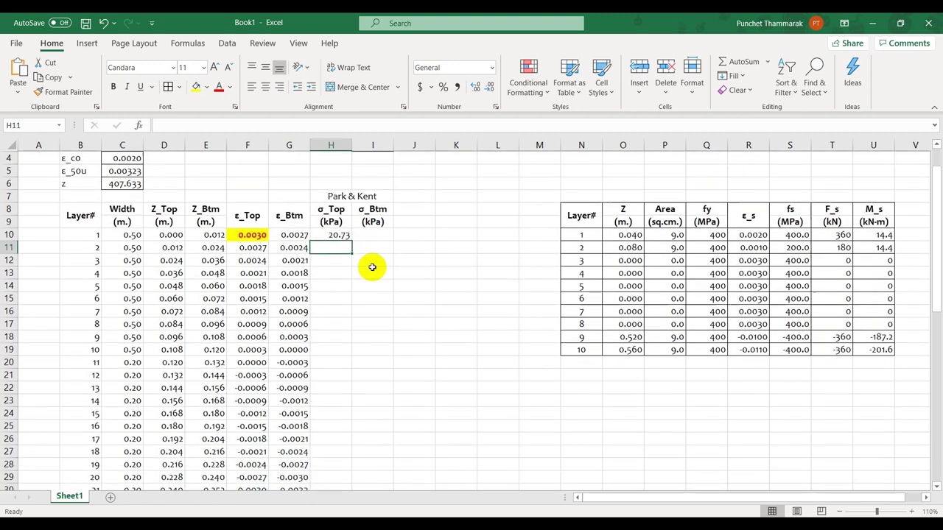
pyautogui.click(343, 237)
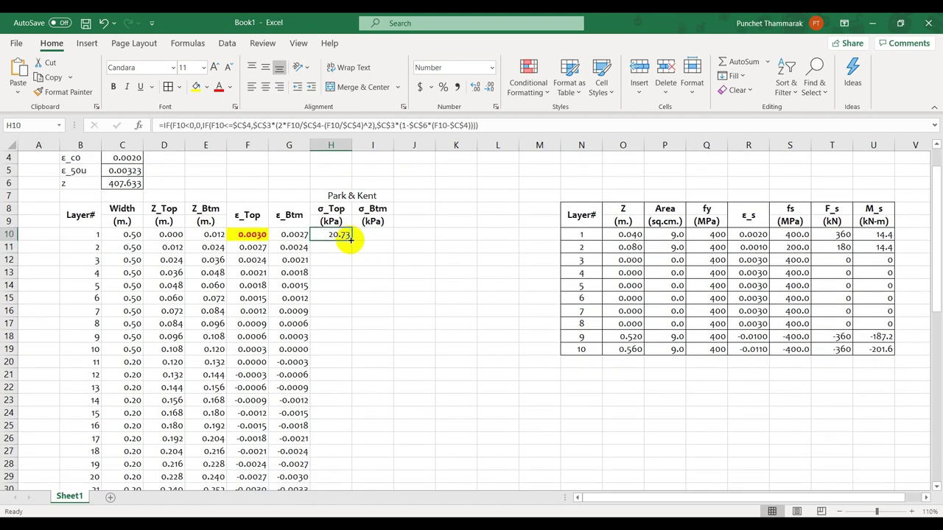
pyautogui.doubleClick(351, 240)
pyautogui.scroll(-12, 368, 259)
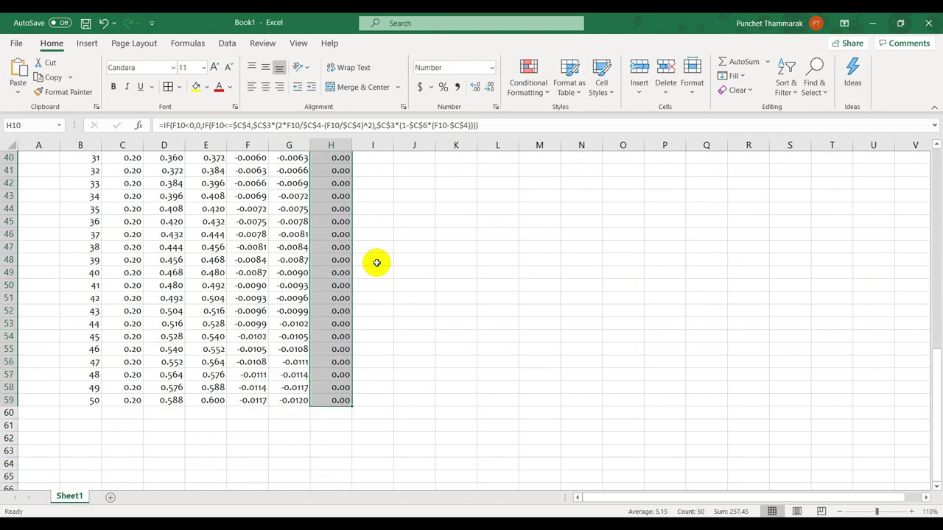
pyautogui.scroll(10, 376, 263)
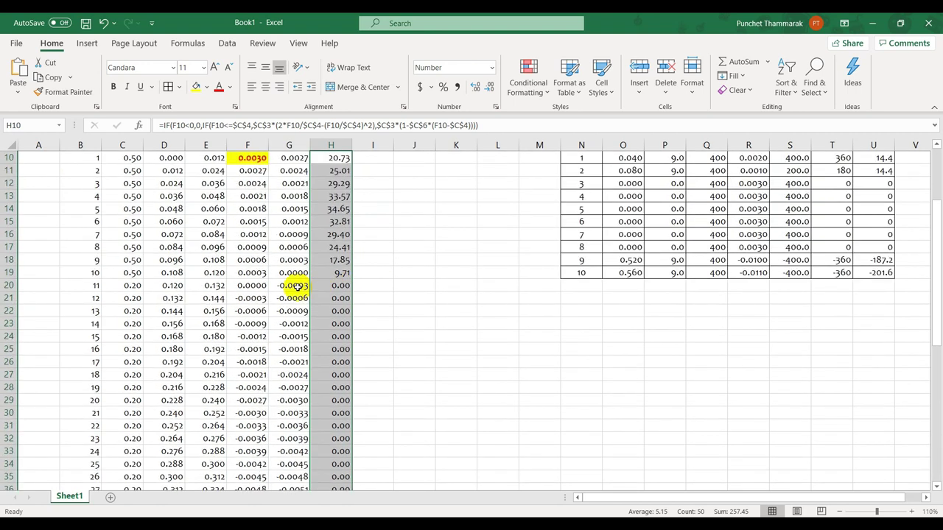
pyautogui.click(254, 287)
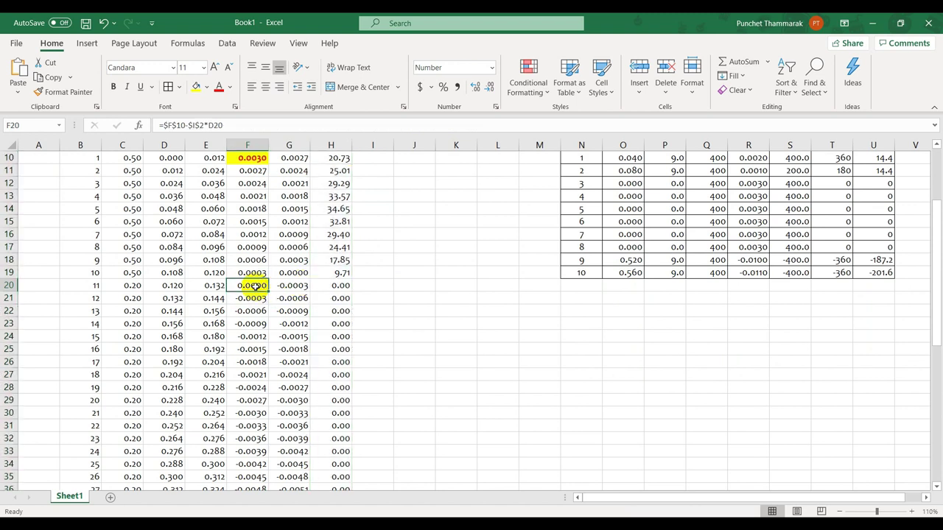
pyautogui.click(323, 286)
pyautogui.scroll(3, 363, 291)
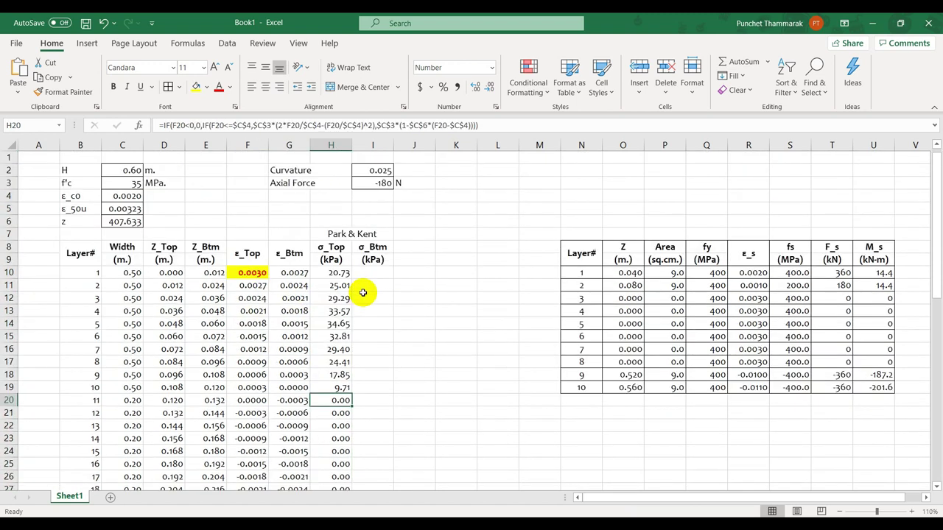
pyautogui.click(347, 272)
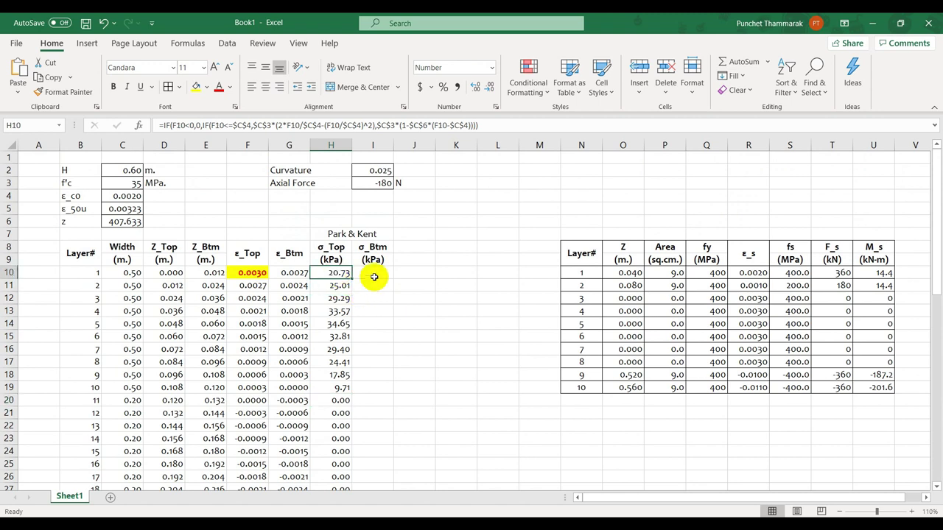
# Step: Copy the H10 stress formula into I10, check its references, and fill it down the σ_Btm column to layer 50
pyautogui.press('F2')
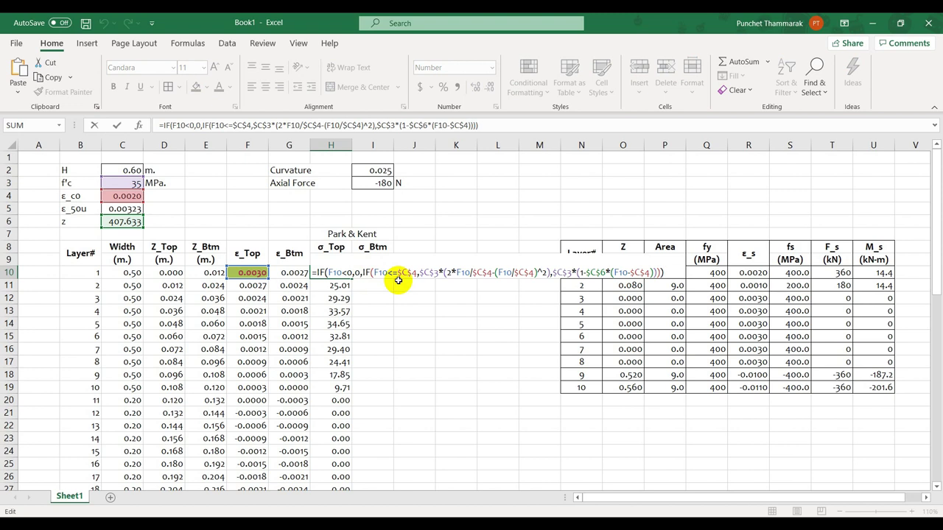
pyautogui.press('Escape')
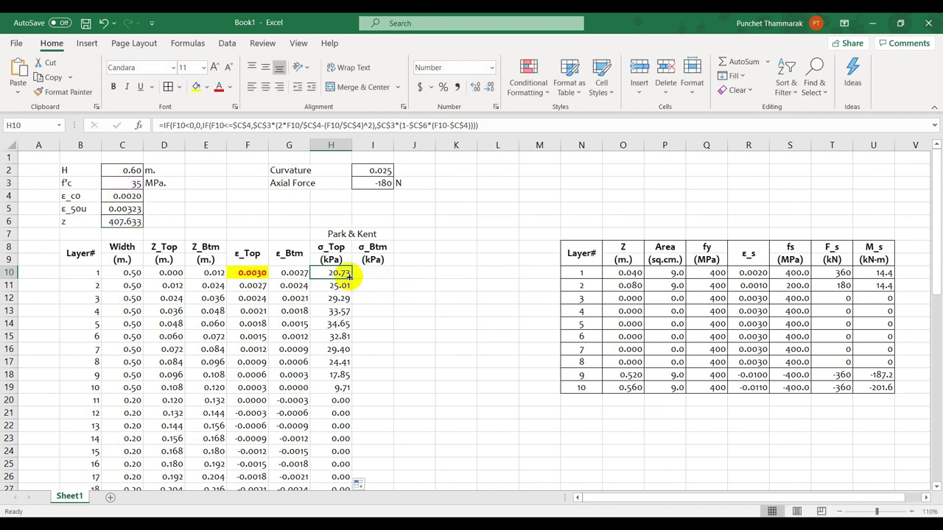
pyautogui.moveTo(374, 278); pyautogui.dragTo(389, 276)
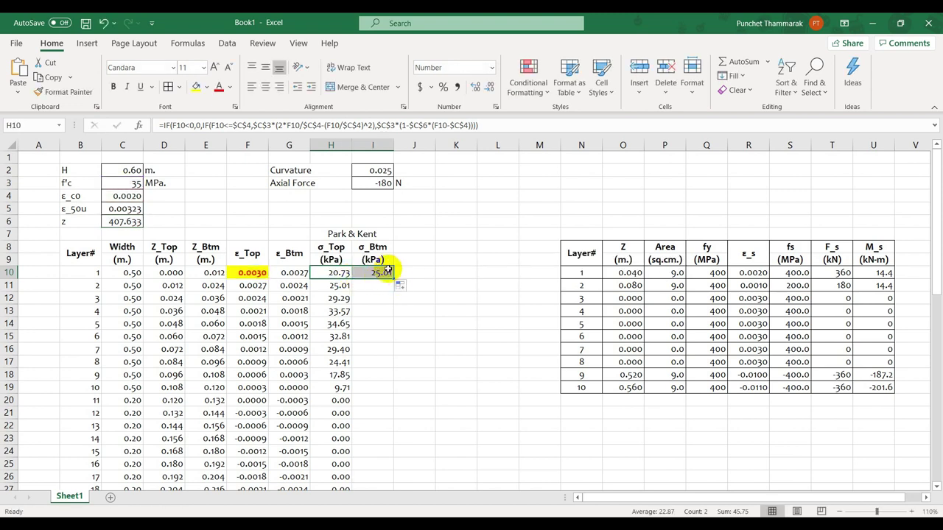
pyautogui.click(387, 274)
pyautogui.press('F2')
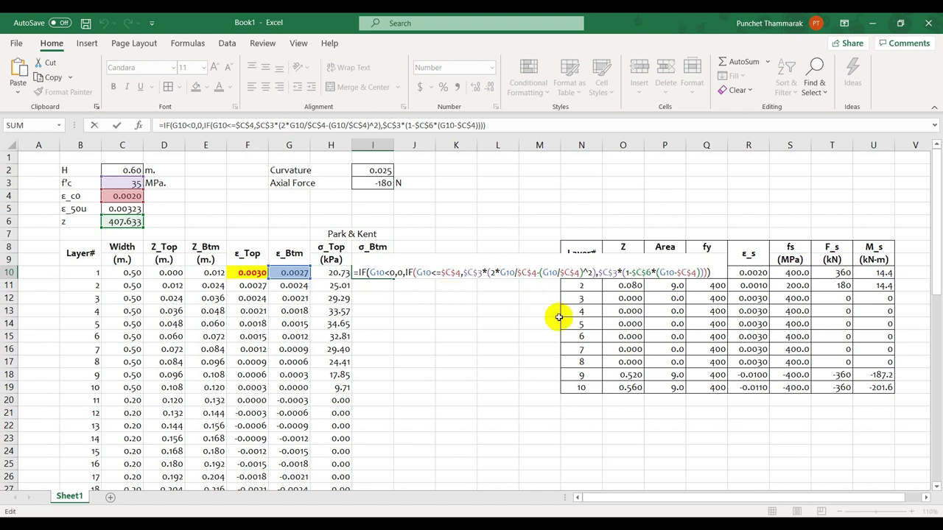
pyautogui.scroll(-12, 554, 315)
pyautogui.scroll(12, 553, 314)
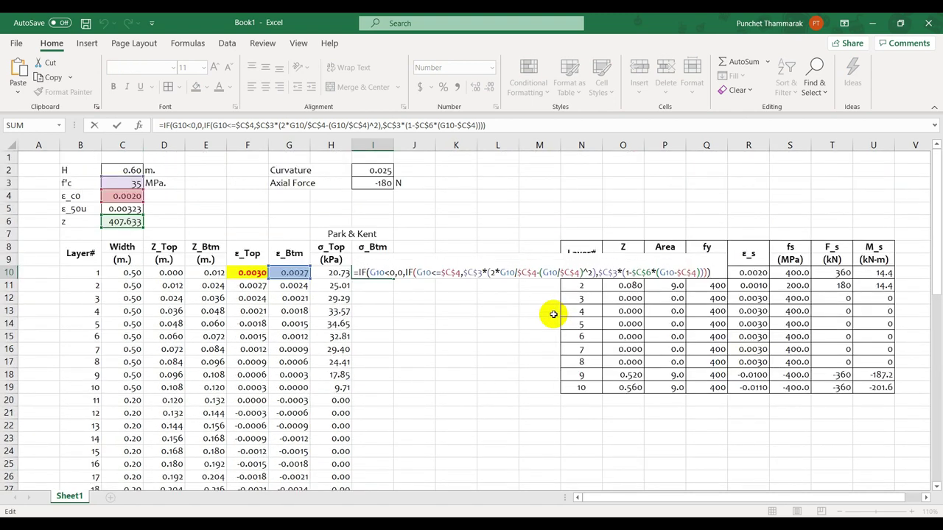
pyautogui.press('Return')
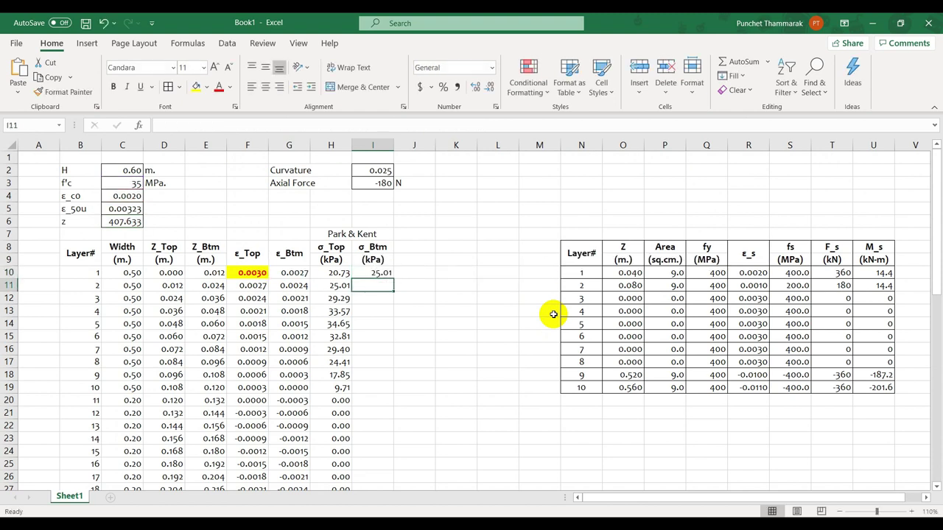
pyautogui.click(371, 271)
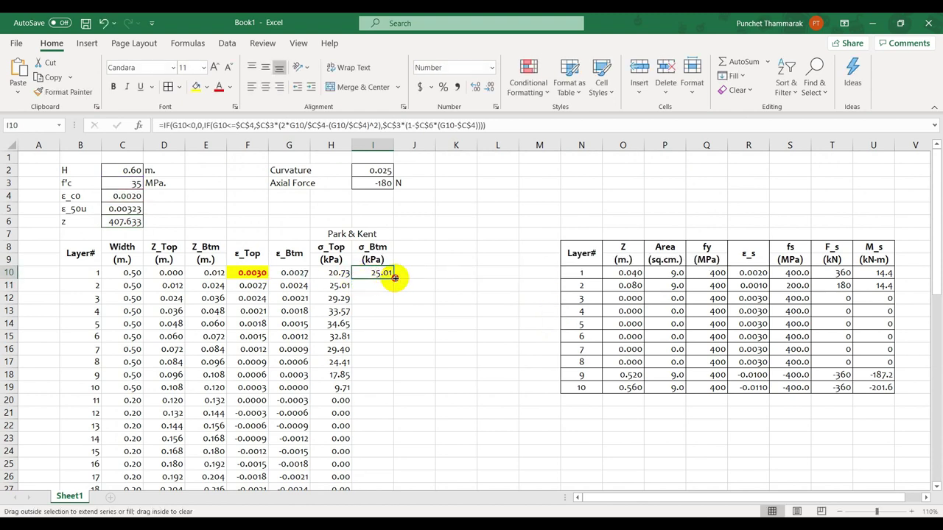
pyautogui.doubleClick(393, 279)
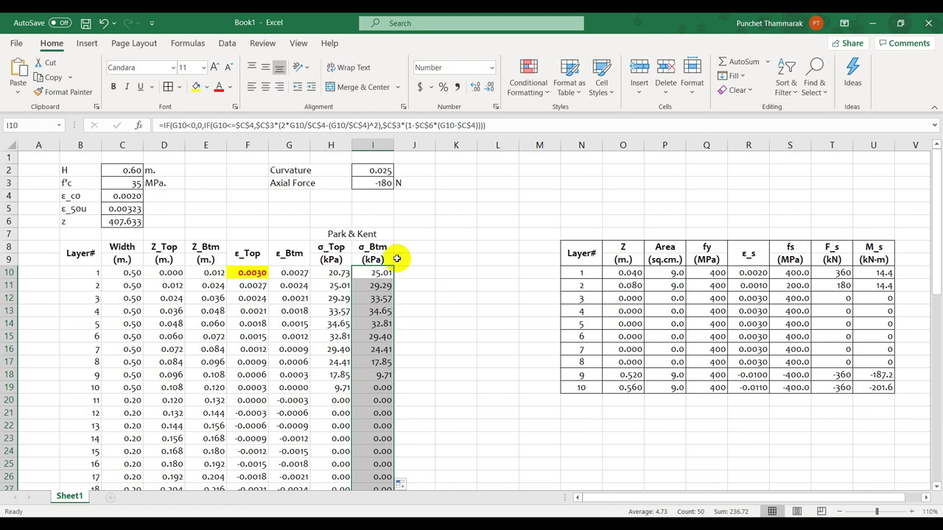
# Step: Add a border around the merged Park & Kent heading above the stress columns and make its text bold
pyautogui.click(364, 232)
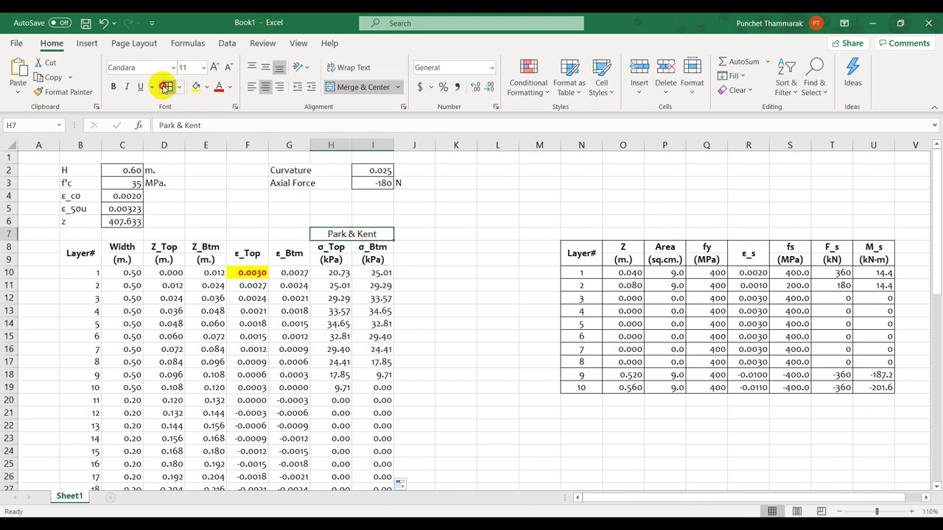
pyautogui.click(115, 87)
pyautogui.click(446, 206)
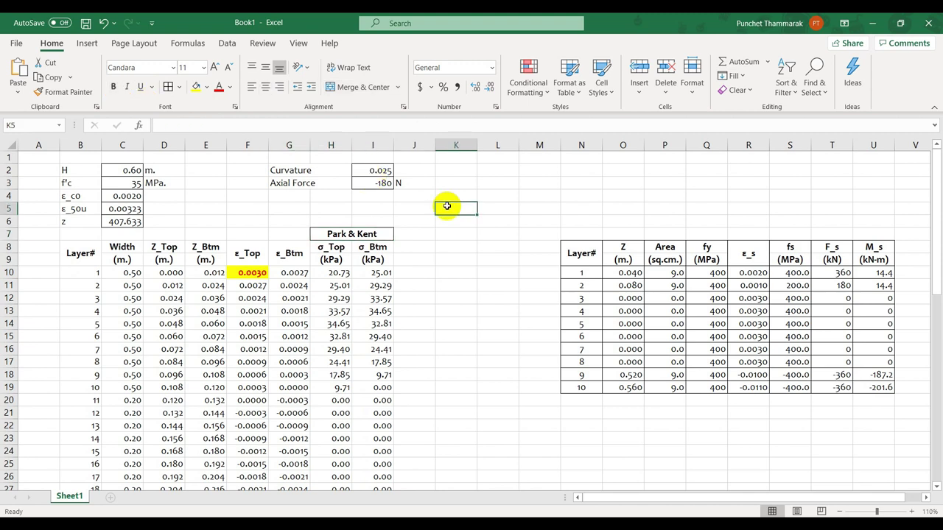
pyautogui.scroll(-1, 464, 225)
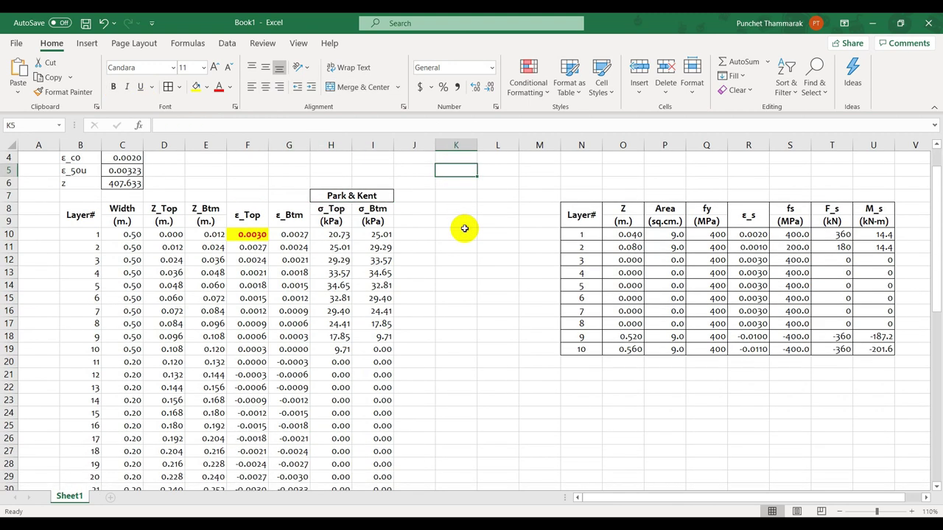
pyautogui.scroll(-12, 457, 230)
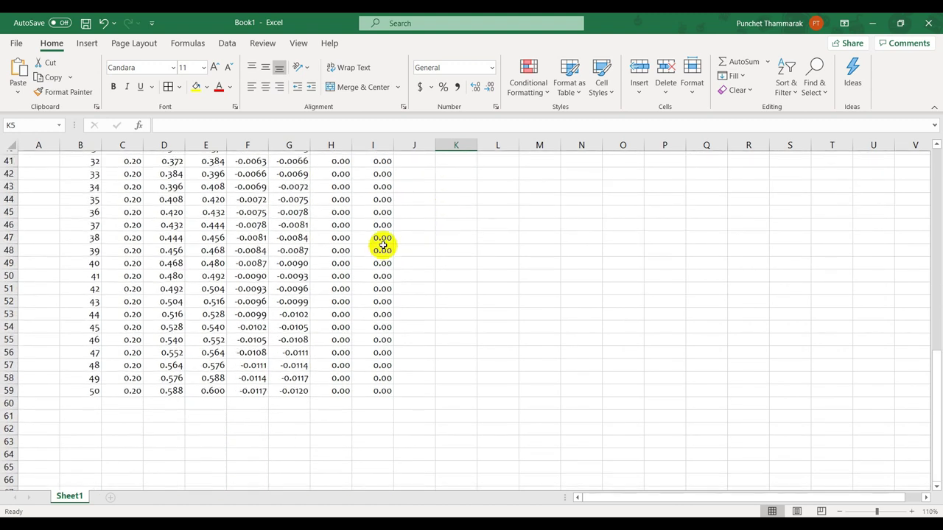
pyautogui.scroll(10, 353, 254)
pyautogui.scroll(3, 294, 266)
# Step: Center the layer numbers 1 to 50 in B10:B59
pyautogui.click(88, 273)
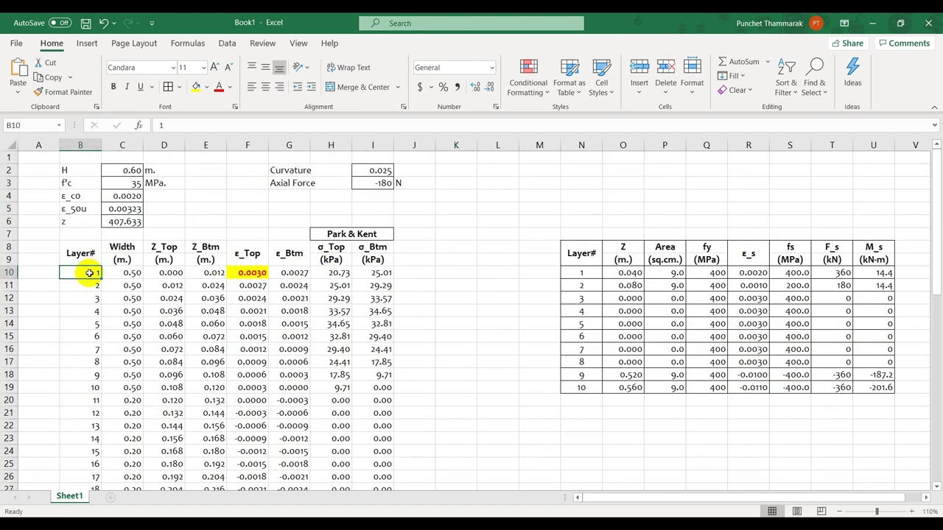
pyautogui.scroll(-6, 96, 278)
pyautogui.scroll(-15, 100, 283)
pyautogui.scroll(3, 78, 324)
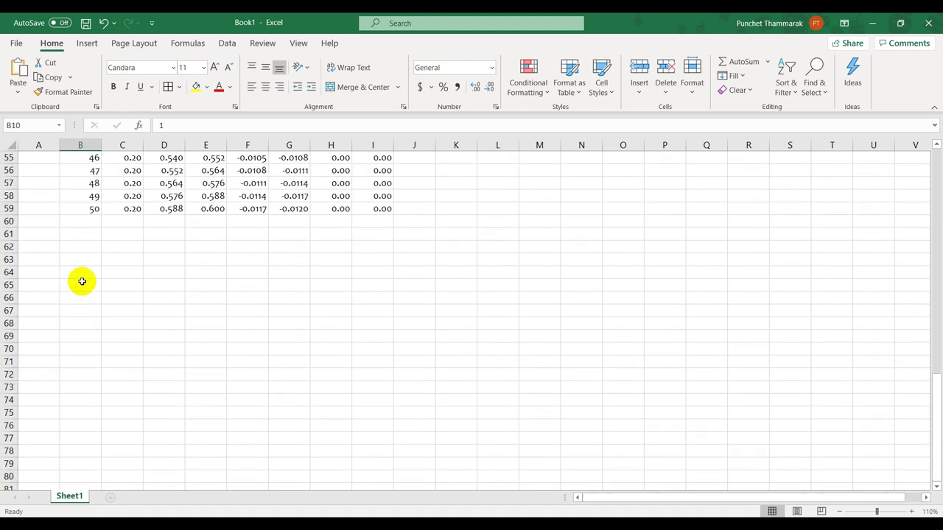
pyautogui.keyDown('shift'); pyautogui.click(80, 211); pyautogui.keyUp('shift')
pyautogui.click(265, 86)
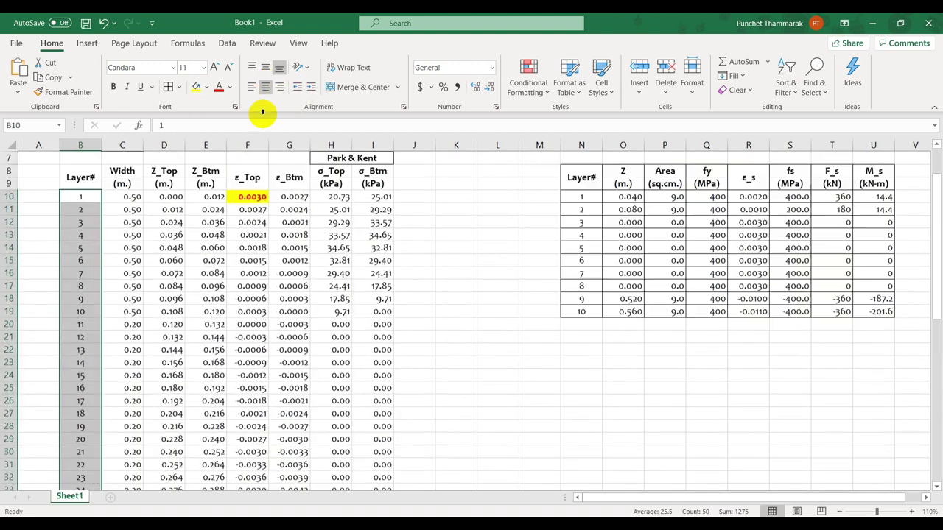
# Step: Enter the column headings F_Top in J8 and F_Btm in K8
pyautogui.moveTo(80, 258); pyautogui.dragTo(353, 255)
pyautogui.moveTo(427, 247); pyautogui.dragTo(423, 256)
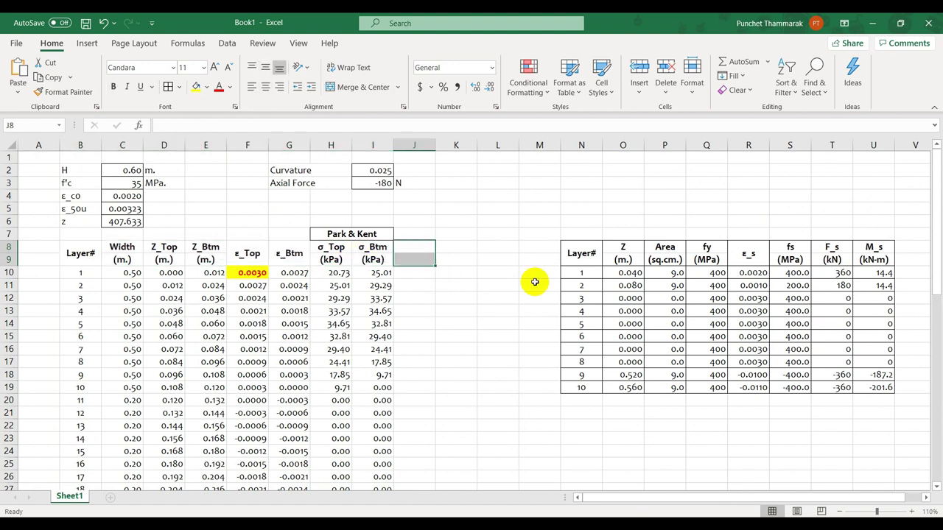
pyautogui.click(427, 245)
pyautogui.write('F_Top')
pyautogui.press('Tab')
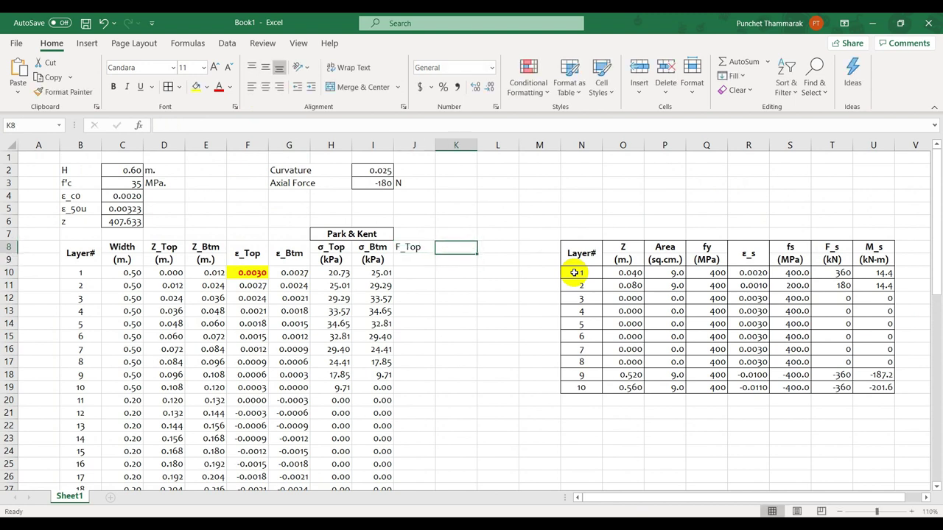
pyautogui.write('F_Btm')
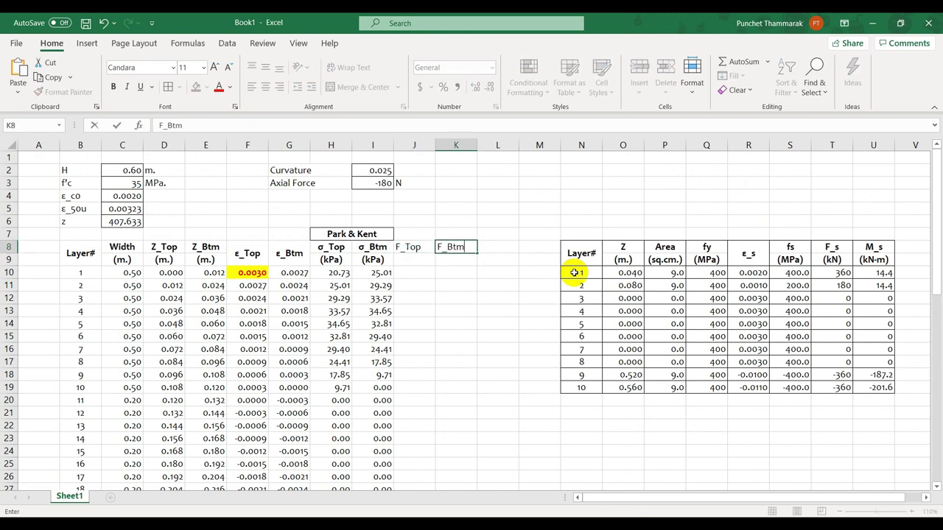
pyautogui.press('Return')
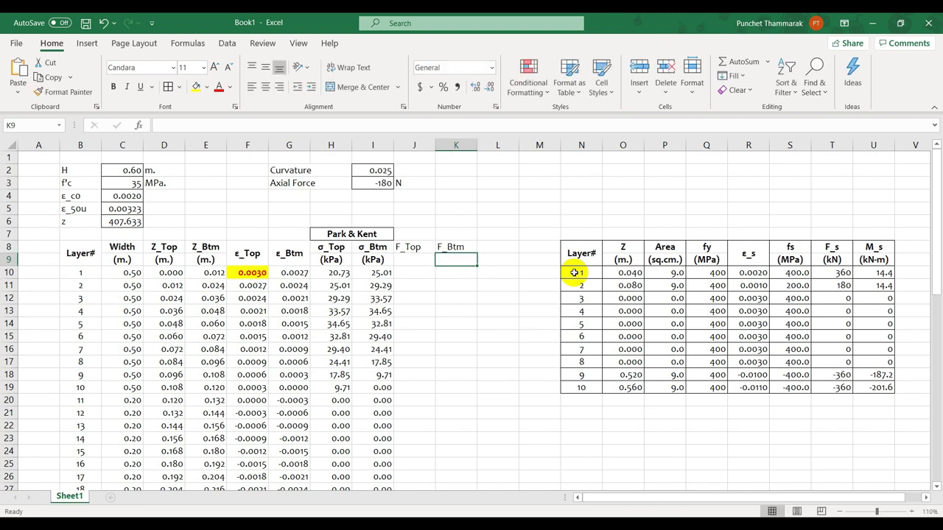
# Step: Copy the (kN) unit heading from the steel table's F_s column into J9 and K9
pyautogui.click(833, 259)
pyautogui.hotkey('ctrl', 'c')
pyautogui.moveTo(416, 259); pyautogui.dragTo(456, 257)
pyautogui.hotkey('ctrl', 'v')
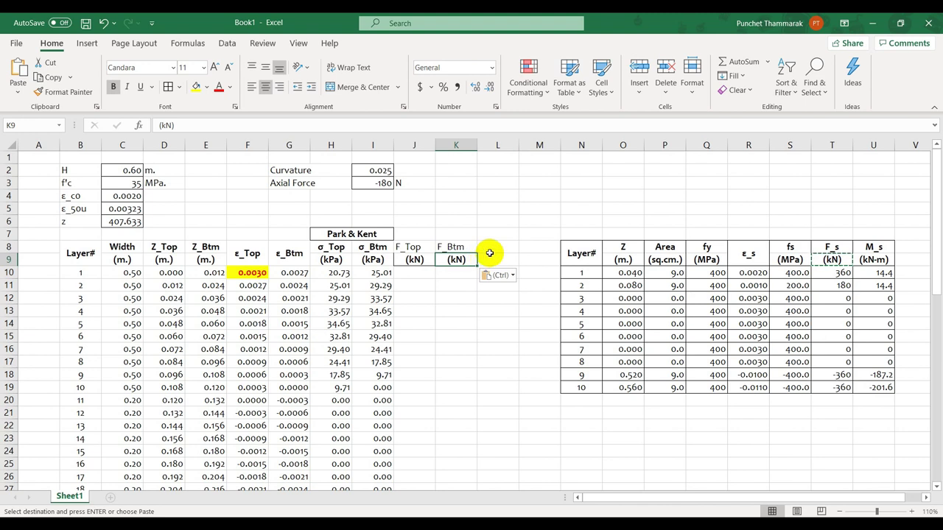
# Step: Insert four blank columns at column L, between the concrete layer table and the steel table
pyautogui.moveTo(497, 145); pyautogui.dragTo(611, 140)
pyautogui.rightClick(615, 144)
pyautogui.click(647, 249)
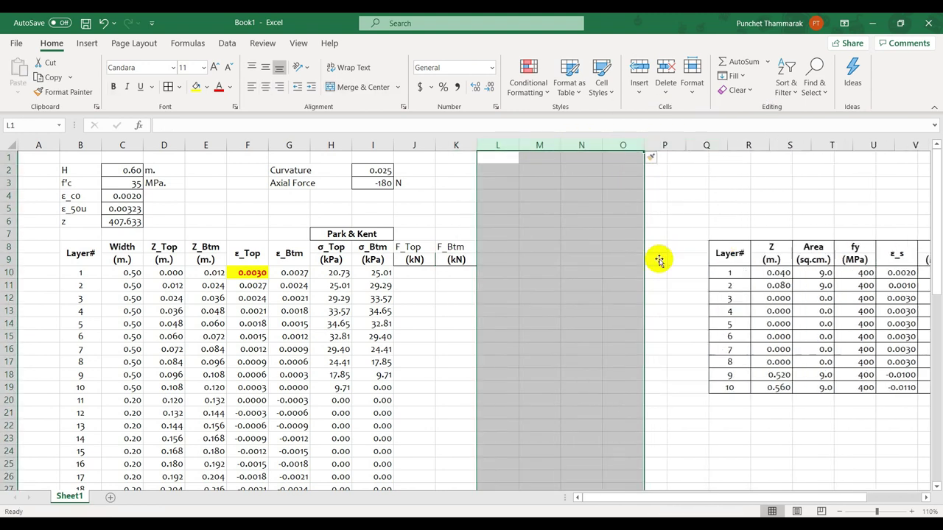
pyautogui.click(537, 271)
# Step: Make the F_Top and F_Btm headings in J8:K8 bold
pyautogui.click(418, 248)
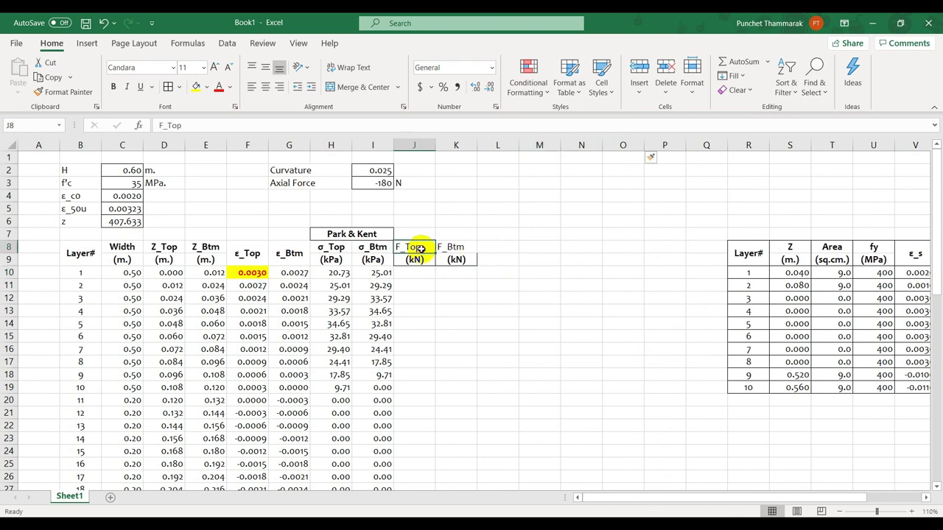
pyautogui.moveTo(418, 248); pyautogui.dragTo(440, 249)
pyautogui.click(113, 86)
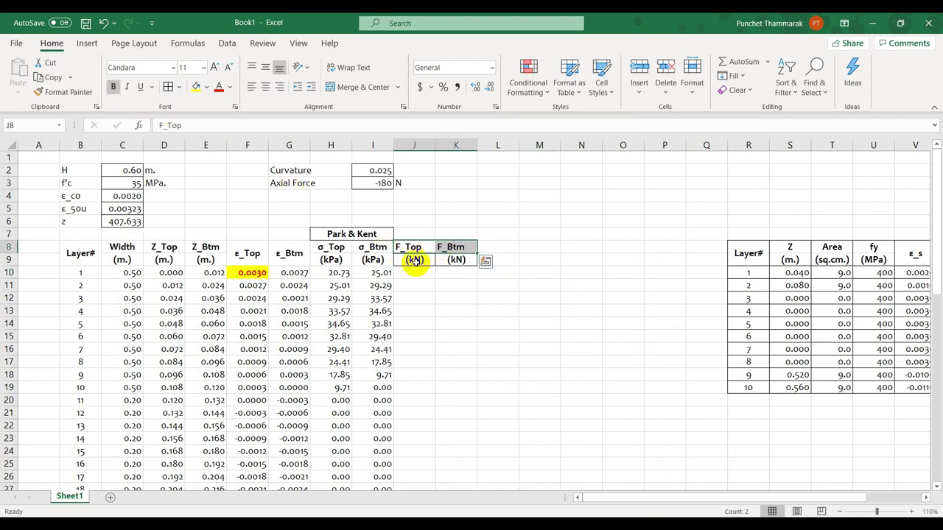
# Step: Begin the layer 1 F_Top formula in J10 with =0.5*C10*C2/50, using the layer width and section height
pyautogui.click(415, 272)
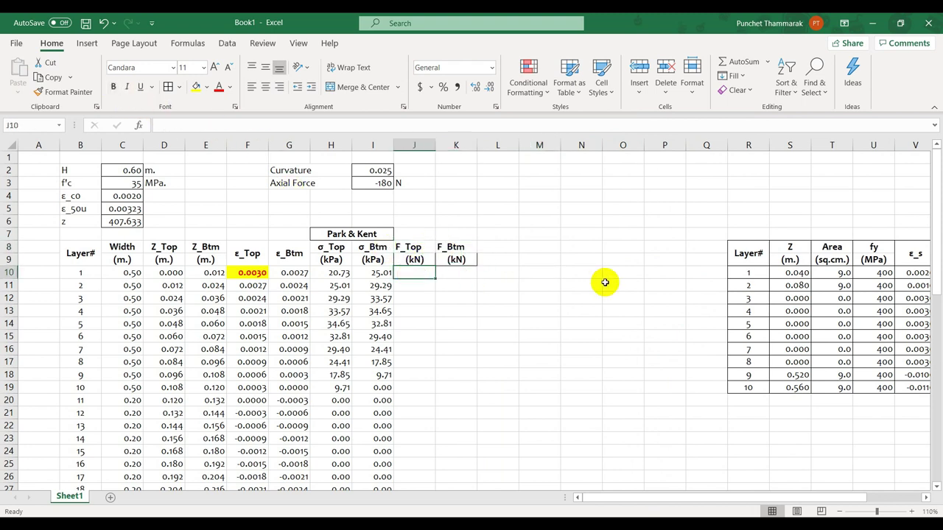
pyautogui.write('=')
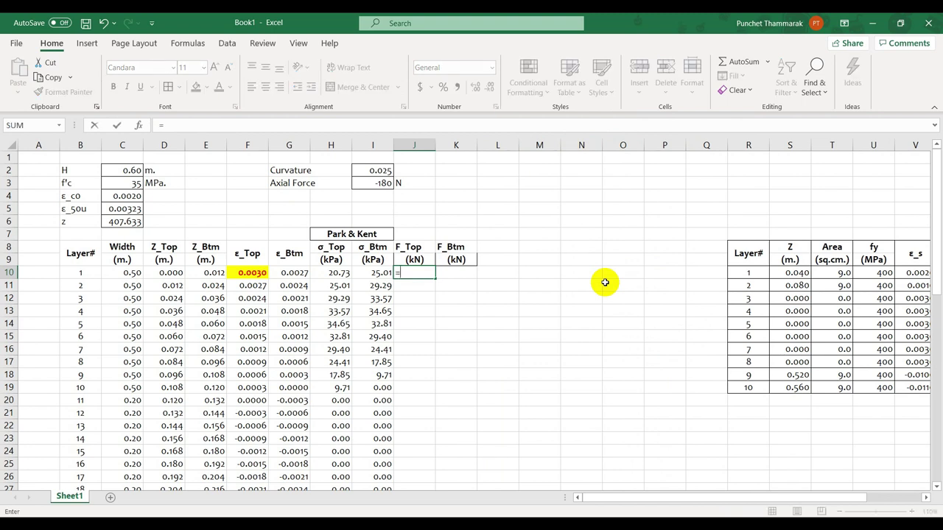
pyautogui.write('(')
pyautogui.click(129, 276)
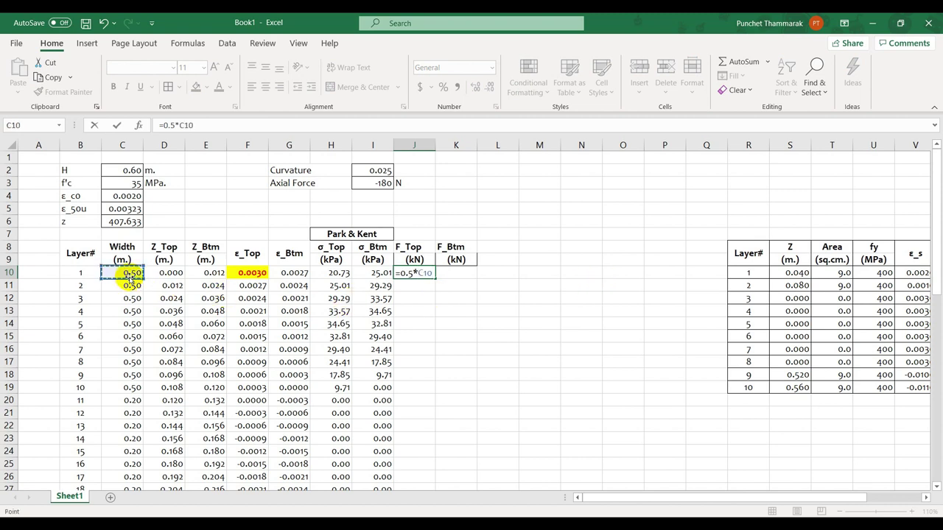
pyautogui.write('*')
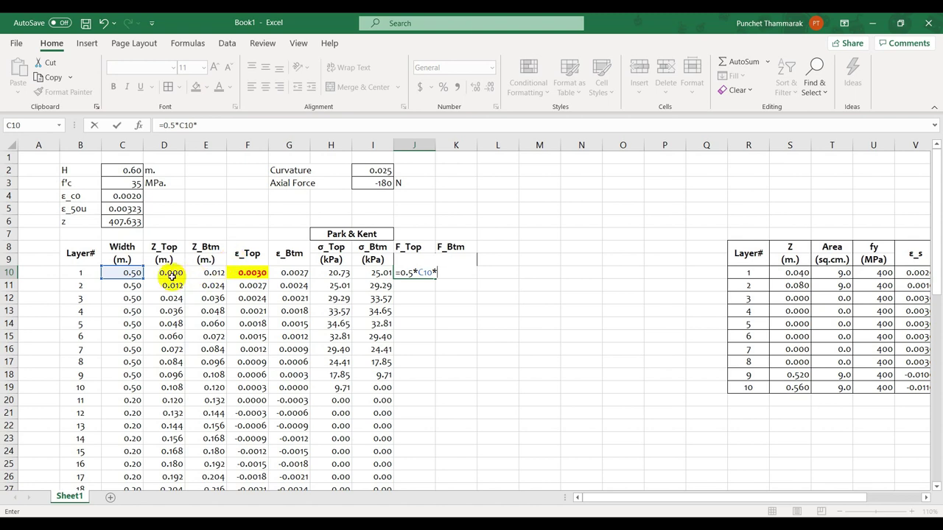
pyautogui.click(129, 172)
pyautogui.write('/50')
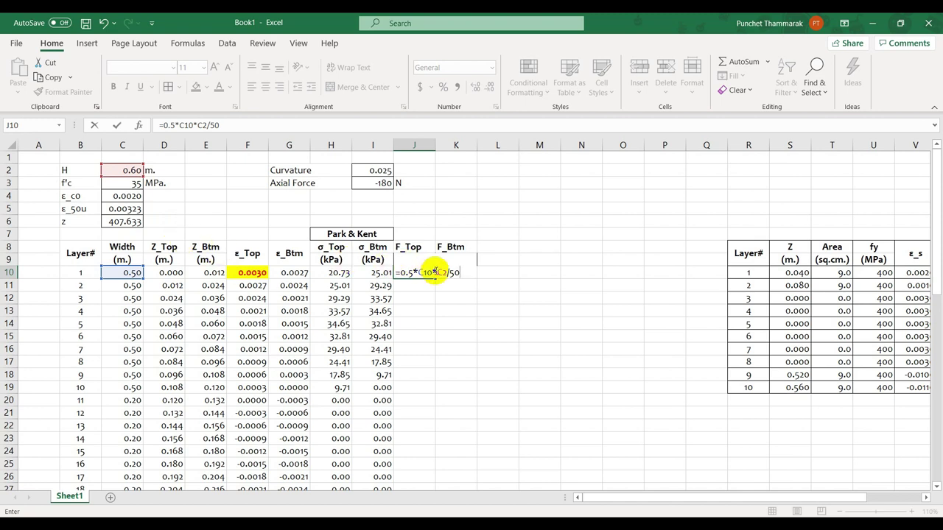
# Step: Enclose the layer thickness term in J10 in parentheses and make its height reference absolute, giving ($C$2/50)
pyautogui.click(436, 272)
pyautogui.write('(')
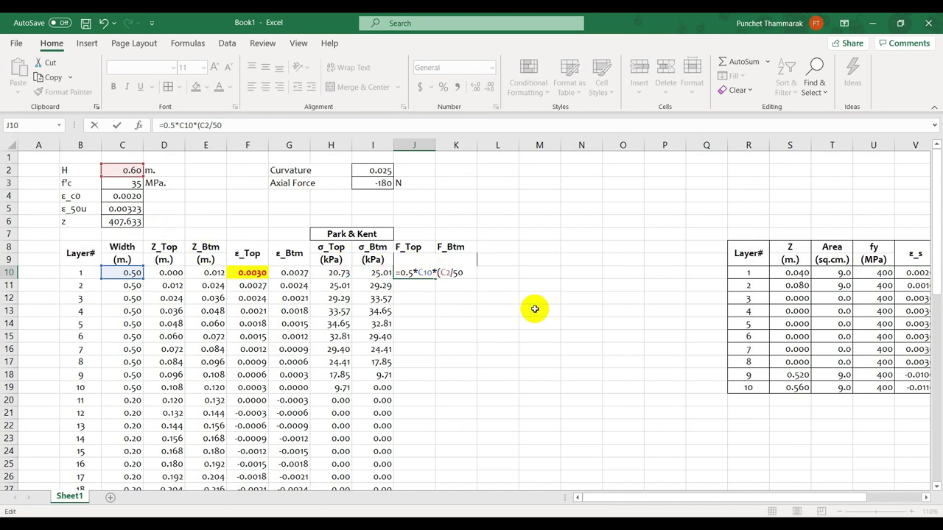
pyautogui.click(470, 271)
pyautogui.write(')')
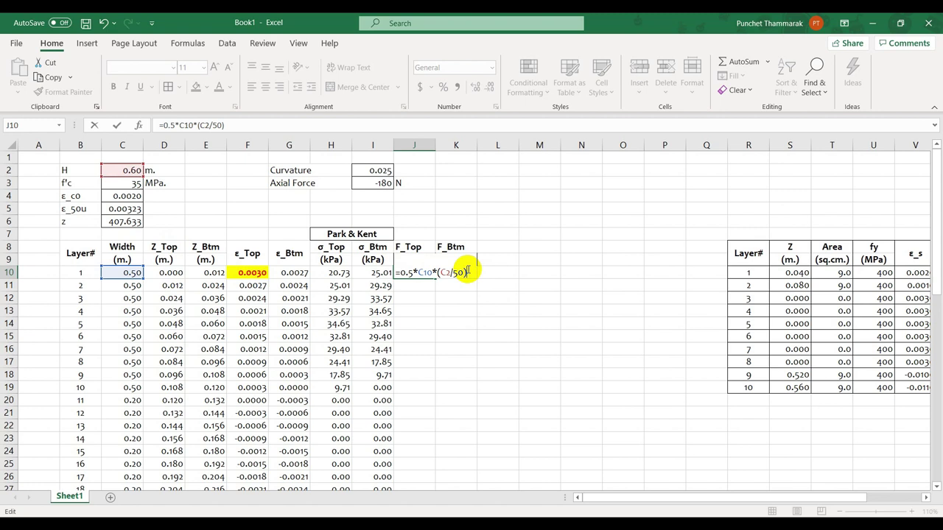
pyautogui.press('Left')
pyautogui.press('Left')
pyautogui.press('Left')
pyautogui.press('Left')
pyautogui.press('Left')
pyautogui.press('Left')
pyautogui.write('$C$')
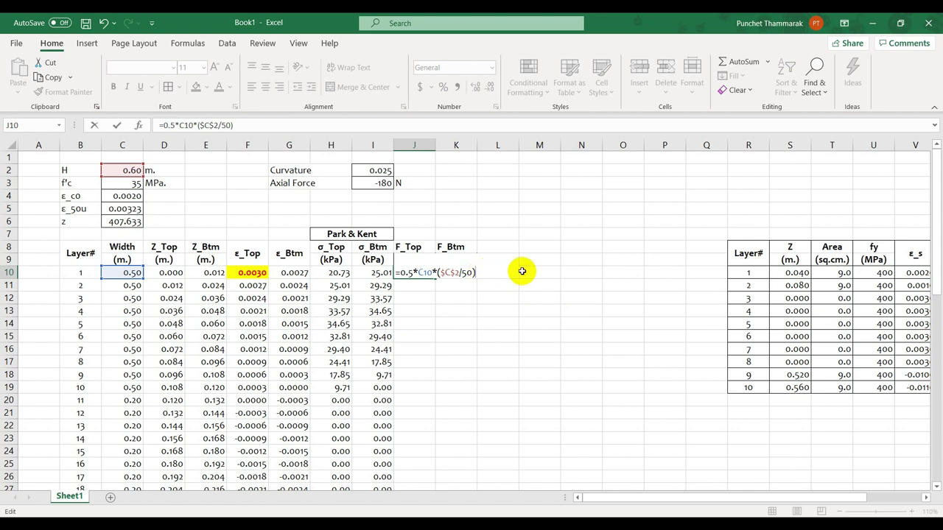
# Step: Complete the layer 1 F_Top formula in J10 with the top stress, giving =0.5*C10*($C$2/50)*H10
pyautogui.click(337, 273)
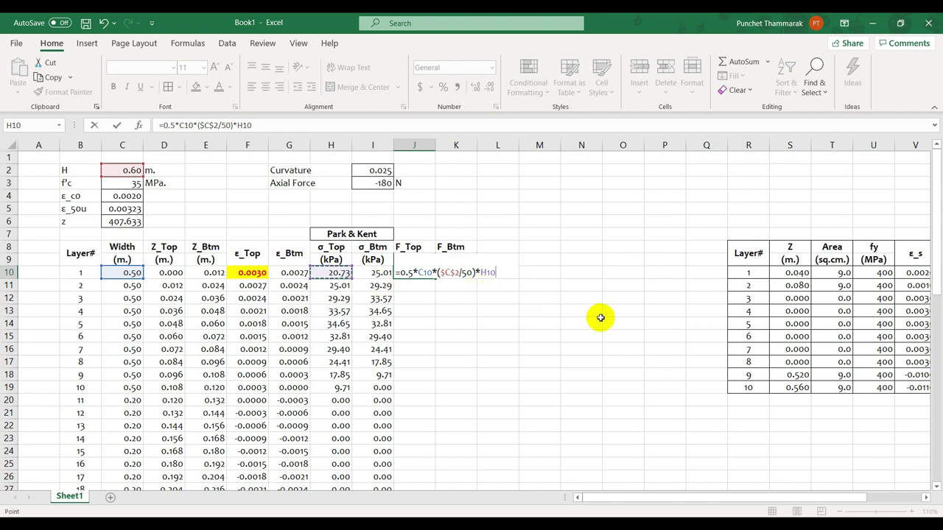
pyautogui.press('Return')
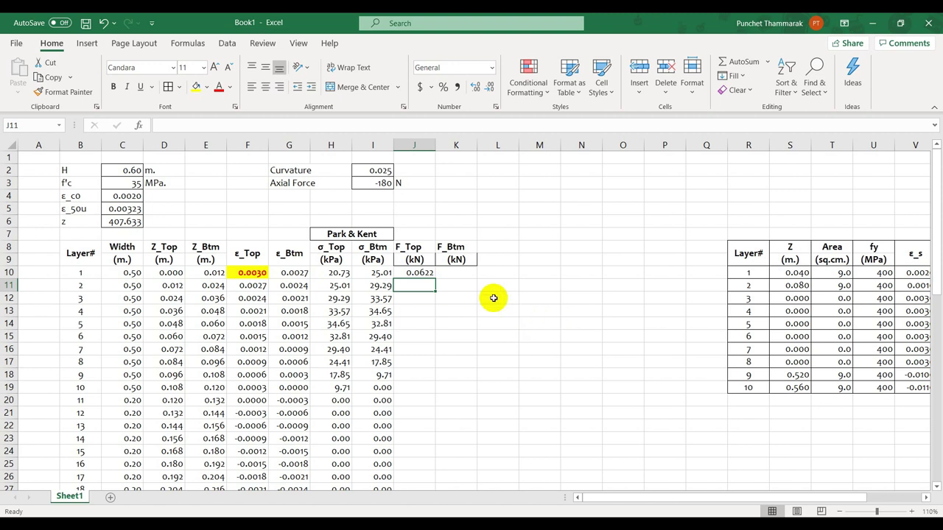
pyautogui.click(427, 273)
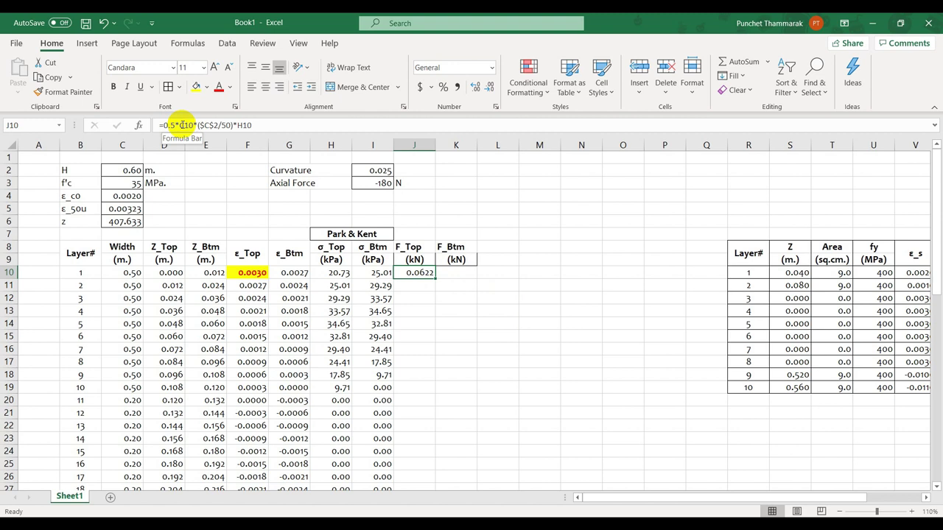
pyautogui.press('F2')
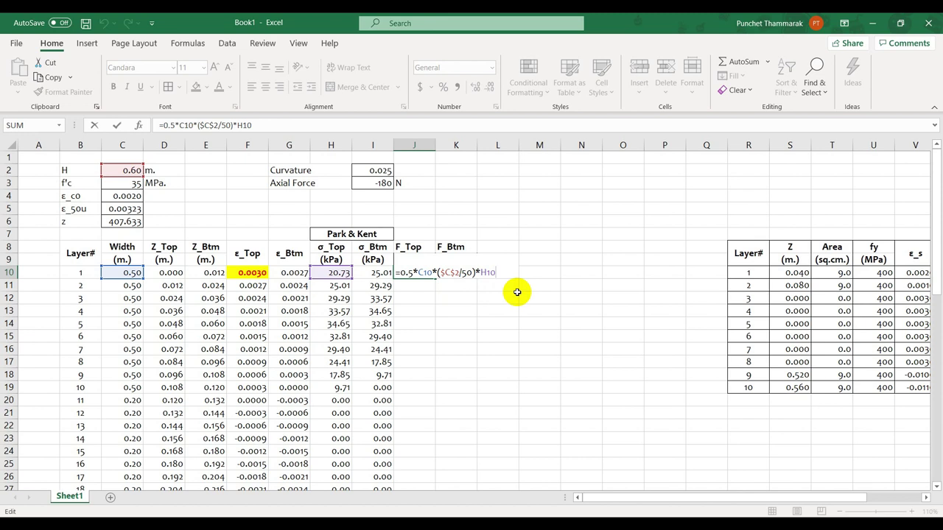
pyautogui.press('Return')
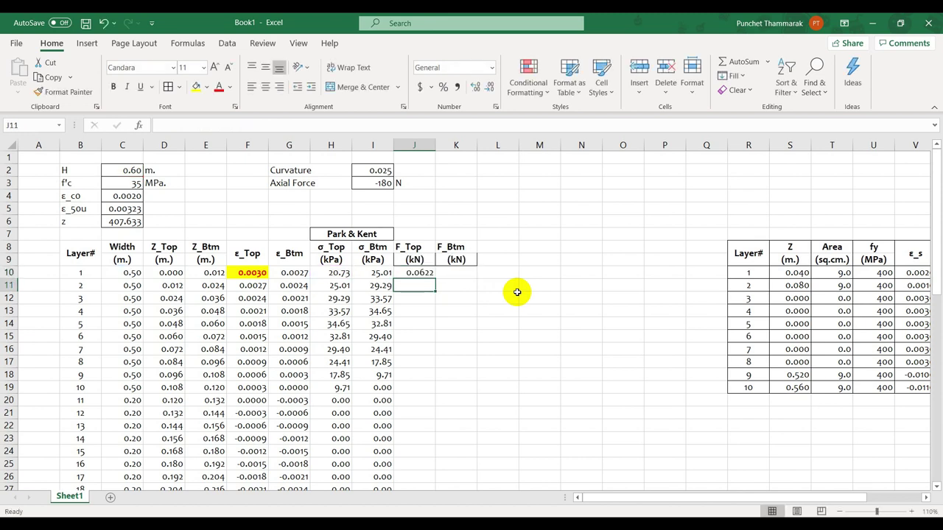
# Step: Examine the layer 1 steel force formula in X10 and the stress and area cells it uses
pyautogui.moveTo(691, 497); pyautogui.dragTo(791, 498)
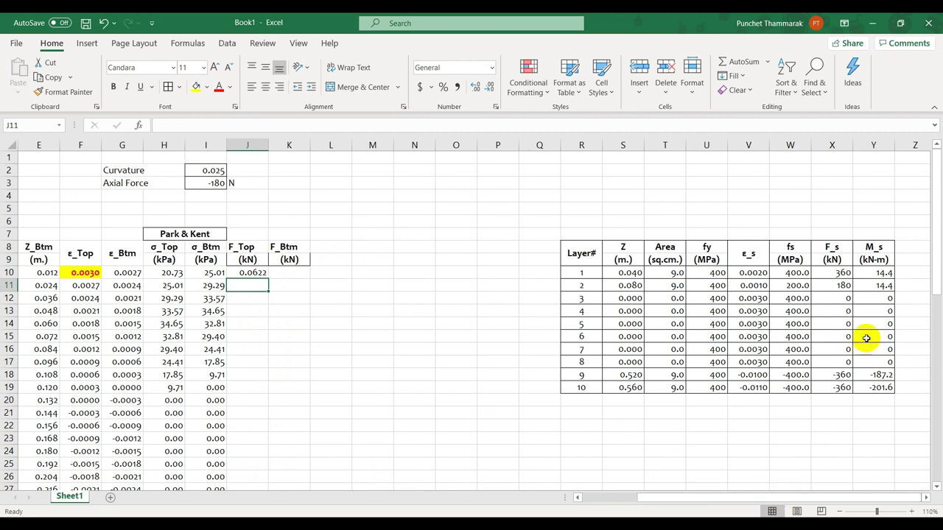
pyautogui.click(842, 274)
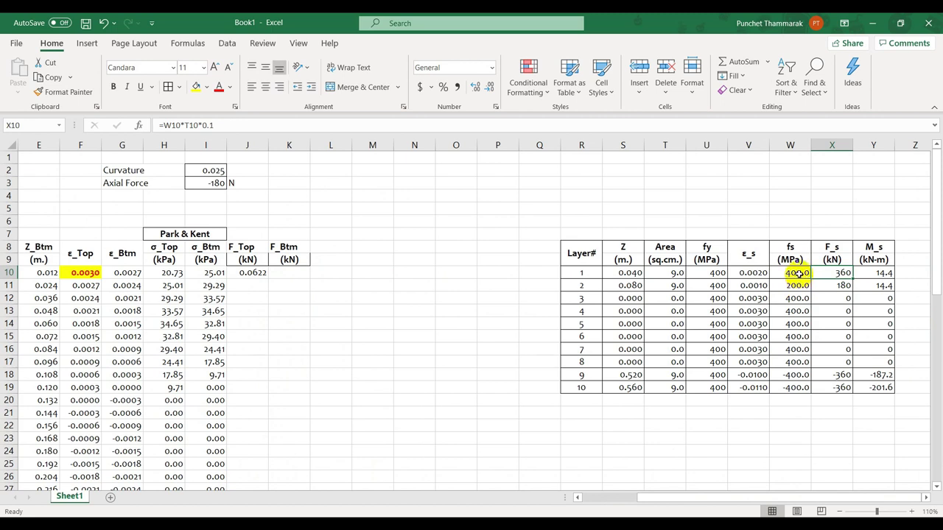
pyautogui.click(798, 274)
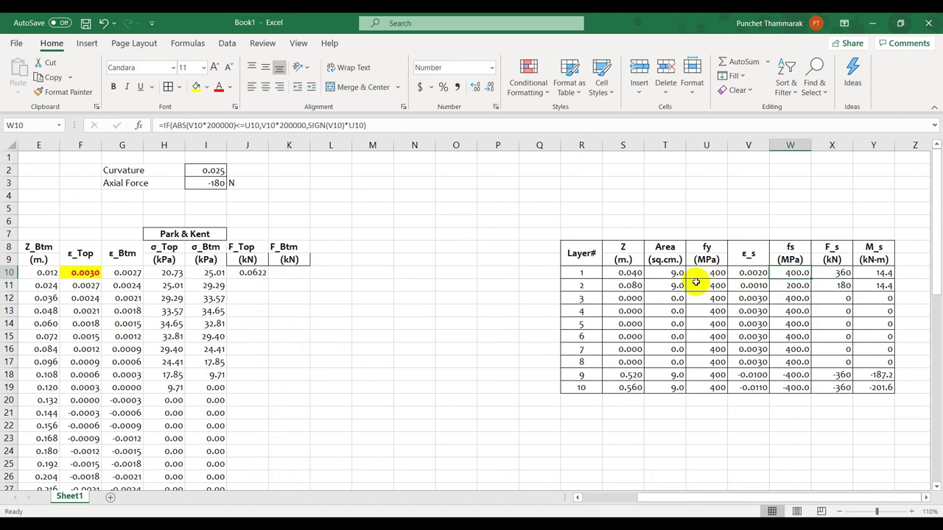
pyautogui.click(675, 273)
pyautogui.click(836, 274)
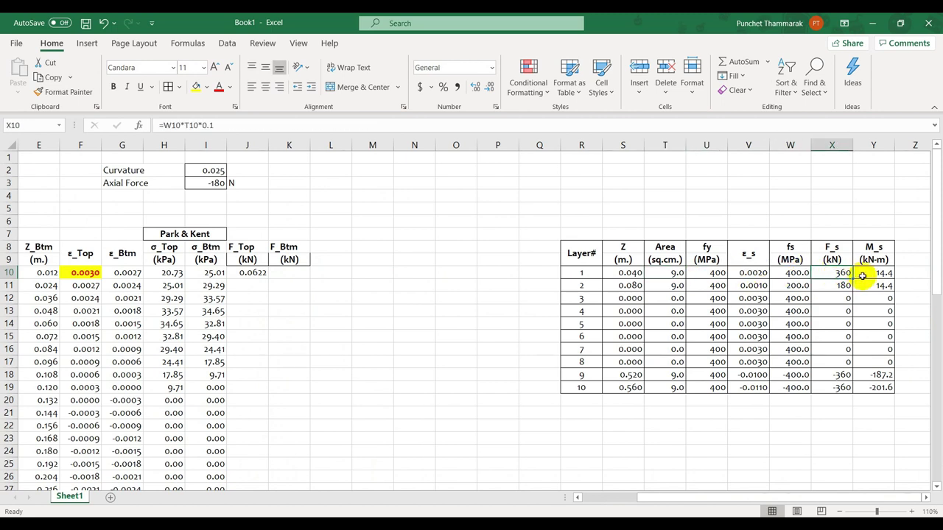
pyautogui.press('F2')
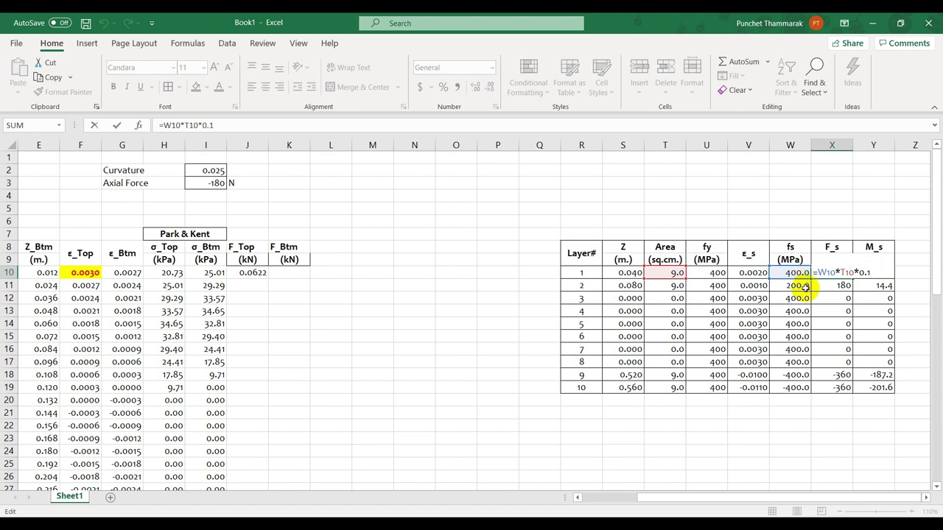
pyautogui.hotkey('ctrl', 'Return')
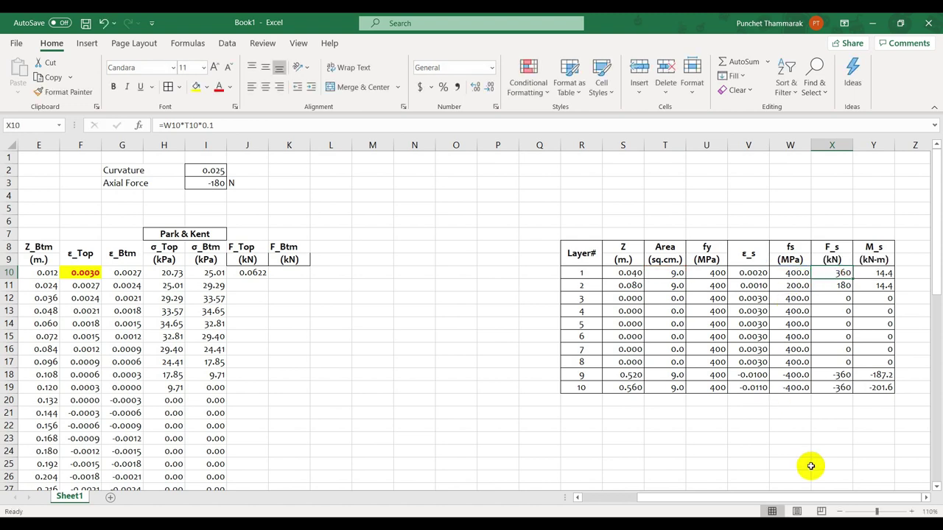
# Step: Change the σ_Top unit label in H9 to (MPa)
pyautogui.moveTo(793, 496); pyautogui.dragTo(716, 479)
pyautogui.click(333, 259)
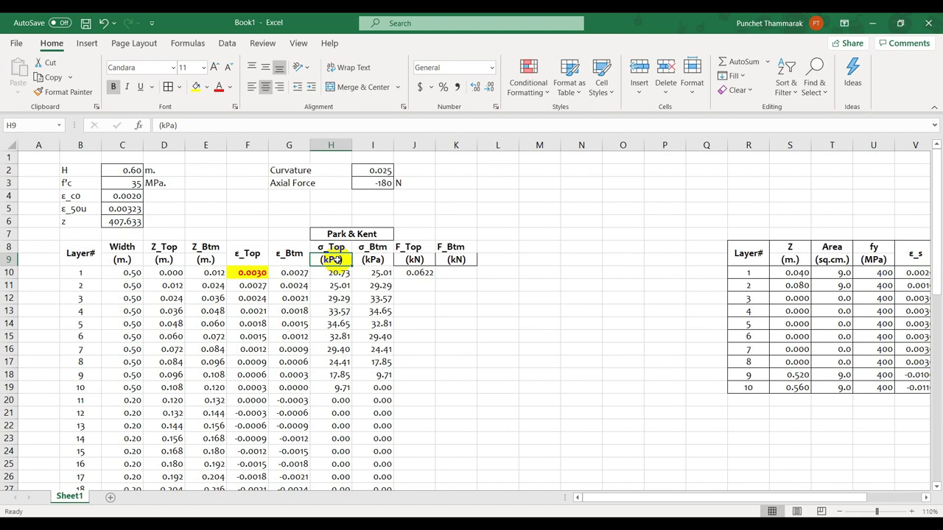
pyautogui.doubleClick(331, 260)
pyautogui.press('Left')
pyautogui.press('BackSpace')
pyautogui.write('M')
pyautogui.press('Return')
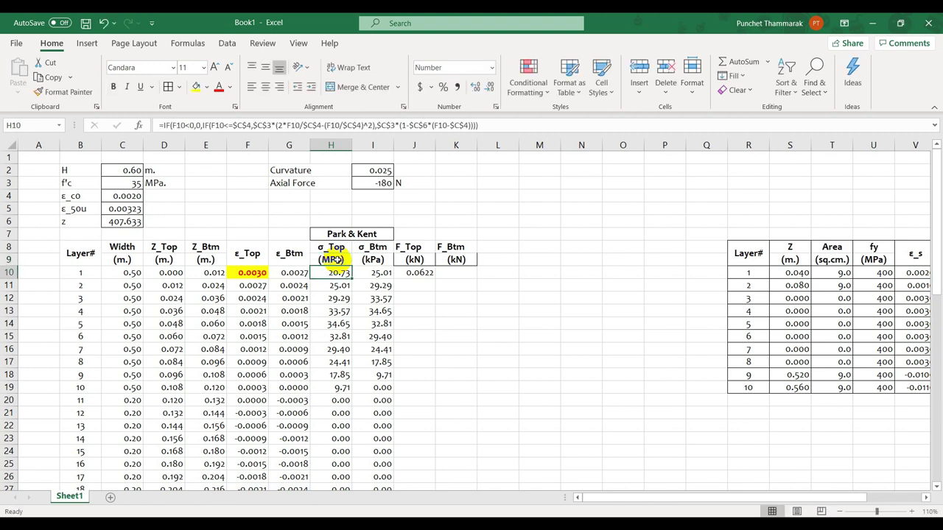
# Step: Change the σ_Btm unit label in I9 to (MPa)
pyautogui.press('Right')
pyautogui.press('Up')
pyautogui.press('F2')
pyautogui.press('Left')
pyautogui.press('Left')
pyautogui.press('Left')
pyautogui.press('BackSpace')
pyautogui.write('M')
pyautogui.press('Return')
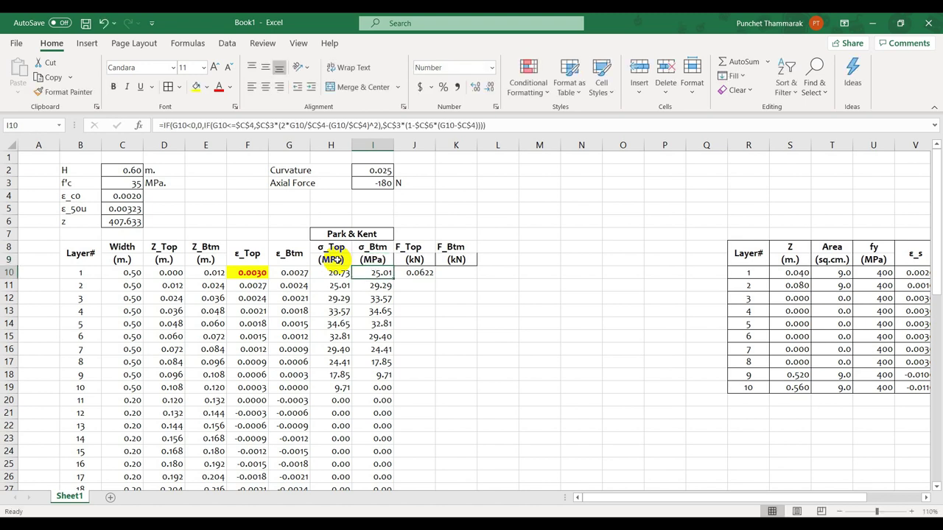
# Step: Replace the leading factor in J10's F_Top formula with 500, giving =500*C10*($C$2/50)*H10
pyautogui.press('Right')
pyautogui.press('F2')
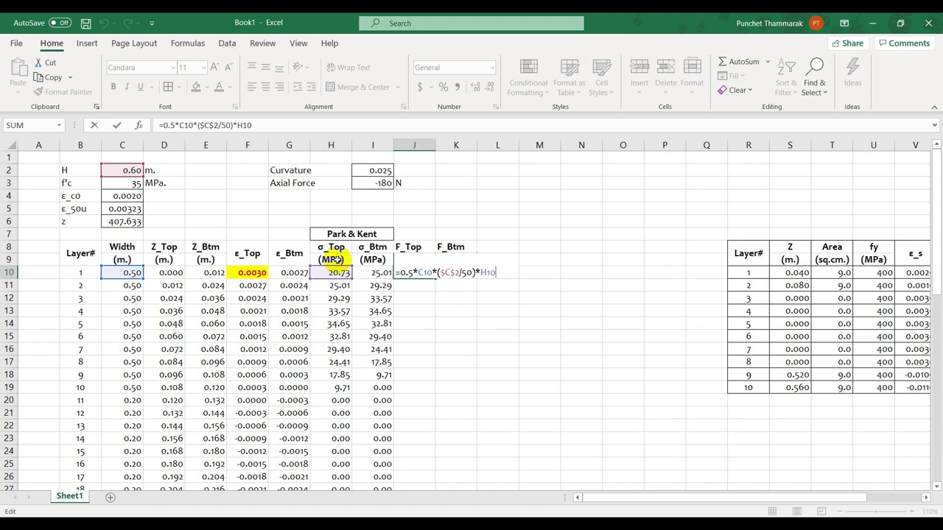
pyautogui.write('*')
pyautogui.press('Left')
pyautogui.press('Left')
pyautogui.press('Left')
pyautogui.press('Left')
pyautogui.press('Left')
pyautogui.press('Left')
pyautogui.press('Left')
pyautogui.press('Left')
pyautogui.press('Left')
pyautogui.press('Left')
pyautogui.press('Left')
pyautogui.press('Left')
pyautogui.press('Left')
pyautogui.press('Left')
pyautogui.press('Left')
pyautogui.press('Left')
pyautogui.press('BackSpace')
pyautogui.press('BackSpace')
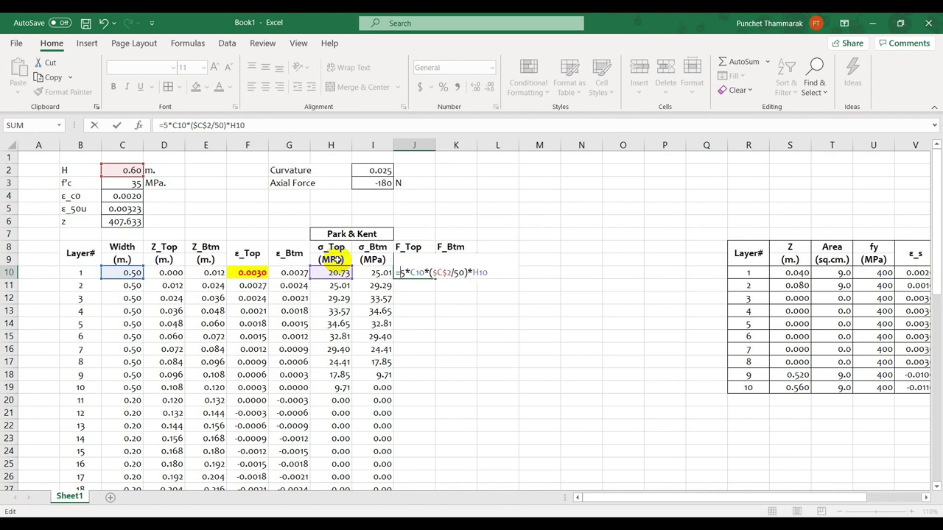
pyautogui.write('00')
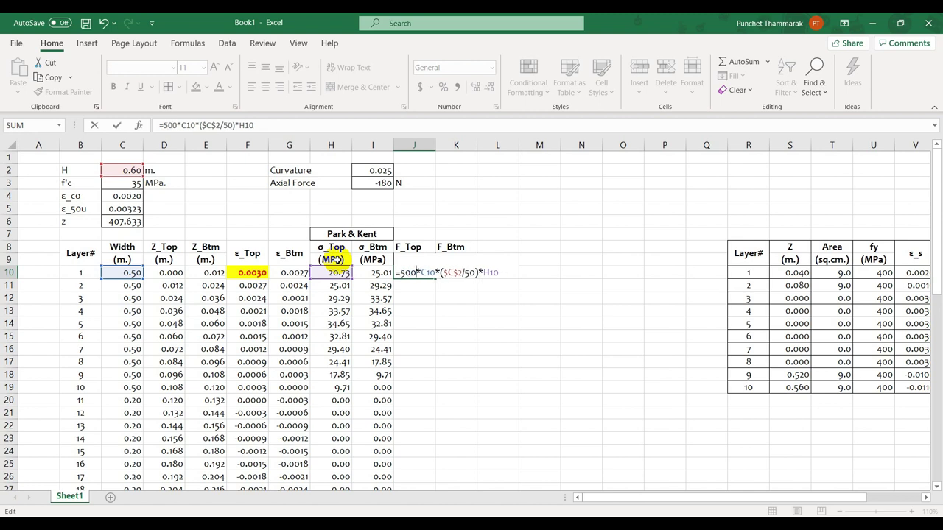
pyautogui.press('Return')
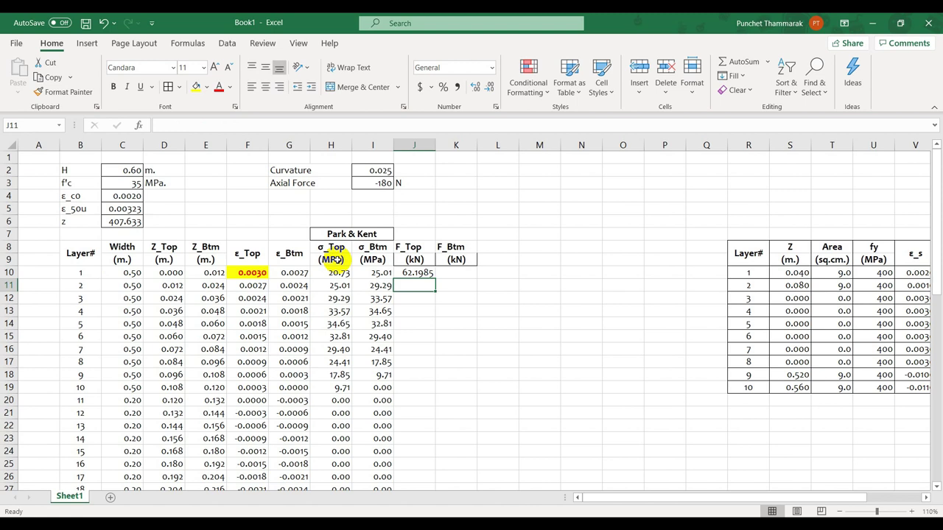
# Step: Format the layer 1 F_Top value in J10 to two decimal places
pyautogui.click(413, 272)
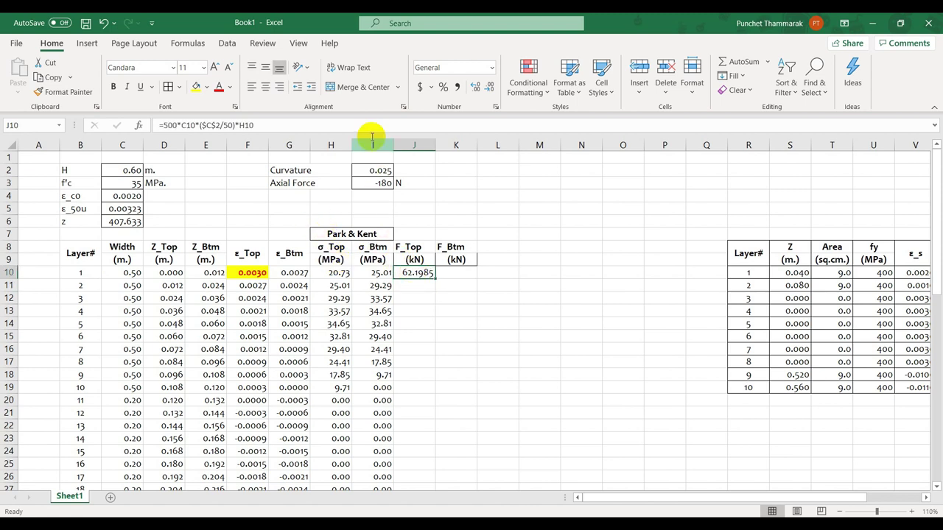
pyautogui.click(490, 87)
pyautogui.click(489, 87)
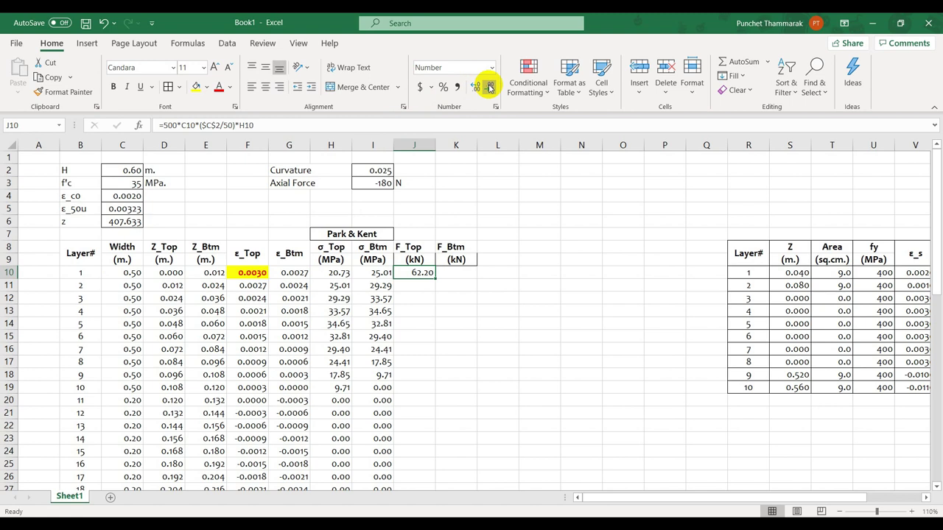
# Step: Copy the J10 formula into K10 and point its width reference back to C10, giving =500*C10*($C$2/50)*I10
pyautogui.click(464, 274)
pyautogui.click(421, 272)
pyautogui.doubleClick(421, 272)
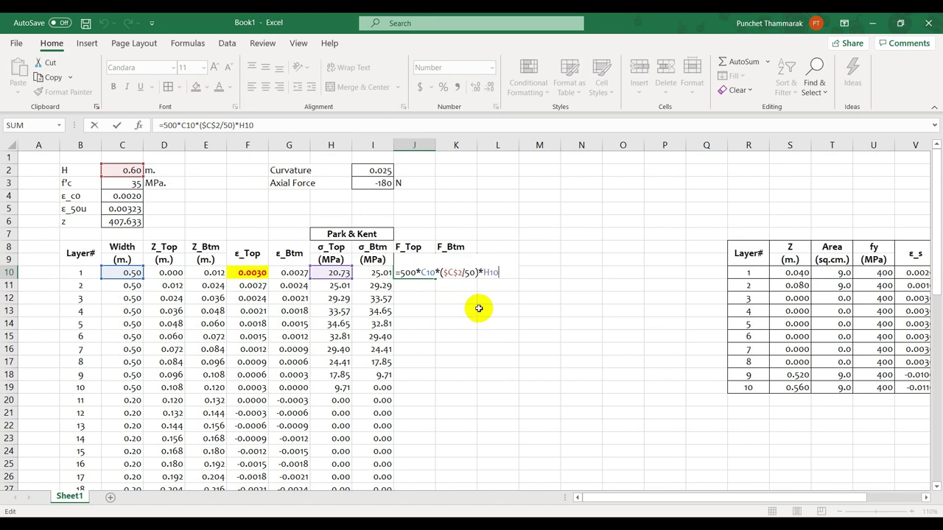
pyautogui.hotkey('ctrl', 'Return')
pyautogui.moveTo(433, 278); pyautogui.dragTo(459, 275)
pyautogui.click(458, 274)
pyautogui.press('F2')
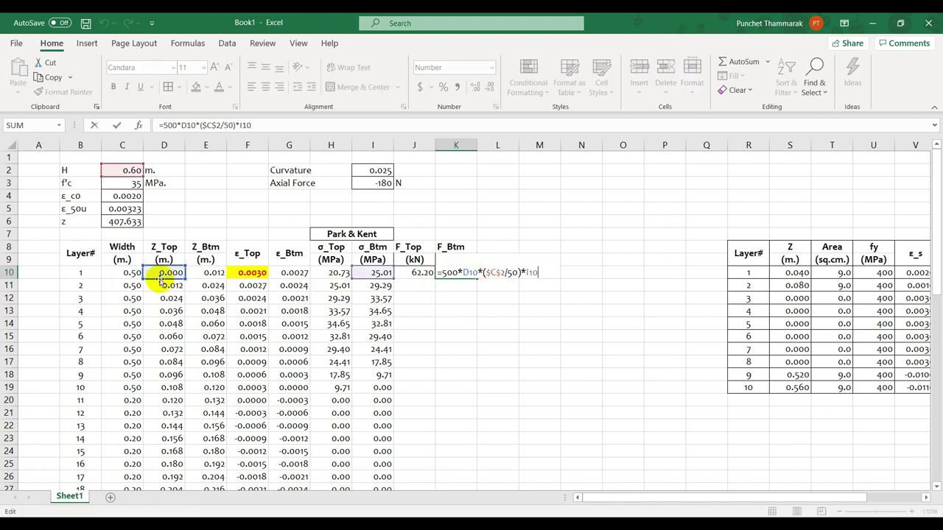
pyautogui.moveTo(156, 274); pyautogui.dragTo(118, 280)
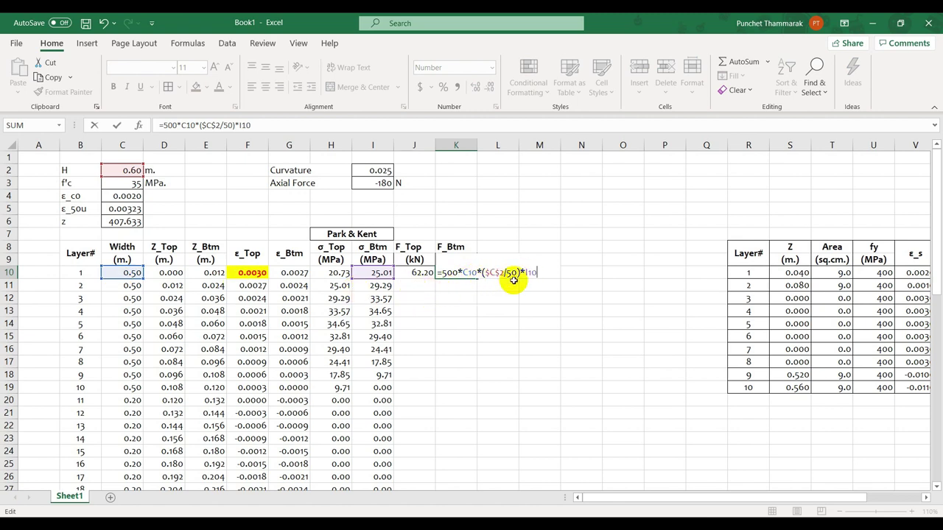
pyautogui.press('Return')
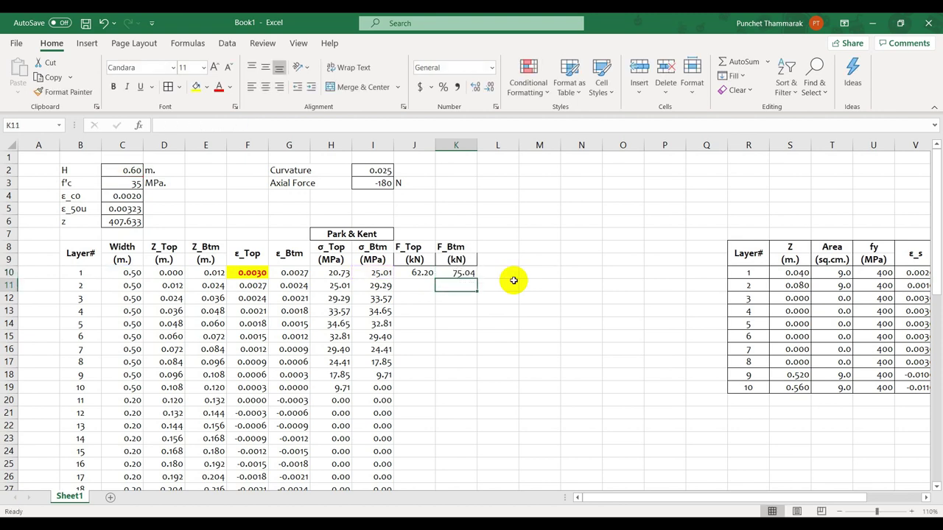
# Step: Fill the F_Top and F_Btm formulas in J10:K10 down through all concrete layers
pyautogui.moveTo(421, 271); pyautogui.dragTo(478, 281)
pyautogui.doubleClick(478, 280)
pyautogui.scroll(-11, 503, 302)
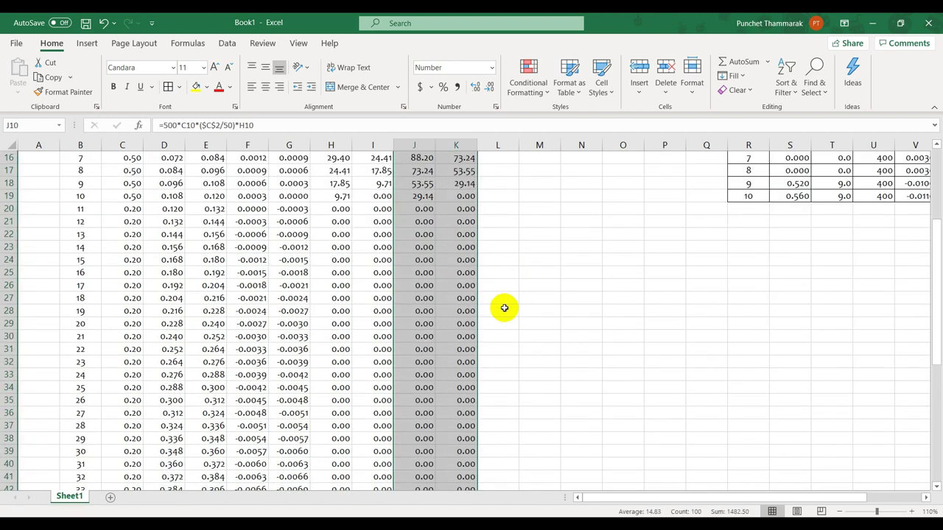
pyautogui.scroll(-4, 504, 308)
pyautogui.scroll(15, 504, 308)
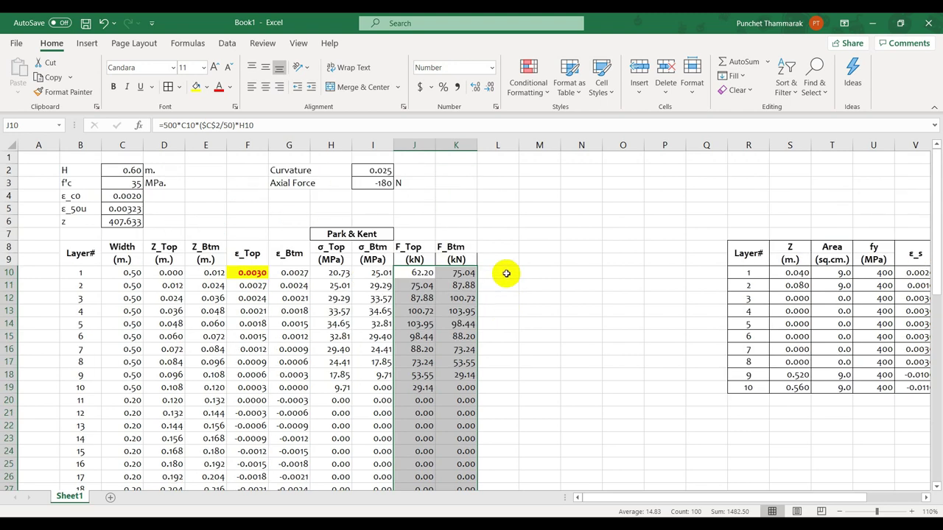
# Step: Add the heading M_c in L8 and, based on a copy of K9, the unit (kN-m) in L9
pyautogui.click(496, 248)
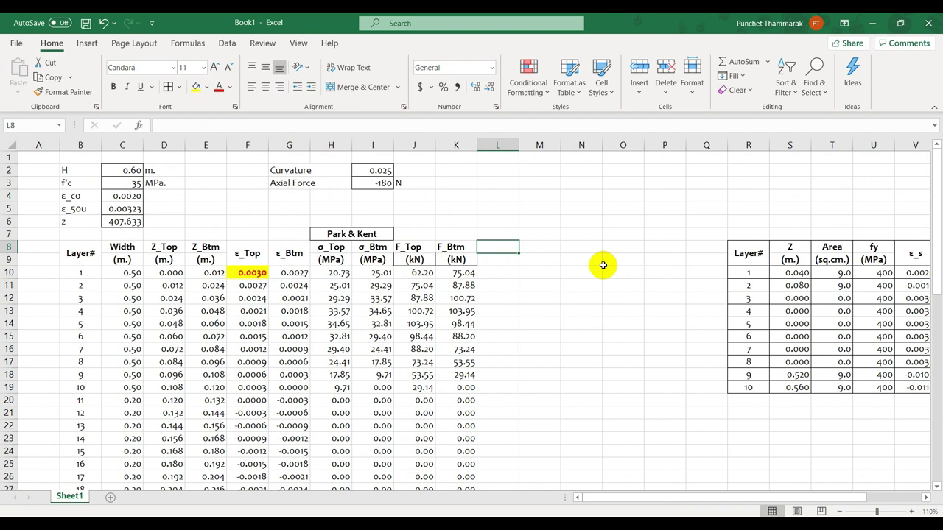
pyautogui.write('M_c')
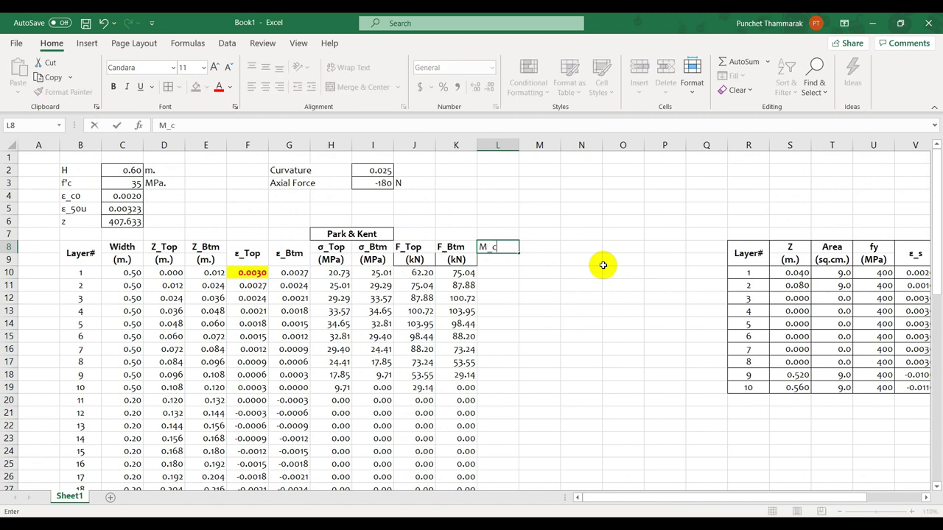
pyautogui.press('Return')
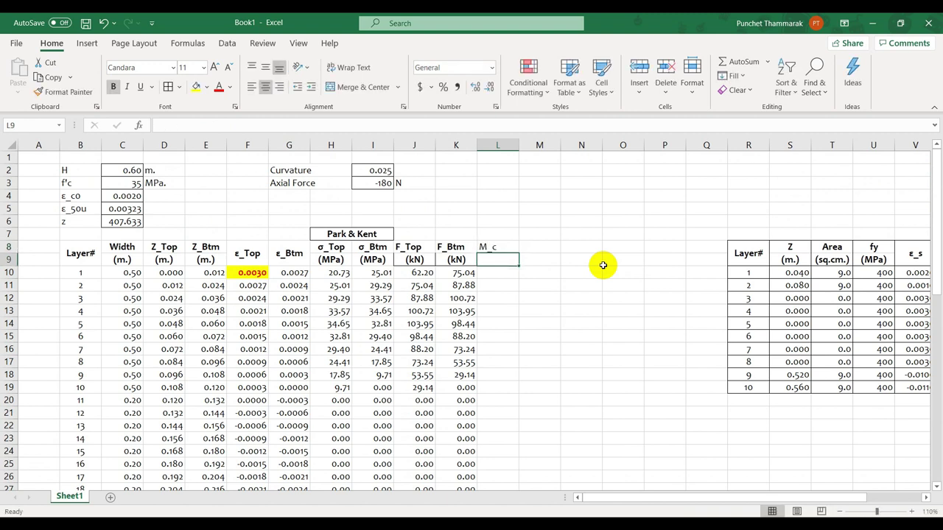
pyautogui.press('Left')
pyautogui.hotkey('ctrl', 'c')
pyautogui.press('Right')
pyautogui.hotkey('ctrl', 'v')
pyautogui.press('F2')
pyautogui.press('Left')
pyautogui.write('-m')
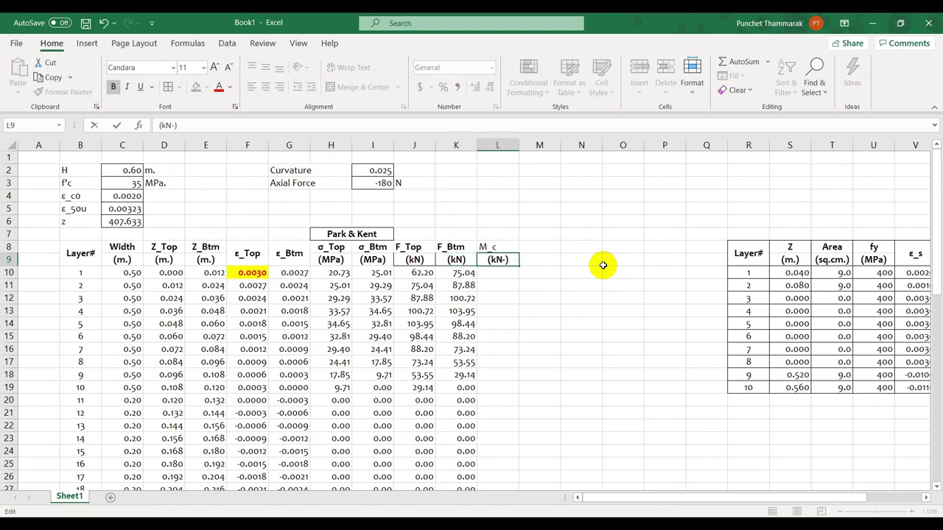
pyautogui.press('Return')
# Step: Make the M_c heading in L8 bold and centred
pyautogui.click(514, 247)
pyautogui.click(112, 86)
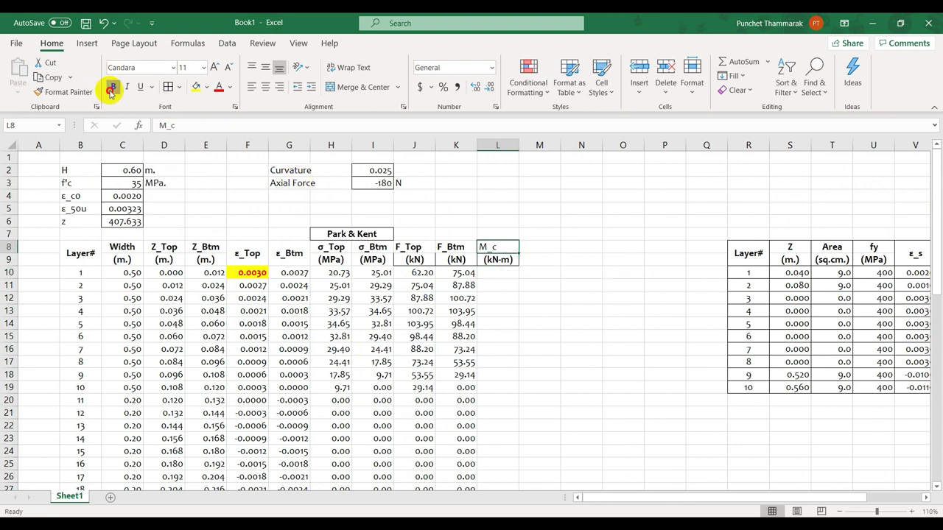
pyautogui.click(266, 86)
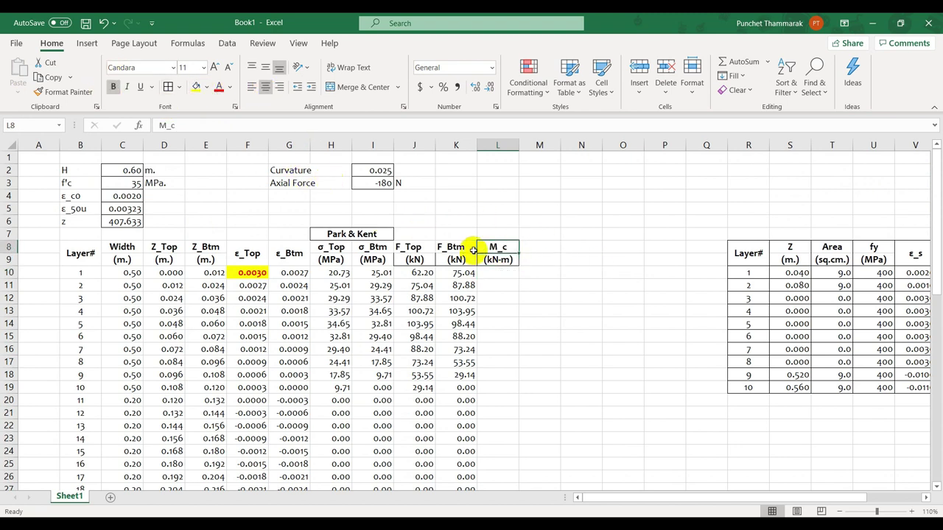
# Step: Begin the M_c formula in L10 with the top-force term =J10*(D10+C2/50
pyautogui.click(499, 272)
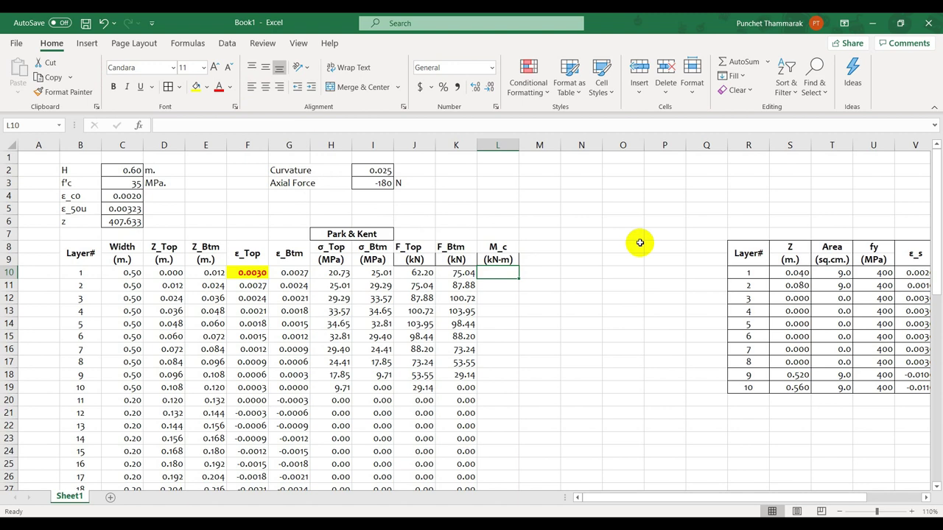
pyautogui.write('=')
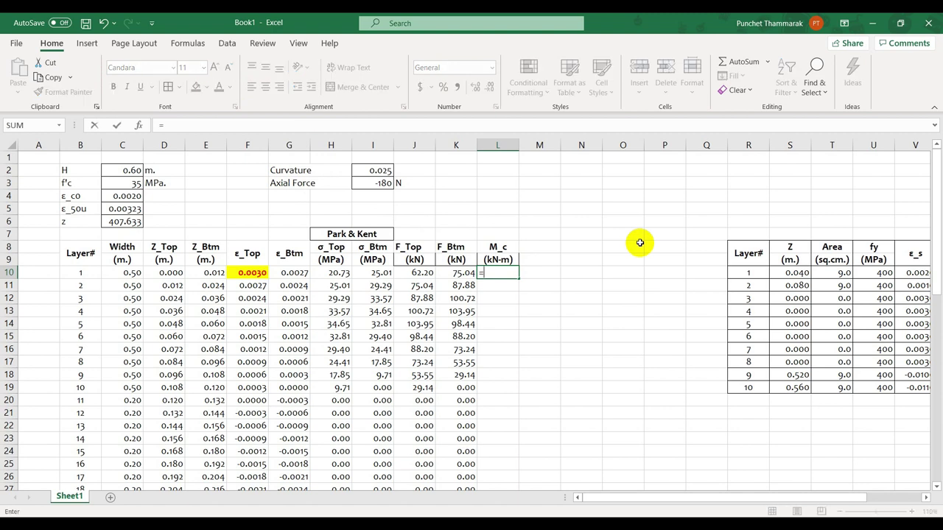
pyautogui.press('Left')
pyautogui.press('Left')
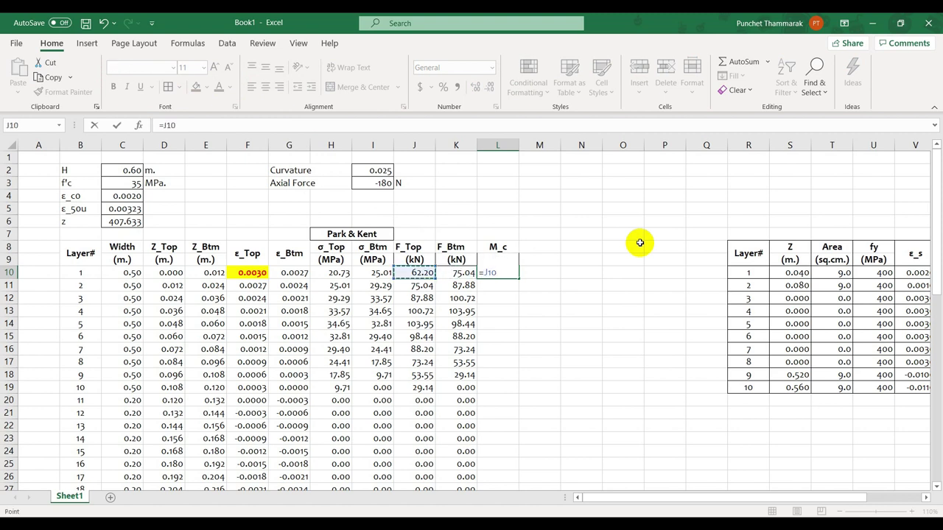
pyautogui.write('*')
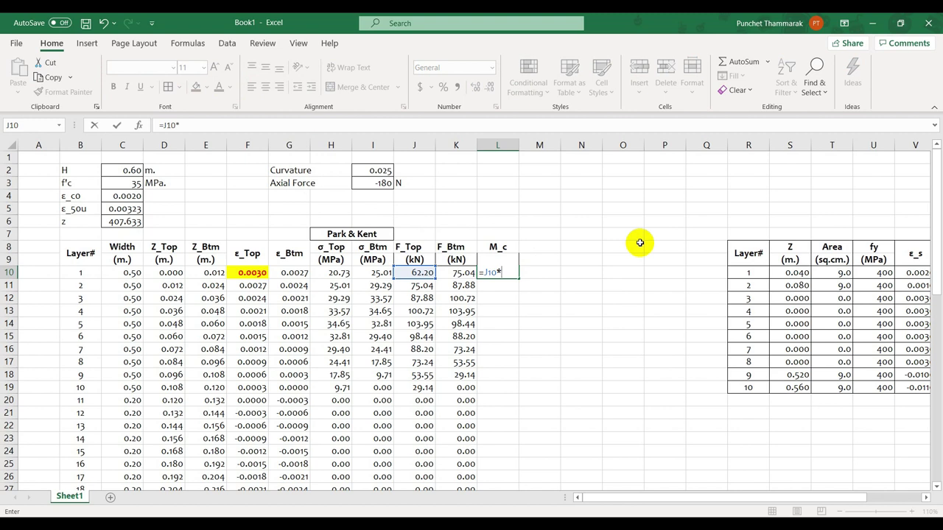
pyautogui.click(166, 272)
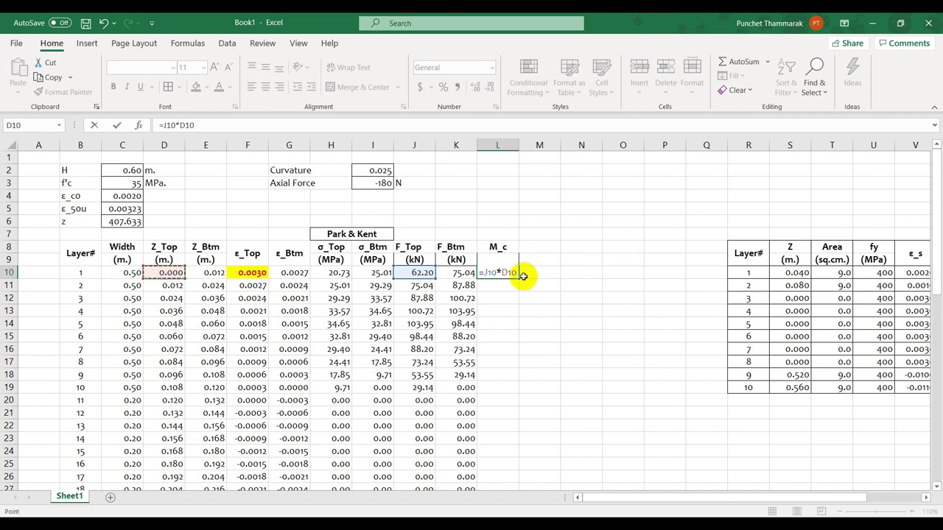
pyautogui.press('BackSpace')
pyautogui.press('BackSpace')
pyautogui.press('BackSpace')
pyautogui.write('(')
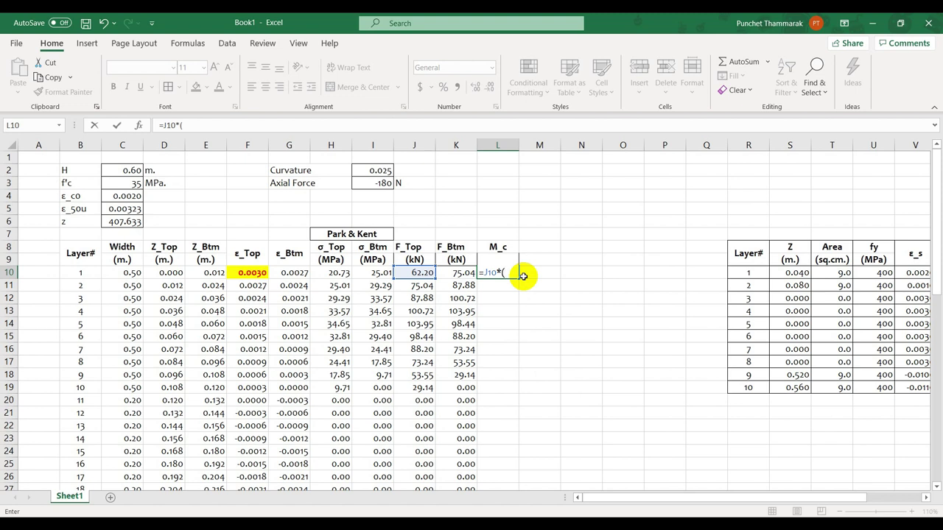
pyautogui.click(165, 273)
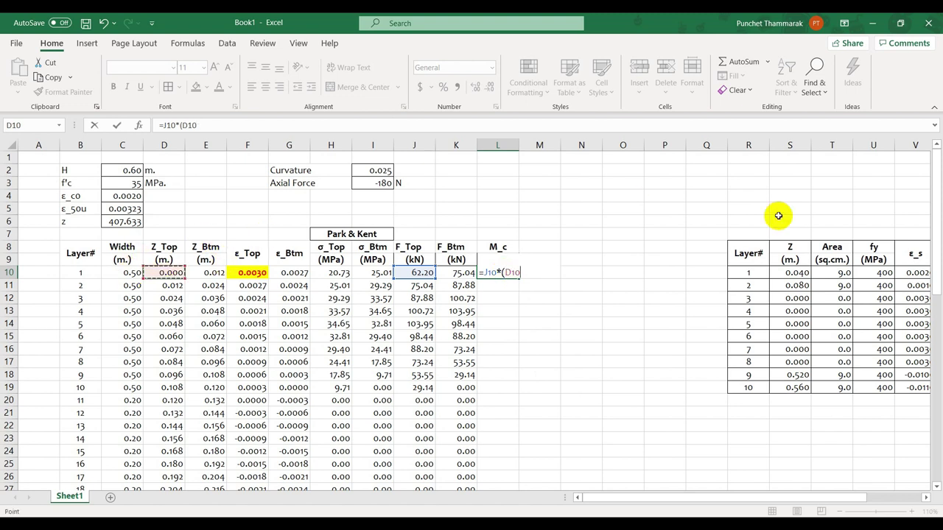
pyautogui.write('+')
pyautogui.click(137, 171)
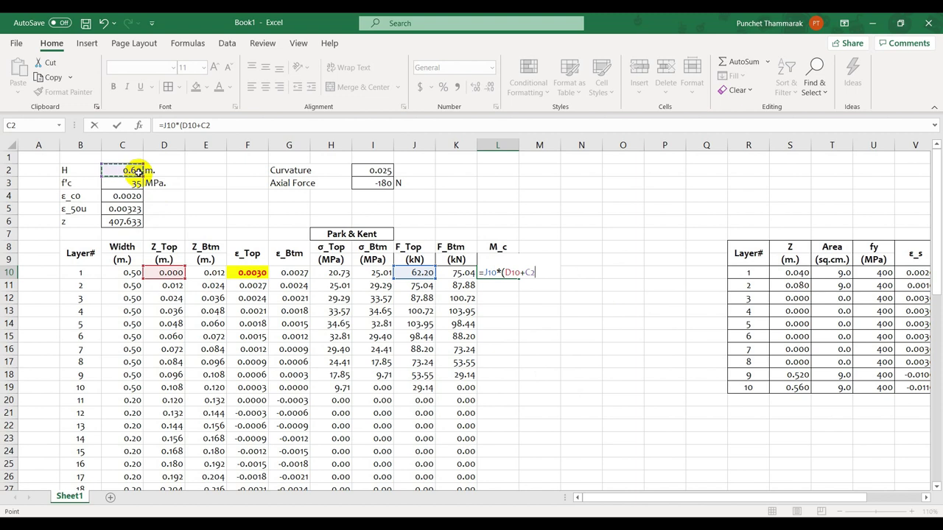
pyautogui.write('/50')
# Step: Make the C2 reference absolute and complete the top-force term in L10 as J10*(D10+($C$2/50)/3), followed by a plus sign
pyautogui.click(529, 273)
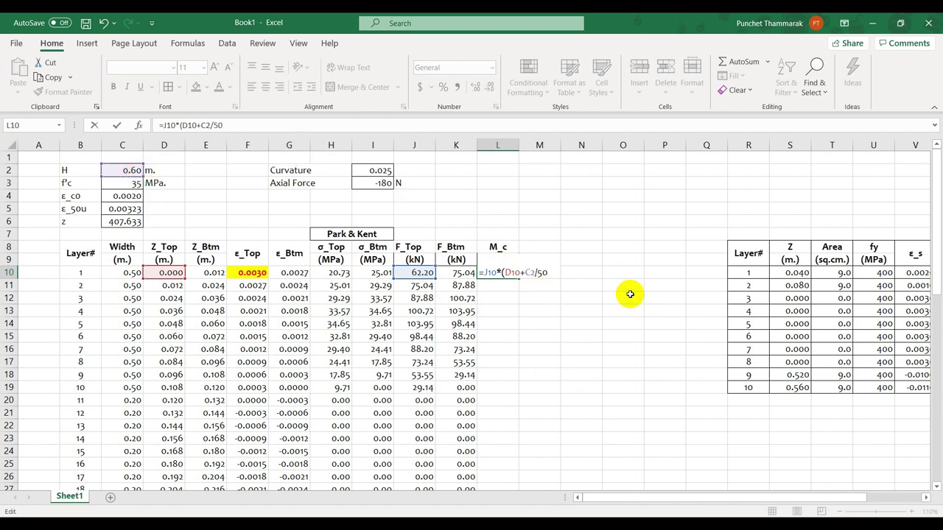
pyautogui.write('($')
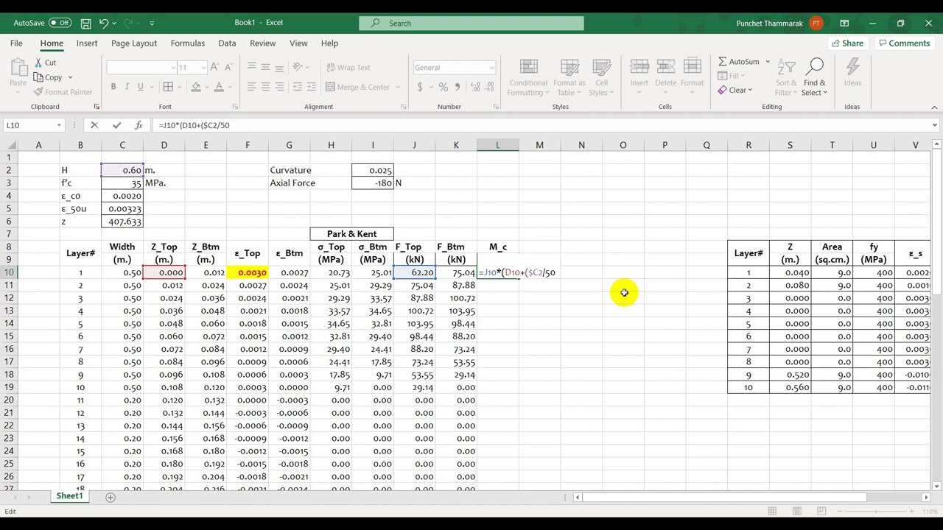
pyautogui.click(538, 273)
pyautogui.write('$')
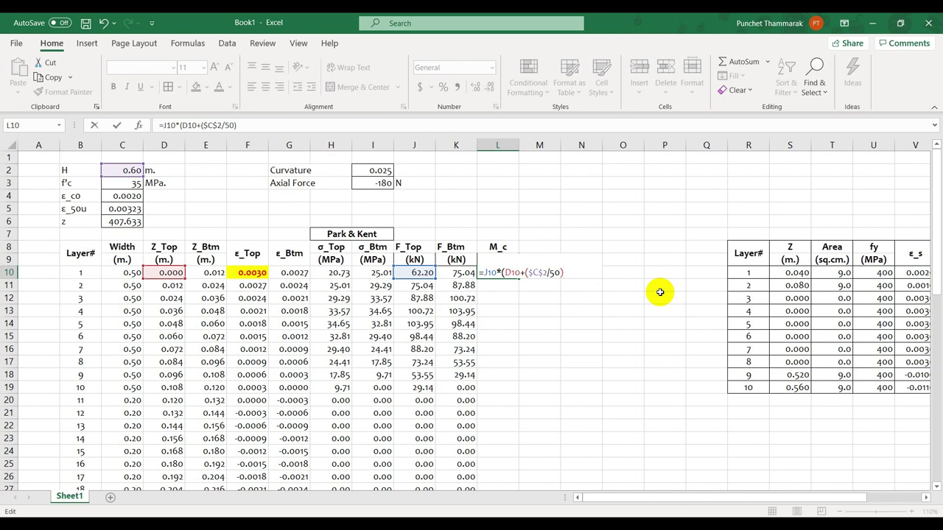
pyautogui.write('/3')
pyautogui.write(')+')
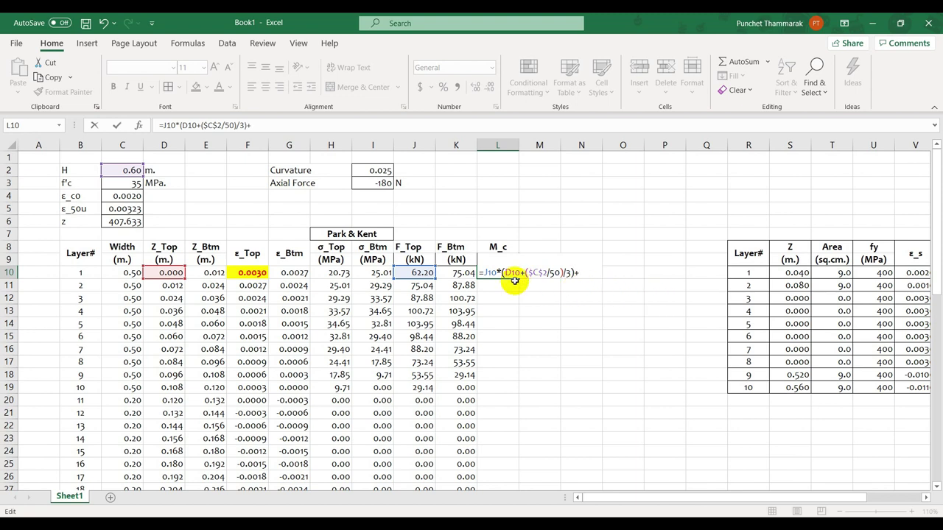
# Step: Add the bottom-force term K10*(D10+2*($C$2/50)/3) to the L10 formula and enter it
pyautogui.click(454, 274)
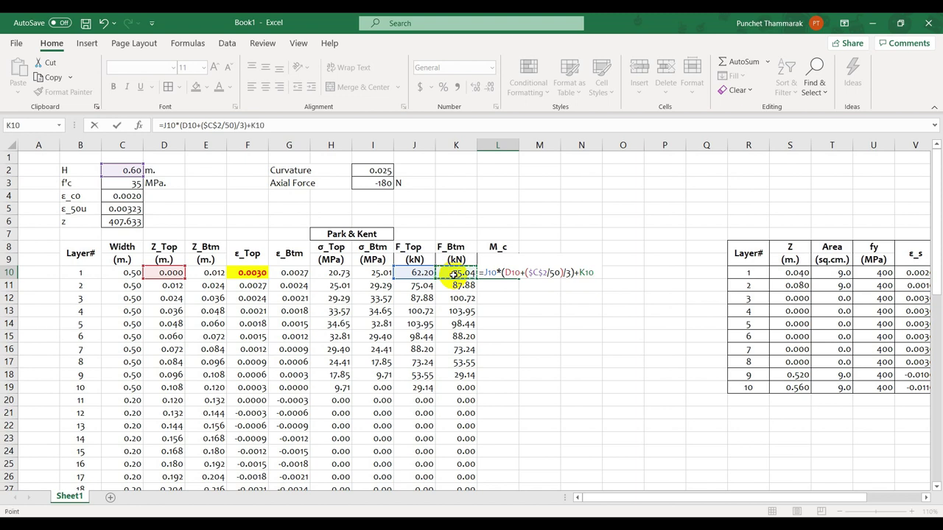
pyautogui.write('*(')
pyautogui.click(172, 272)
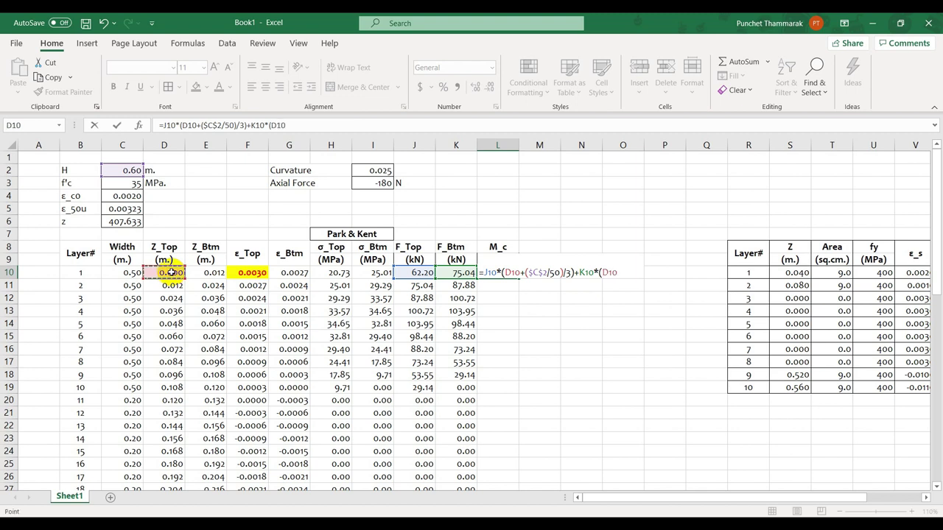
pyautogui.write('+')
pyautogui.moveTo(525, 272); pyautogui.dragTo(569, 273)
pyautogui.hotkey('ctrl', 'c')
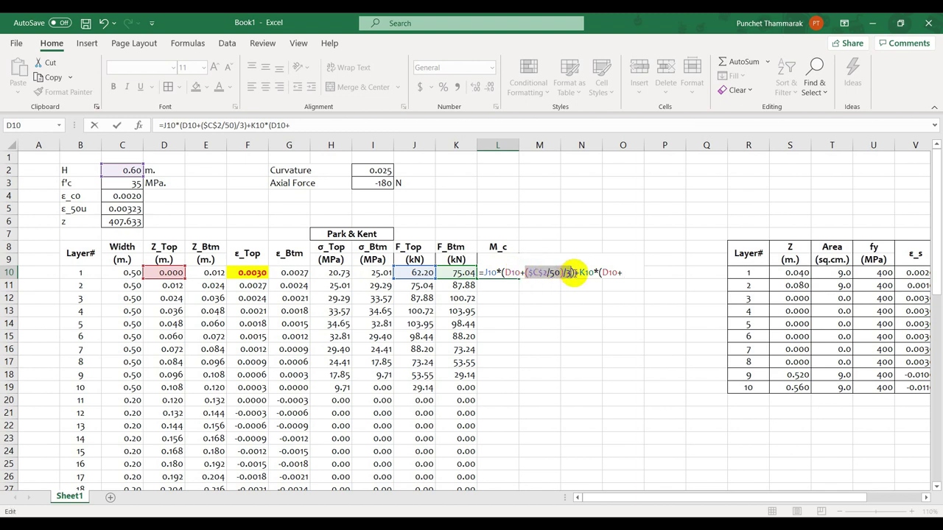
pyautogui.click(643, 275)
pyautogui.hotkey('ctrl', 'v')
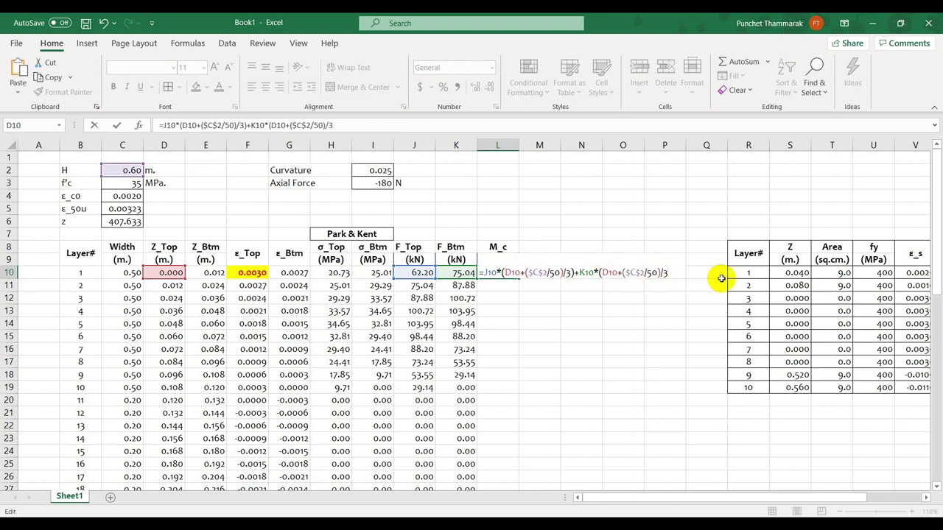
pyautogui.write(')')
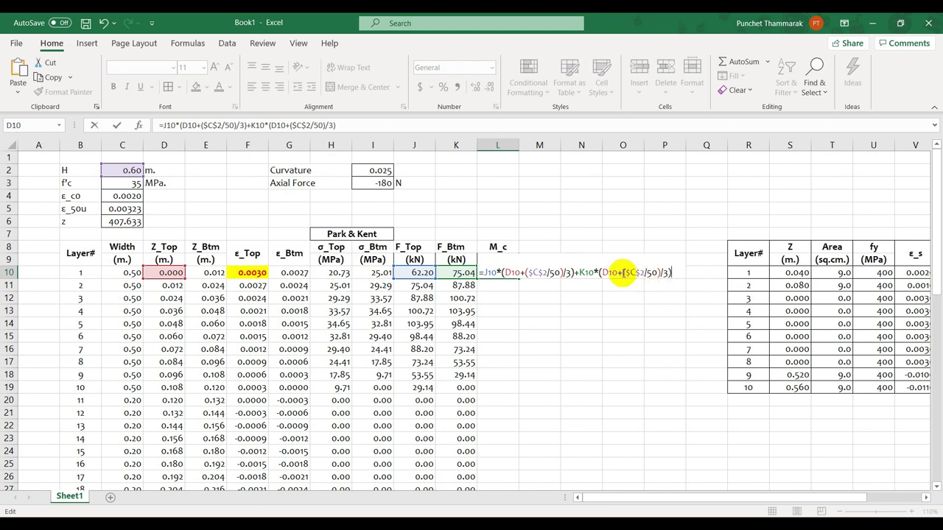
pyautogui.click(623, 273)
pyautogui.write('2*')
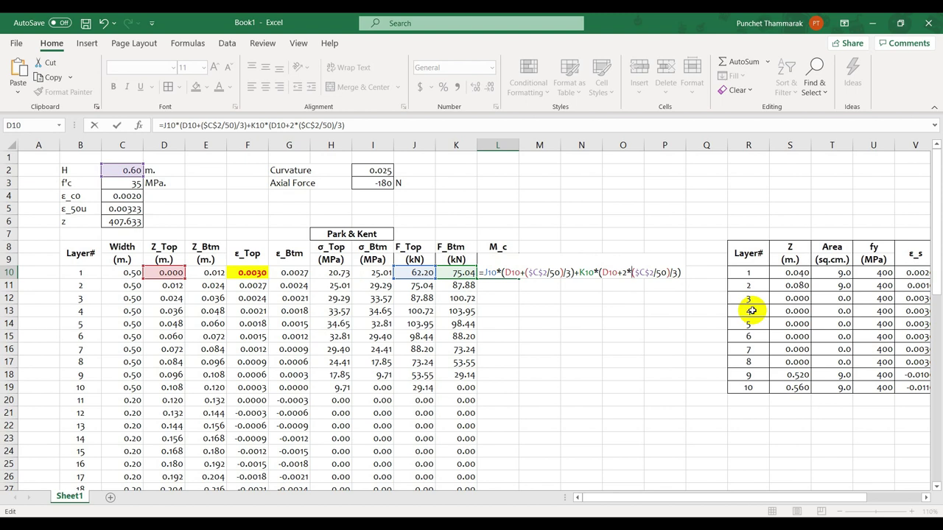
pyautogui.press('Return')
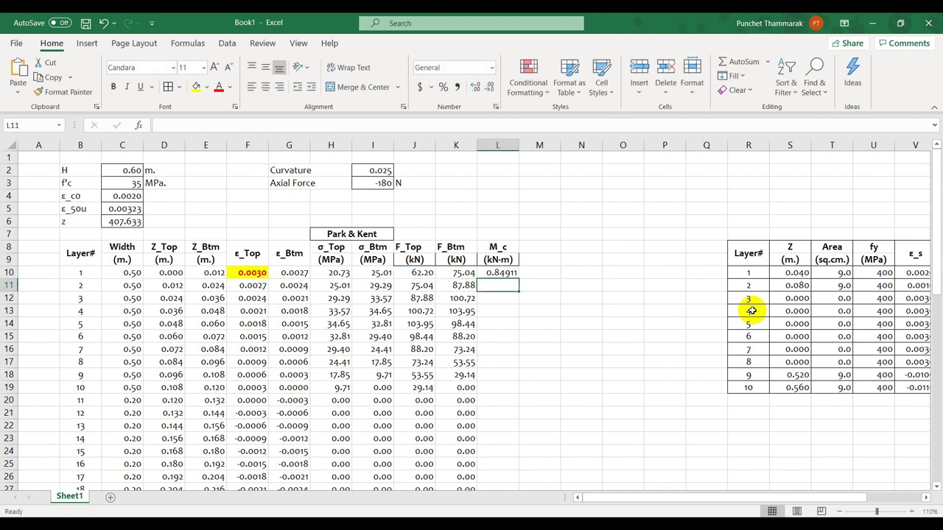
# Step: Fill the M_c formula from L10 down through all 50 concrete layers to L59 and check the column
pyautogui.moveTo(818, 496); pyautogui.dragTo(711, 475)
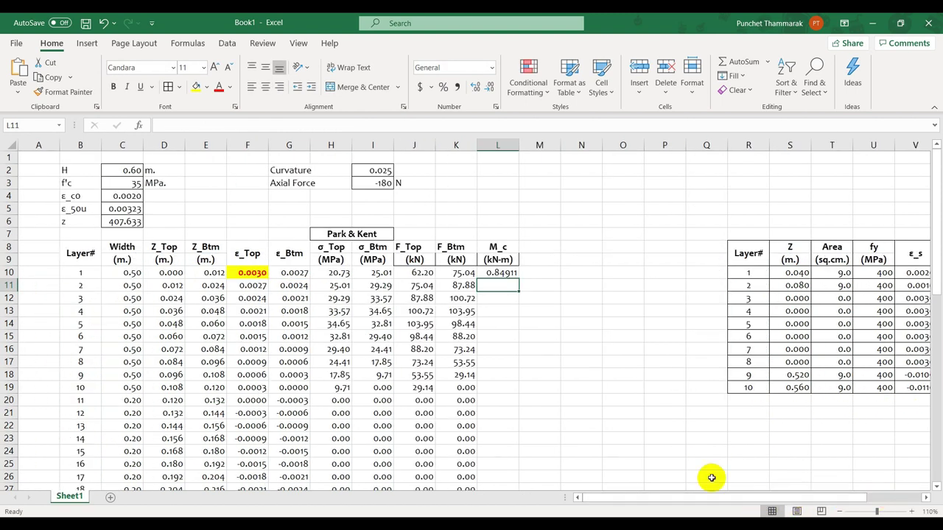
pyautogui.click(510, 274)
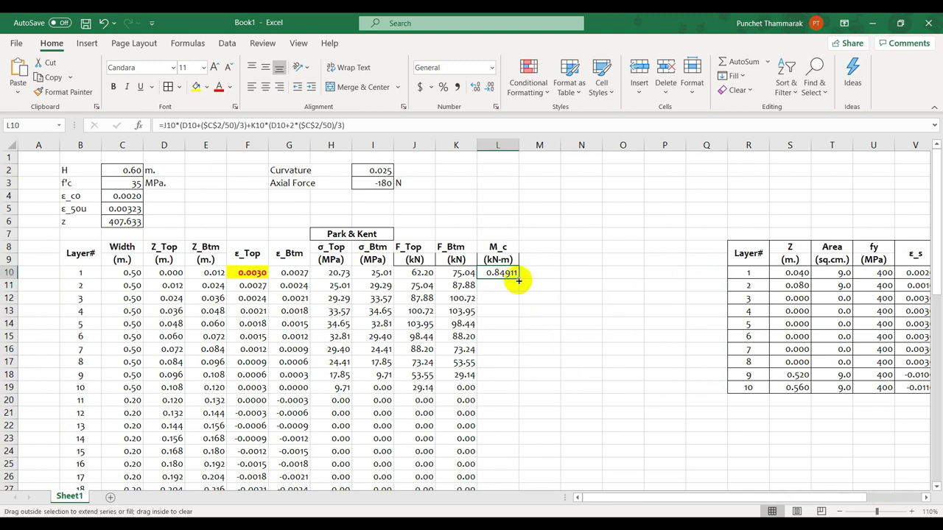
pyautogui.doubleClick(518, 278)
pyautogui.scroll(-5, 529, 314)
pyautogui.scroll(-11, 529, 314)
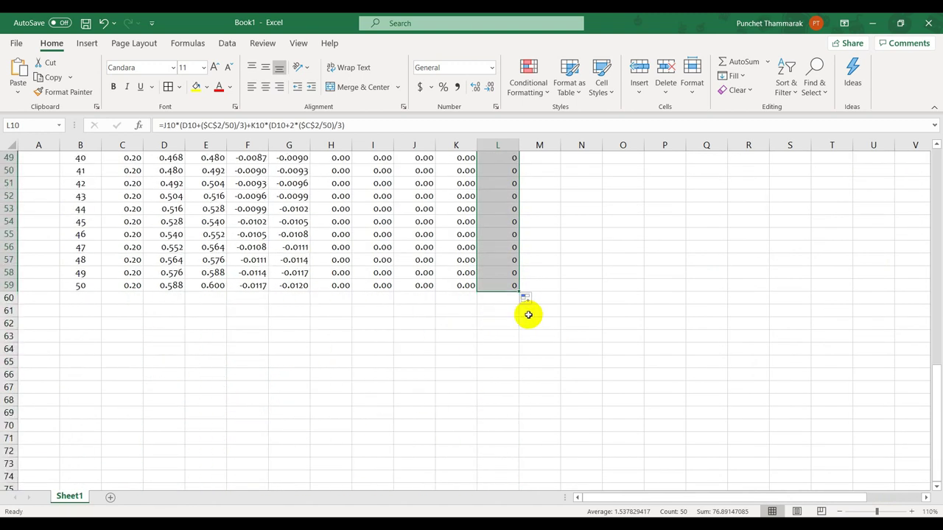
pyautogui.scroll(16, 529, 314)
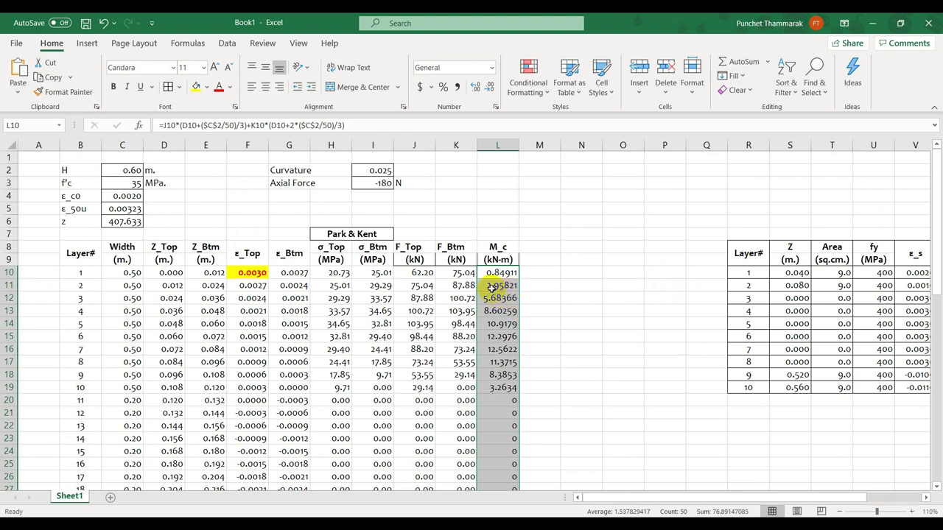
pyautogui.scroll(-7, 491, 288)
pyautogui.scroll(-6, 491, 288)
pyautogui.scroll(13, 490, 288)
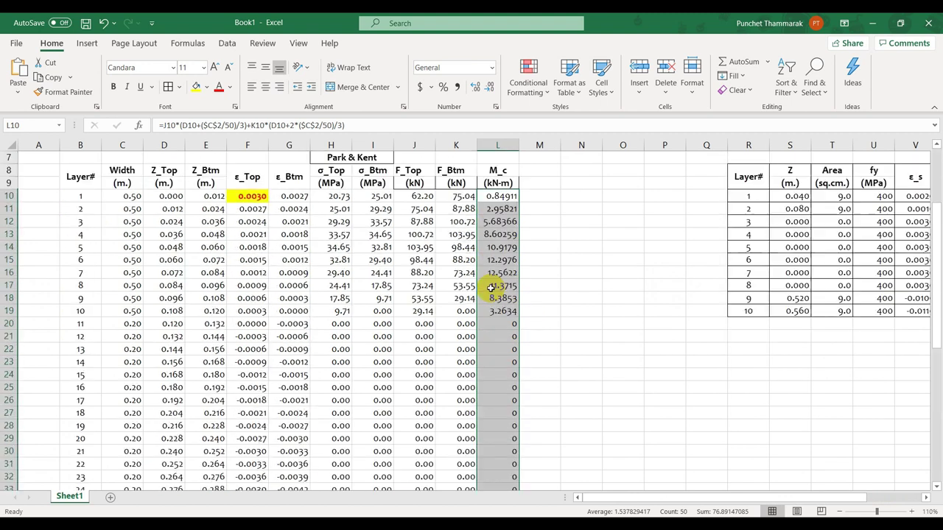
# Step: Apply left, right, top, bottom and inner vertical borders to the concrete table header B8:L9
pyautogui.moveTo(87, 252); pyautogui.dragTo(496, 248)
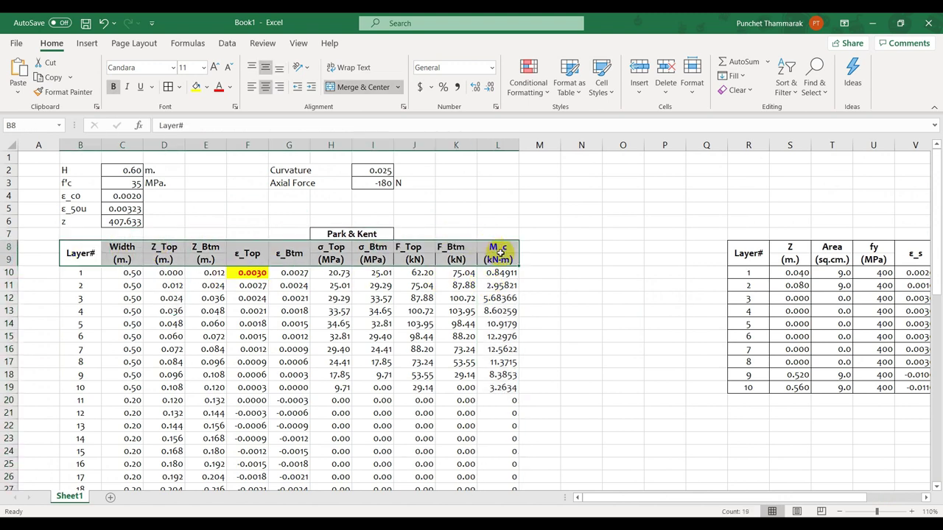
pyautogui.rightClick(500, 252)
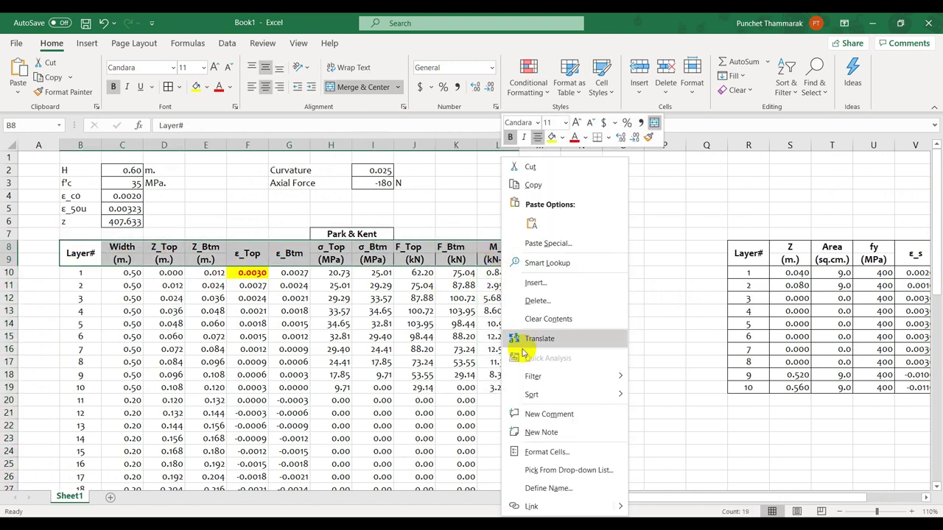
pyautogui.click(564, 451)
pyautogui.click(542, 386)
pyautogui.click(587, 386)
pyautogui.click(633, 388)
pyautogui.click(515, 321)
pyautogui.click(515, 369)
pyautogui.click(630, 501)
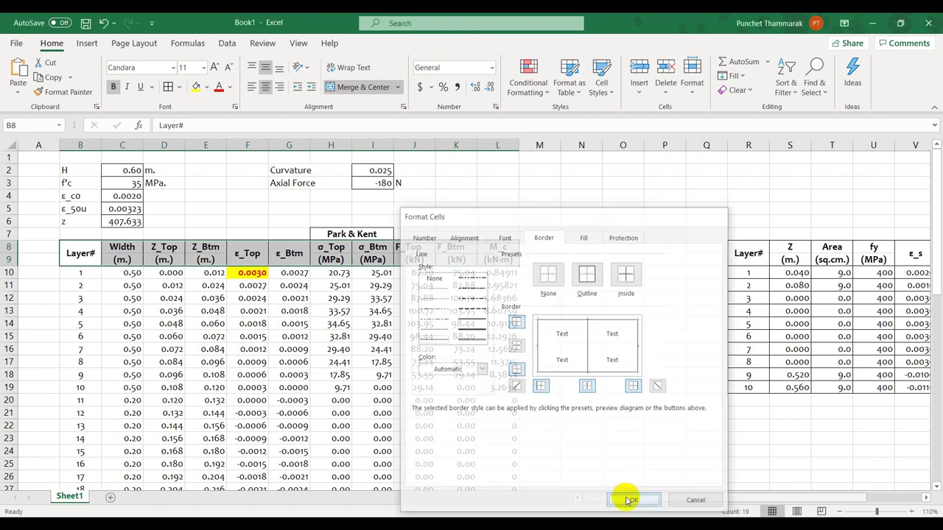
# Step: Apply all borders to the concrete layer data in B10:L59
pyautogui.click(94, 272)
pyautogui.scroll(-12, 411, 375)
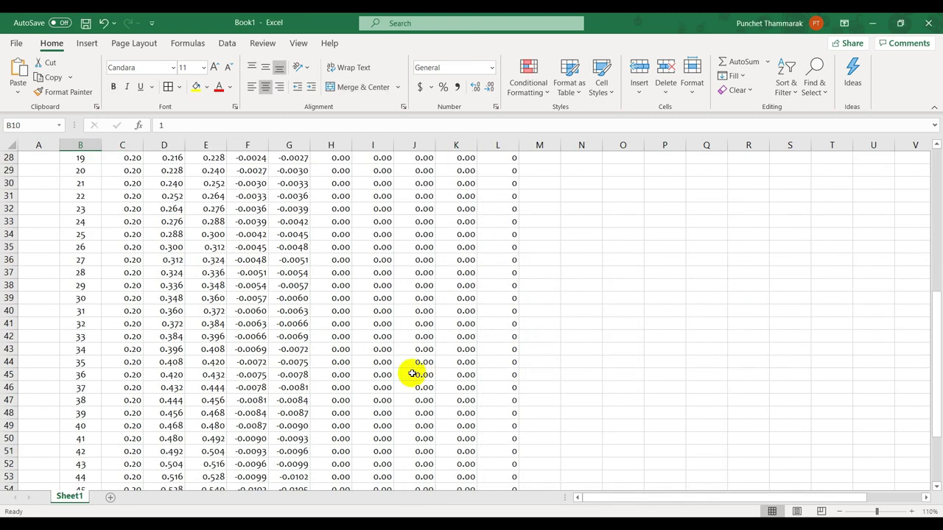
pyautogui.keyDown('shift'); pyautogui.click(514, 435); pyautogui.keyUp('shift')
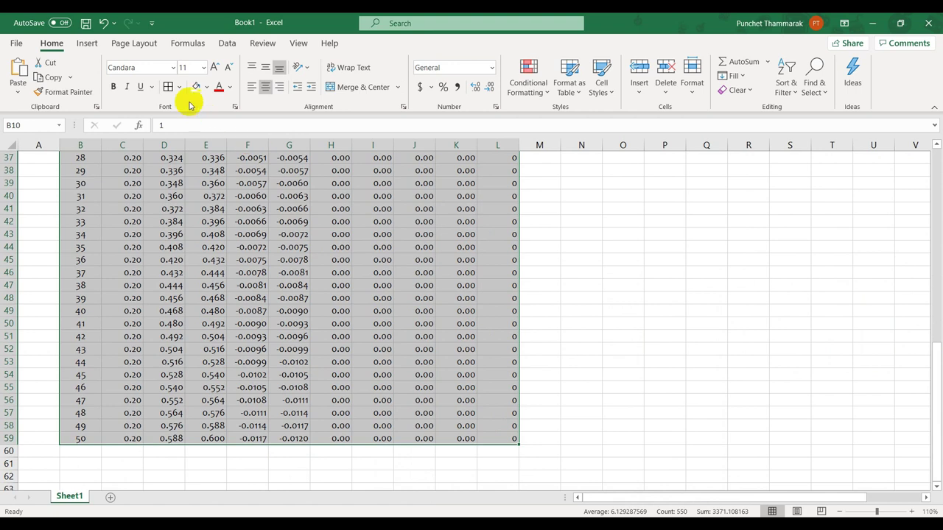
pyautogui.scroll(12, 575, 253)
pyautogui.click(576, 252)
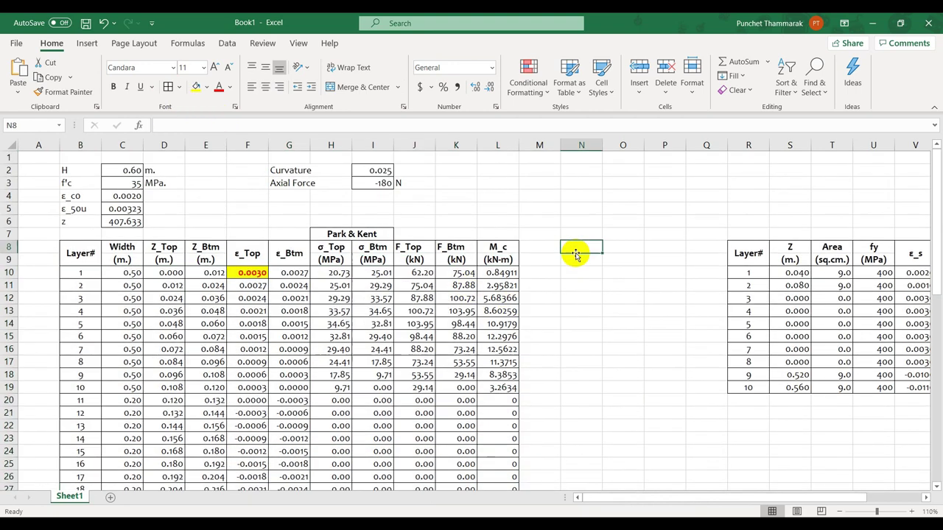
# Step: Extend the Axial Force formula in I3 with +SUM(J10:K59) to include the concrete layer forces, and enter it
pyautogui.click(361, 183)
pyautogui.press('F2')
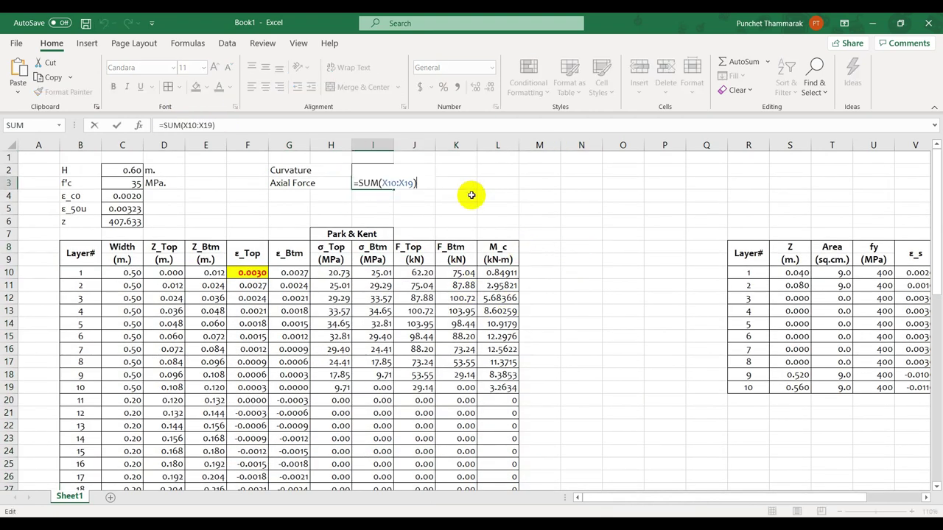
pyautogui.write('+')
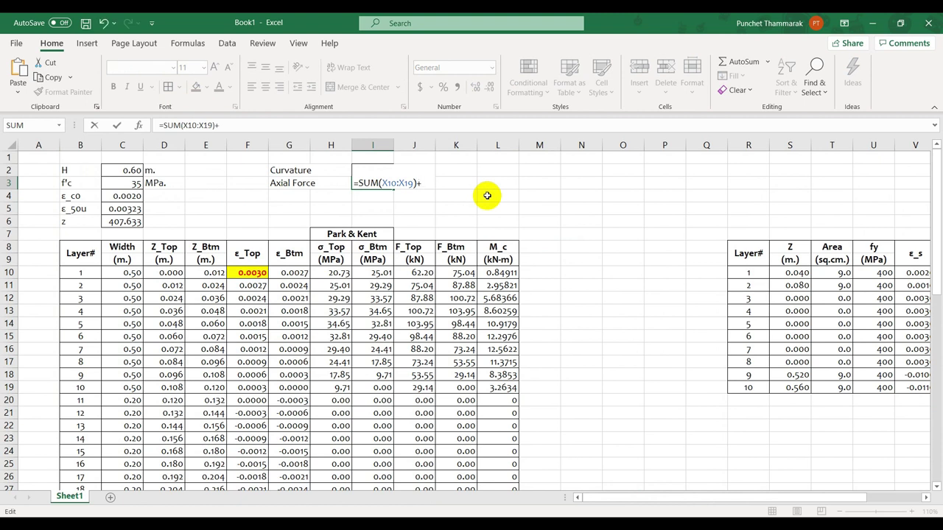
pyautogui.write('sum(')
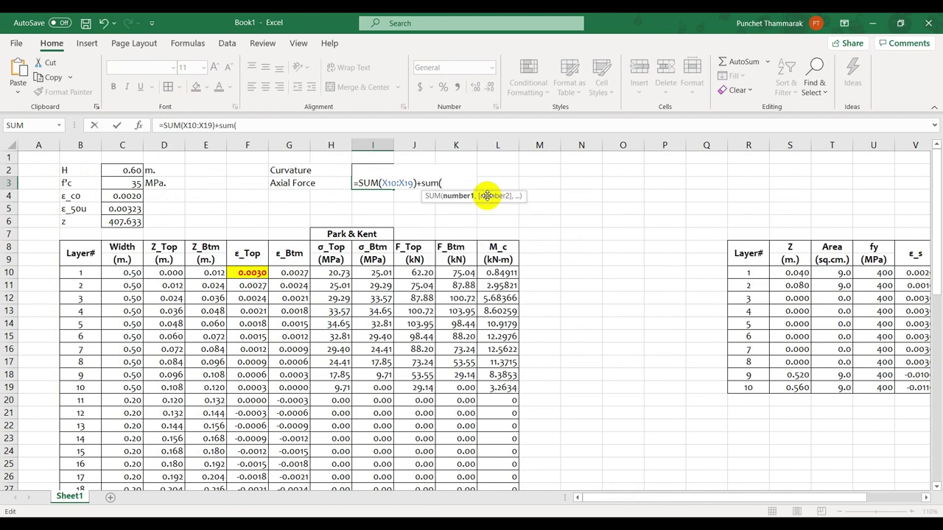
pyautogui.moveTo(417, 273); pyautogui.dragTo(461, 448)
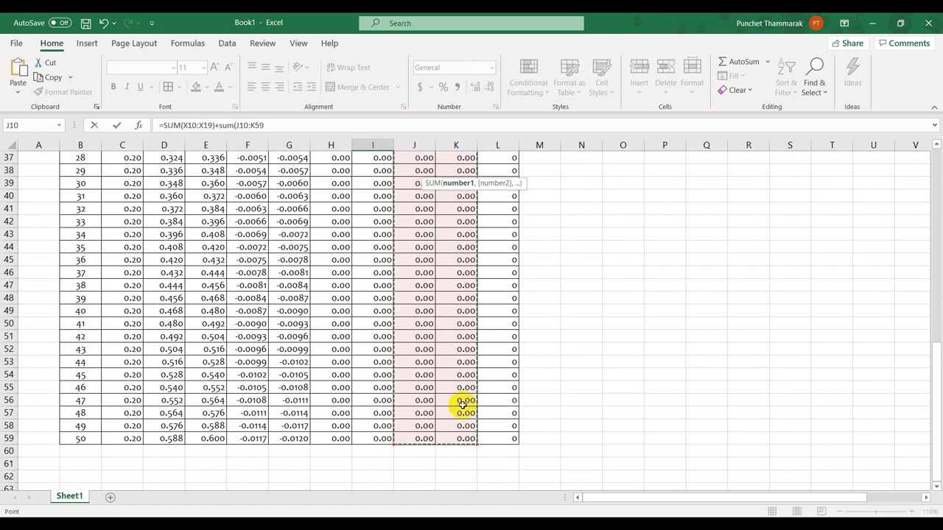
pyautogui.scroll(12, 461, 405)
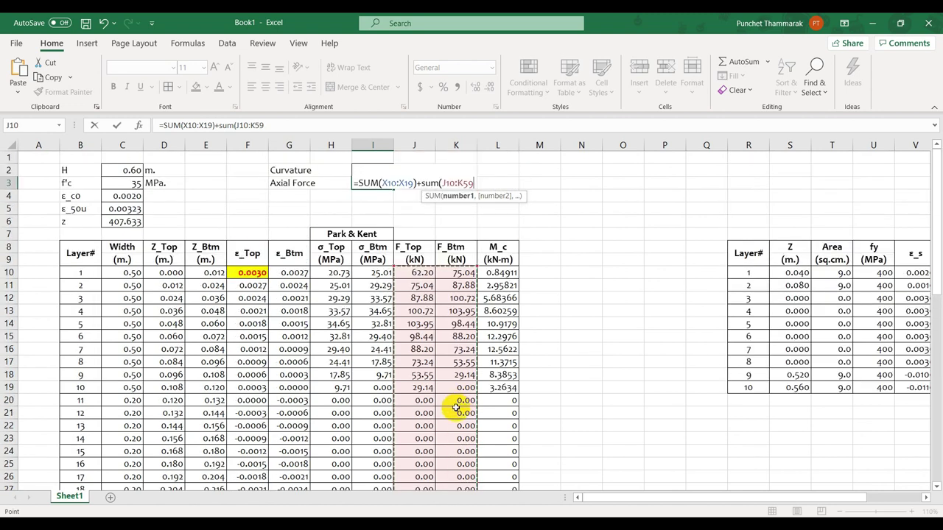
pyautogui.press('Return')
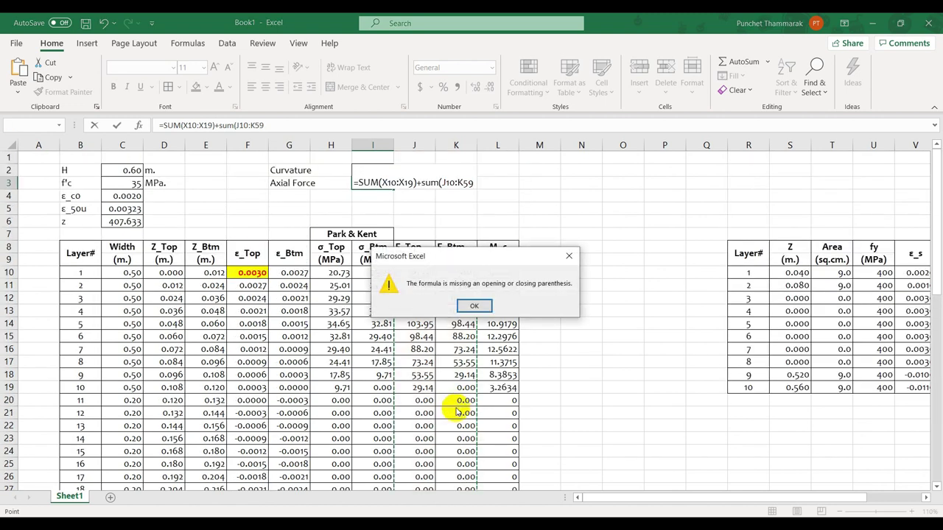
pyautogui.click(476, 307)
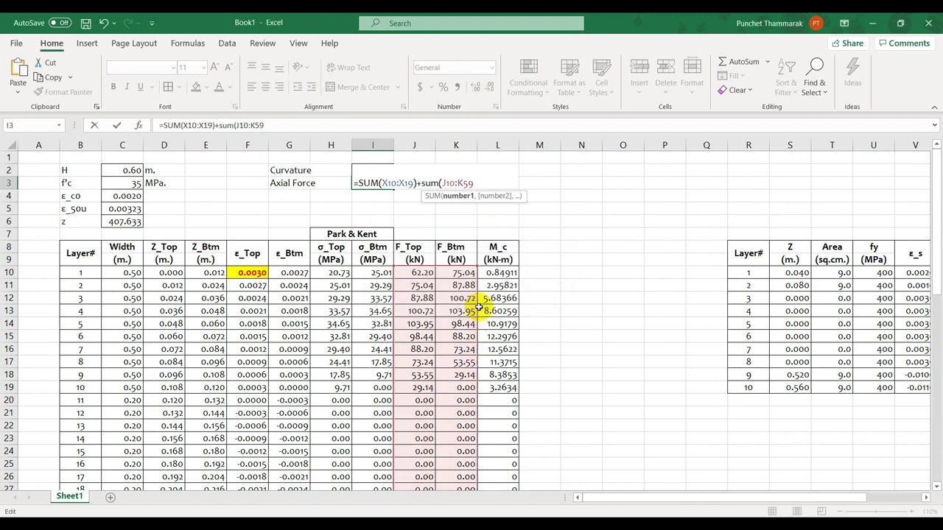
pyautogui.write(')')
pyautogui.press('Return')
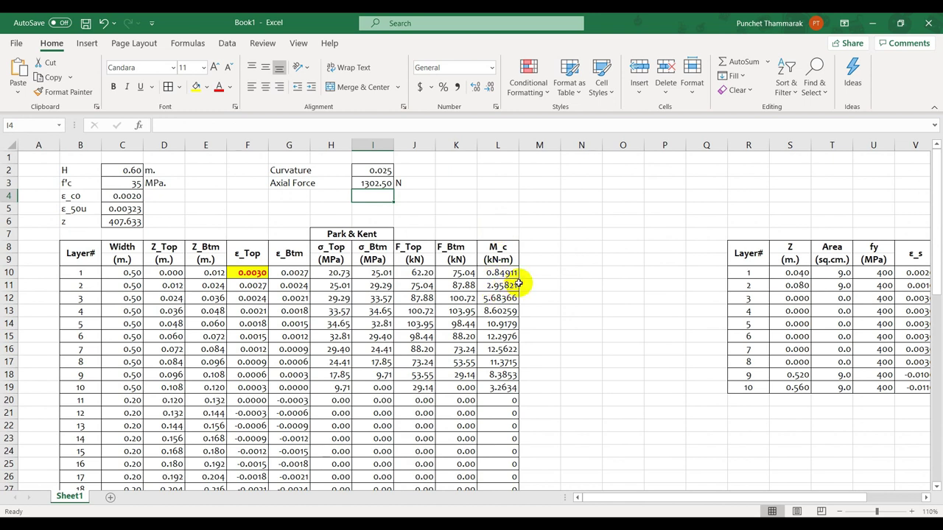
# Step: Label G4 "Moment" and start the formula in I4 with the sum of the concrete layer moments L10:L59
pyautogui.click(304, 195)
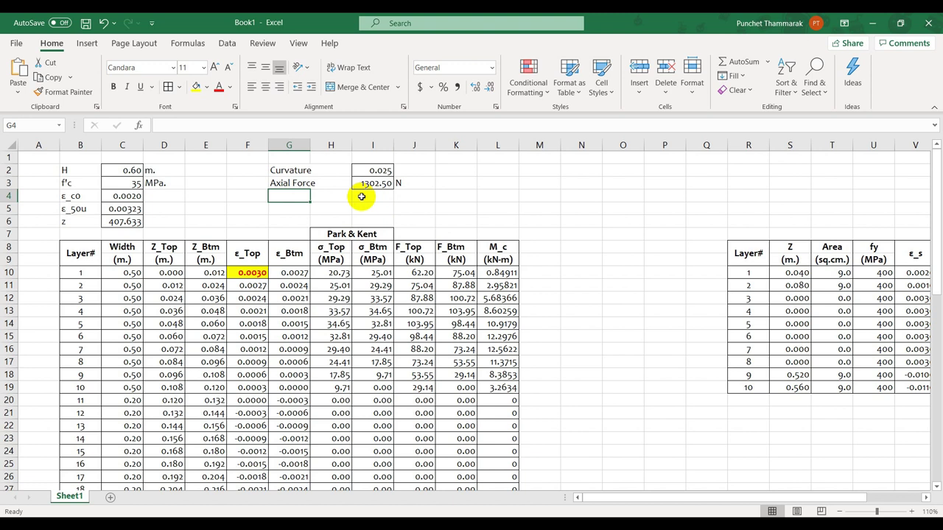
pyautogui.write('Moment')
pyautogui.press('Return')
pyautogui.click(362, 197)
pyautogui.write('=')
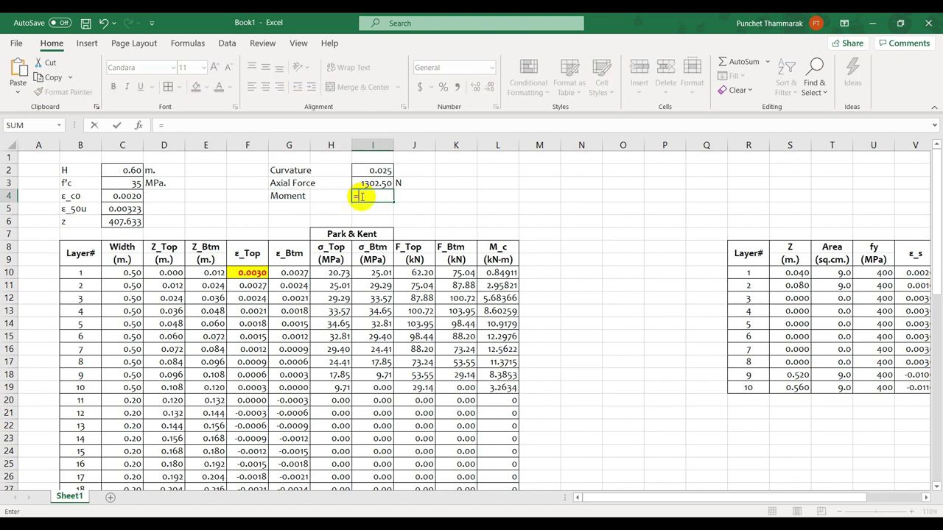
pyautogui.write('sum(')
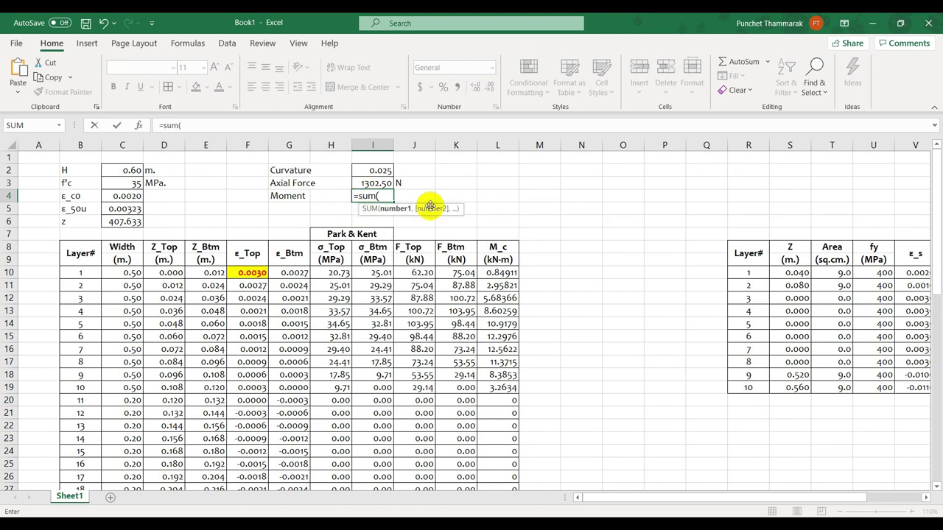
pyautogui.click(504, 274)
pyautogui.scroll(-11, 503, 325)
pyautogui.scroll(-4, 502, 336)
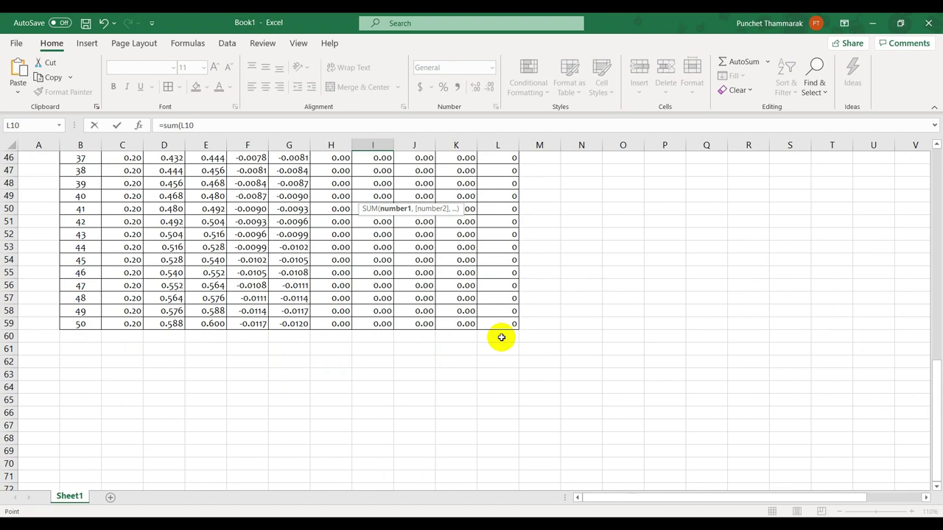
pyautogui.keyDown('shift'); pyautogui.click(505, 324); pyautogui.keyUp('shift')
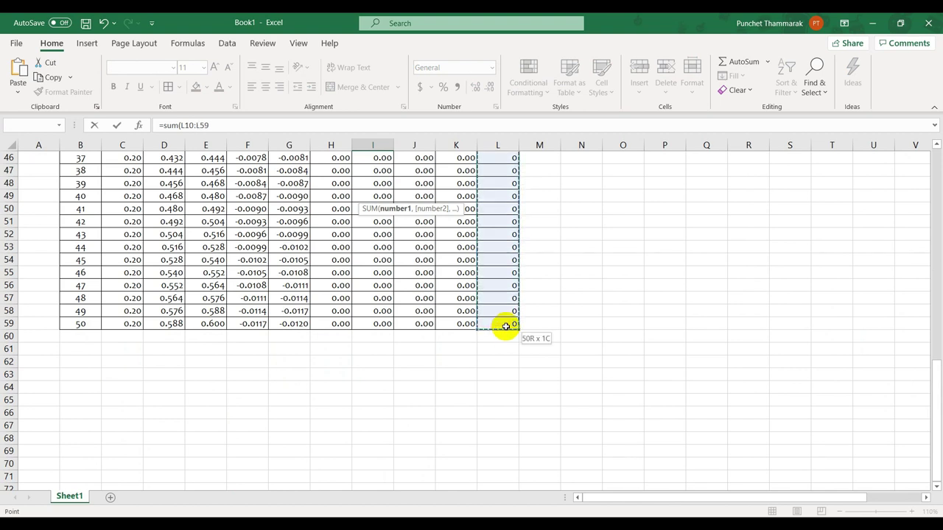
# Step: Add SUM(Y10:Y19) for the steel layer moments to the I4 formula and enter it
pyautogui.write(')+sum')
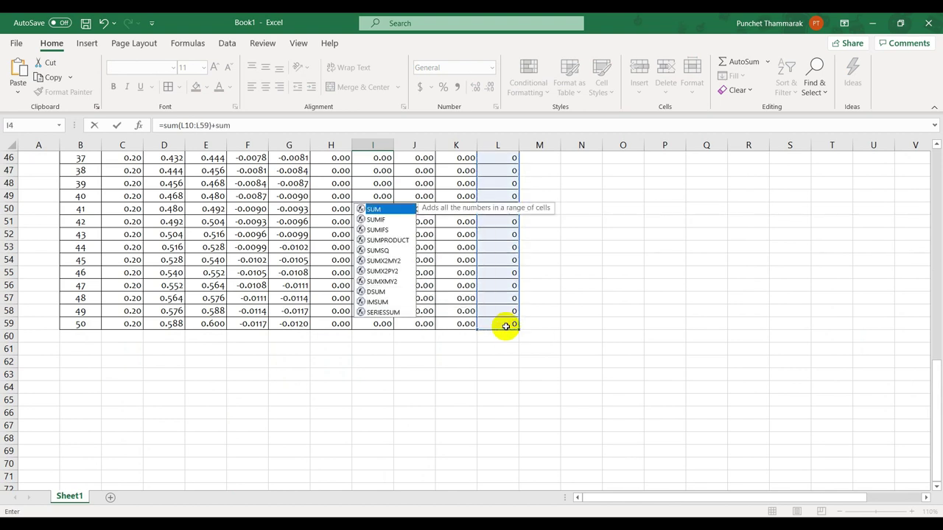
pyautogui.write('(')
pyautogui.scroll(15, 644, 384)
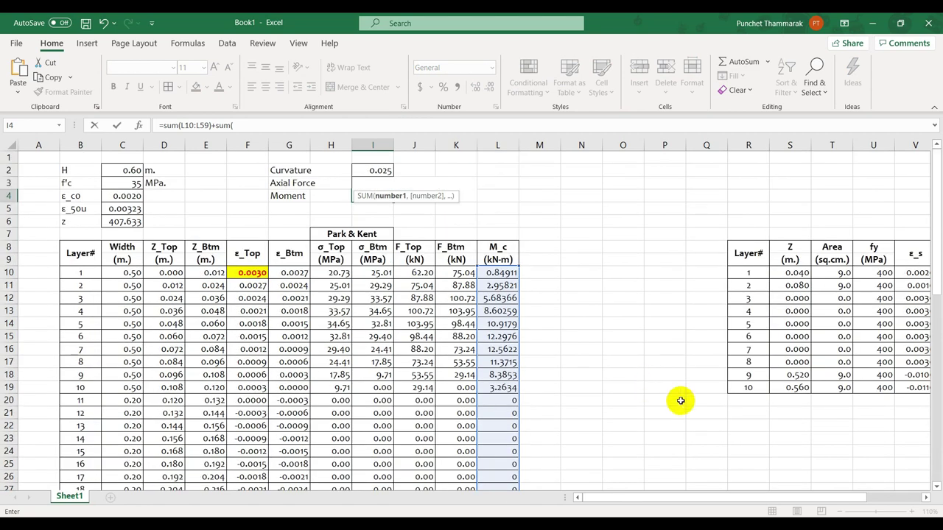
pyautogui.moveTo(758, 496); pyautogui.dragTo(812, 498)
pyautogui.moveTo(873, 273); pyautogui.dragTo(877, 388)
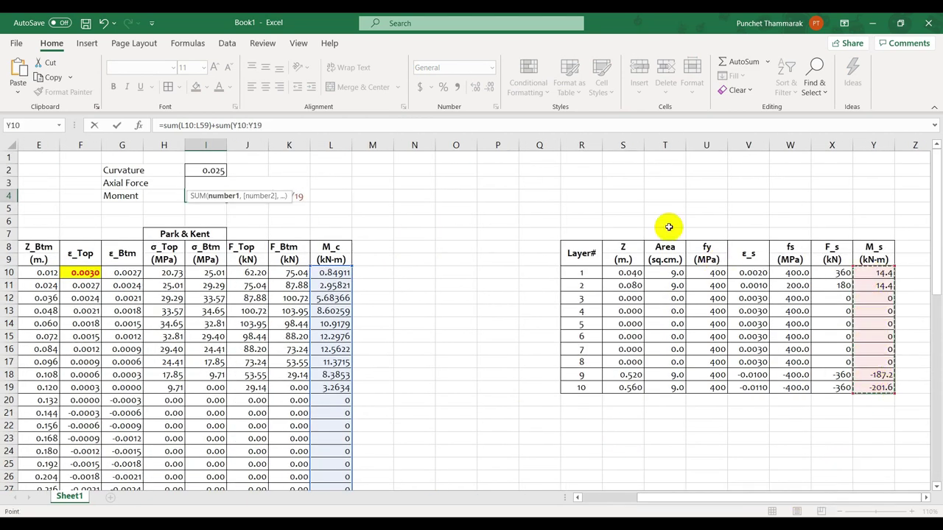
pyautogui.write(')')
pyautogui.press('Return')
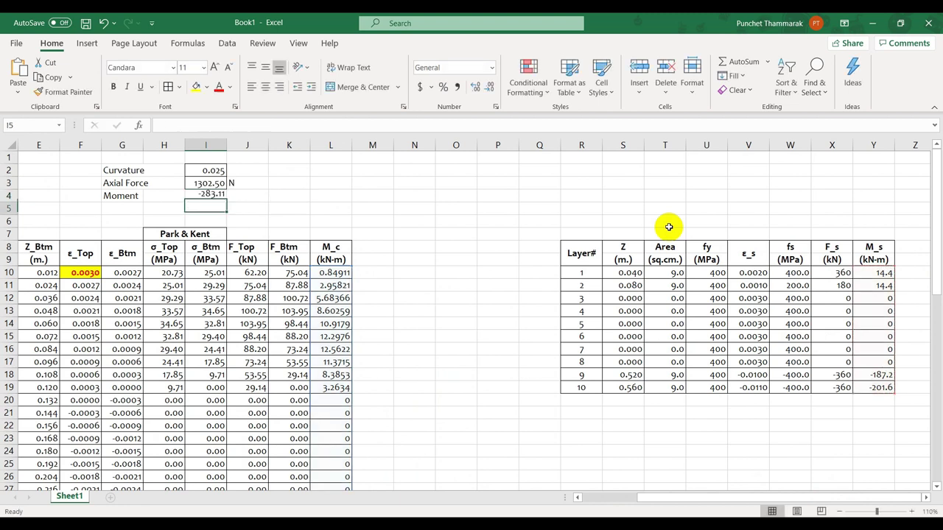
# Step: Enter the unit kN-m in J4 and apply borders to the moment value cell I4
pyautogui.click(249, 194)
pyautogui.write('kN-m')
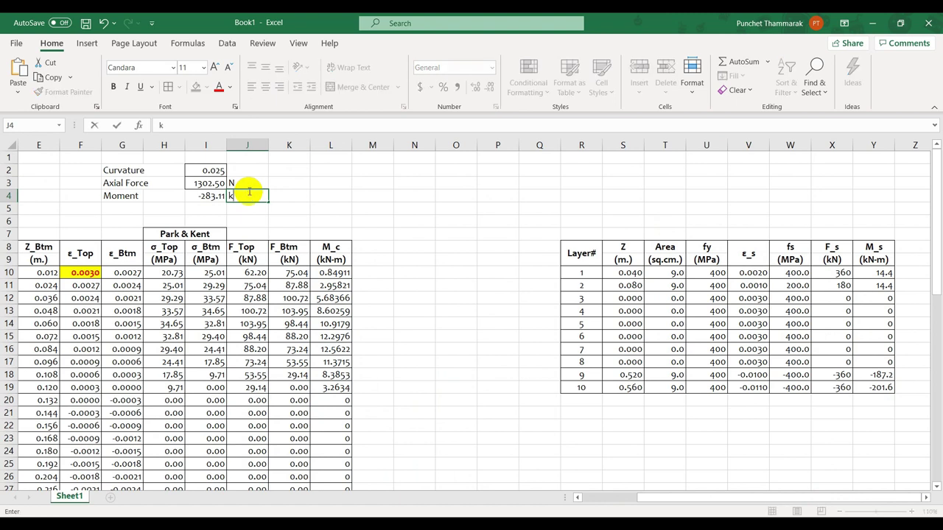
pyautogui.press('Return')
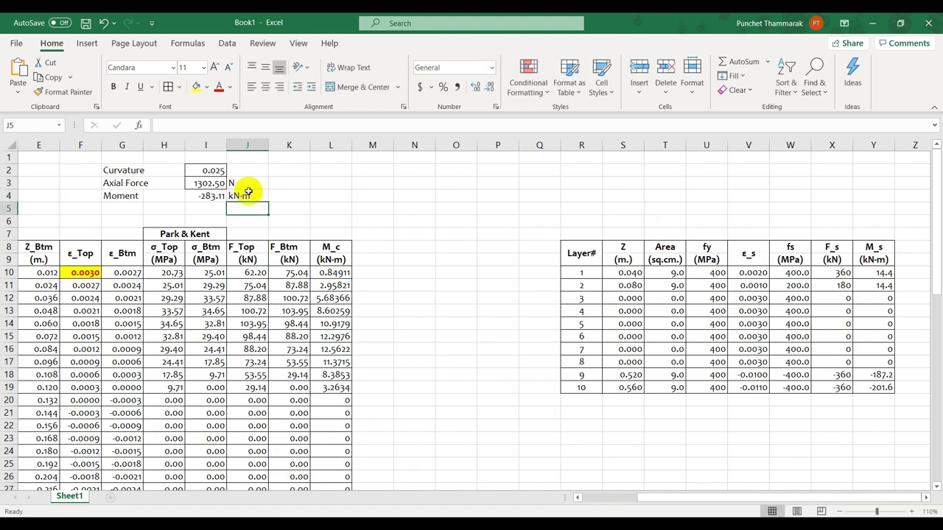
pyautogui.click(207, 197)
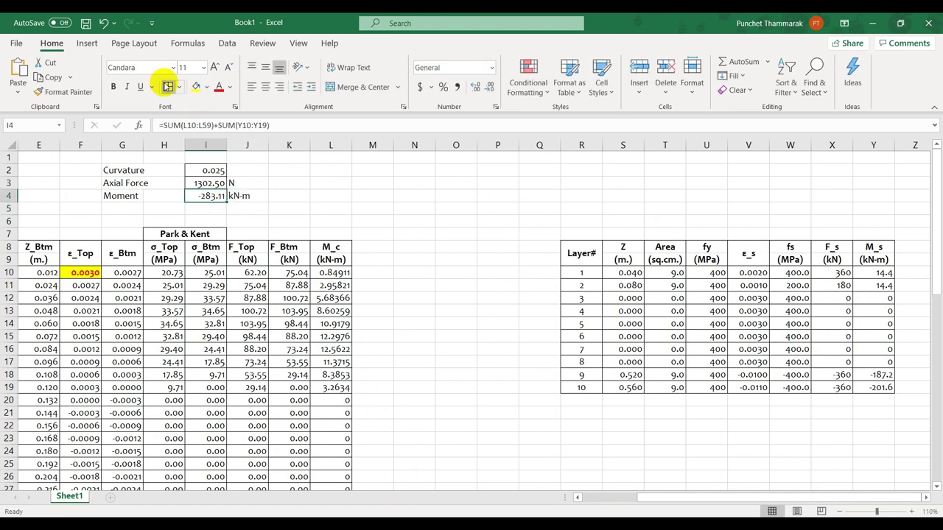
pyautogui.click(332, 173)
# Step: Make the Moment row G4:J4 bold with red text
pyautogui.moveTo(641, 494); pyautogui.dragTo(562, 508)
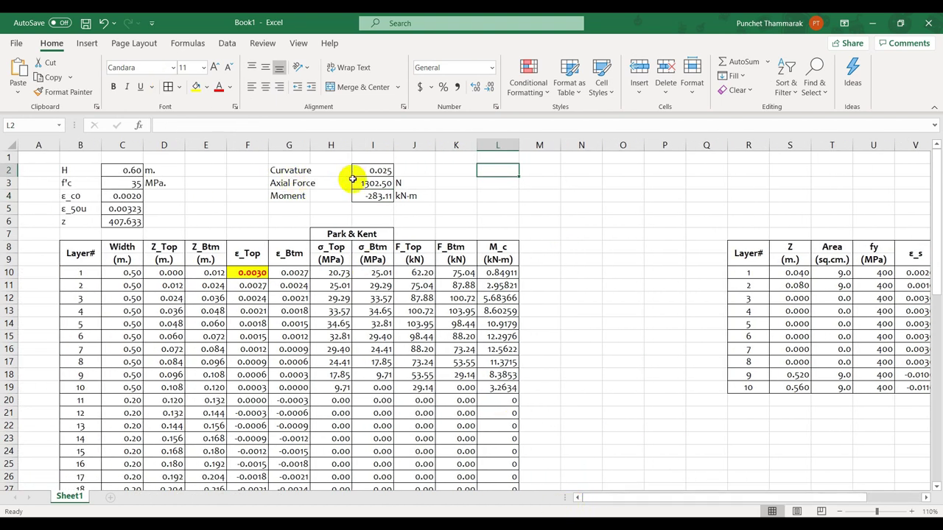
pyautogui.moveTo(275, 198); pyautogui.dragTo(413, 196)
pyautogui.click(114, 87)
pyautogui.click(218, 86)
pyautogui.click(223, 158)
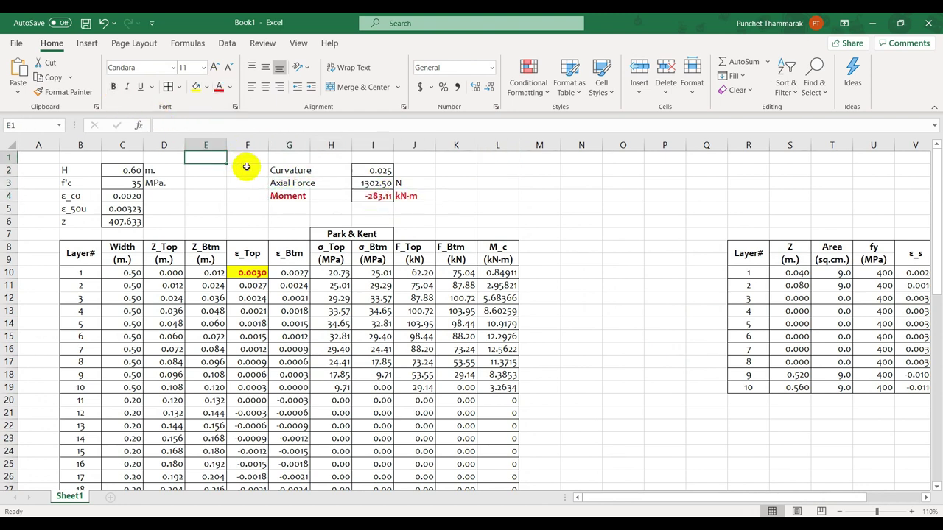
# Step: Bold the Curvature and Axial Force labels in G2:G3 and the parameter labels in B2:B6
pyautogui.moveTo(274, 170); pyautogui.dragTo(274, 181)
pyautogui.click(114, 87)
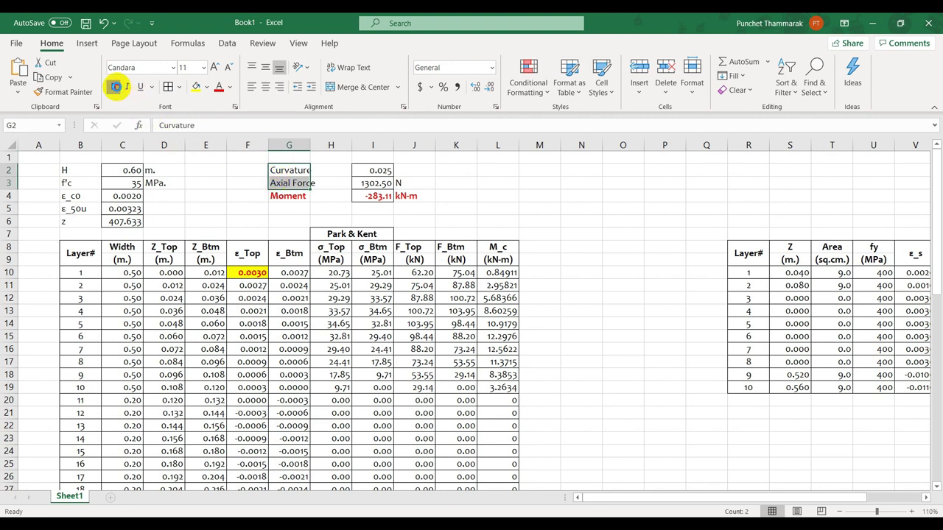
pyautogui.moveTo(82, 169); pyautogui.dragTo(78, 221)
pyautogui.click(114, 87)
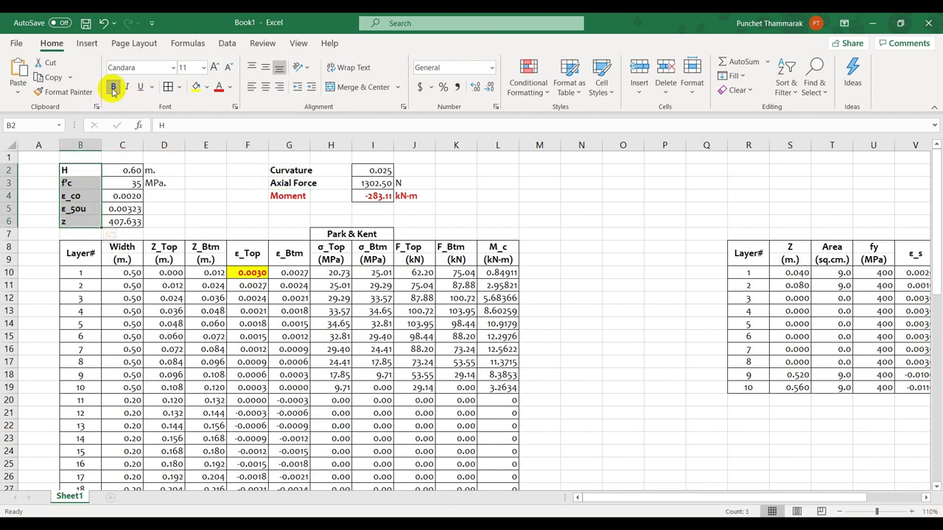
# Step: Fill the axial force cell I3 with yellow and bold its unit N in J3
pyautogui.click(374, 182)
pyautogui.click(197, 86)
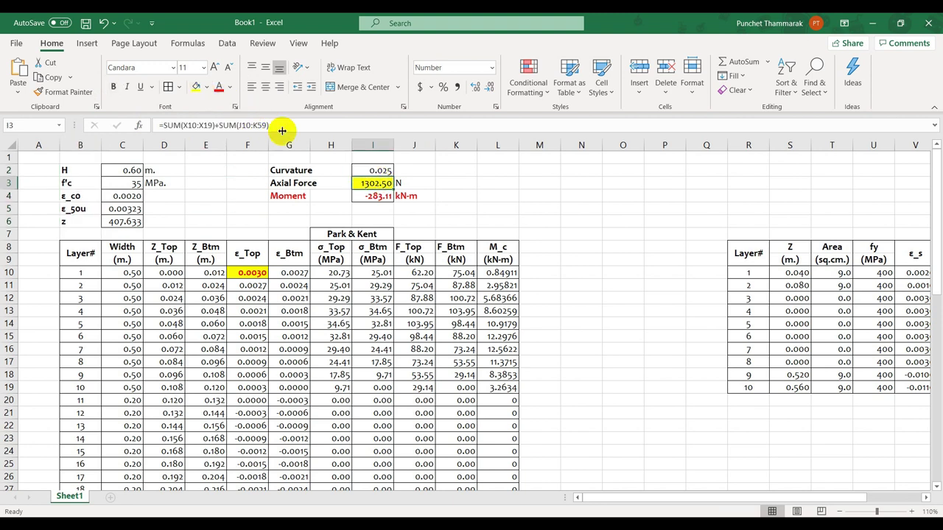
pyautogui.click(400, 182)
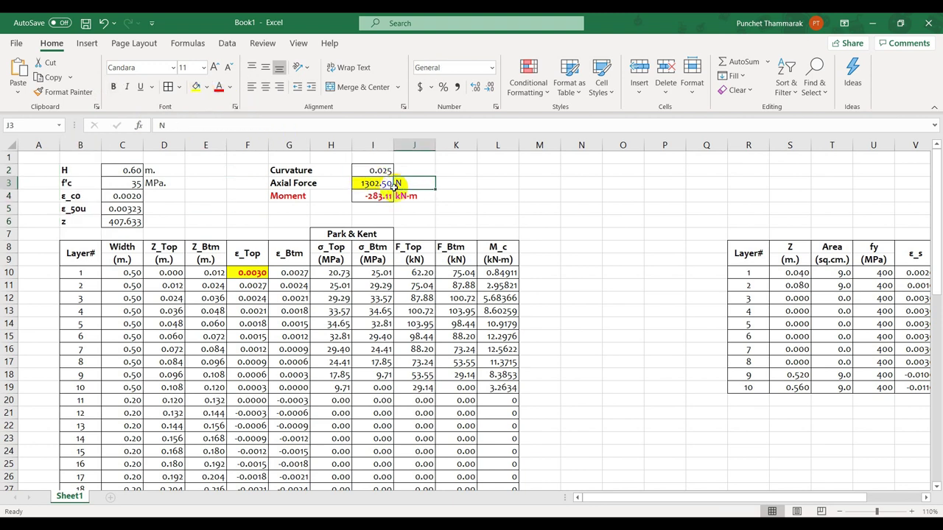
pyautogui.click(113, 87)
# Step: Set up a Goal Seek that brings the axial force in I3 to 0 by changing the curvature cell $I$2
pyautogui.press('Left')
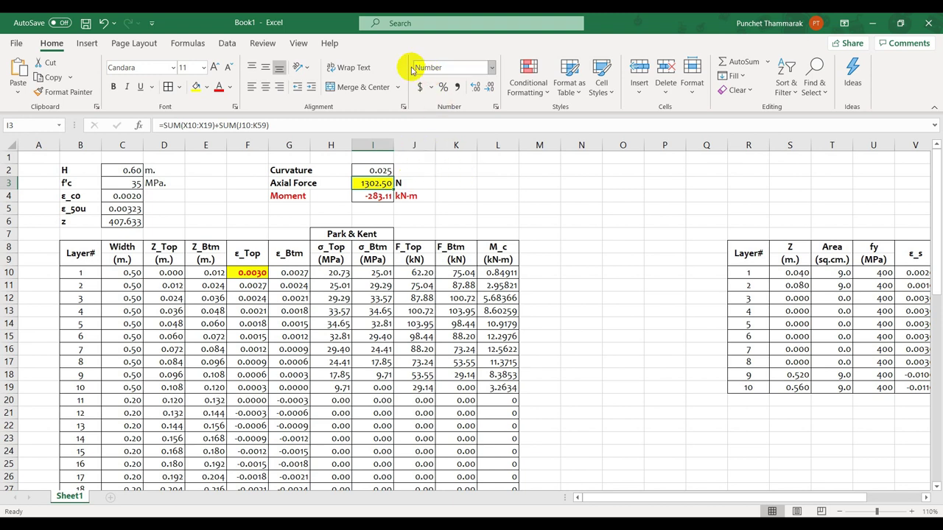
pyautogui.click(227, 44)
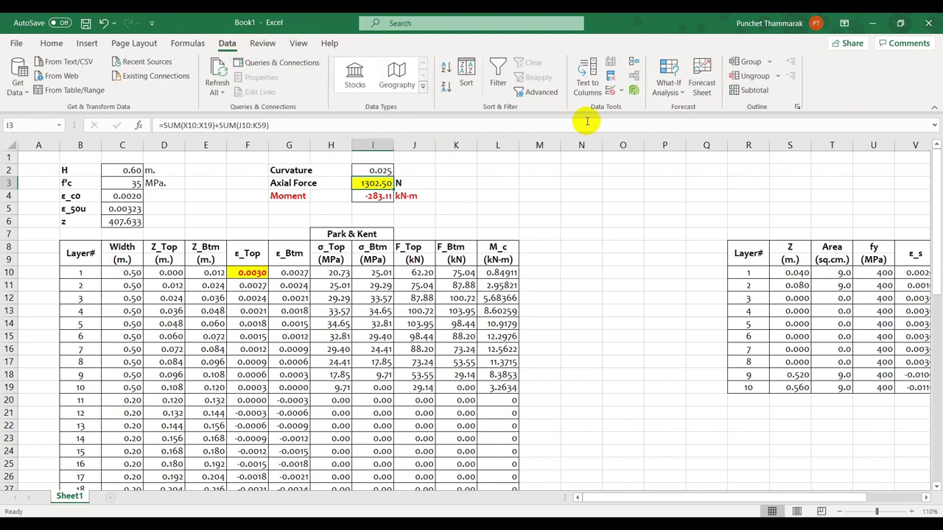
pyautogui.click(669, 90)
pyautogui.click(691, 125)
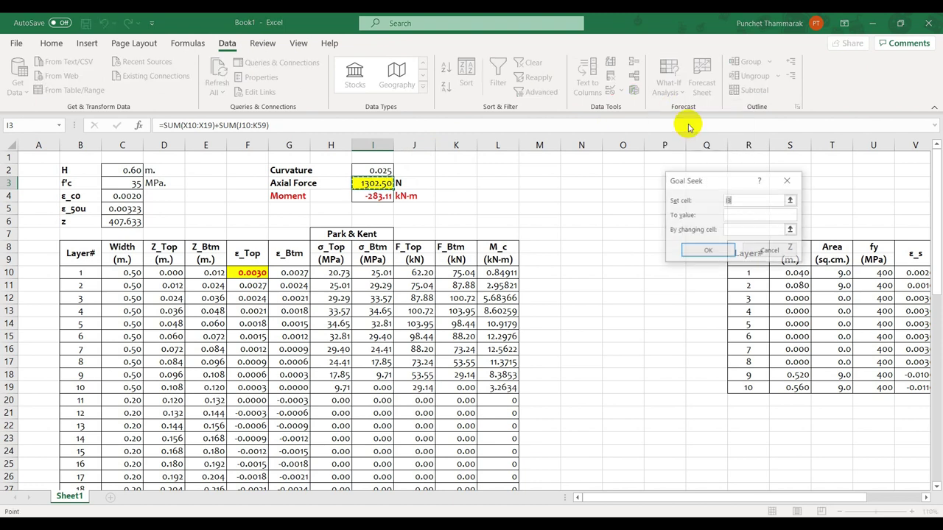
pyautogui.click(746, 217)
pyautogui.write('0')
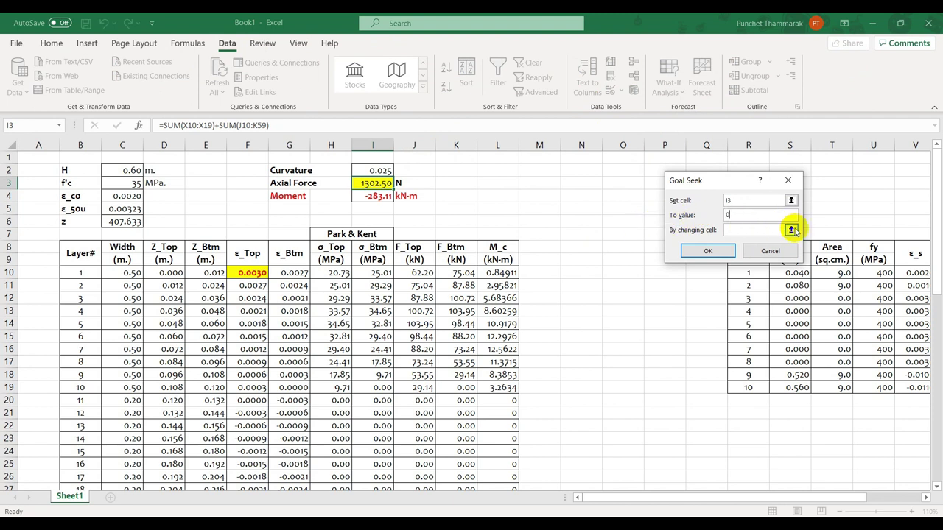
pyautogui.click(792, 229)
pyautogui.click(387, 169)
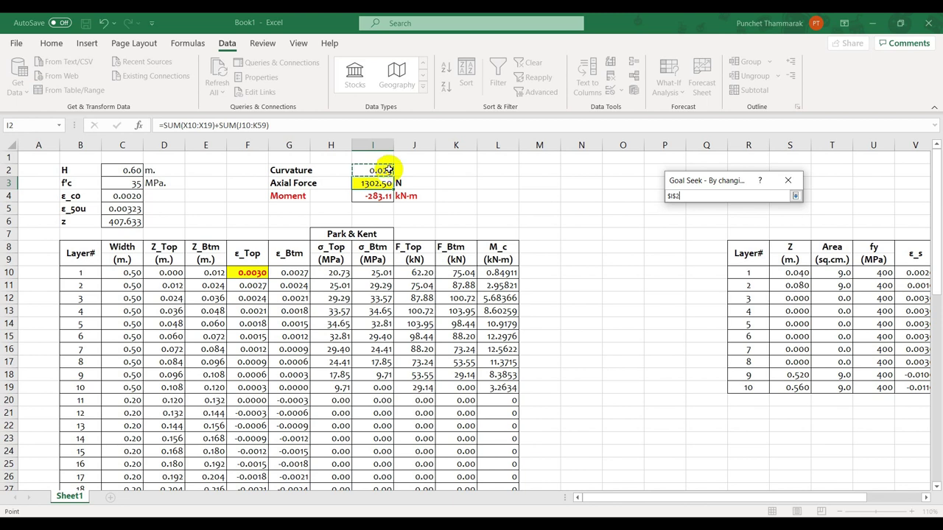
pyautogui.press('Return')
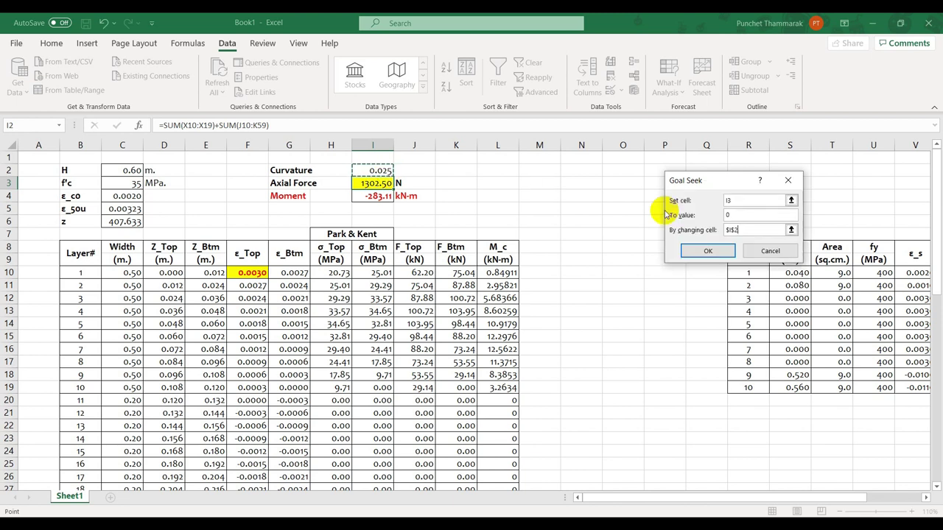